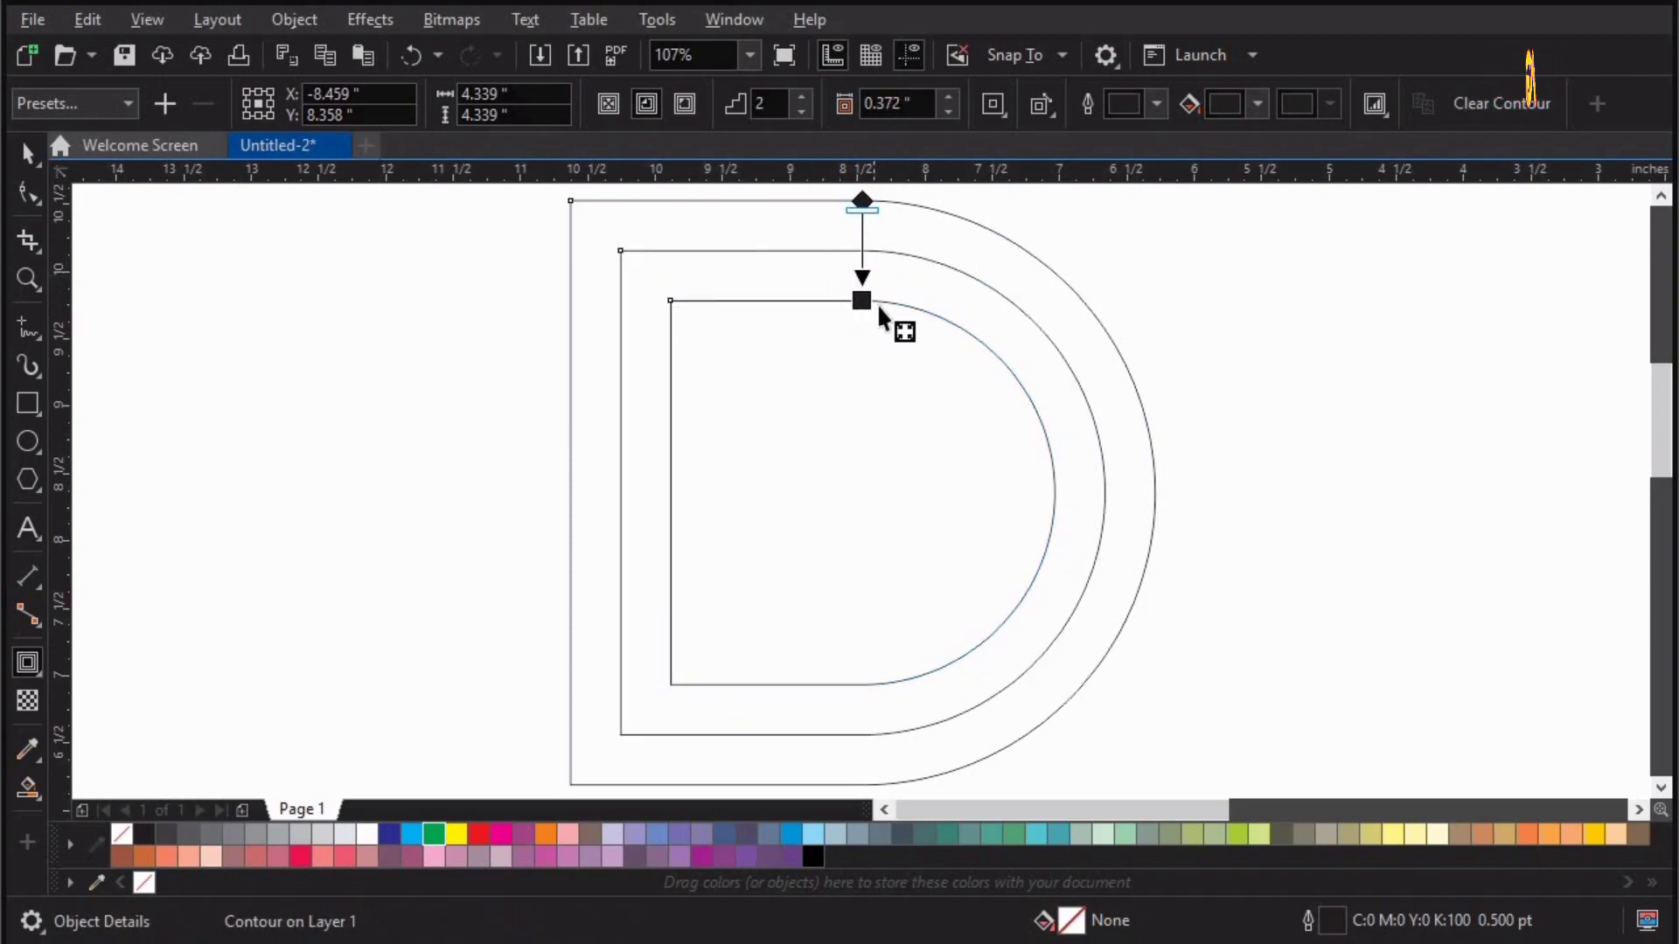
# Select the contoured D shape, break the contour apart and ungroup the result into separate outlines.
pyautogui.press('space')
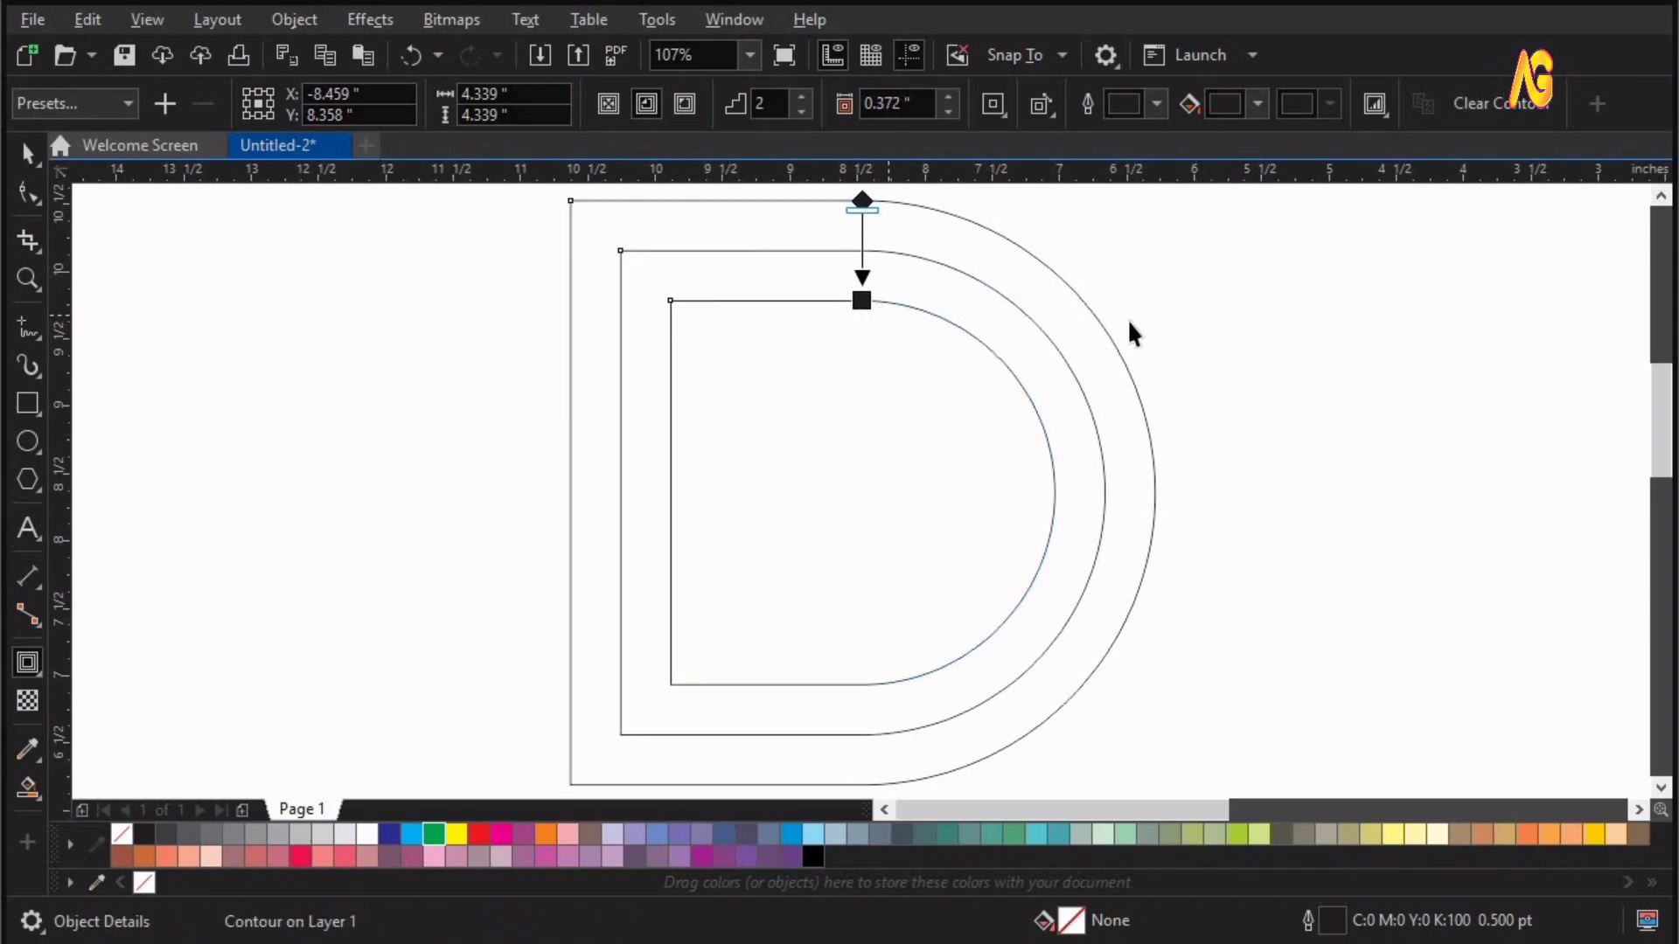
pyautogui.click(1128, 321)
pyautogui.scroll(-2, 1087, 385)
pyautogui.moveTo(794, 217); pyautogui.dragTo(1253, 662)
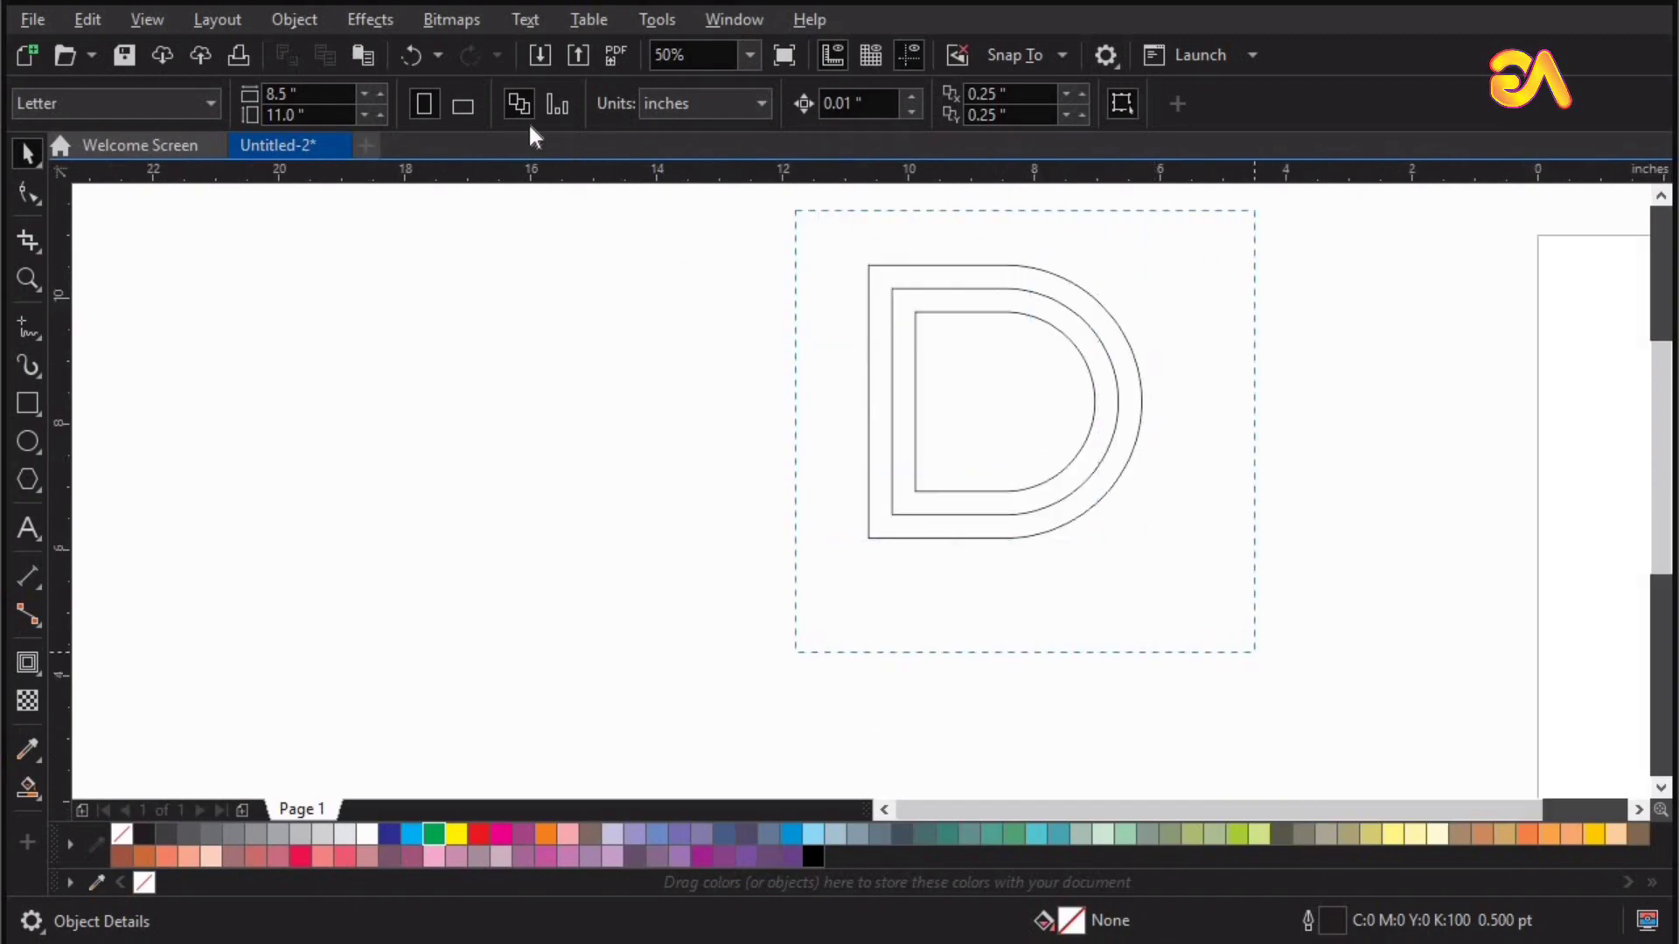
pyautogui.click(317, 26)
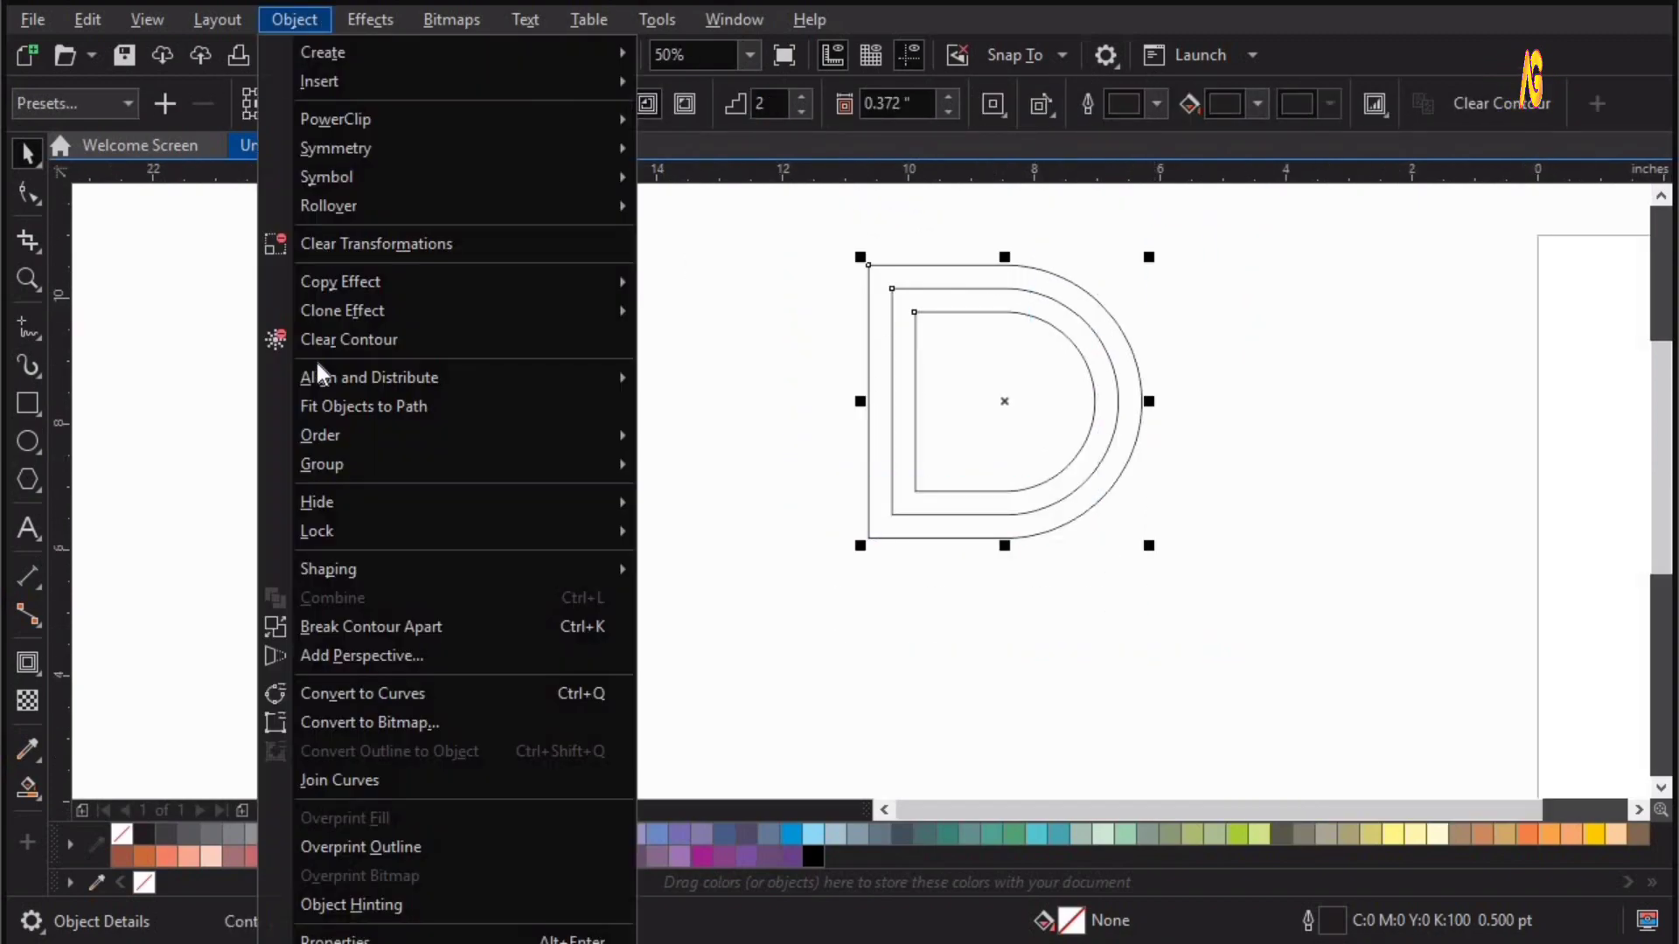
pyautogui.click(351, 630)
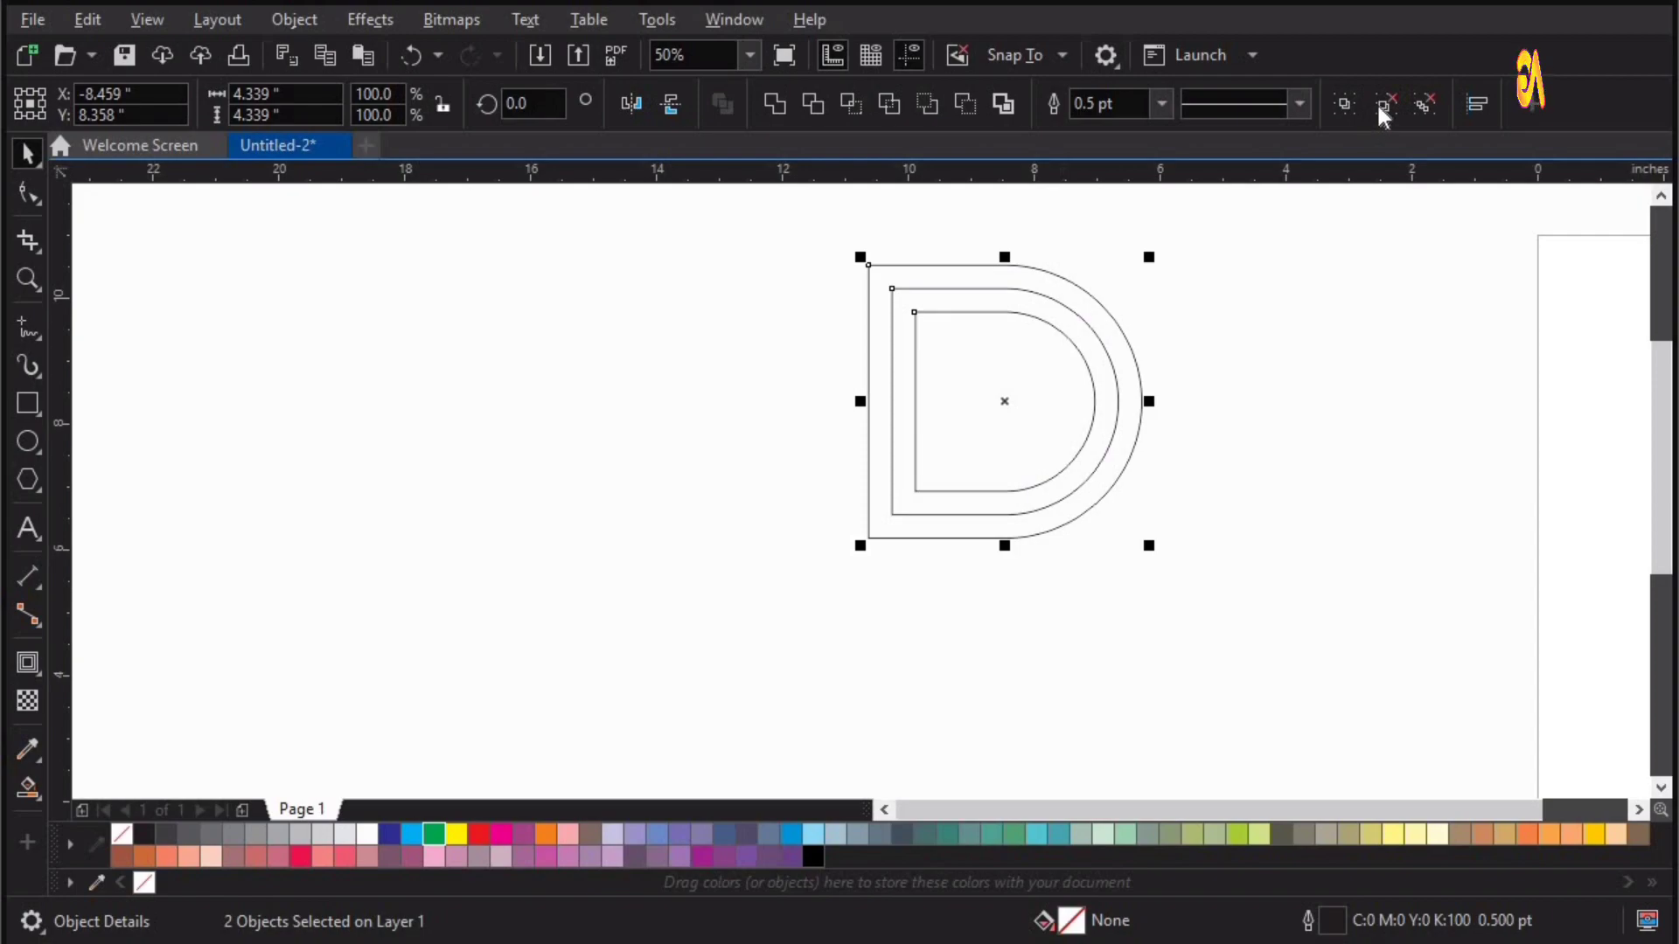
pyautogui.click(1382, 107)
# Set the outline width of all three D shapes to 8.0 pt and rotate them 90° so the arcs face up.
pyautogui.click(1161, 104)
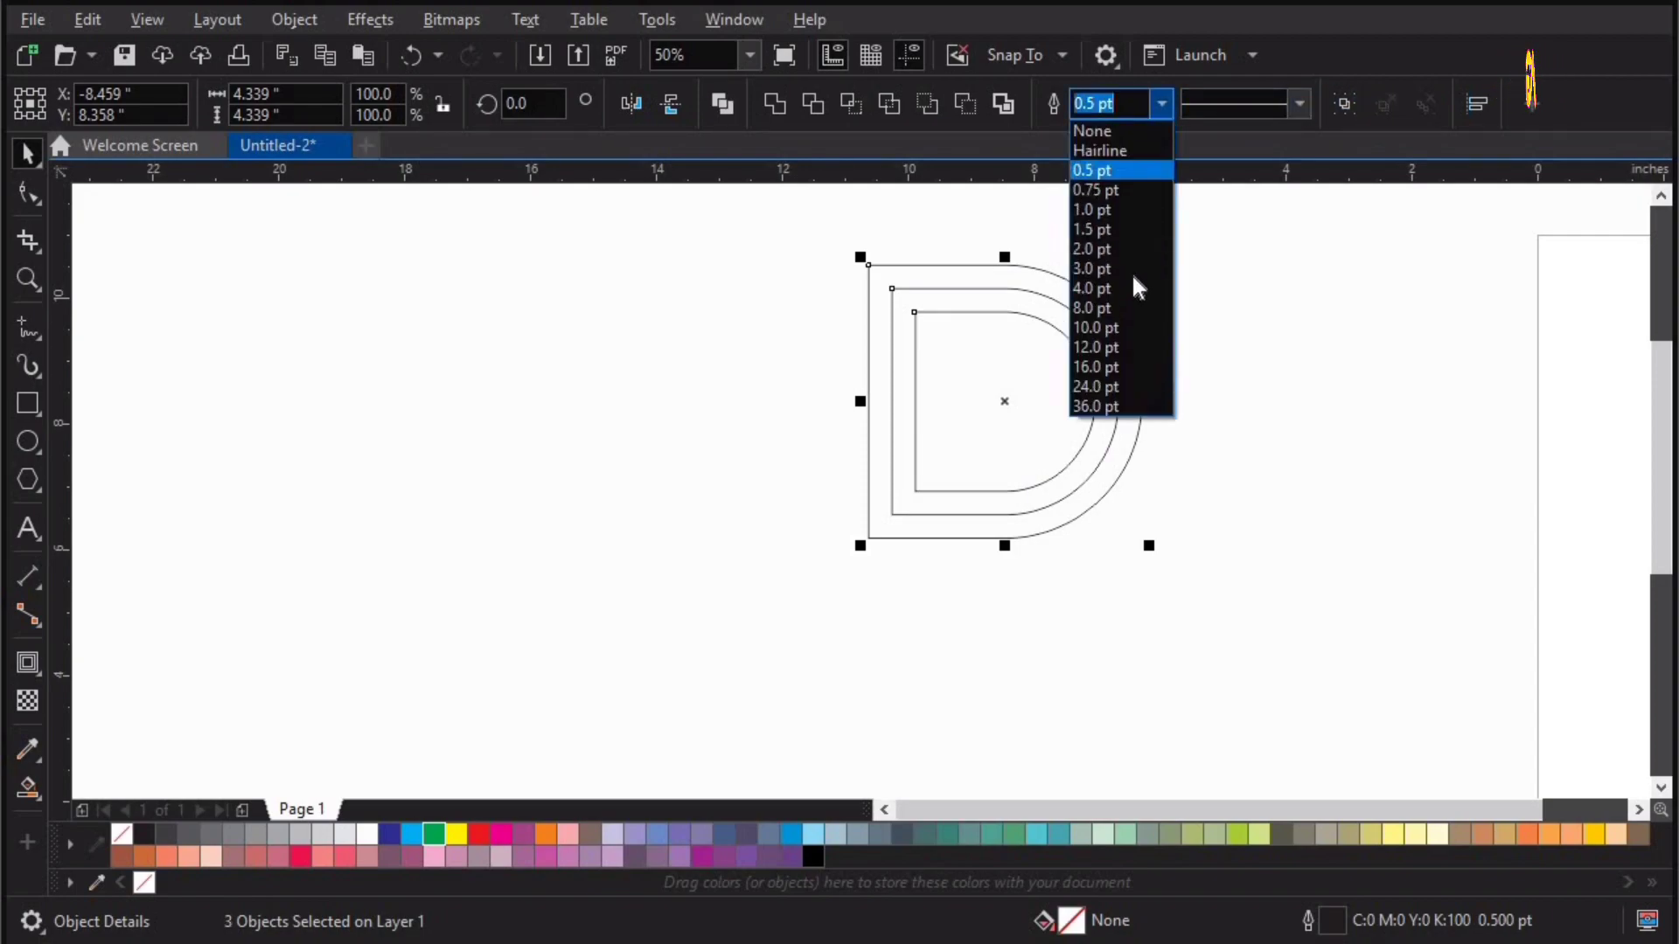
pyautogui.click(1116, 308)
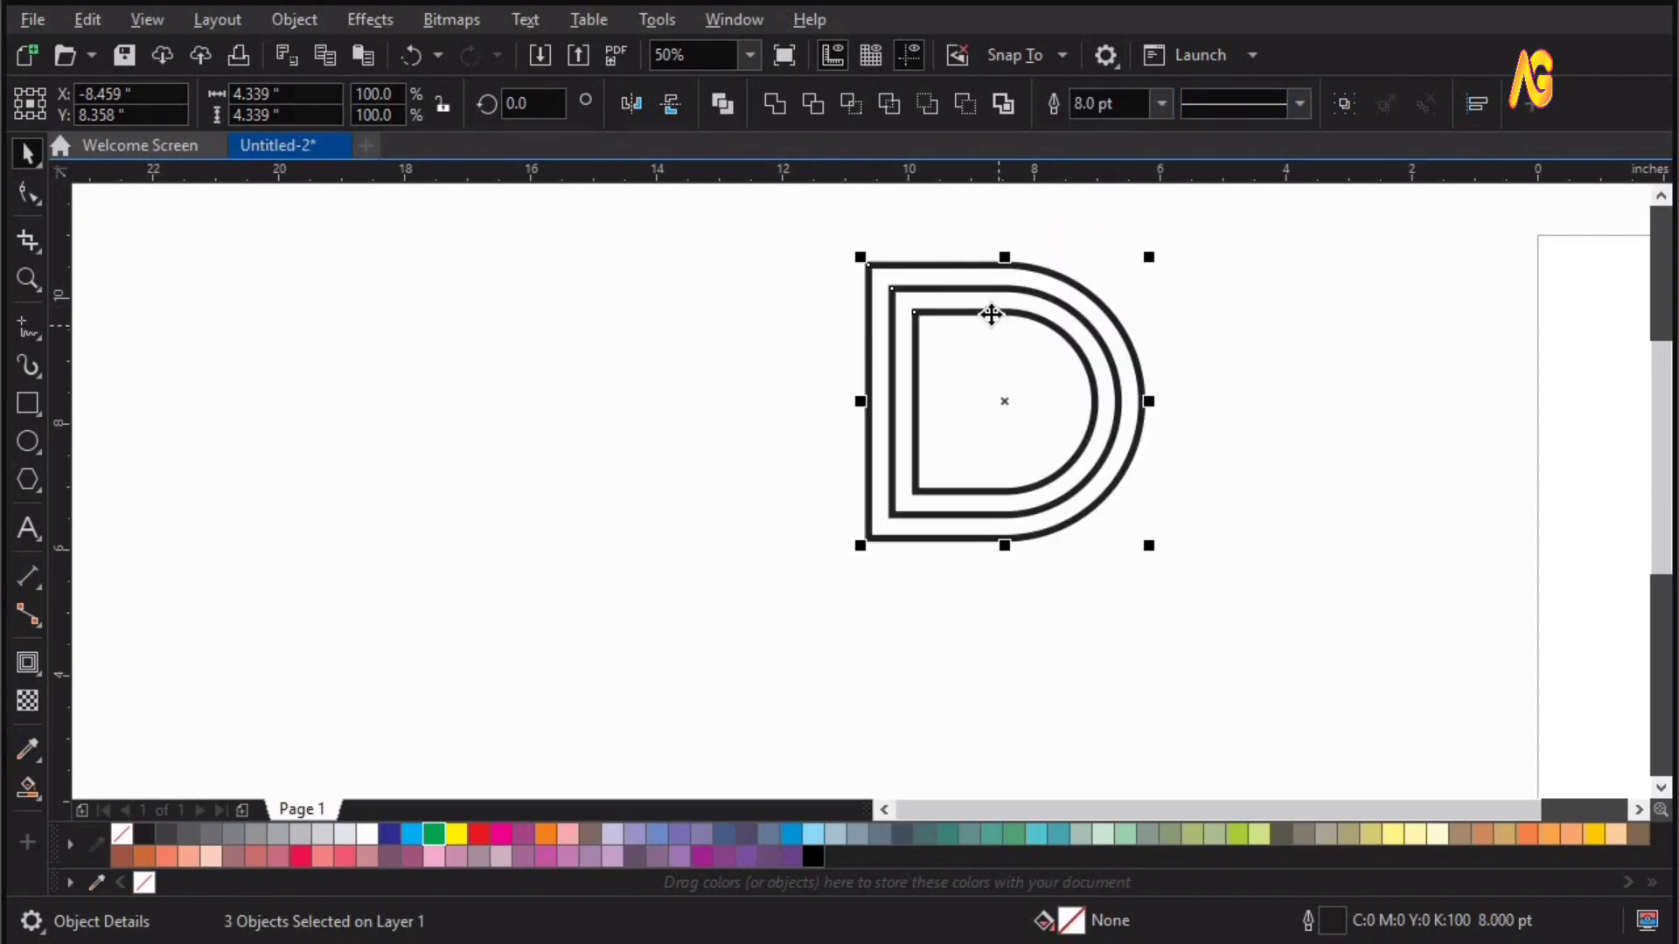
pyautogui.click(991, 314)
pyautogui.moveTo(860, 258); pyautogui.dragTo(861, 574)
pyautogui.press('z')
pyautogui.scroll(2, 1338, 218)
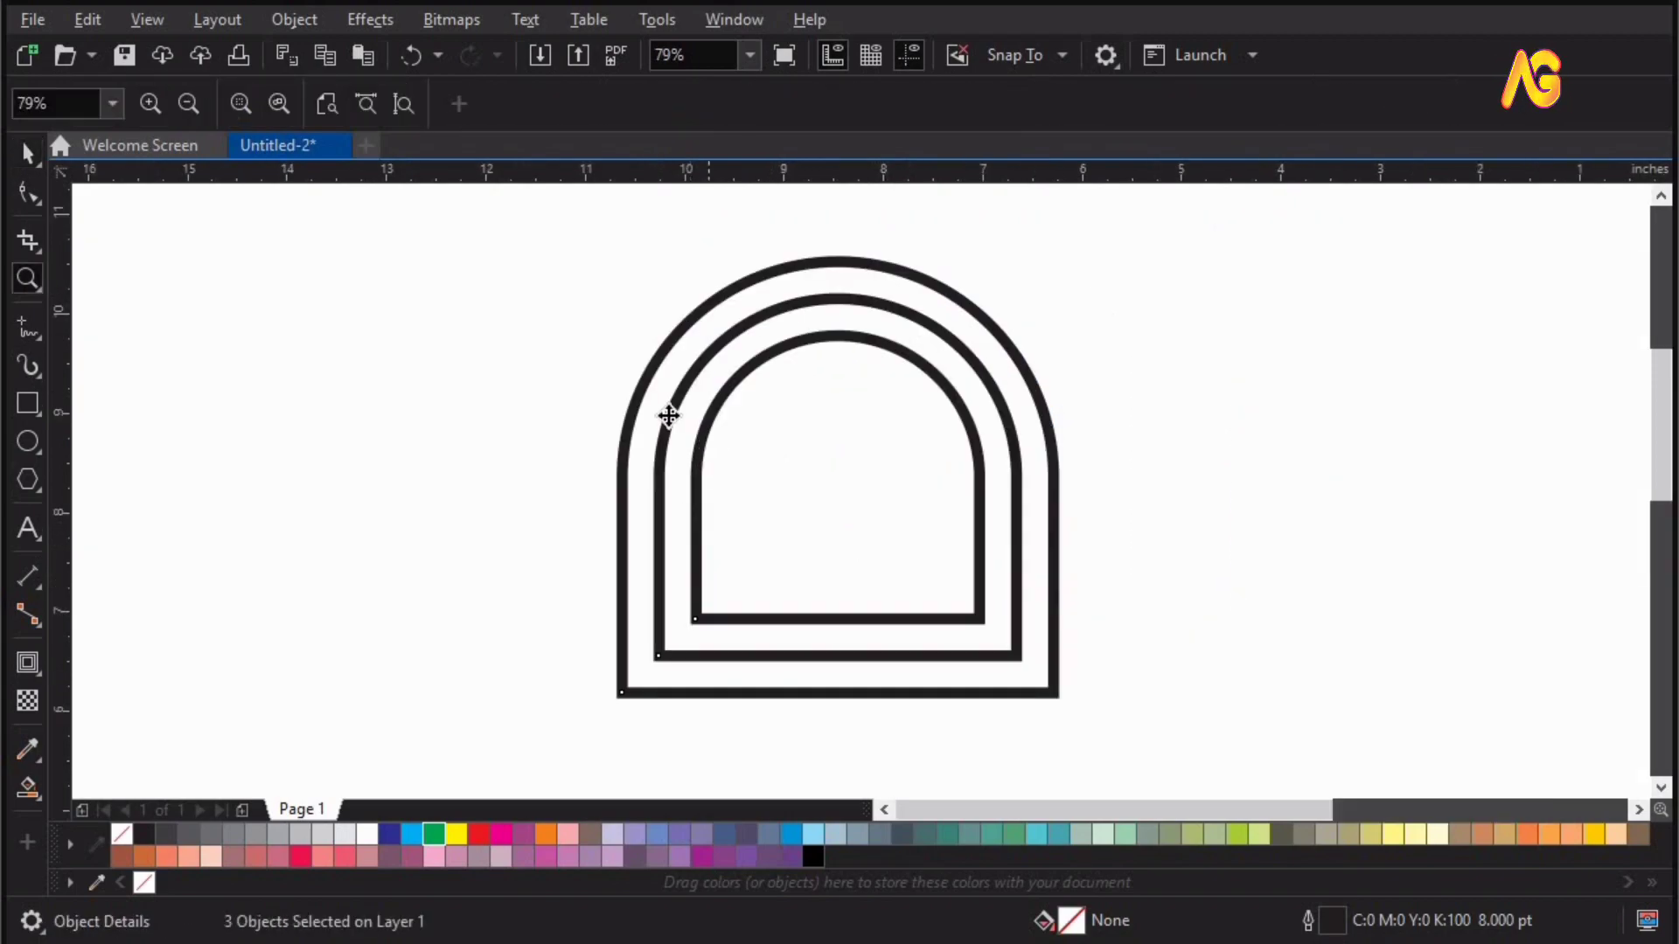
pyautogui.press('space')
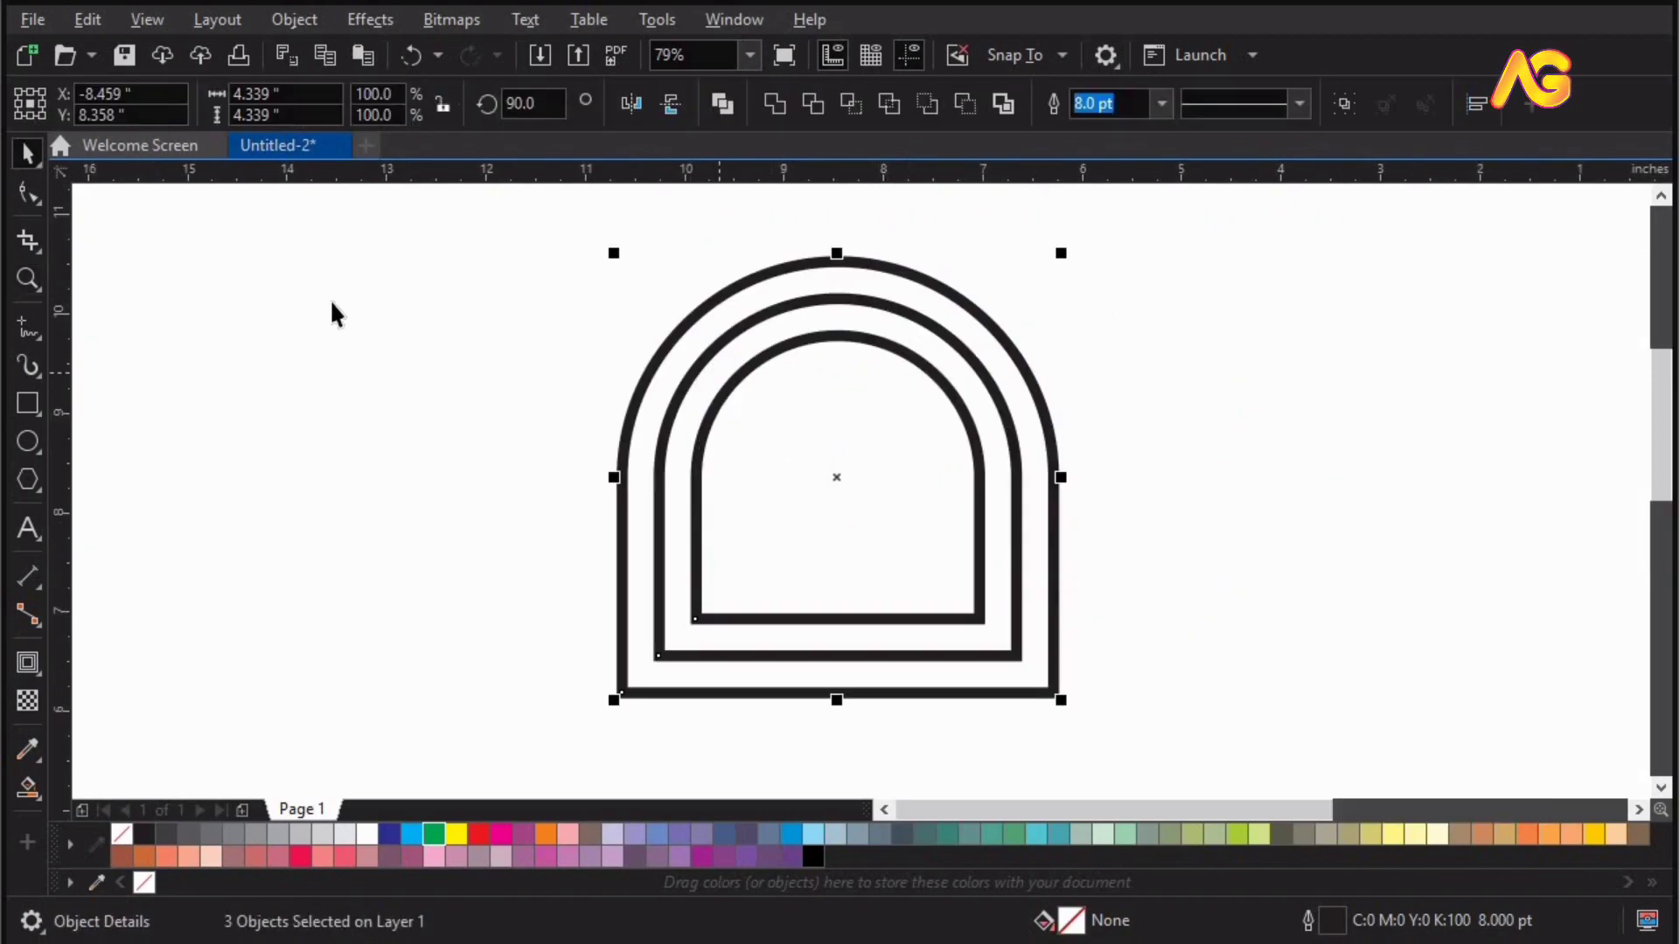
# Convert the outermost arch shape to curves.
pyautogui.click(29, 195)
pyautogui.click(808, 697)
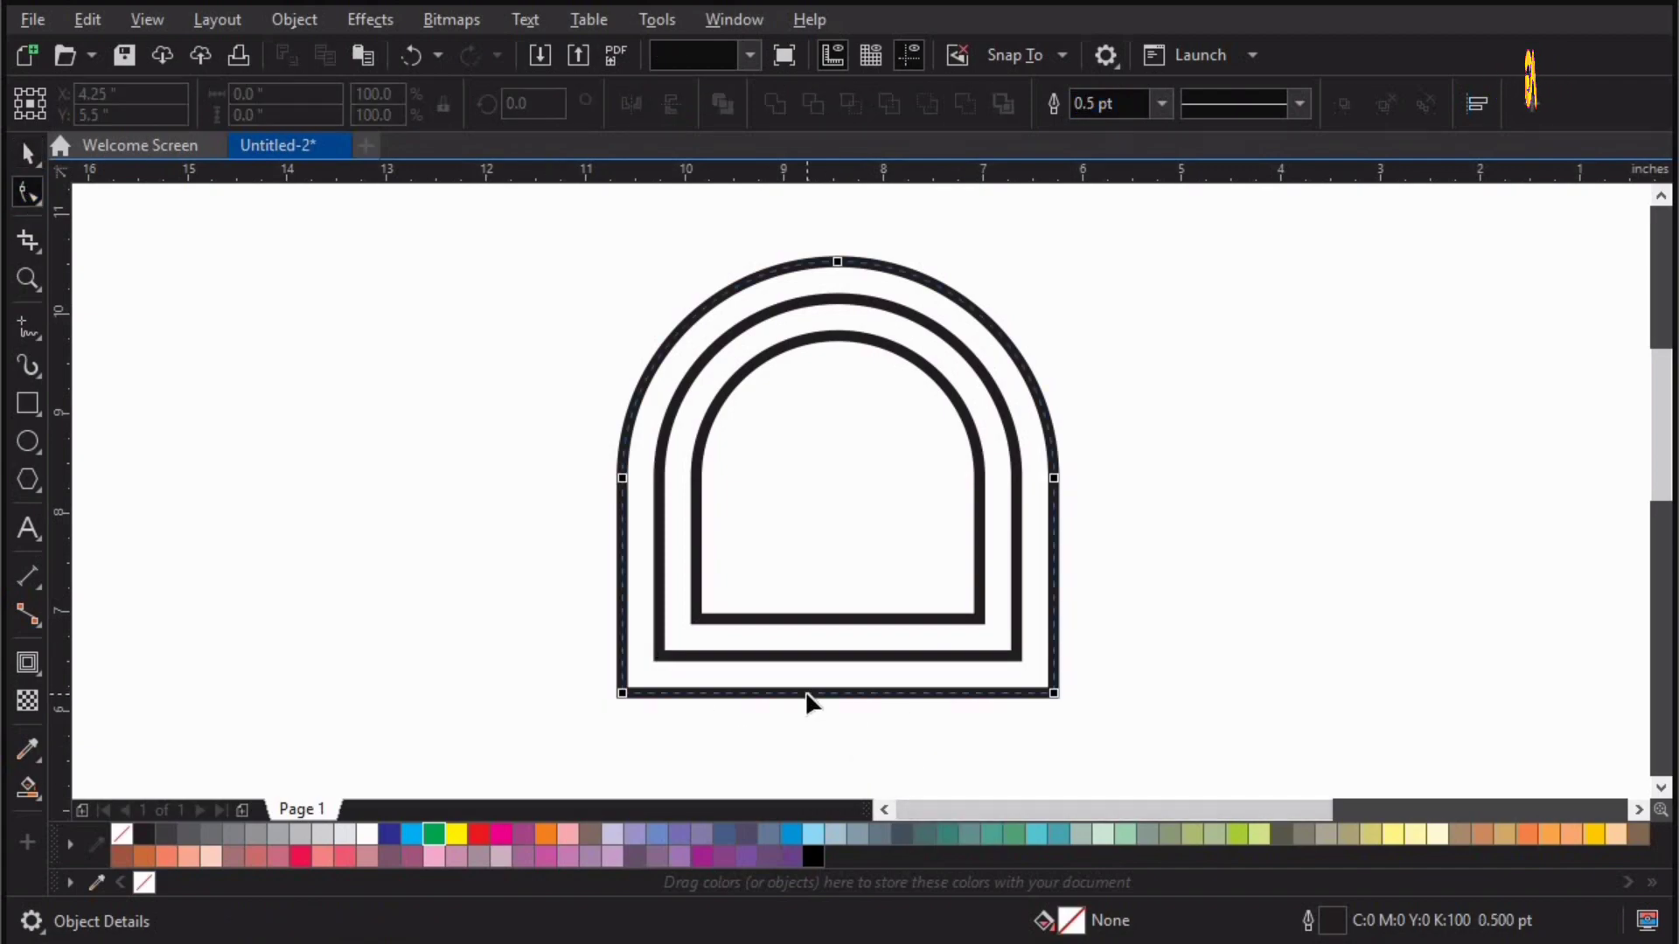
pyautogui.click(292, 21)
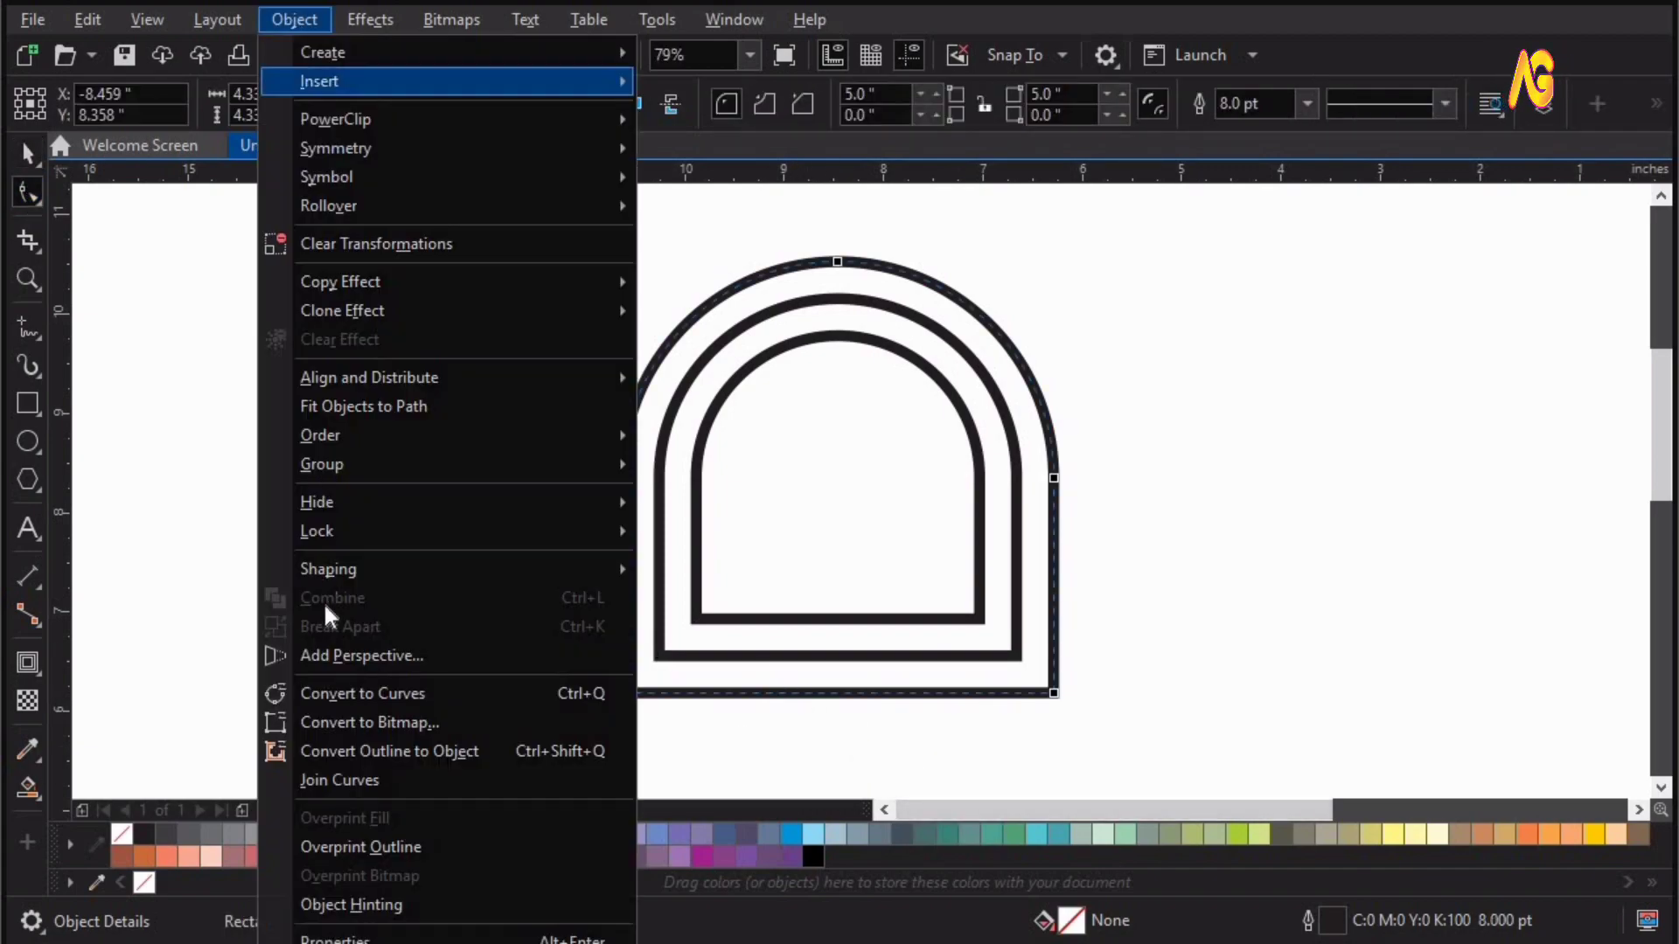
pyautogui.click(332, 692)
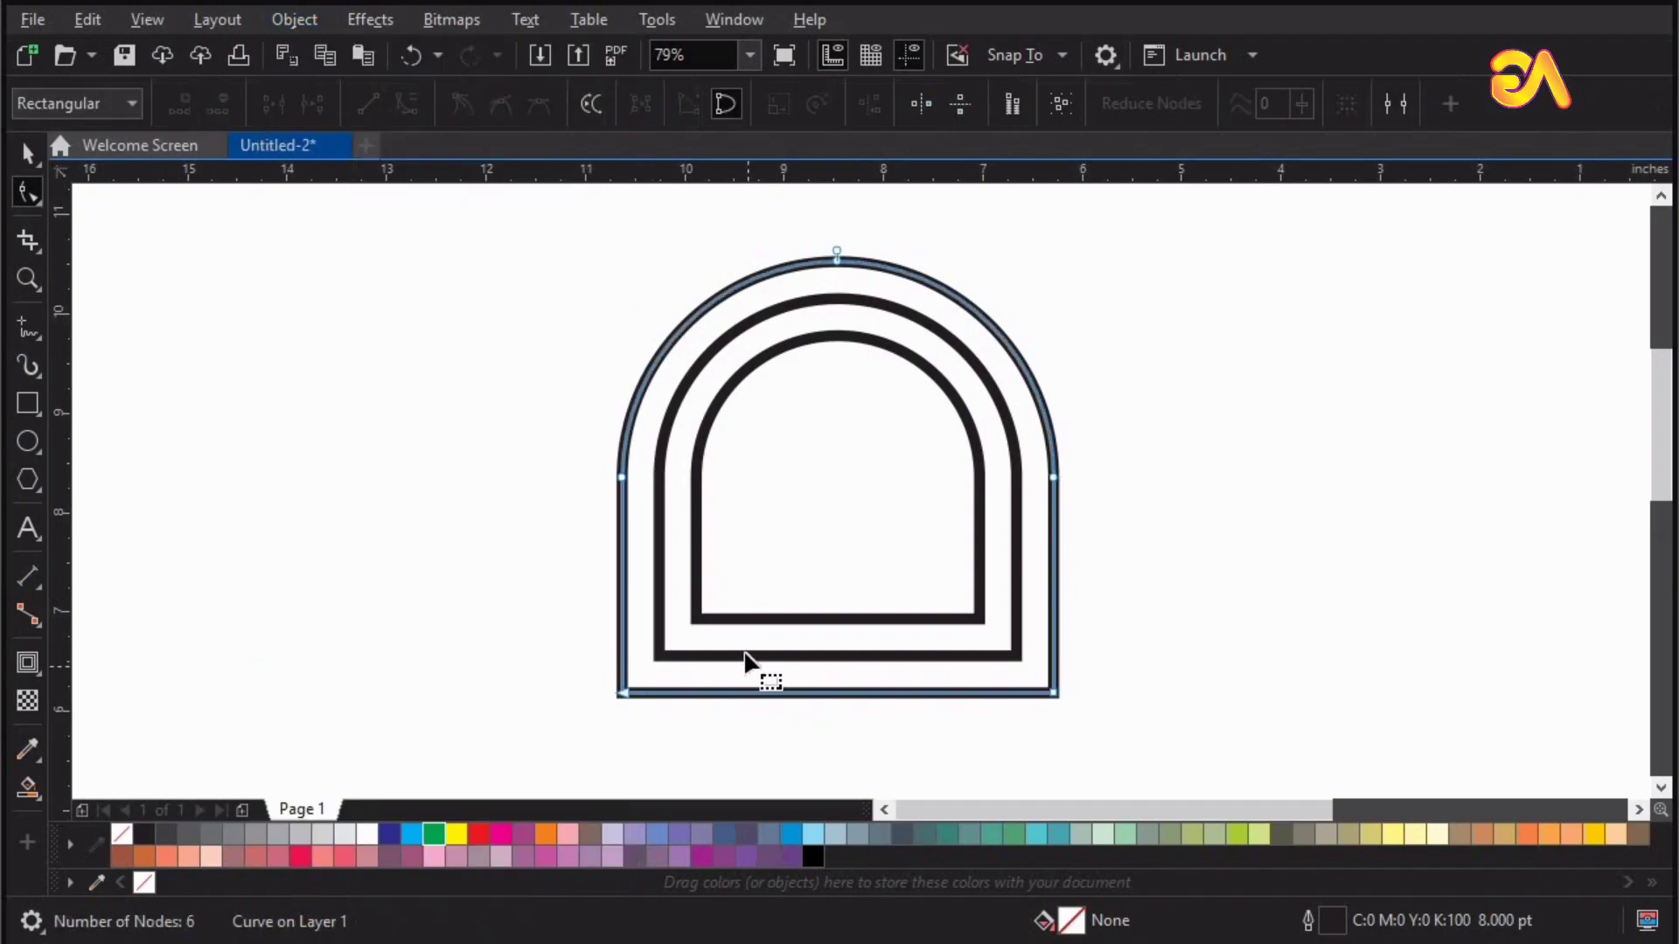
# Break the innermost arch curve at its two bottom corner nodes.
pyautogui.click(745, 655)
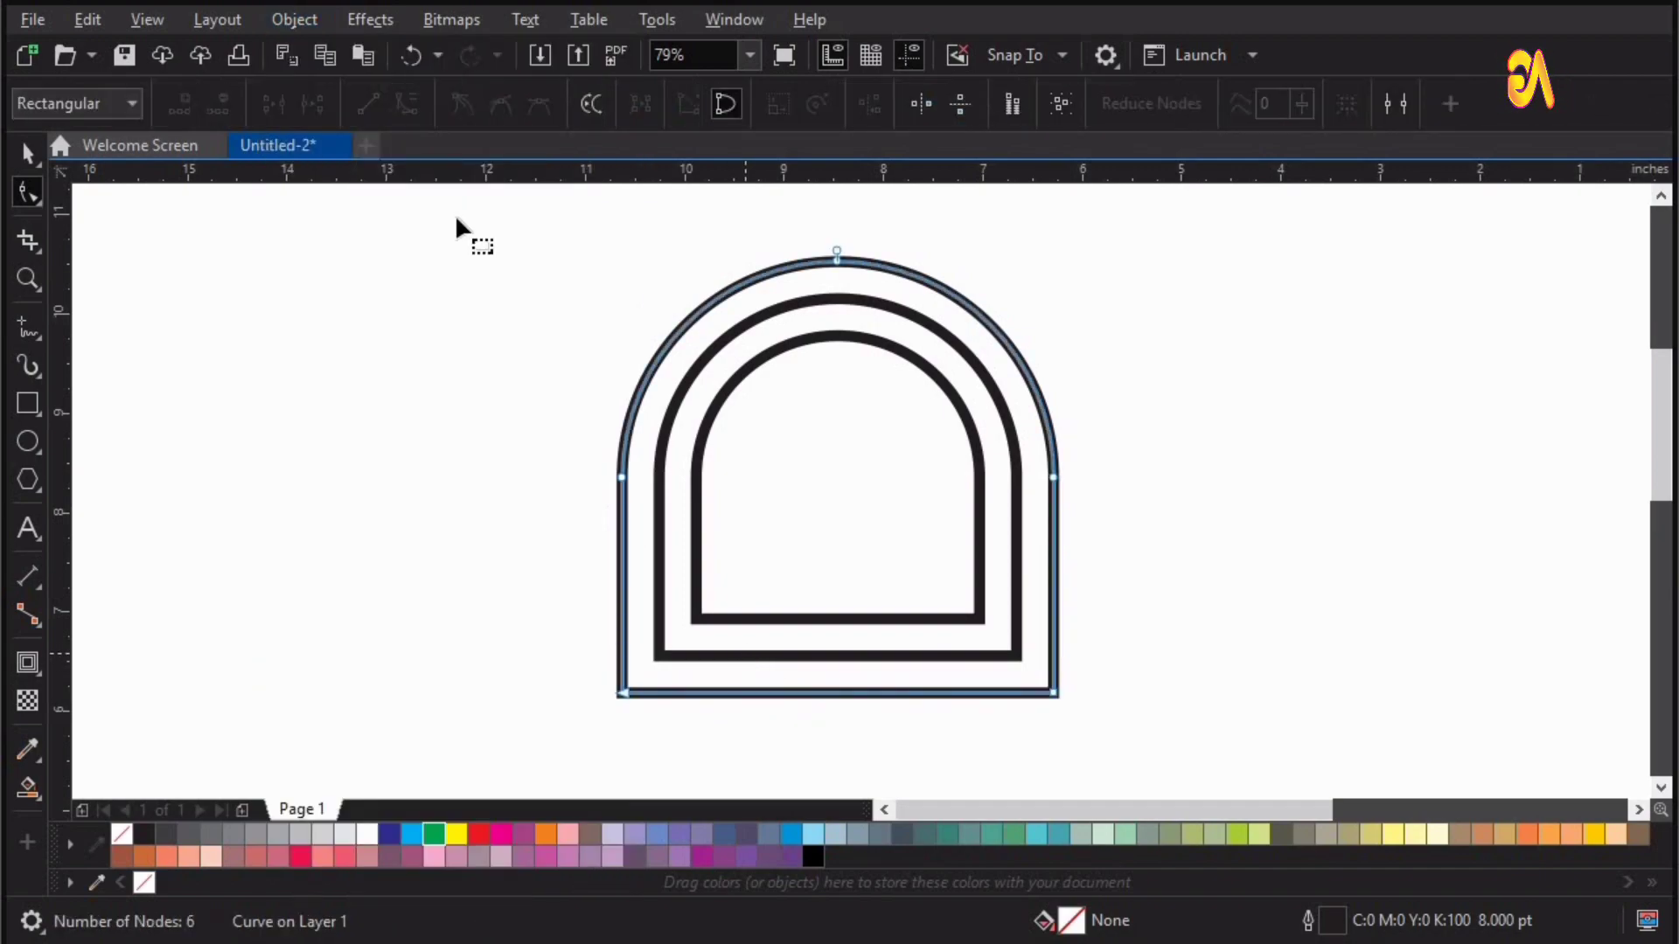
pyautogui.click(772, 617)
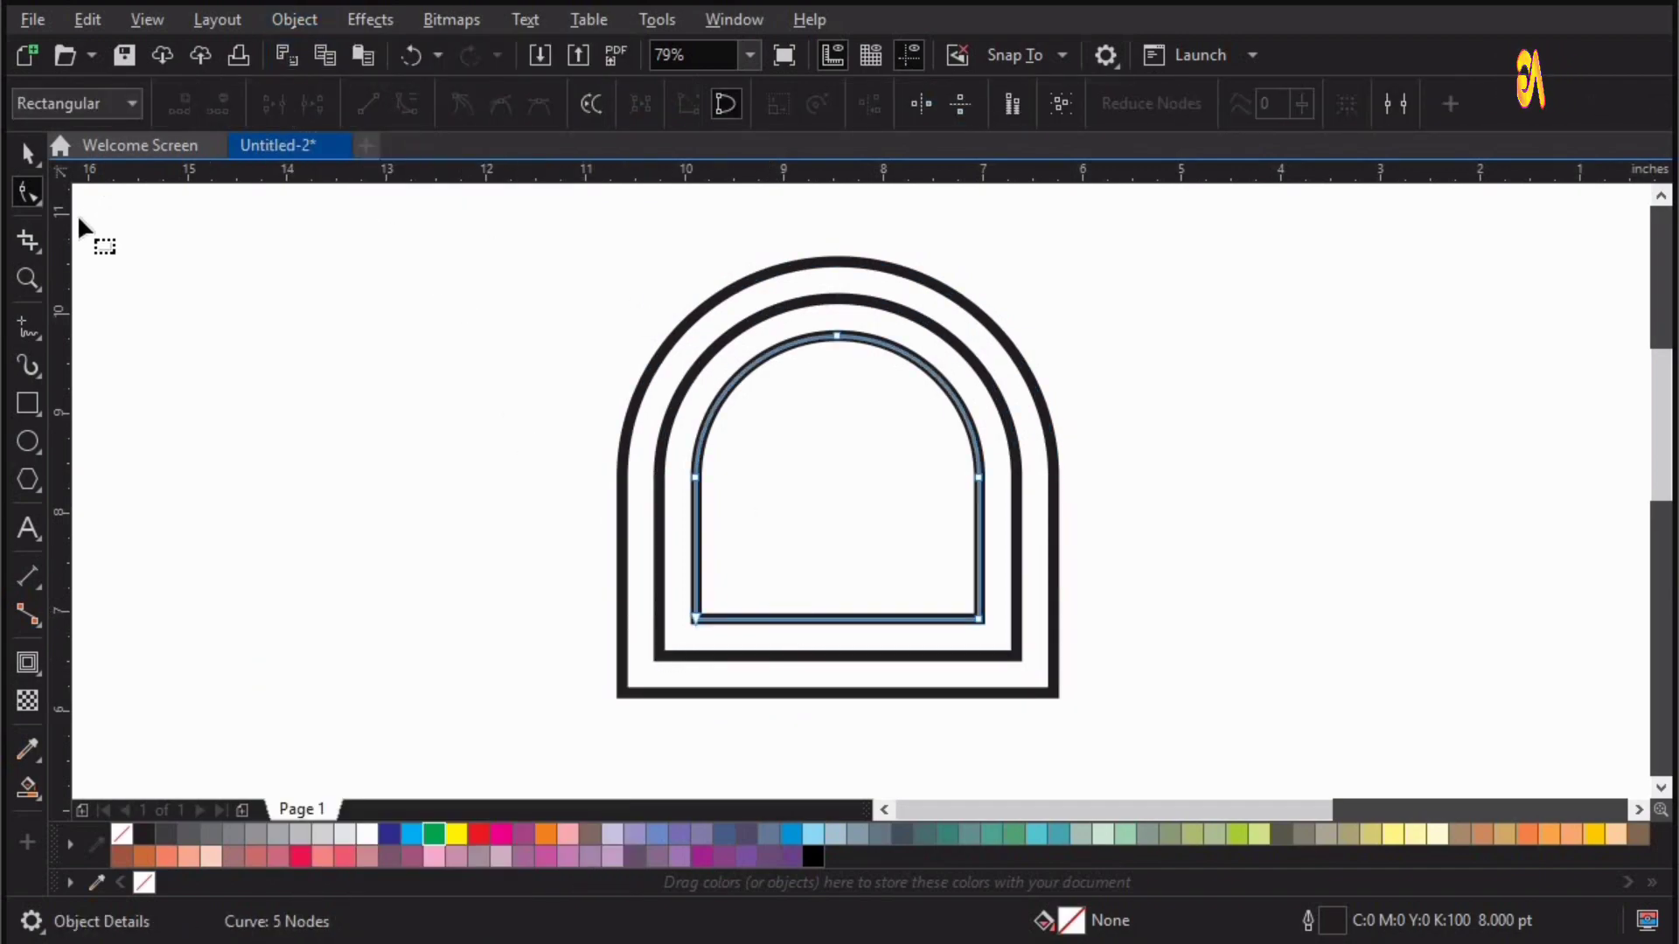
pyautogui.moveTo(1235, 574); pyautogui.dragTo(544, 649)
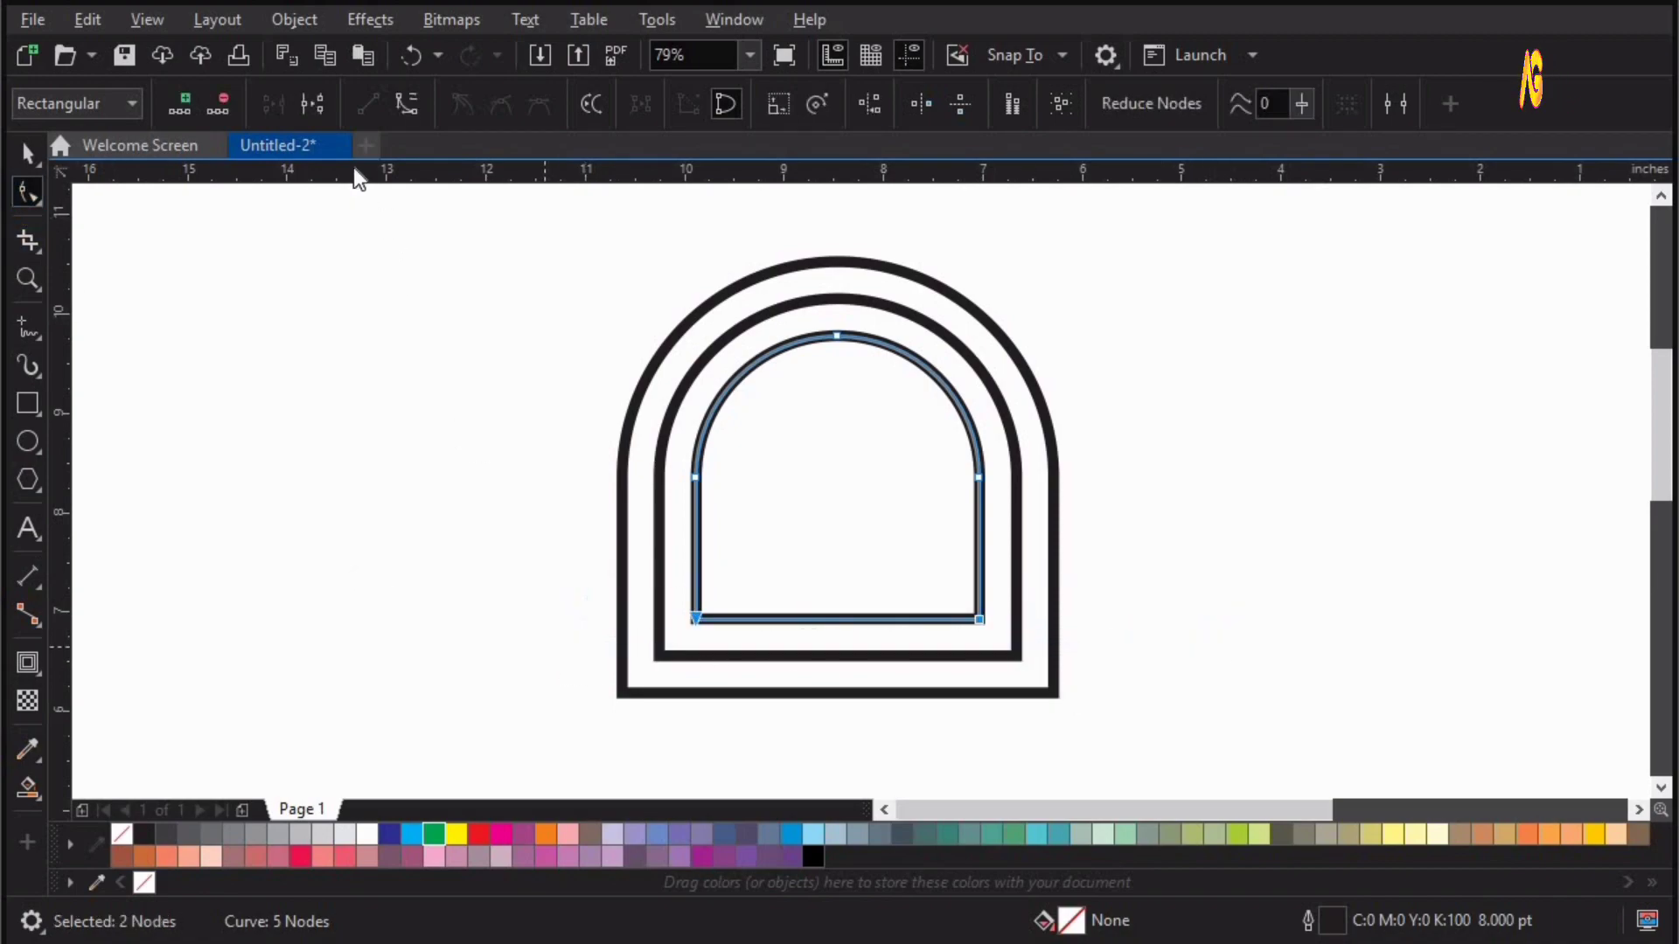
pyautogui.click(322, 100)
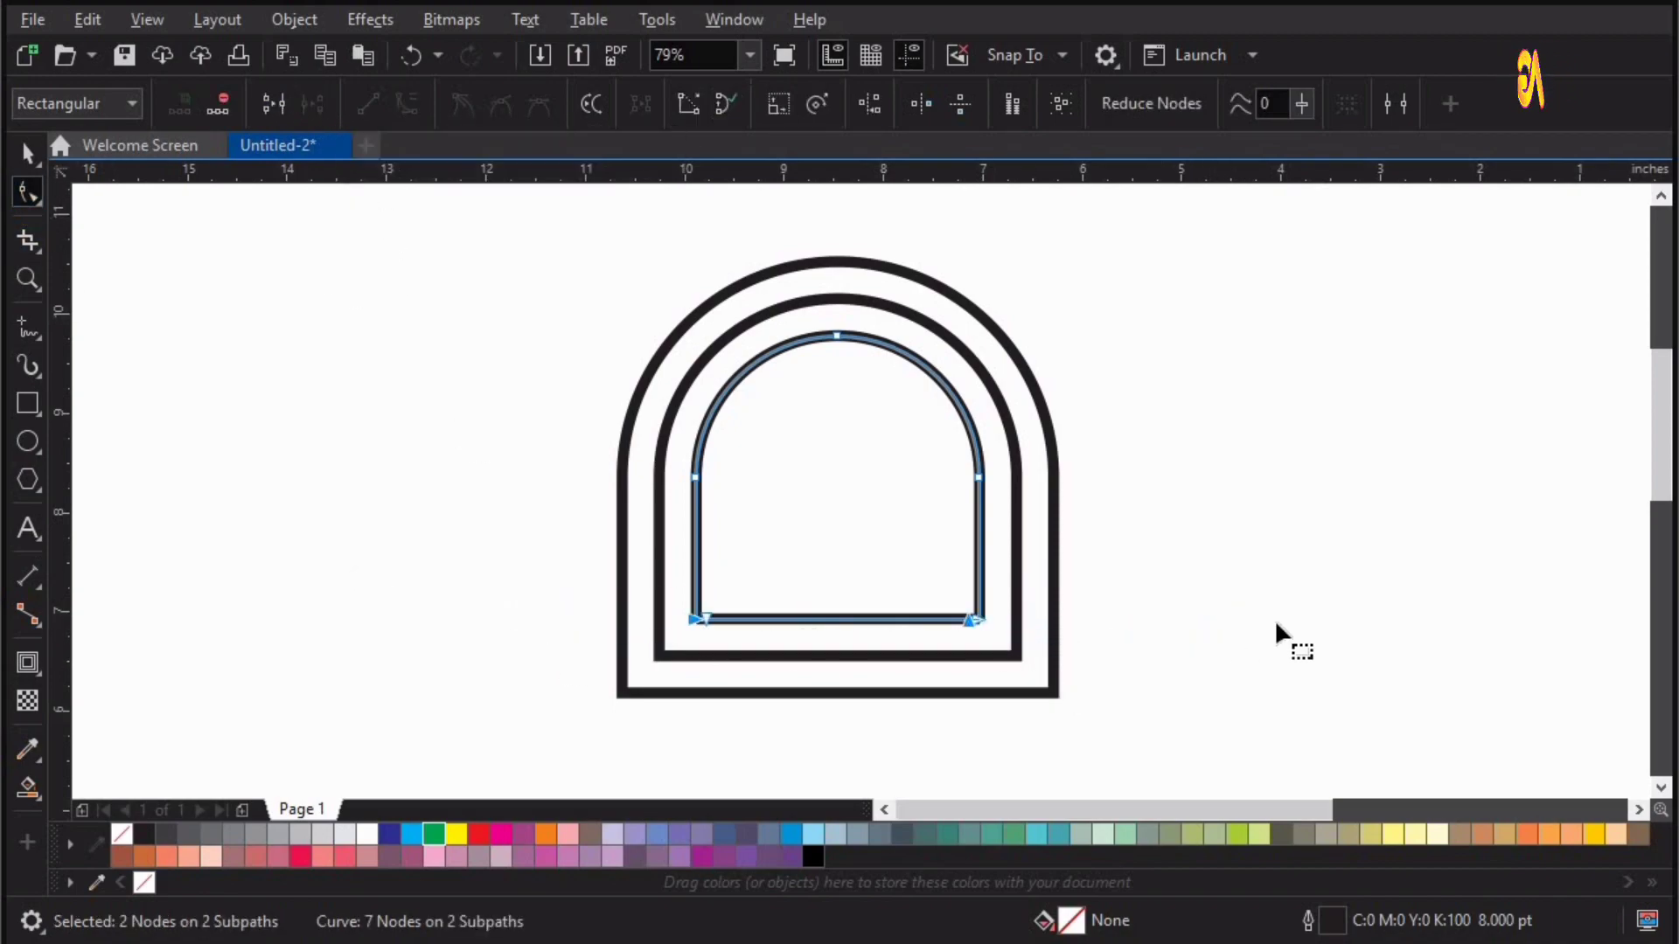
# Break the middle and outermost arch curves at their two bottom corner nodes.
pyautogui.click(1008, 661)
pyautogui.moveTo(553, 523); pyautogui.dragTo(552, 523)
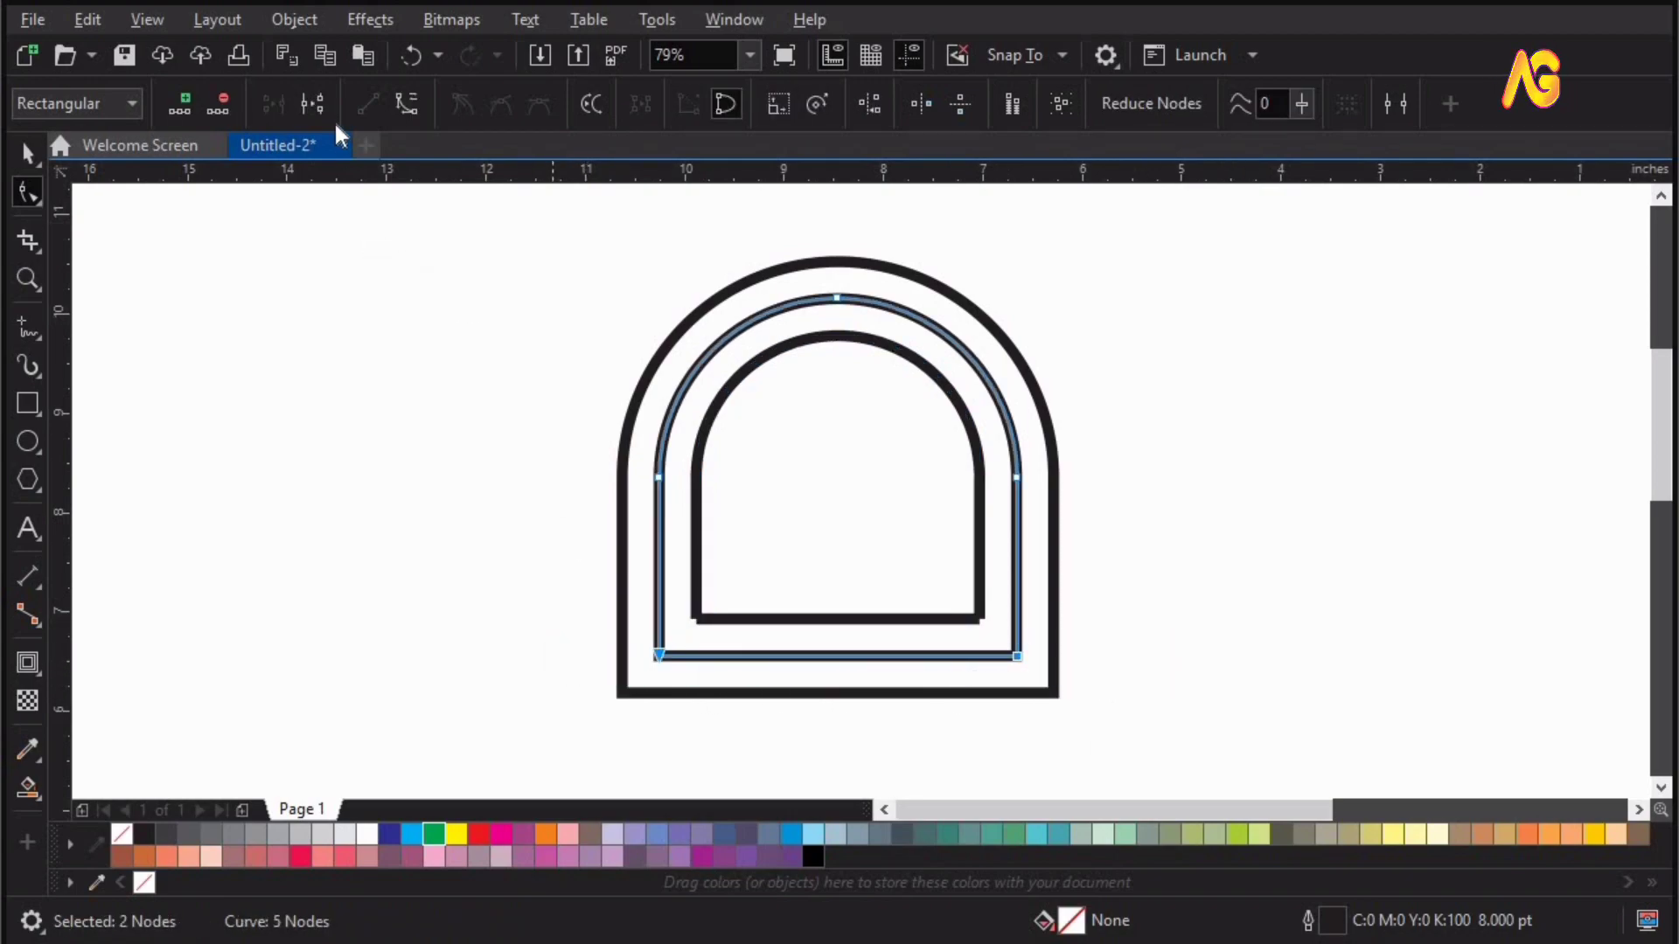
pyautogui.click(317, 108)
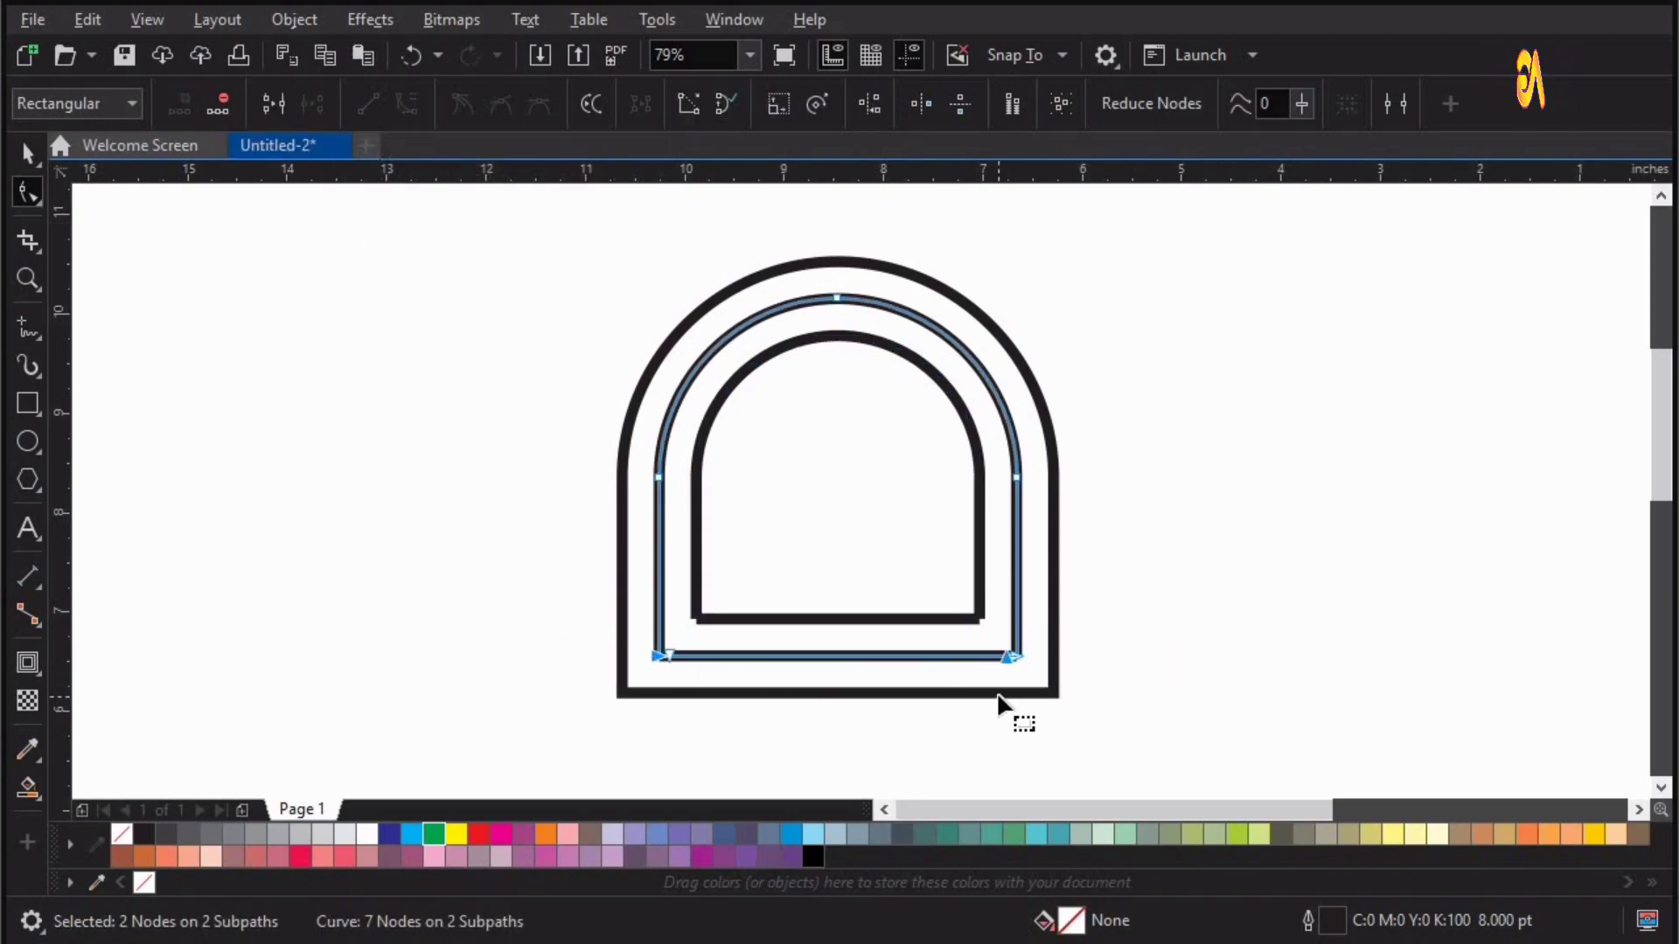
pyautogui.click(1003, 695)
pyautogui.moveTo(549, 697); pyautogui.dragTo(549, 697)
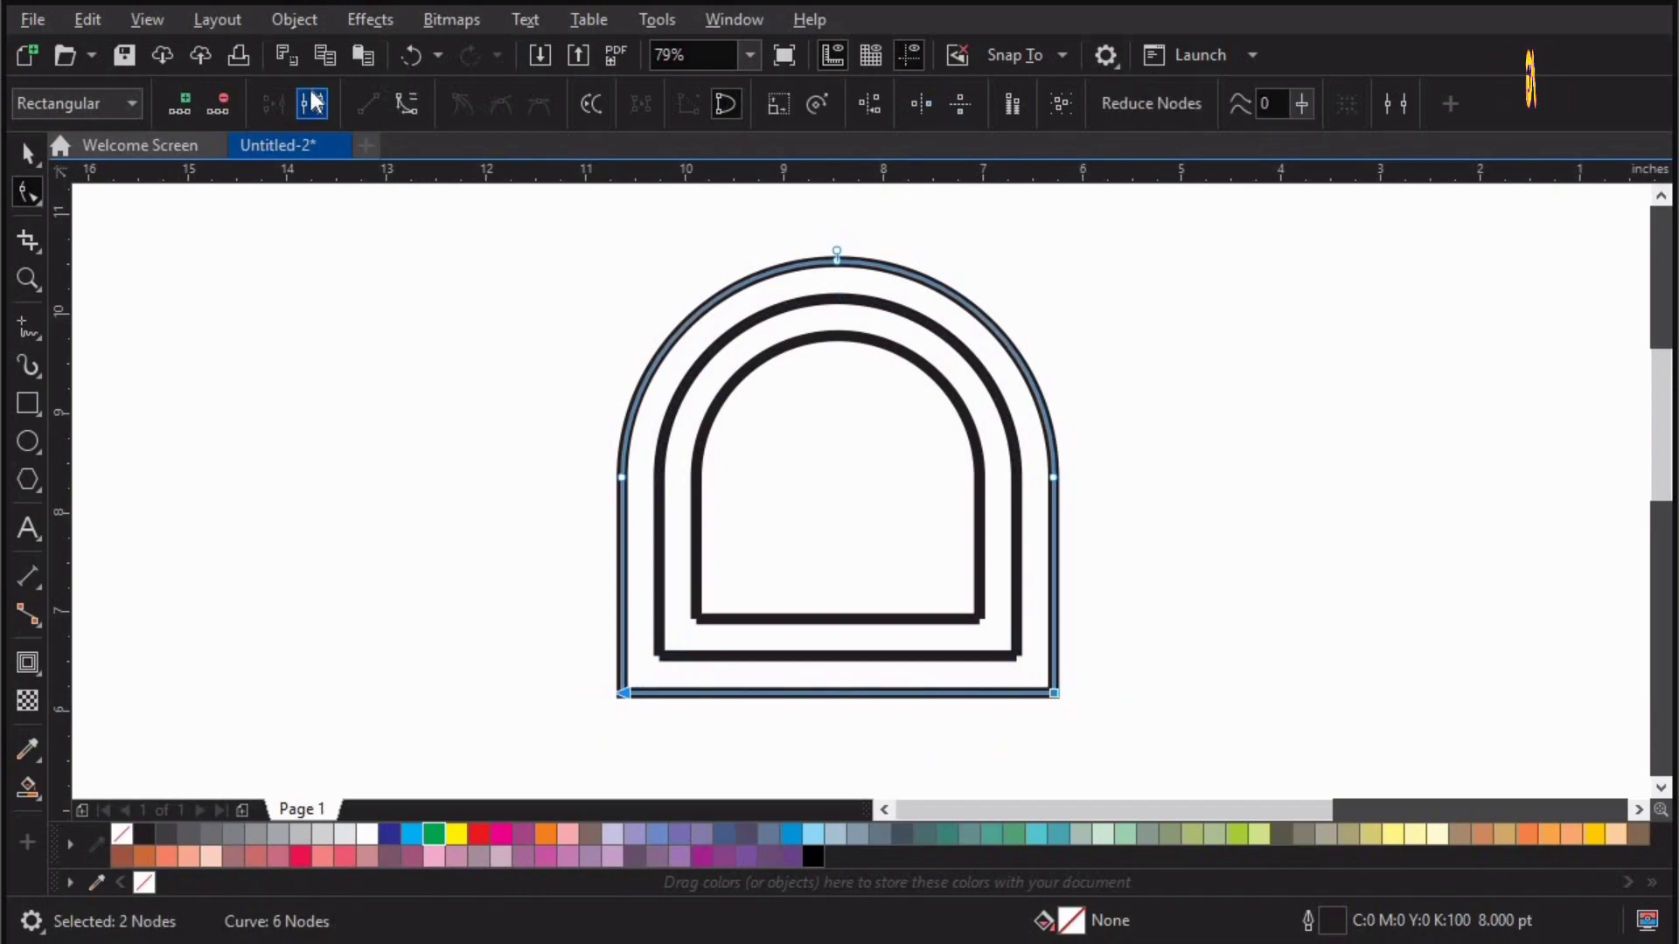
pyautogui.click(313, 104)
pyautogui.press('z')
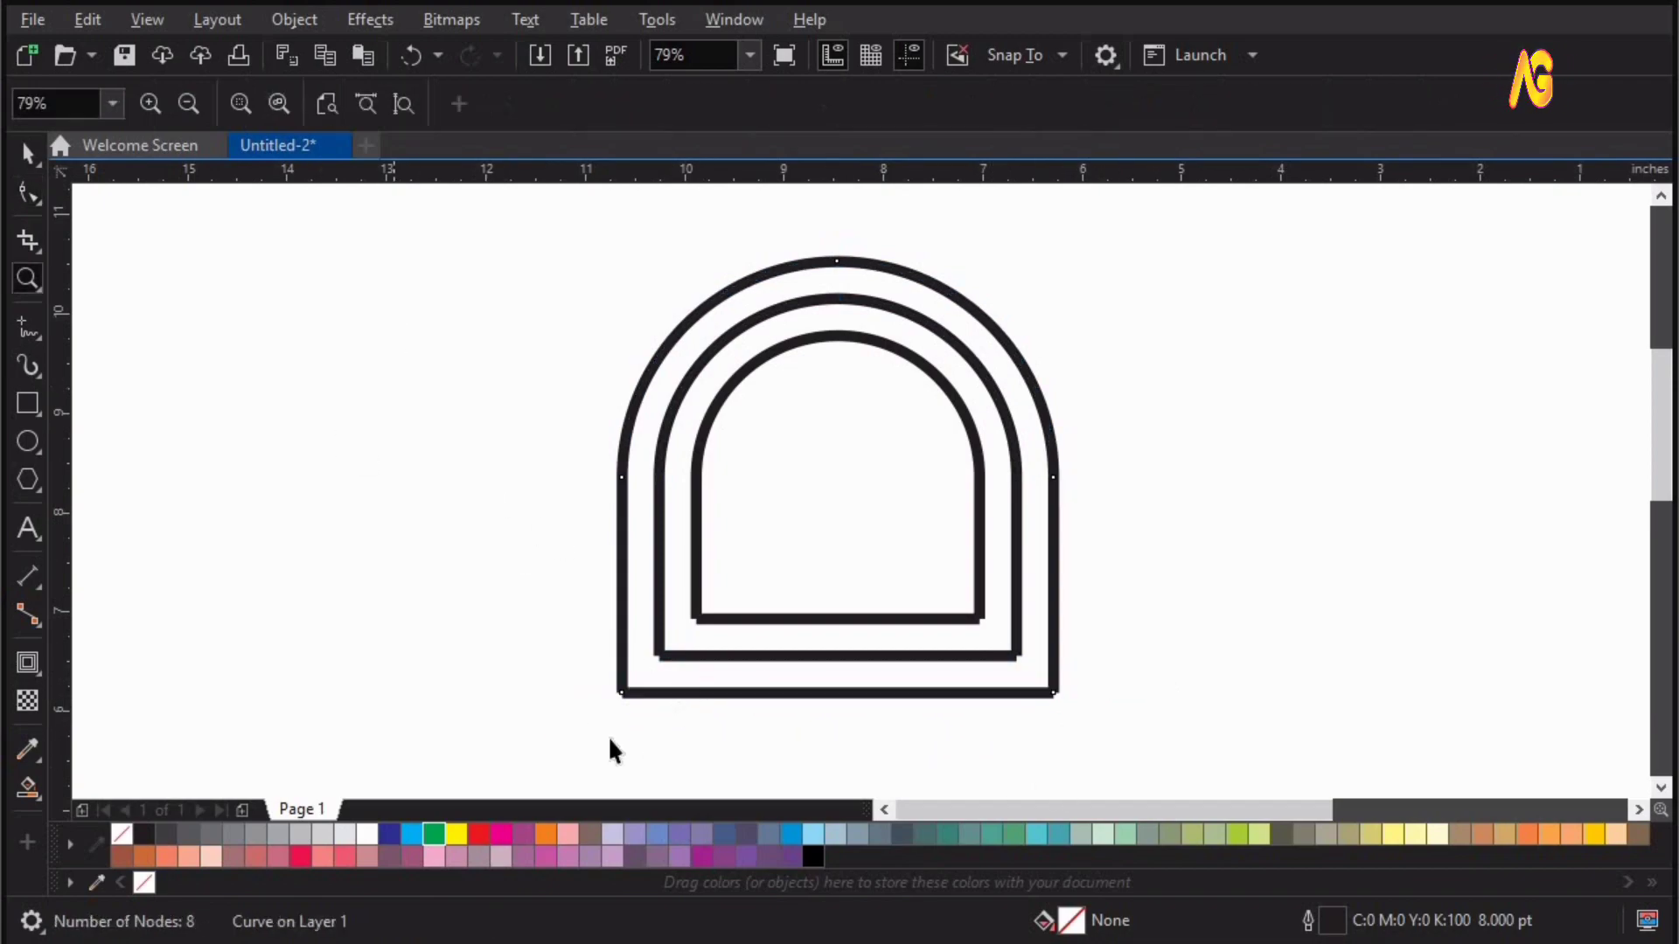
# Give the outlines of all three arches round corners and round line caps.
pyautogui.press('space')
pyautogui.moveTo(558, 742); pyautogui.dragTo(1231, 219)
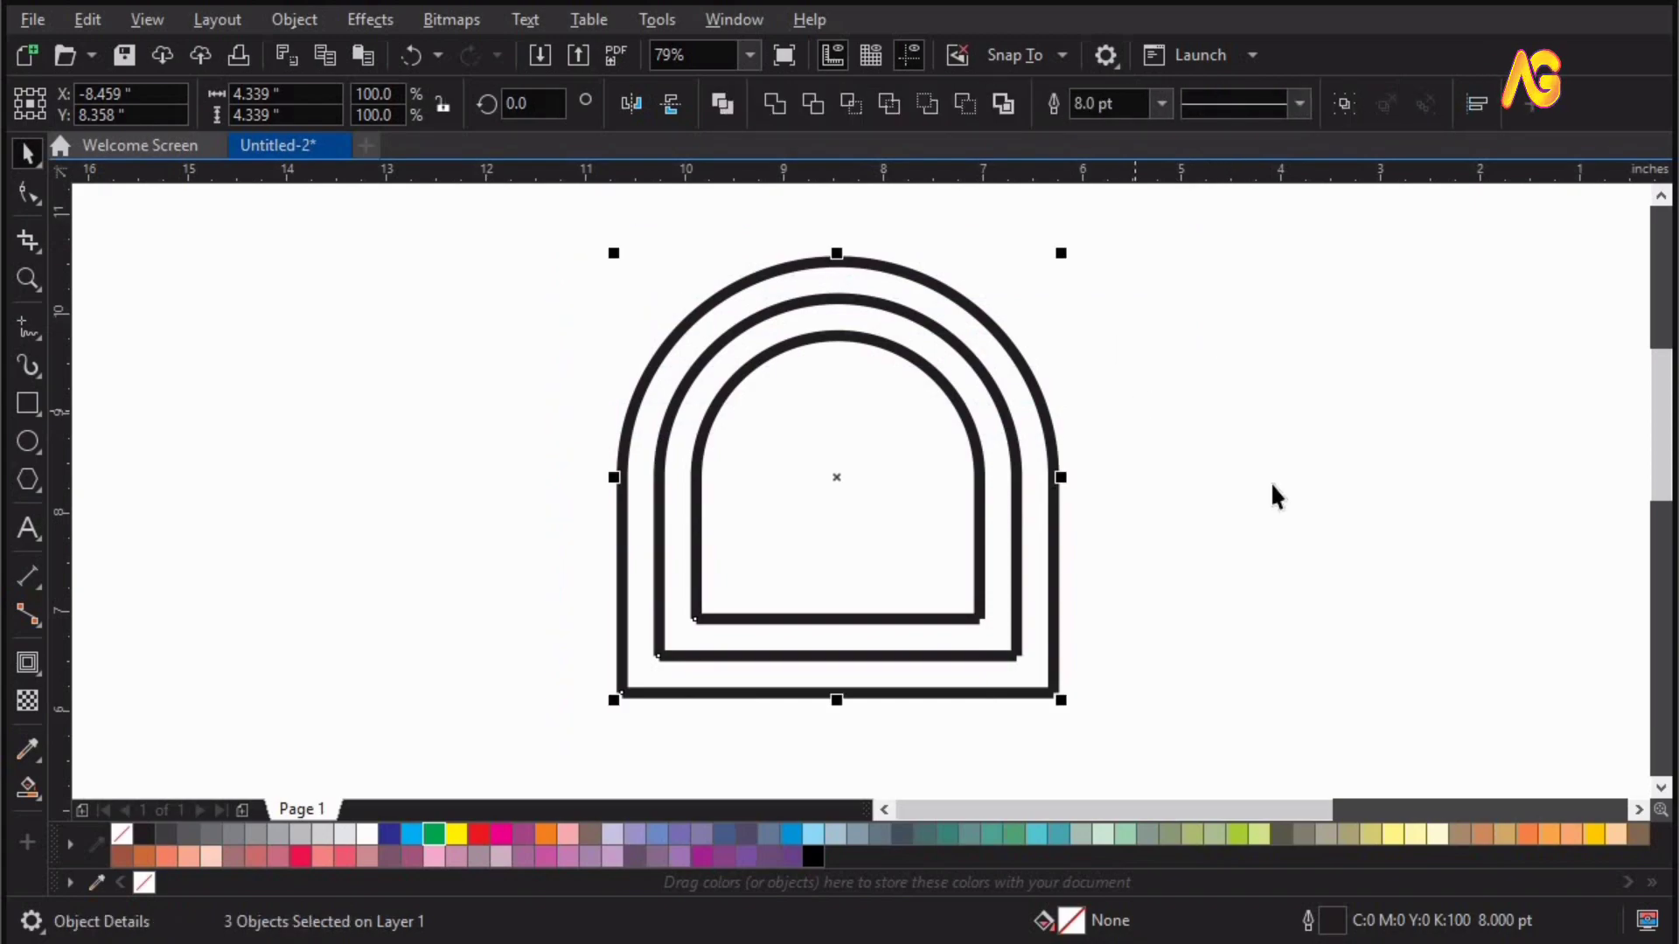
pyautogui.press('F12')
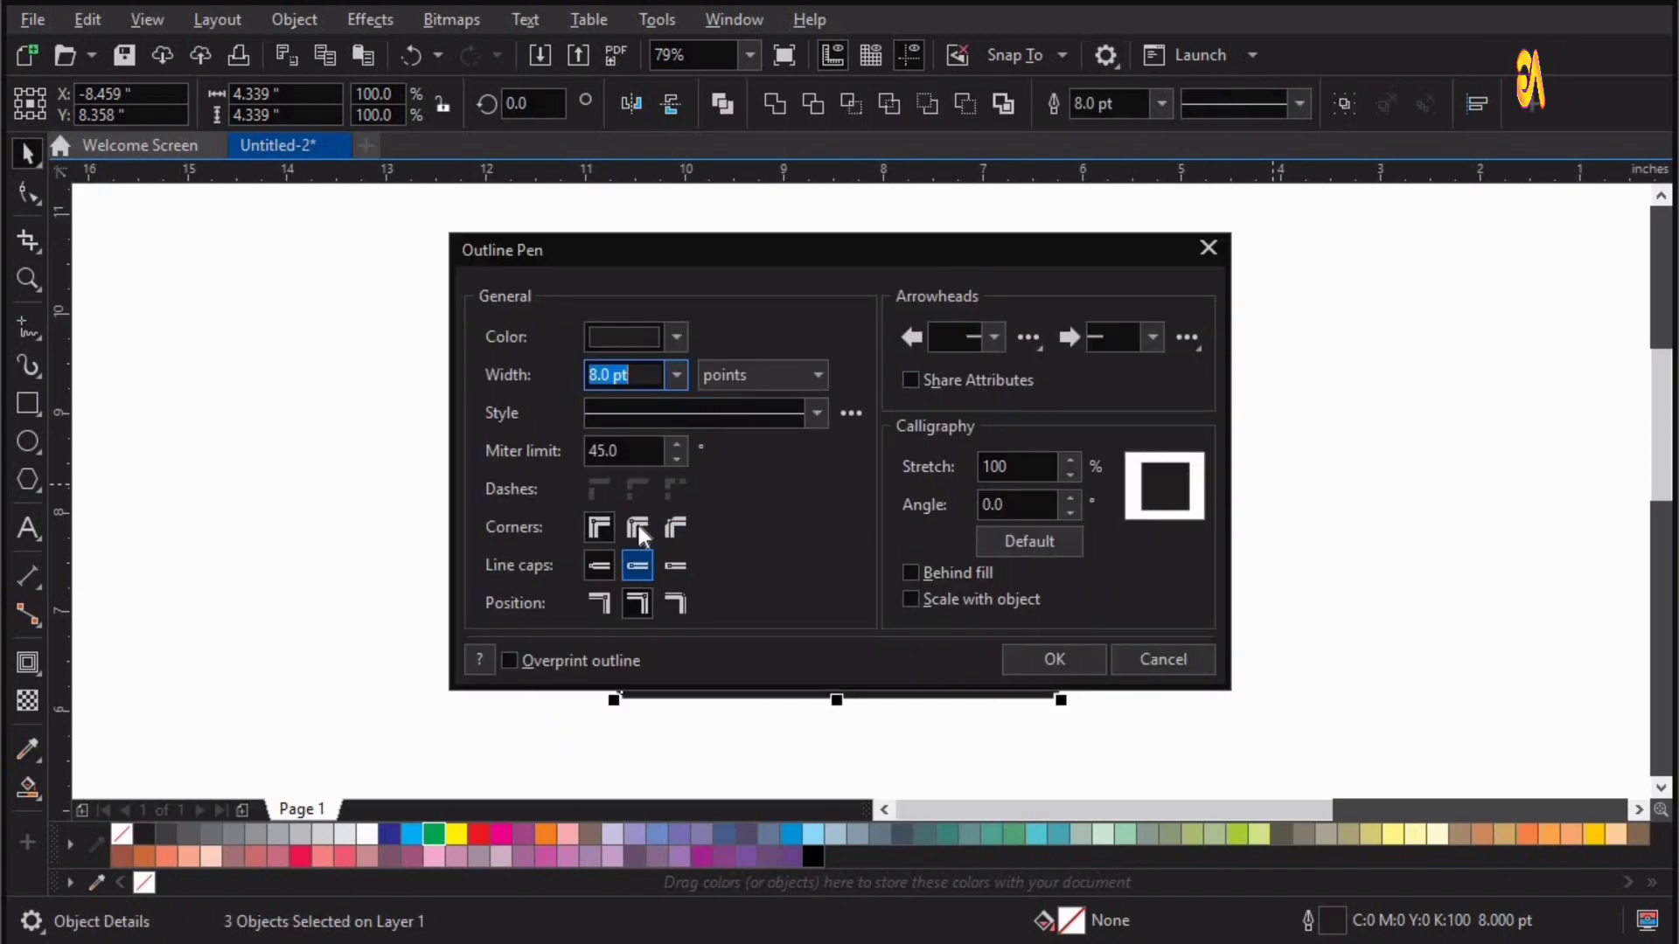
pyautogui.click(638, 527)
pyautogui.click(1065, 658)
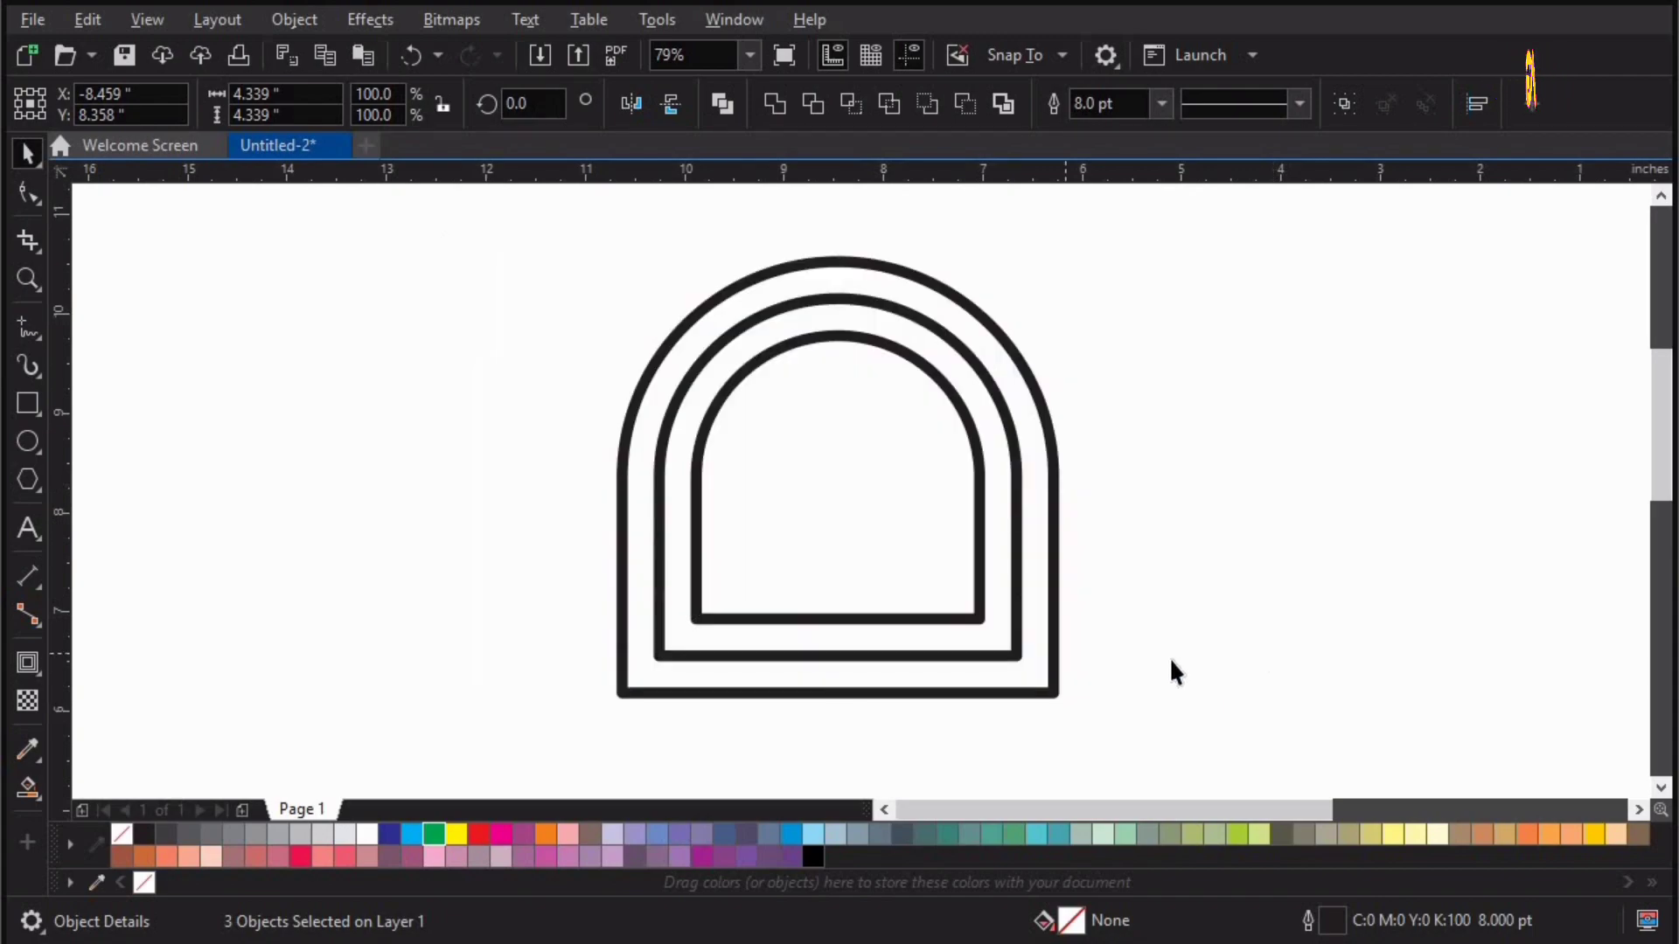
pyautogui.click(1168, 660)
pyautogui.moveTo(996, 656); pyautogui.dragTo(999, 669)
pyautogui.hotkey('ctrl', 'z')
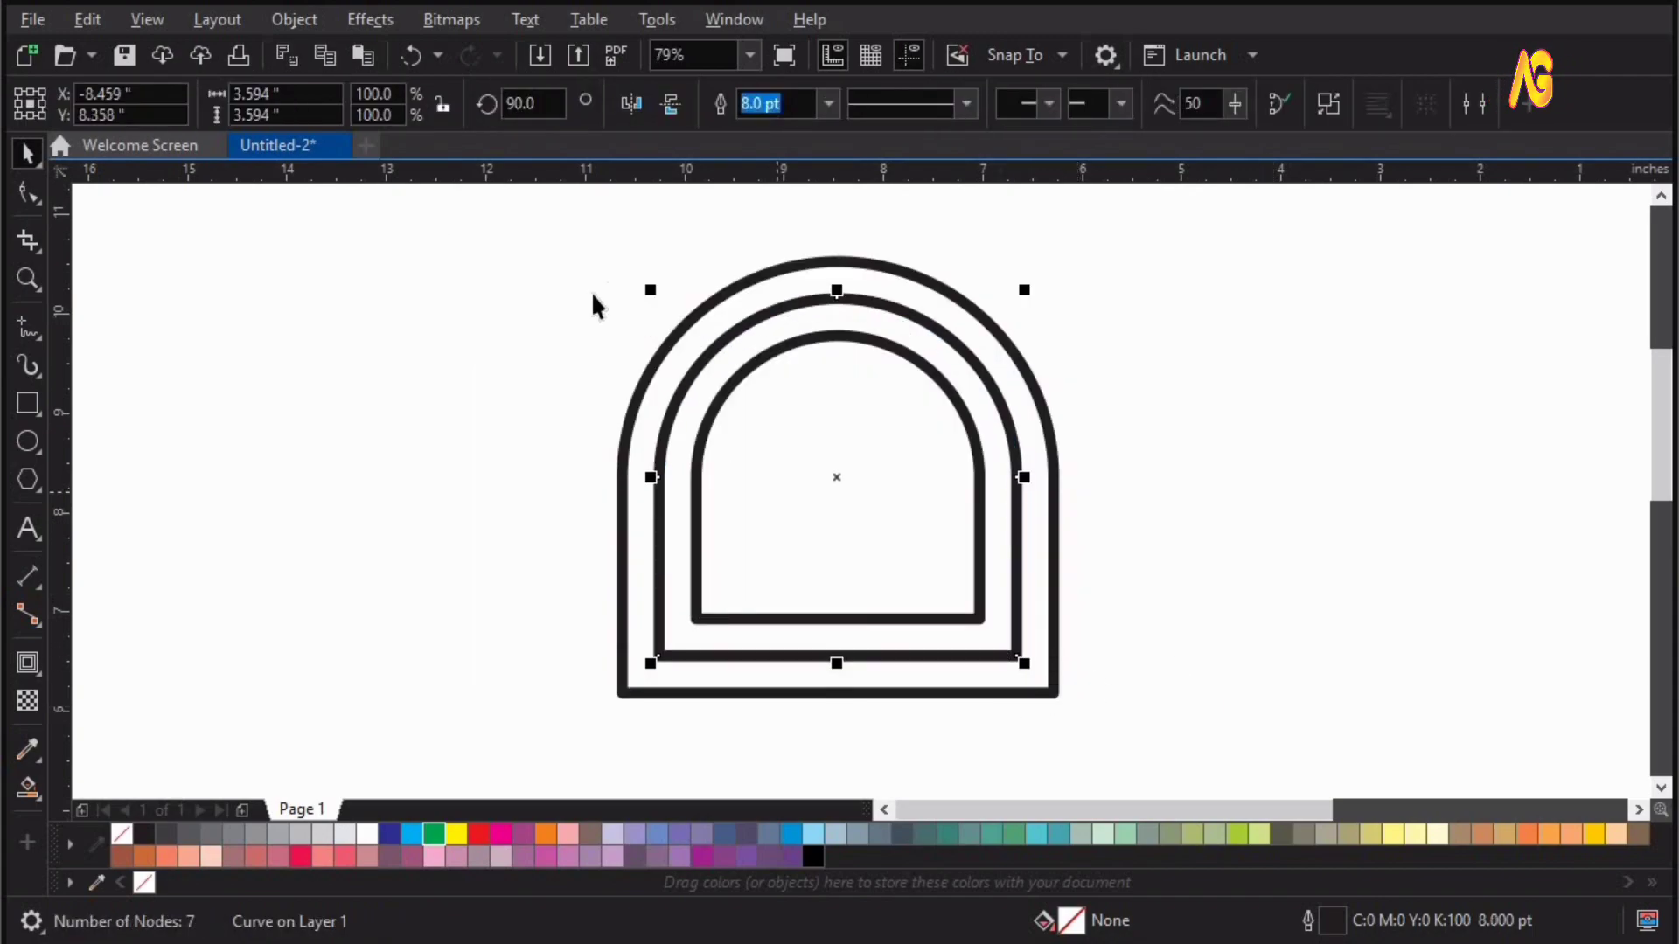
pyautogui.moveTo(543, 240); pyautogui.dragTo(1235, 759)
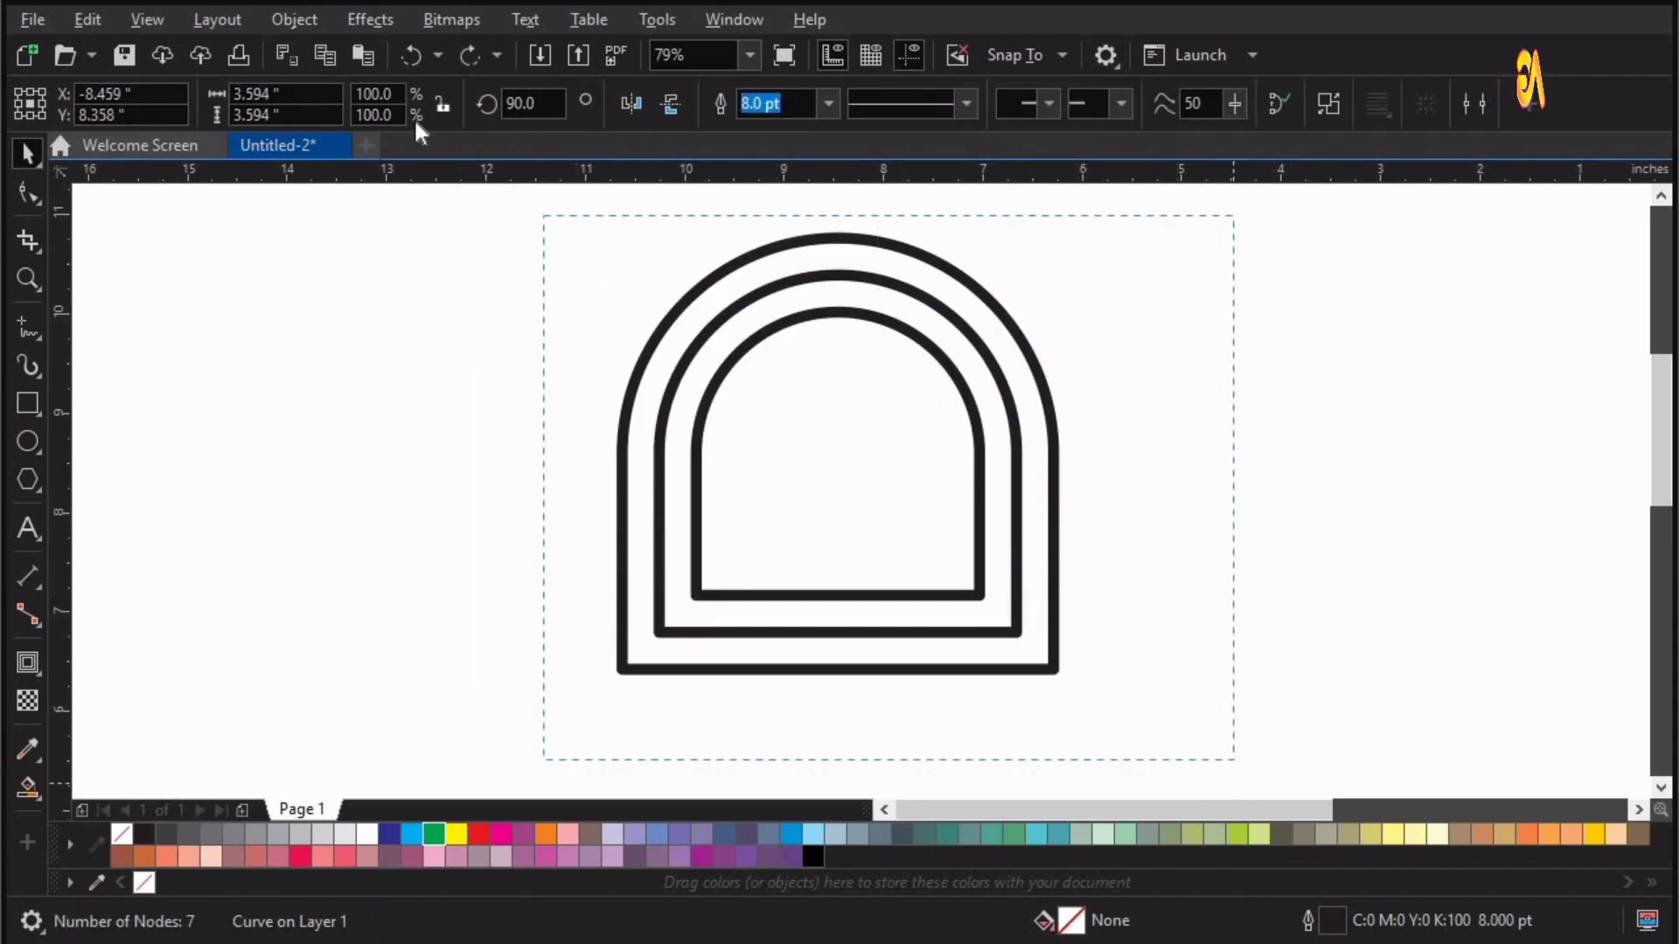
pyautogui.click(315, 21)
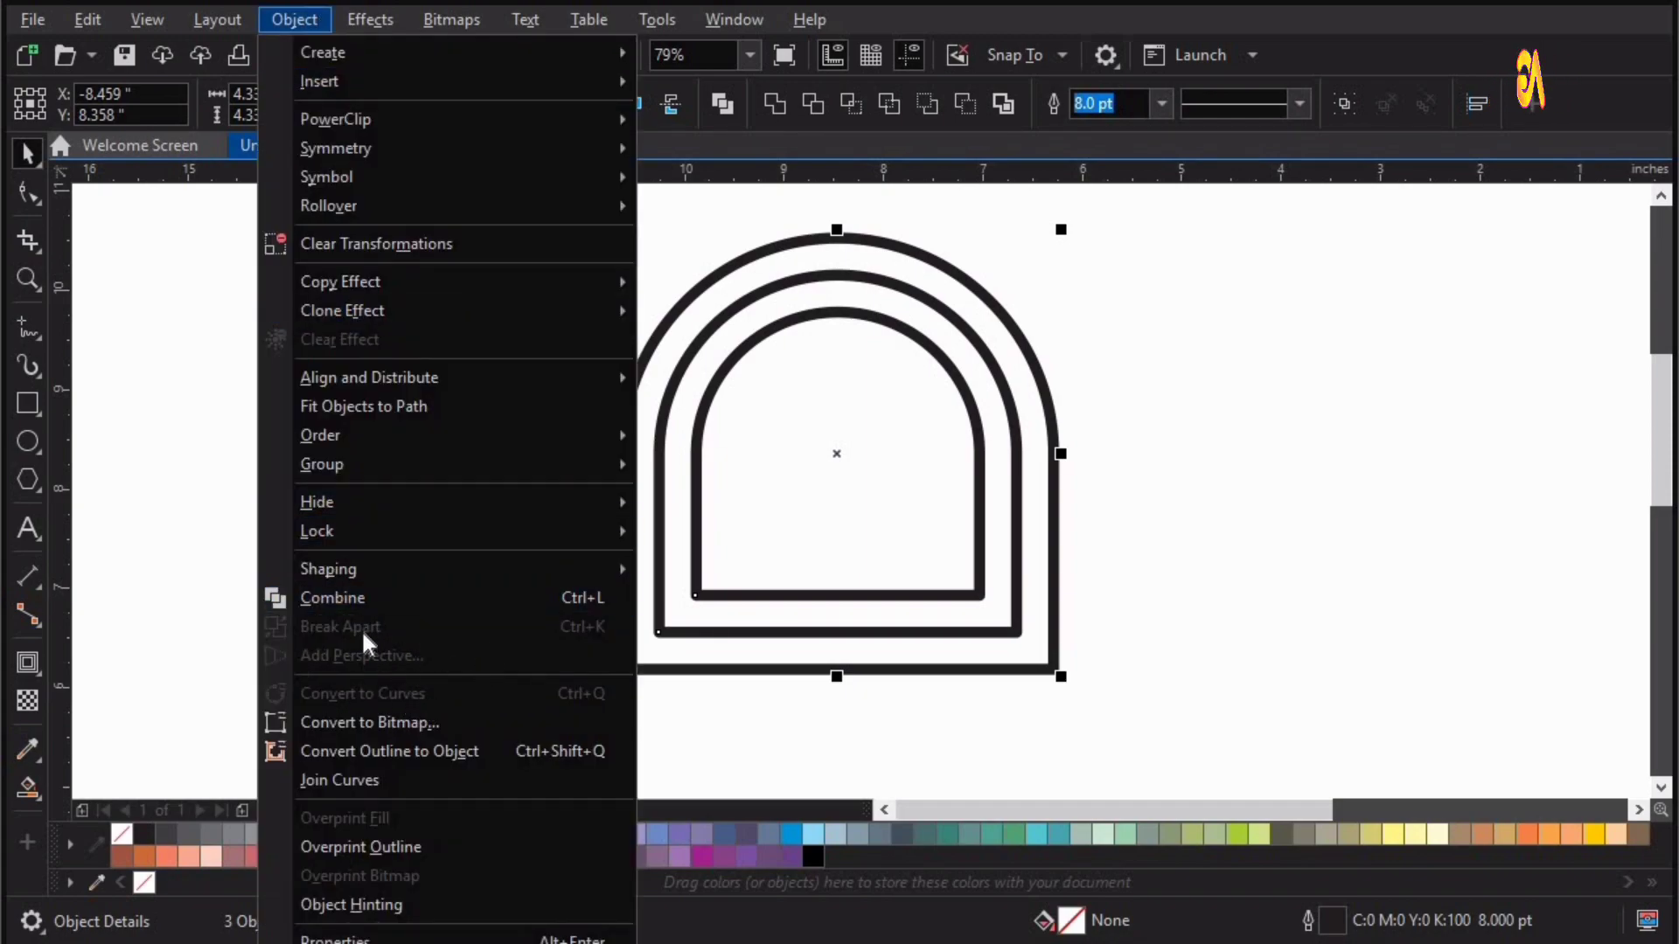
pyautogui.click(1286, 594)
# Break the outermost arch curve apart so its base line is a separate object.
pyautogui.click(1039, 675)
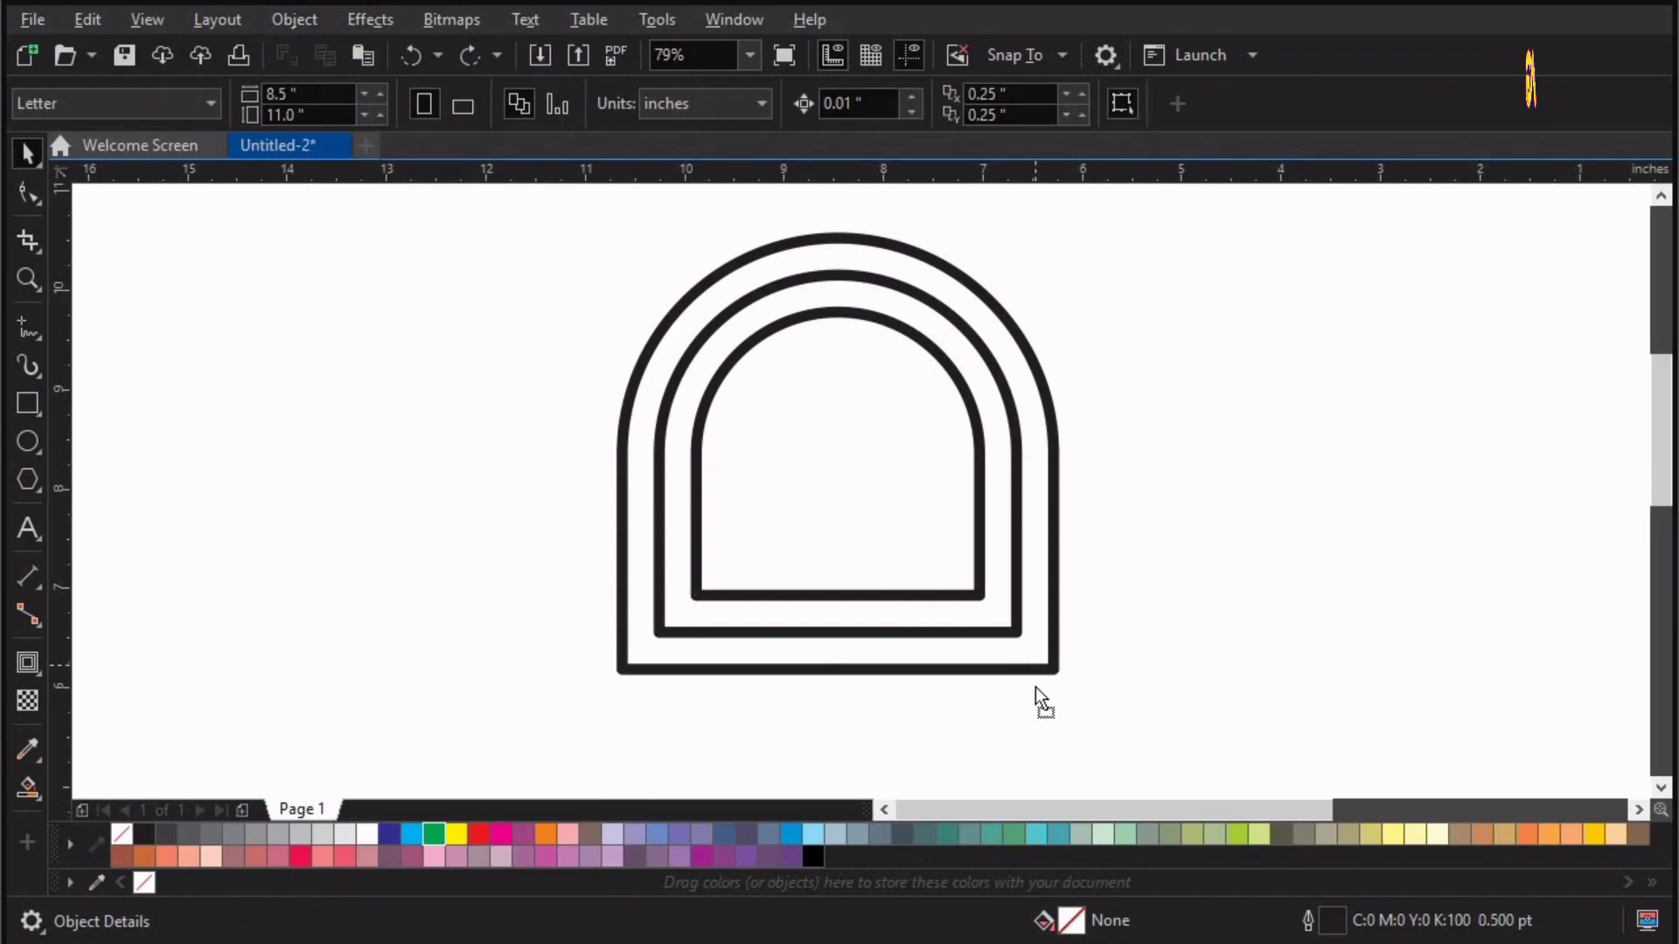
pyautogui.click(1036, 686)
pyautogui.click(297, 21)
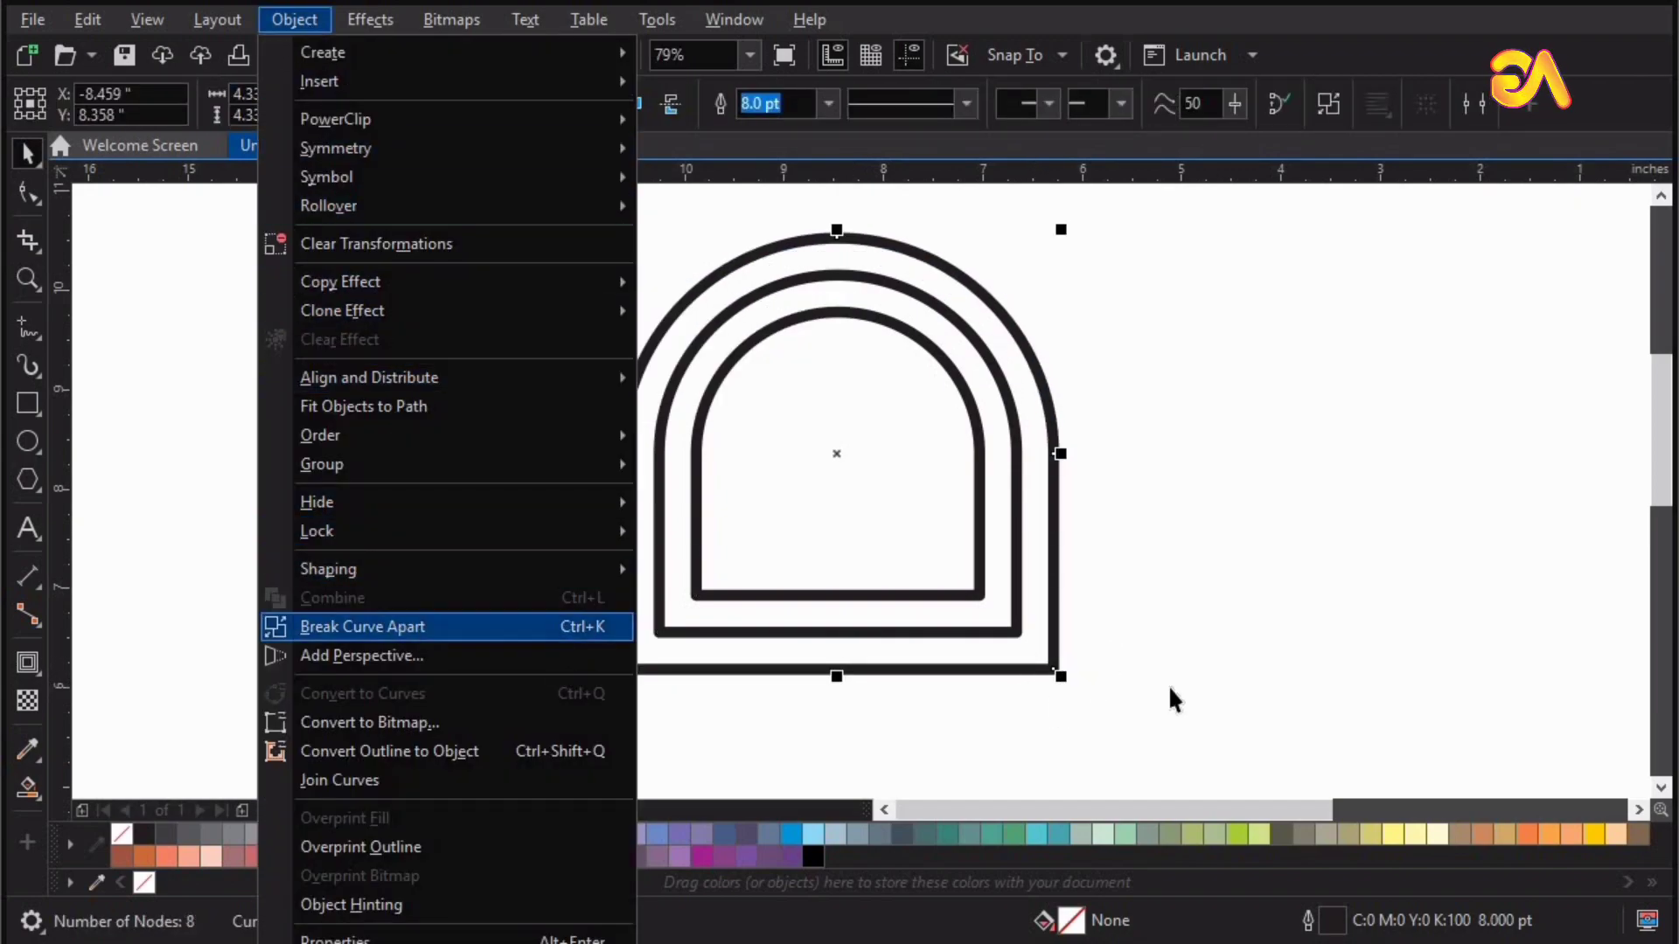
pyautogui.click(397, 627)
pyautogui.click(1172, 690)
pyautogui.moveTo(972, 669); pyautogui.dragTo(958, 709)
pyautogui.hotkey('ctrl', 'z')
# Break the middle and innermost arch curves apart so their base lines are separate objects.
pyautogui.click(930, 633)
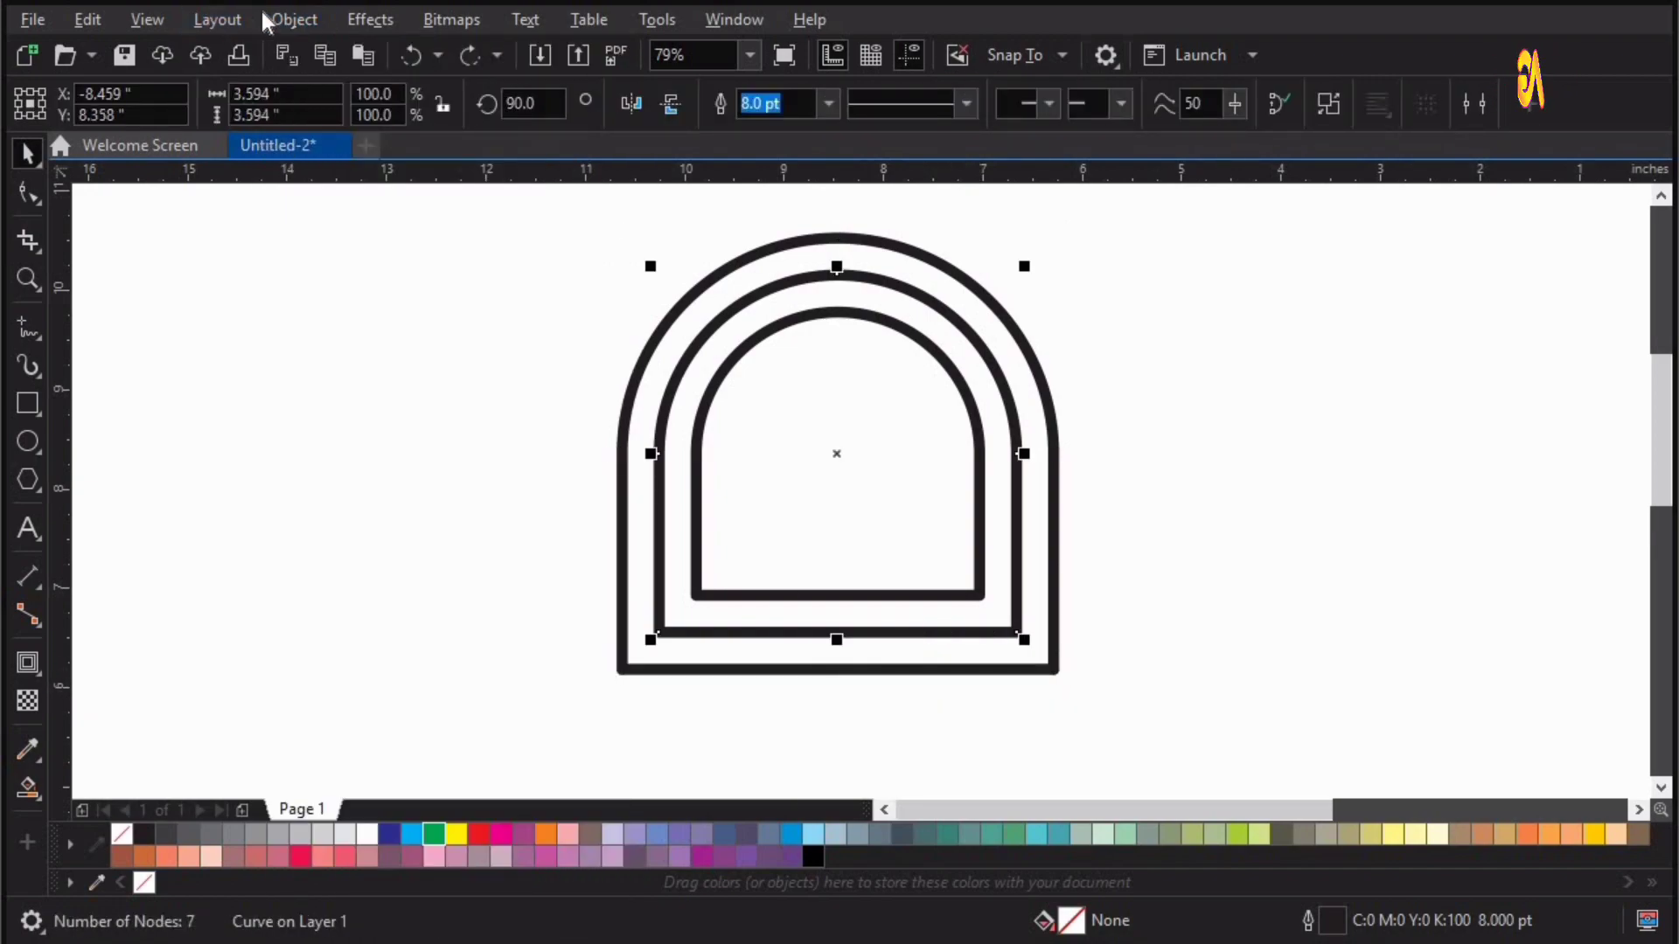
pyautogui.click(294, 19)
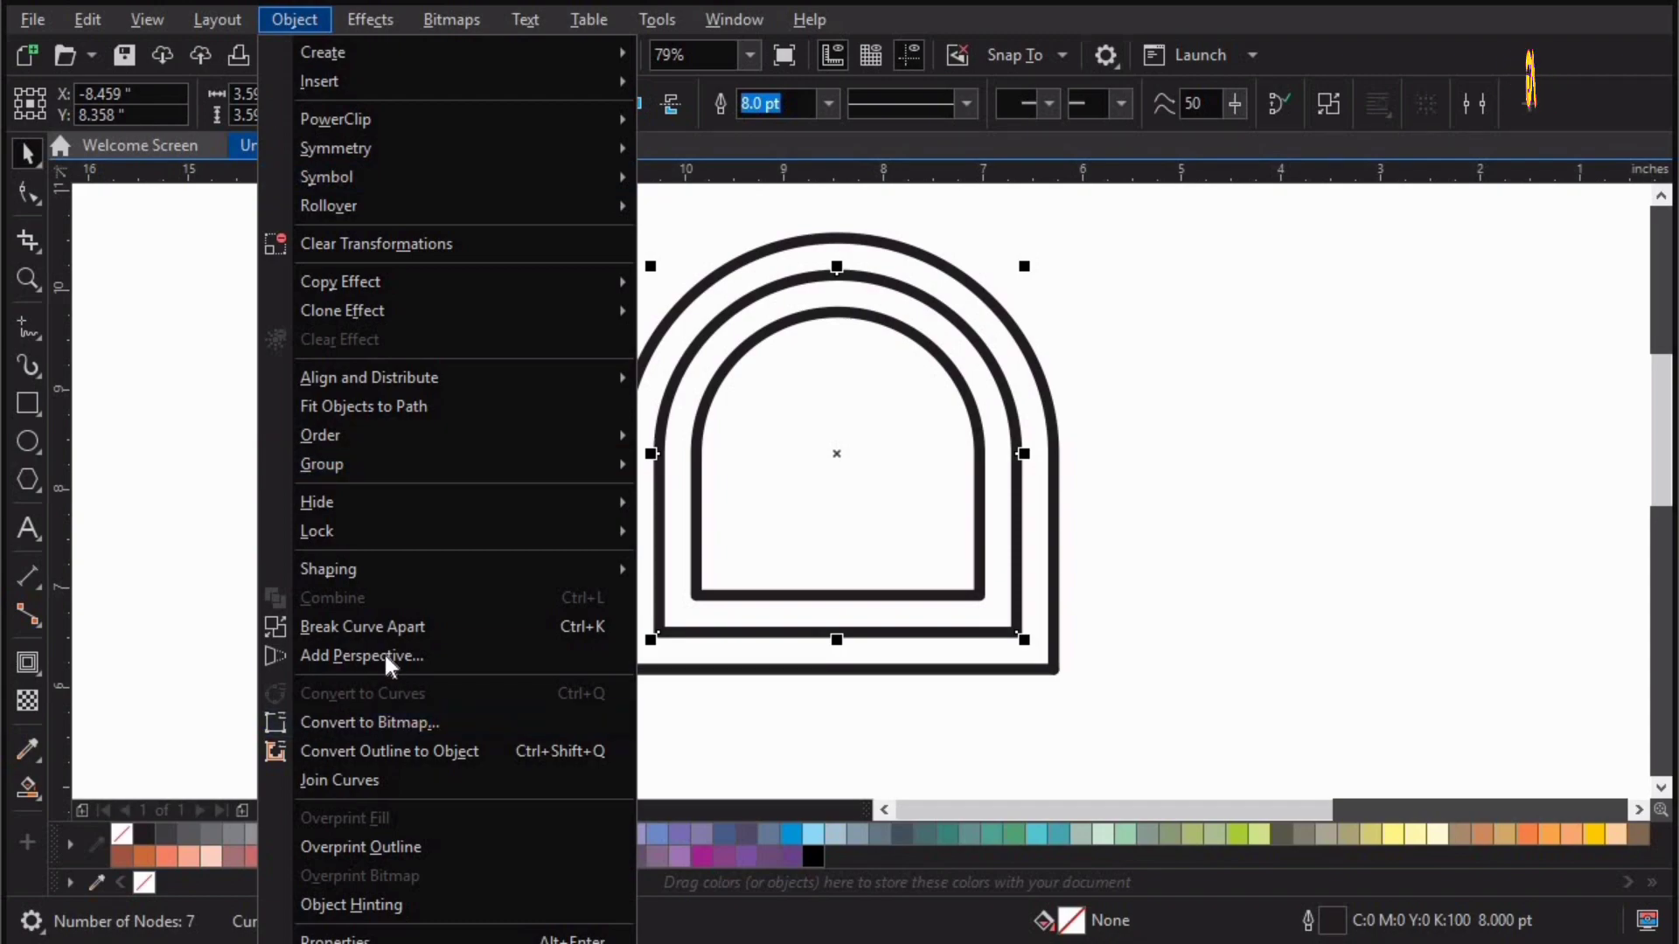
pyautogui.click(846, 613)
pyautogui.keyDown('shift'); pyautogui.click(839, 596); pyautogui.keyUp('shift')
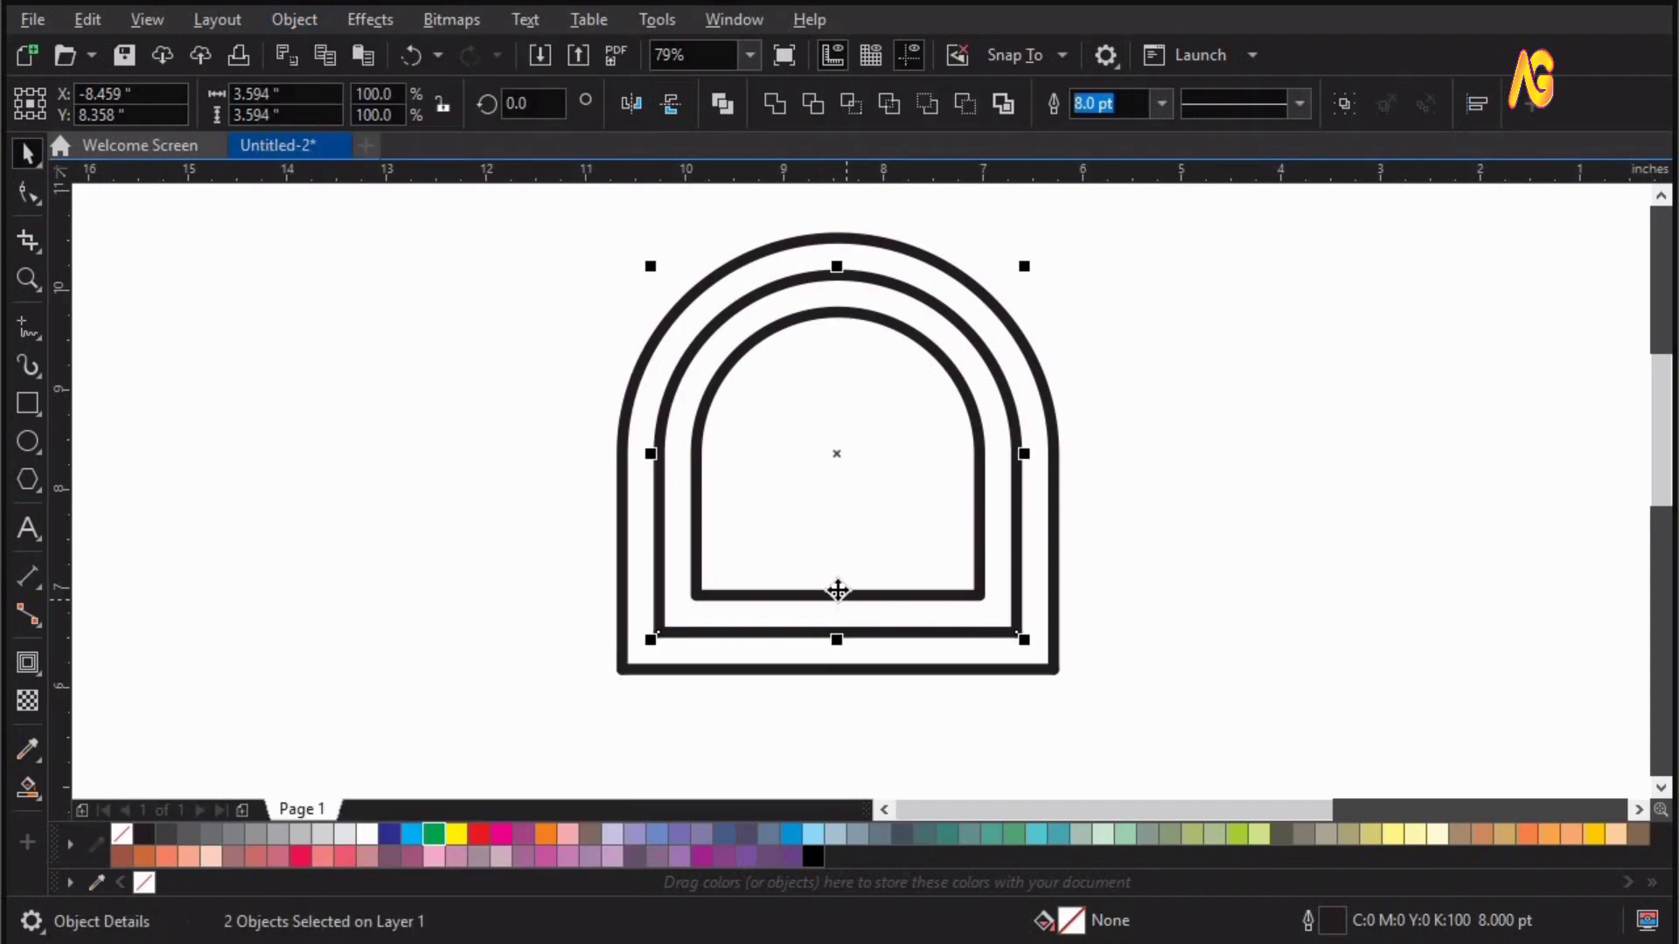
pyautogui.click(836, 594)
pyautogui.click(294, 19)
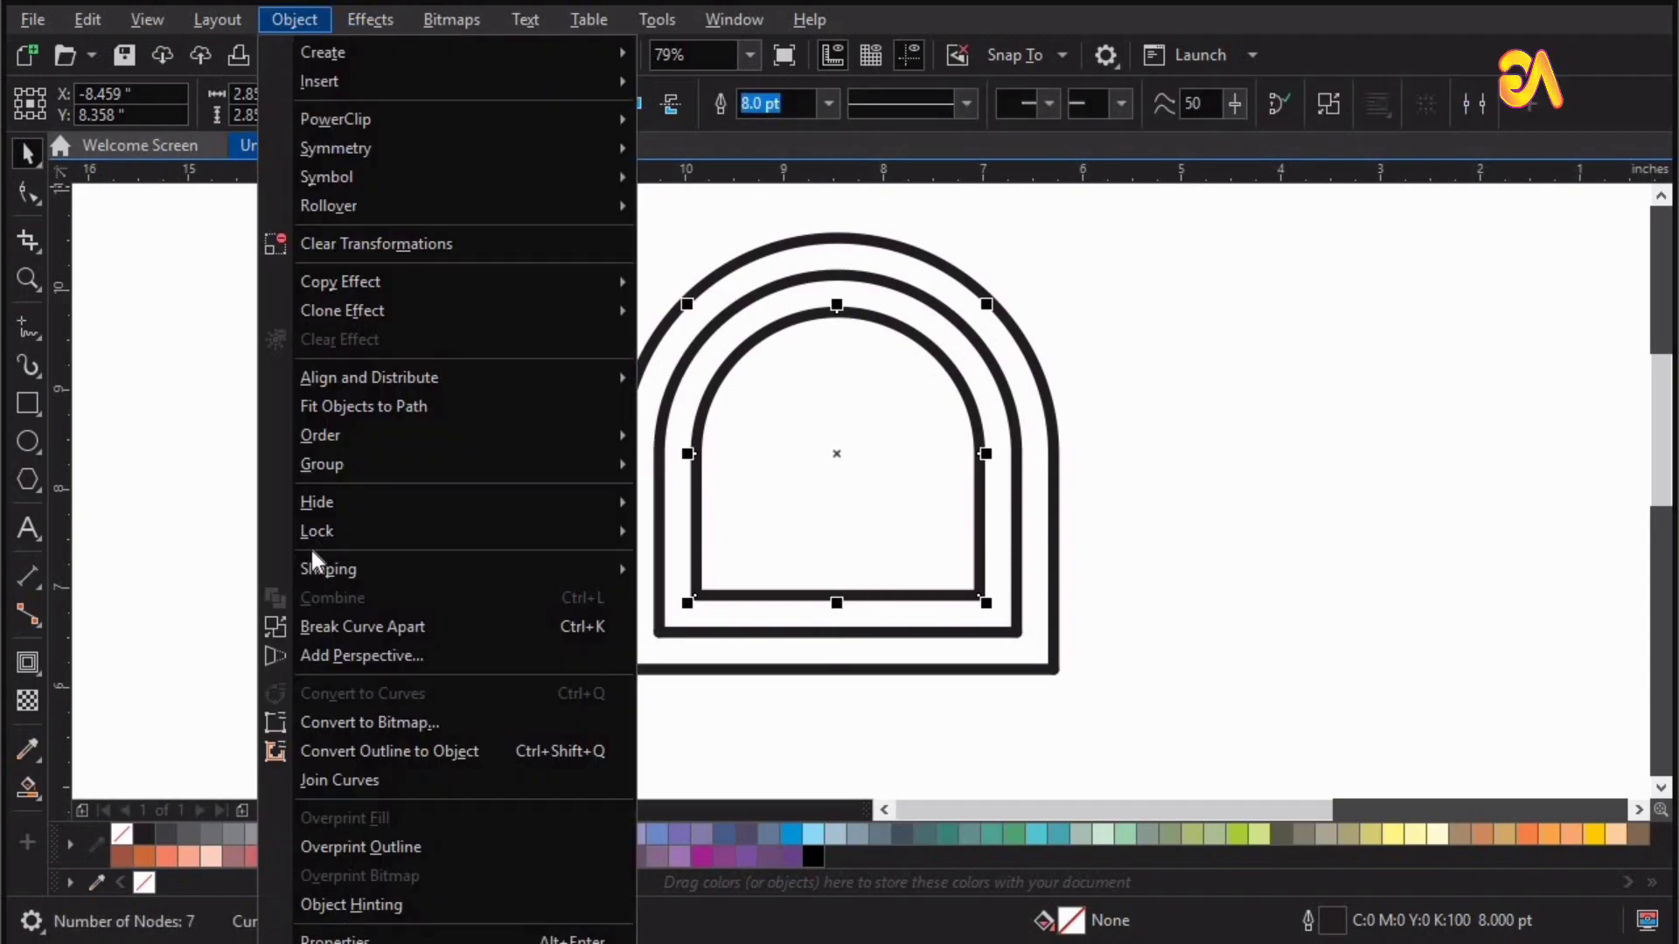
pyautogui.click(332, 627)
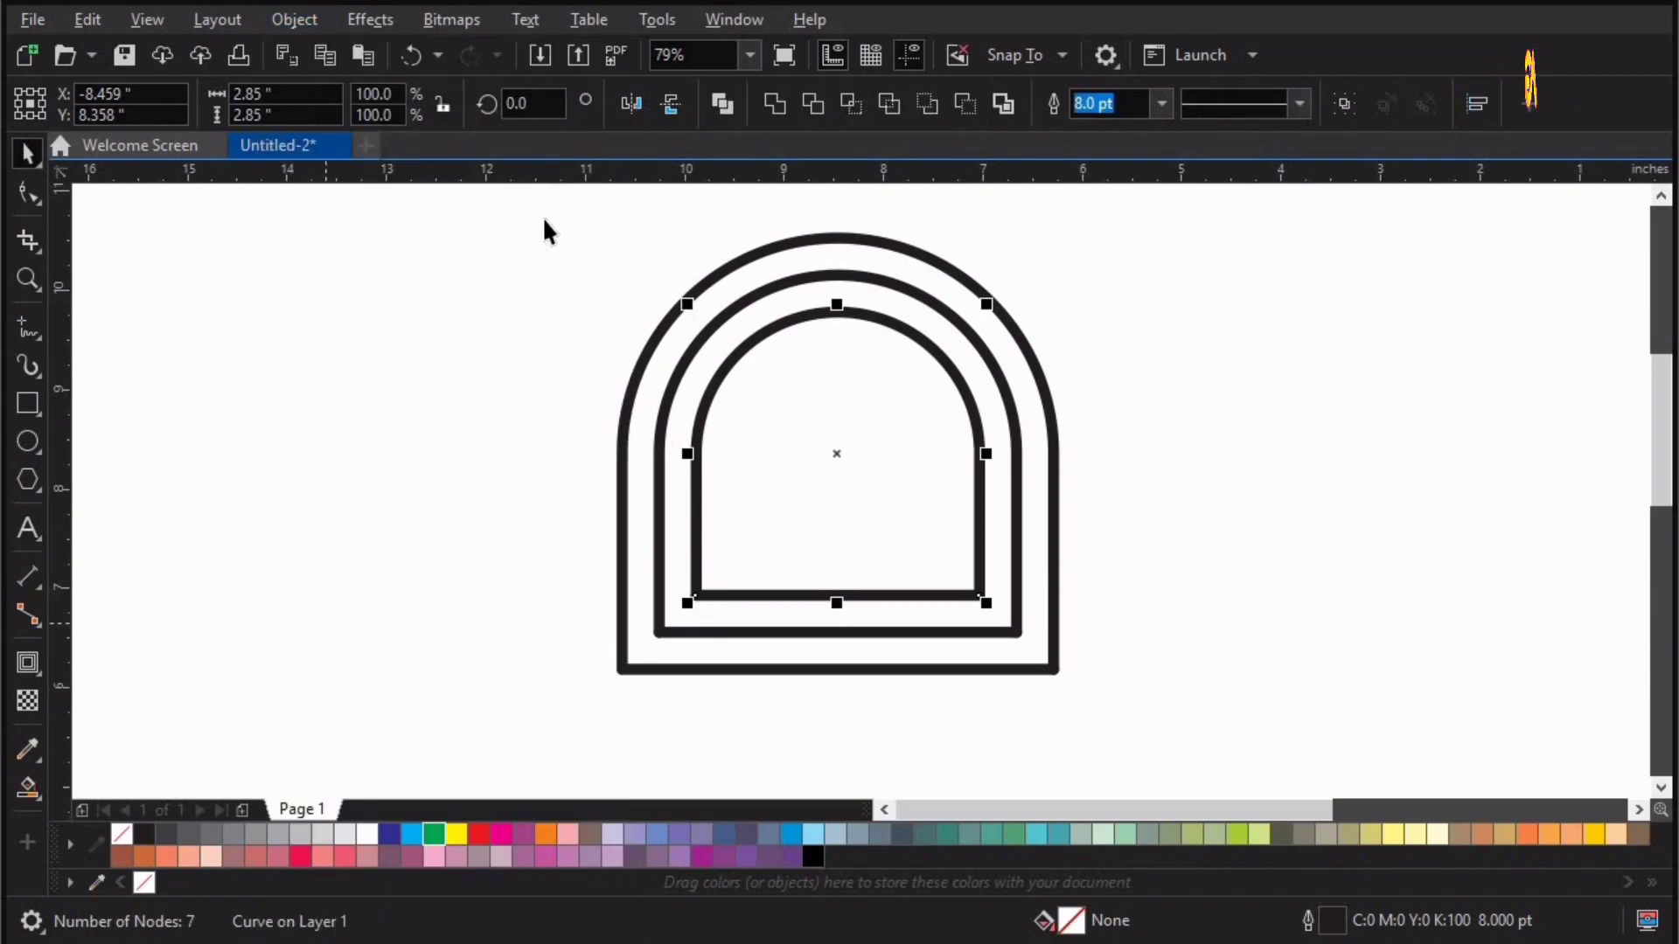
# Check which snapping options are enabled.
pyautogui.click(1005, 54)
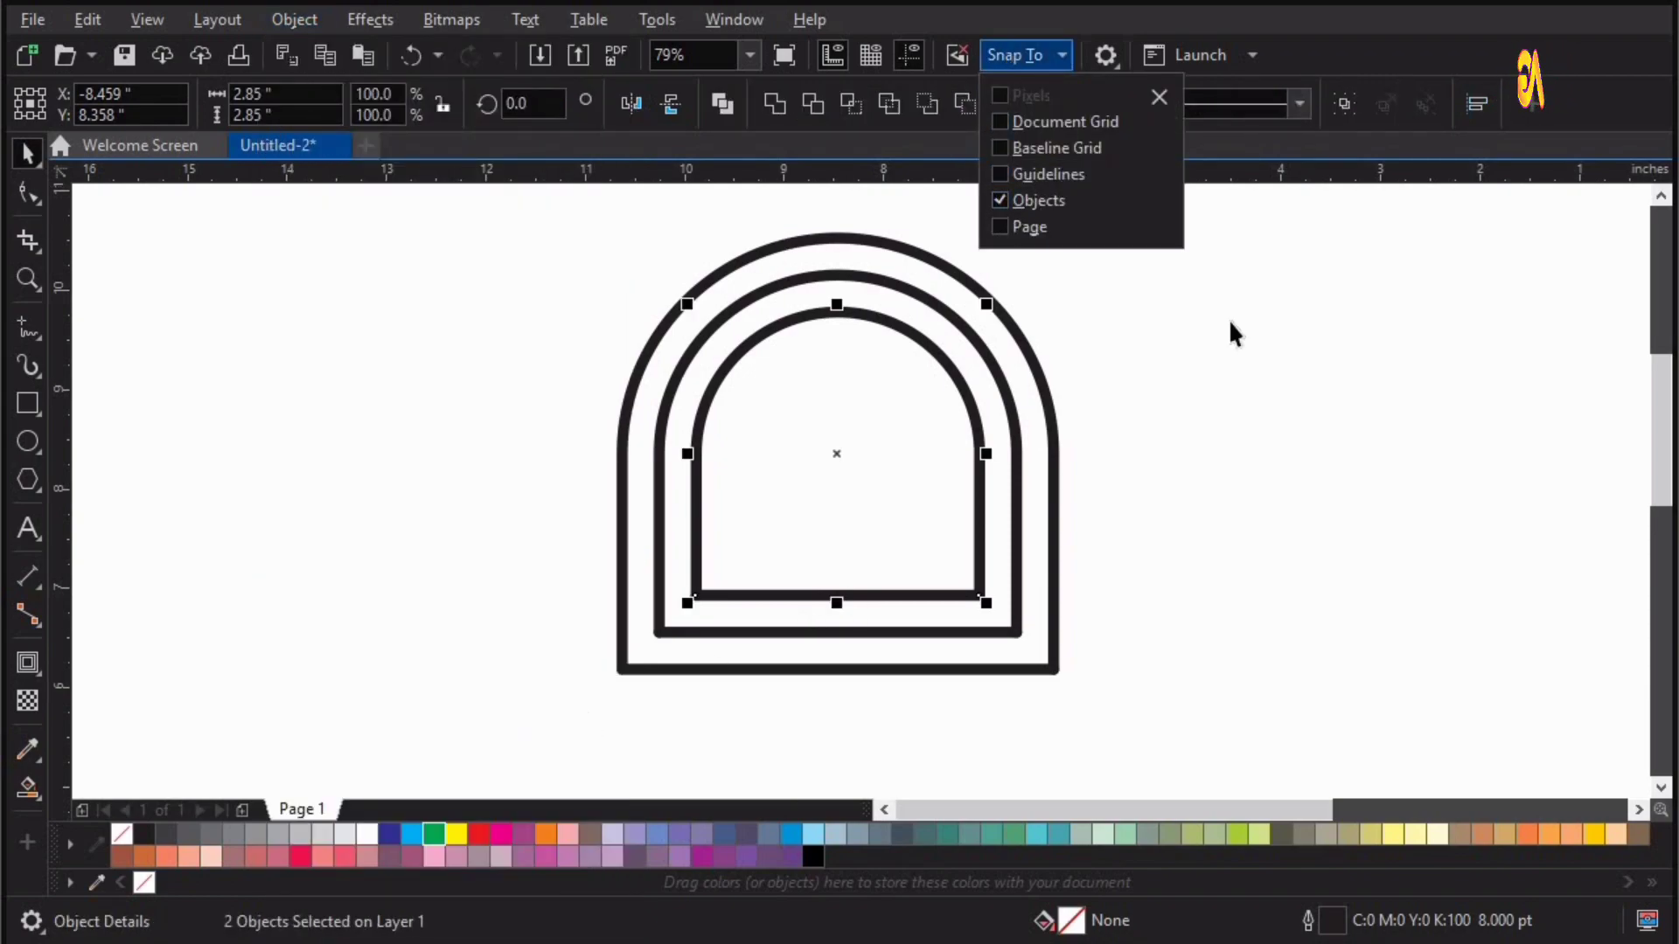
pyautogui.click(1271, 227)
# Apply a uniform transparency of 53 to all six arch and base-line curves.
pyautogui.click(513, 241)
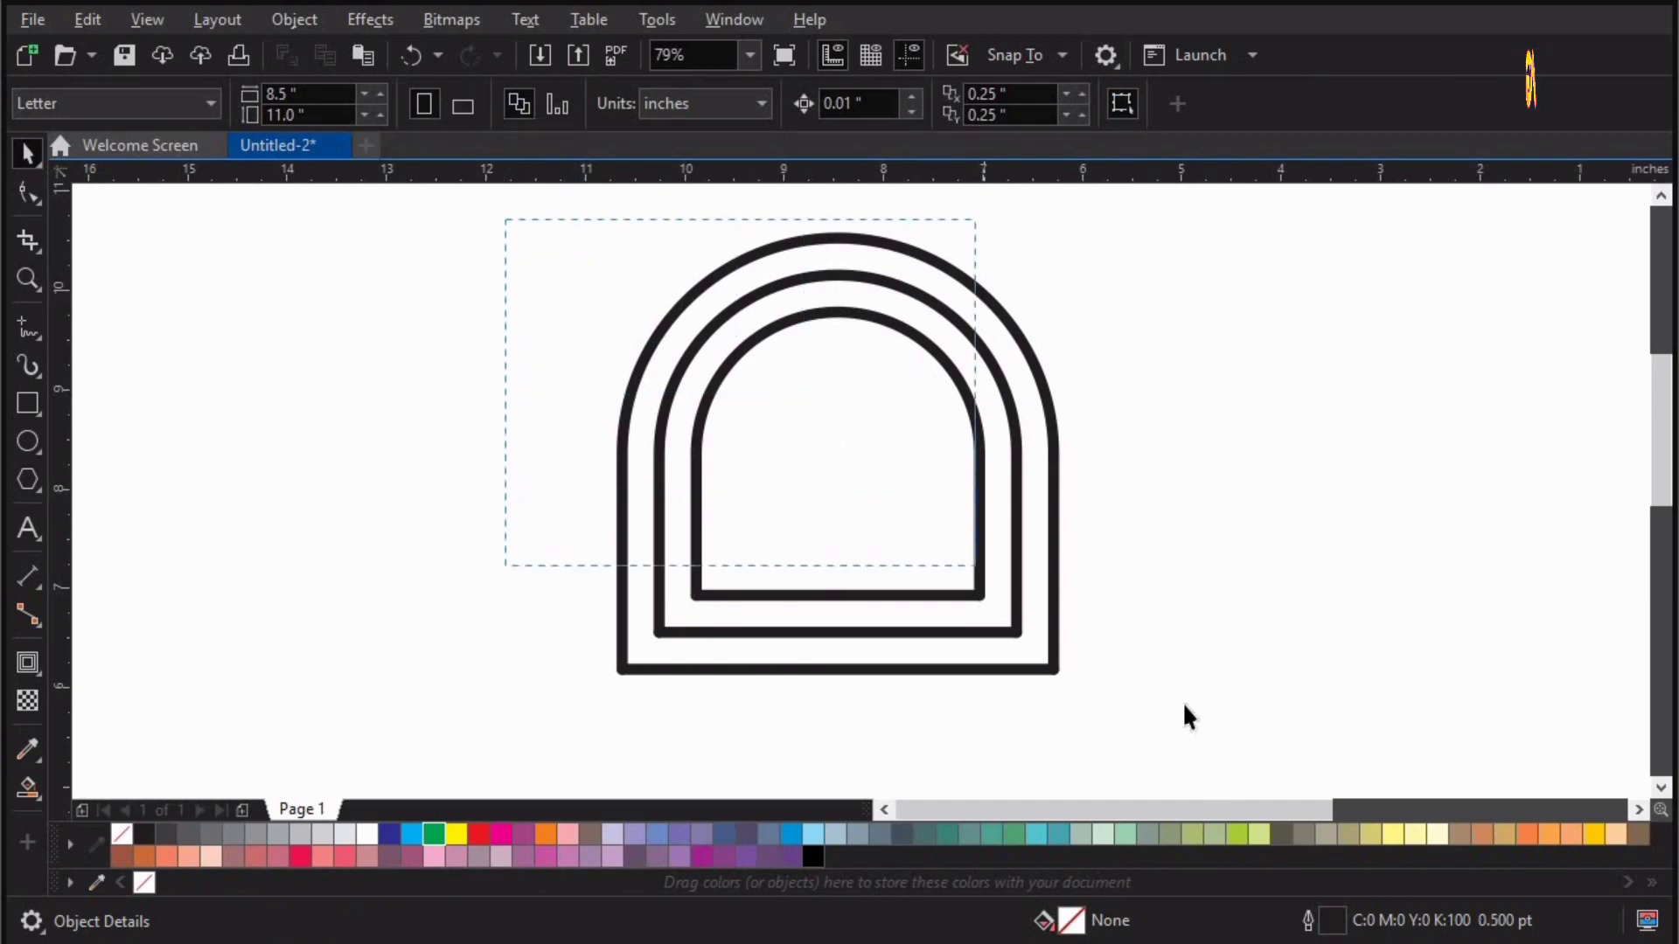
pyautogui.hotkey('ctrl', 'a')
pyautogui.click(27, 700)
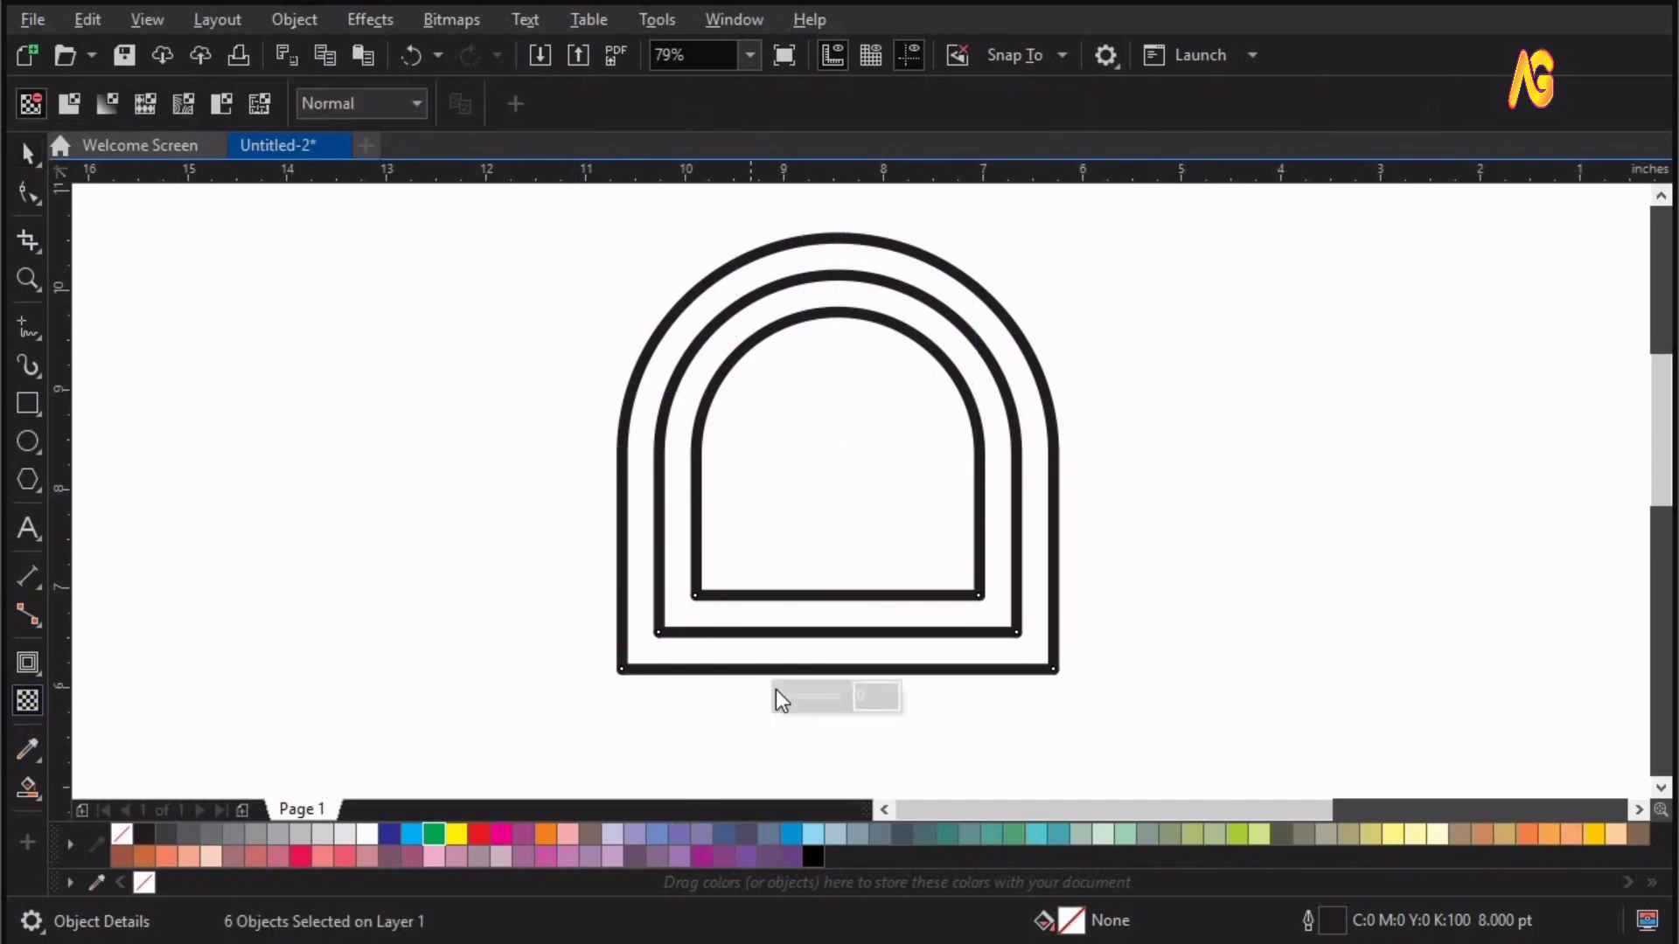
pyautogui.click(816, 701)
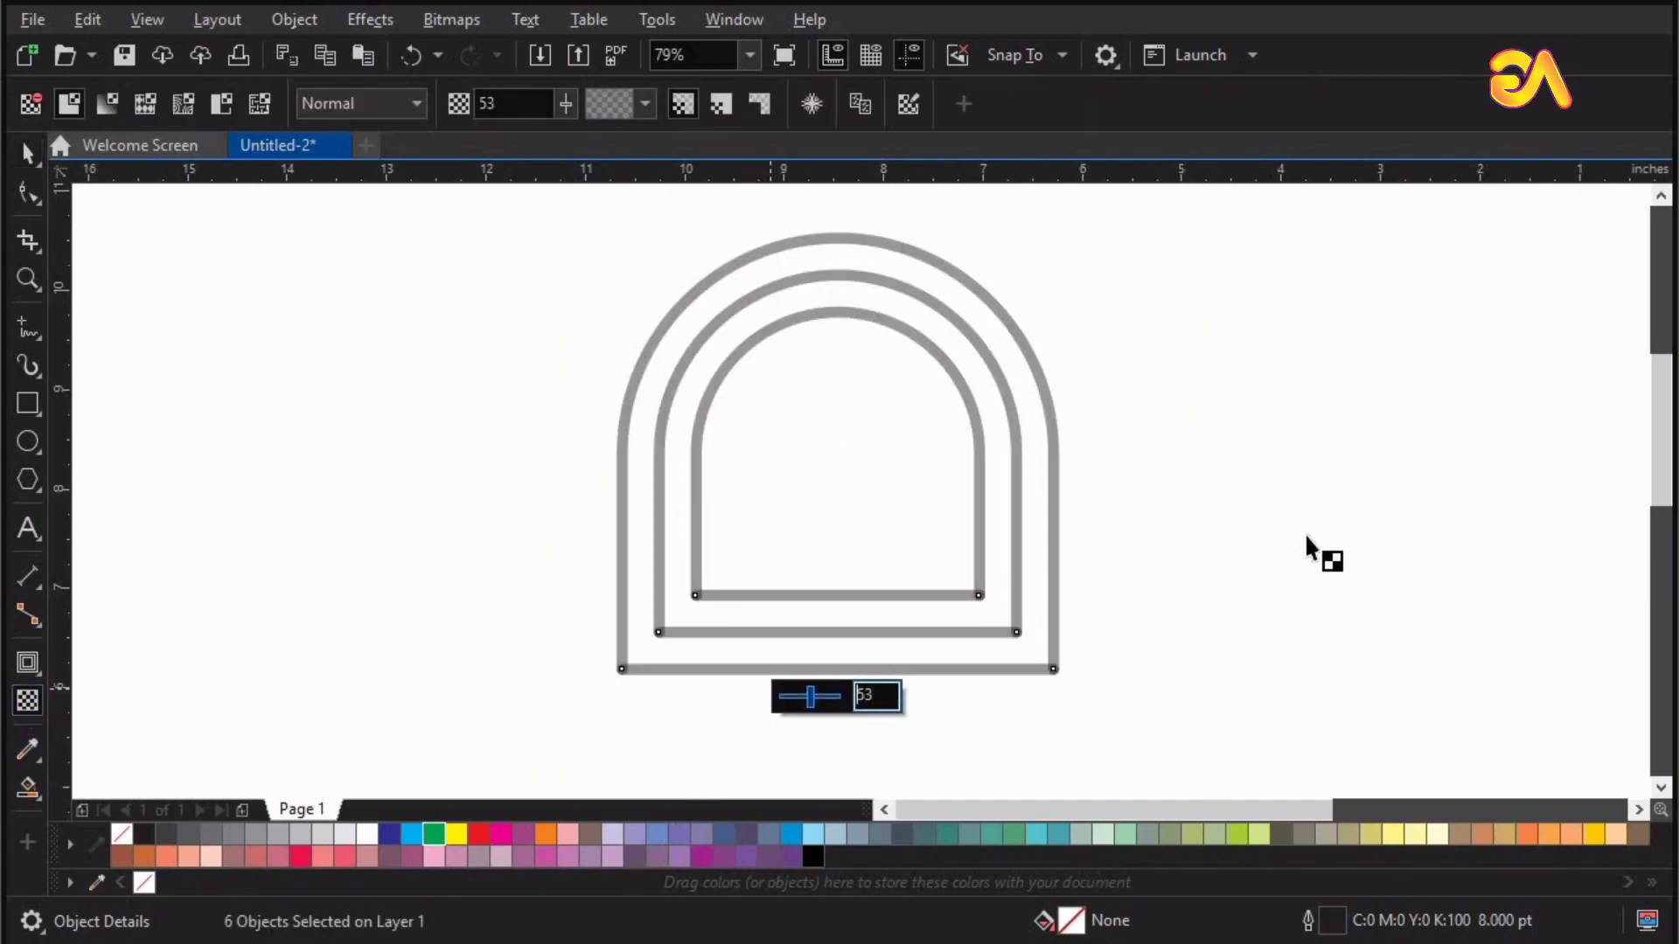
pyautogui.click(1308, 536)
# Move the three base lines up together so the innermost arch's line snaps to the nodes where its curve meets its legs.
pyautogui.press('z')
pyautogui.moveTo(541, 724); pyautogui.dragTo(1313, 437)
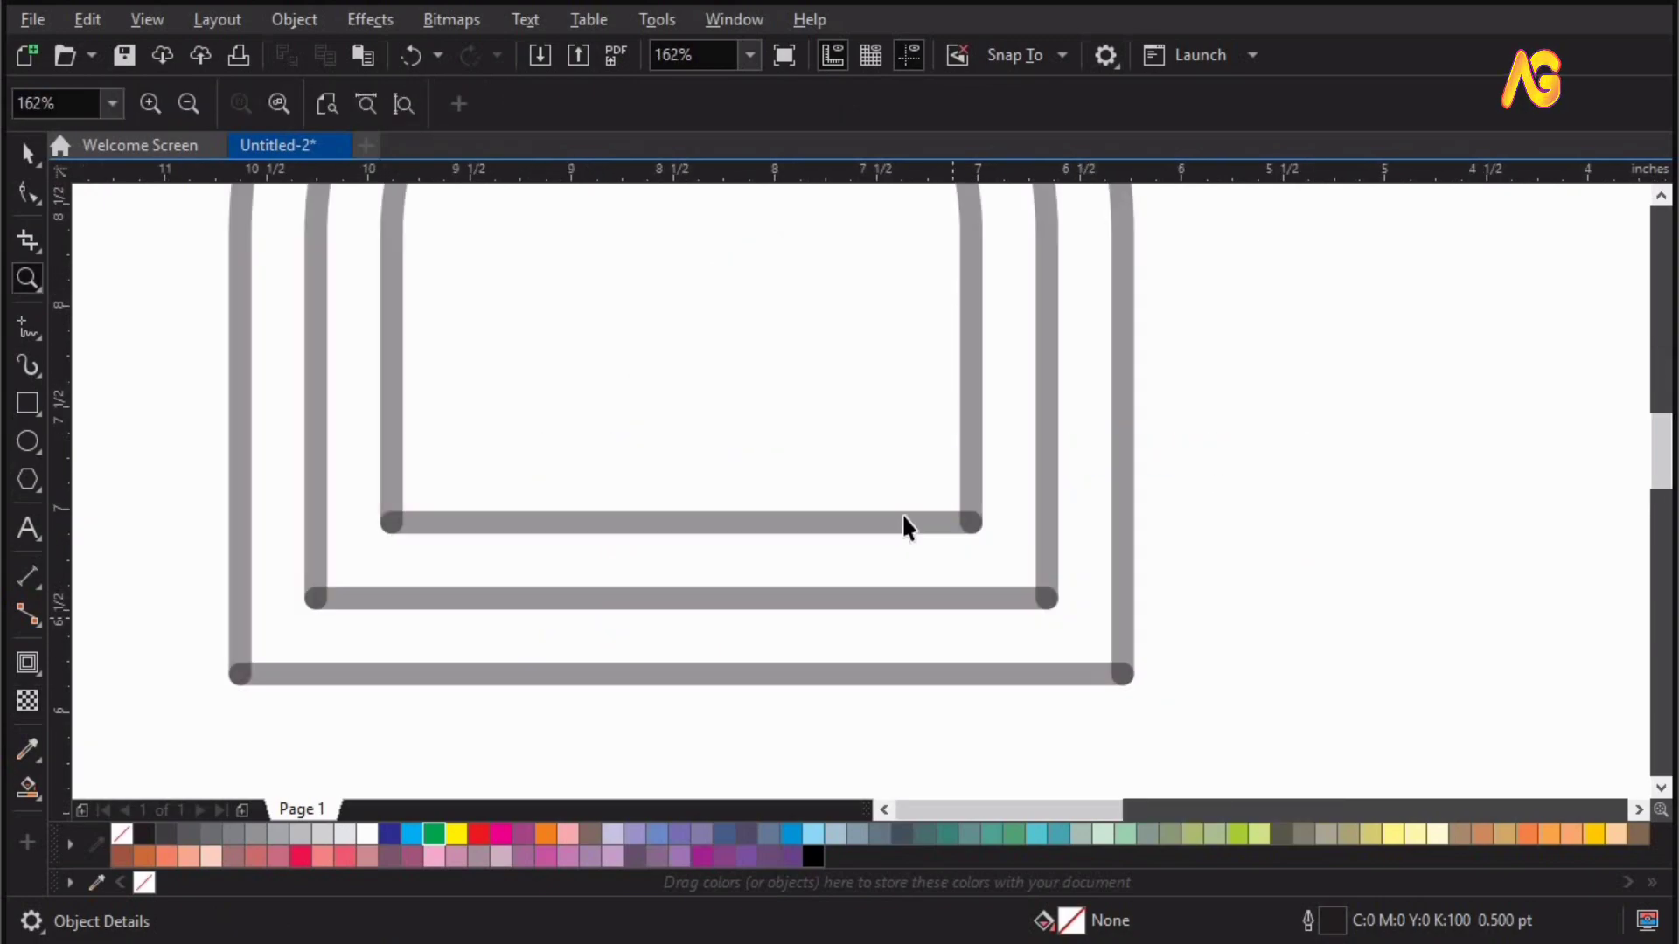
pyautogui.press('space')
pyautogui.click(903, 517)
pyautogui.scroll(-2, 904, 517)
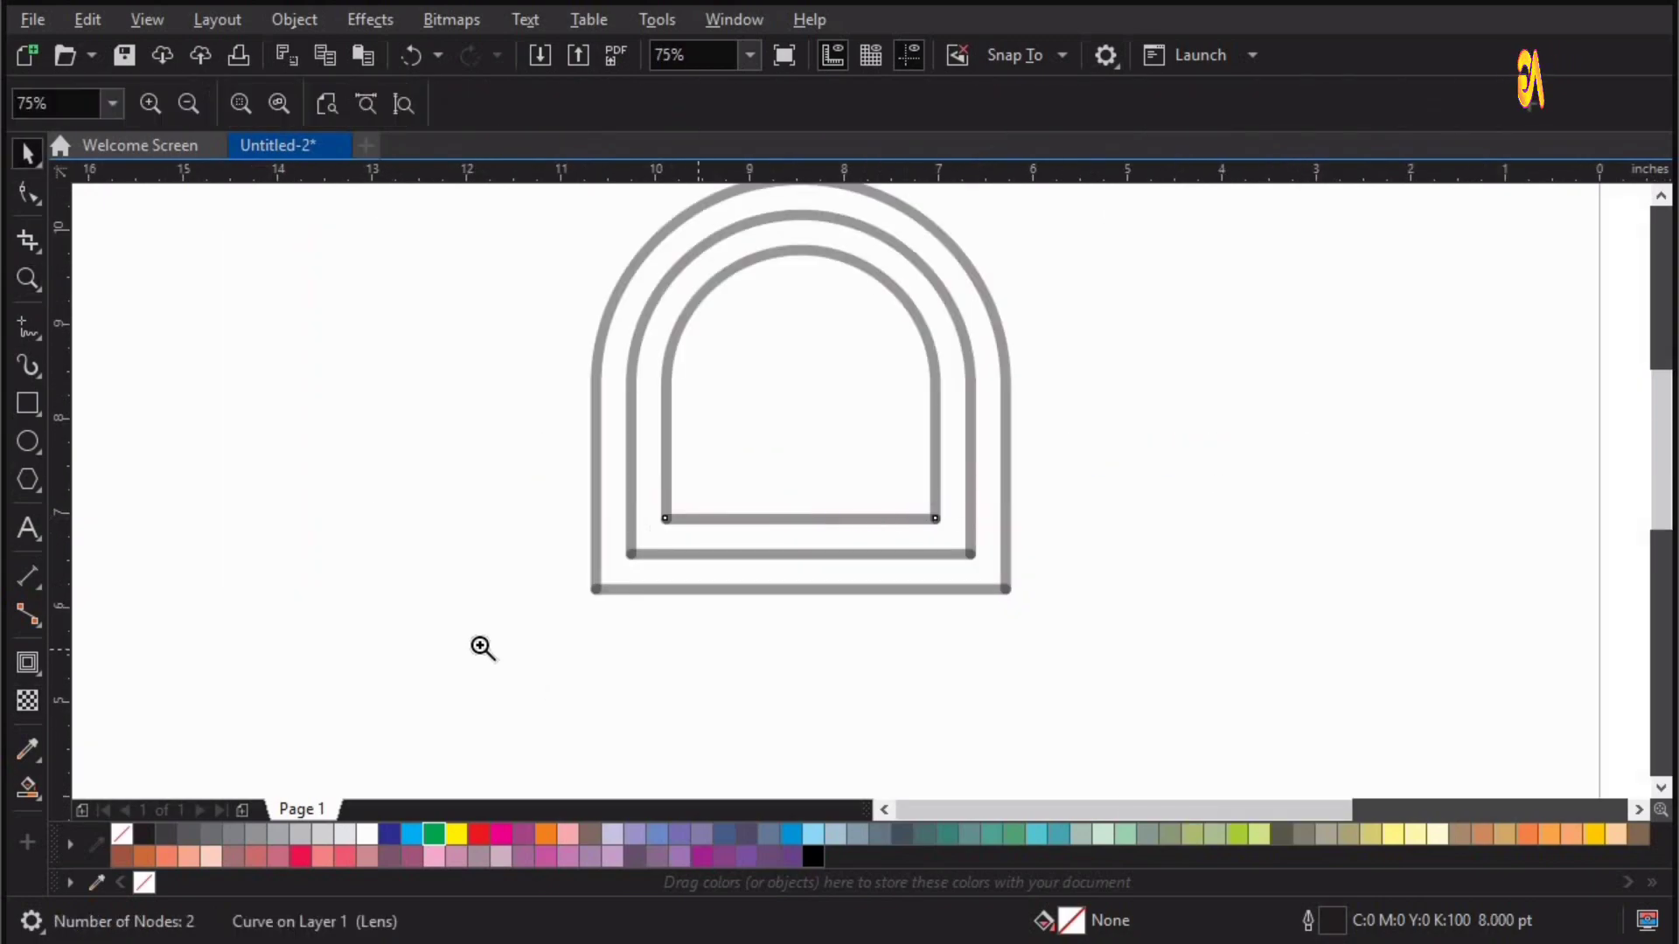
pyautogui.moveTo(480, 644); pyautogui.dragTo(1265, 246)
pyautogui.keyDown('shift'); pyautogui.click(927, 667); pyautogui.keyUp('shift')
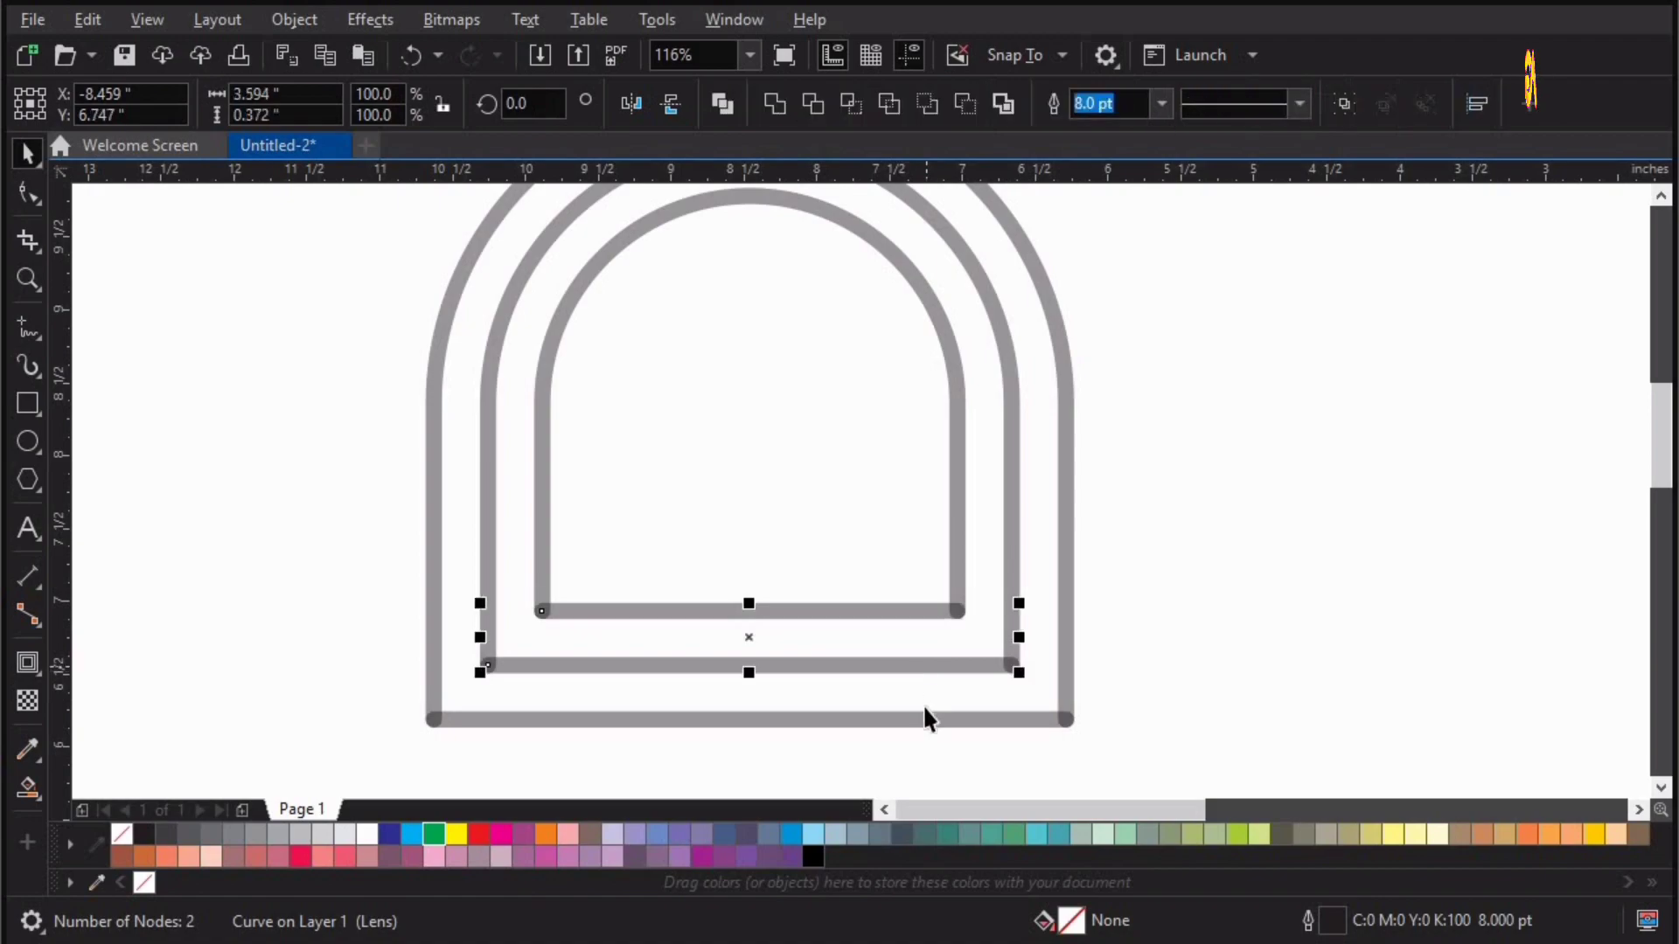
pyautogui.keyDown('shift'); pyautogui.click(921, 717); pyautogui.keyUp('shift')
pyautogui.moveTo(974, 477); pyautogui.dragTo(955, 413)
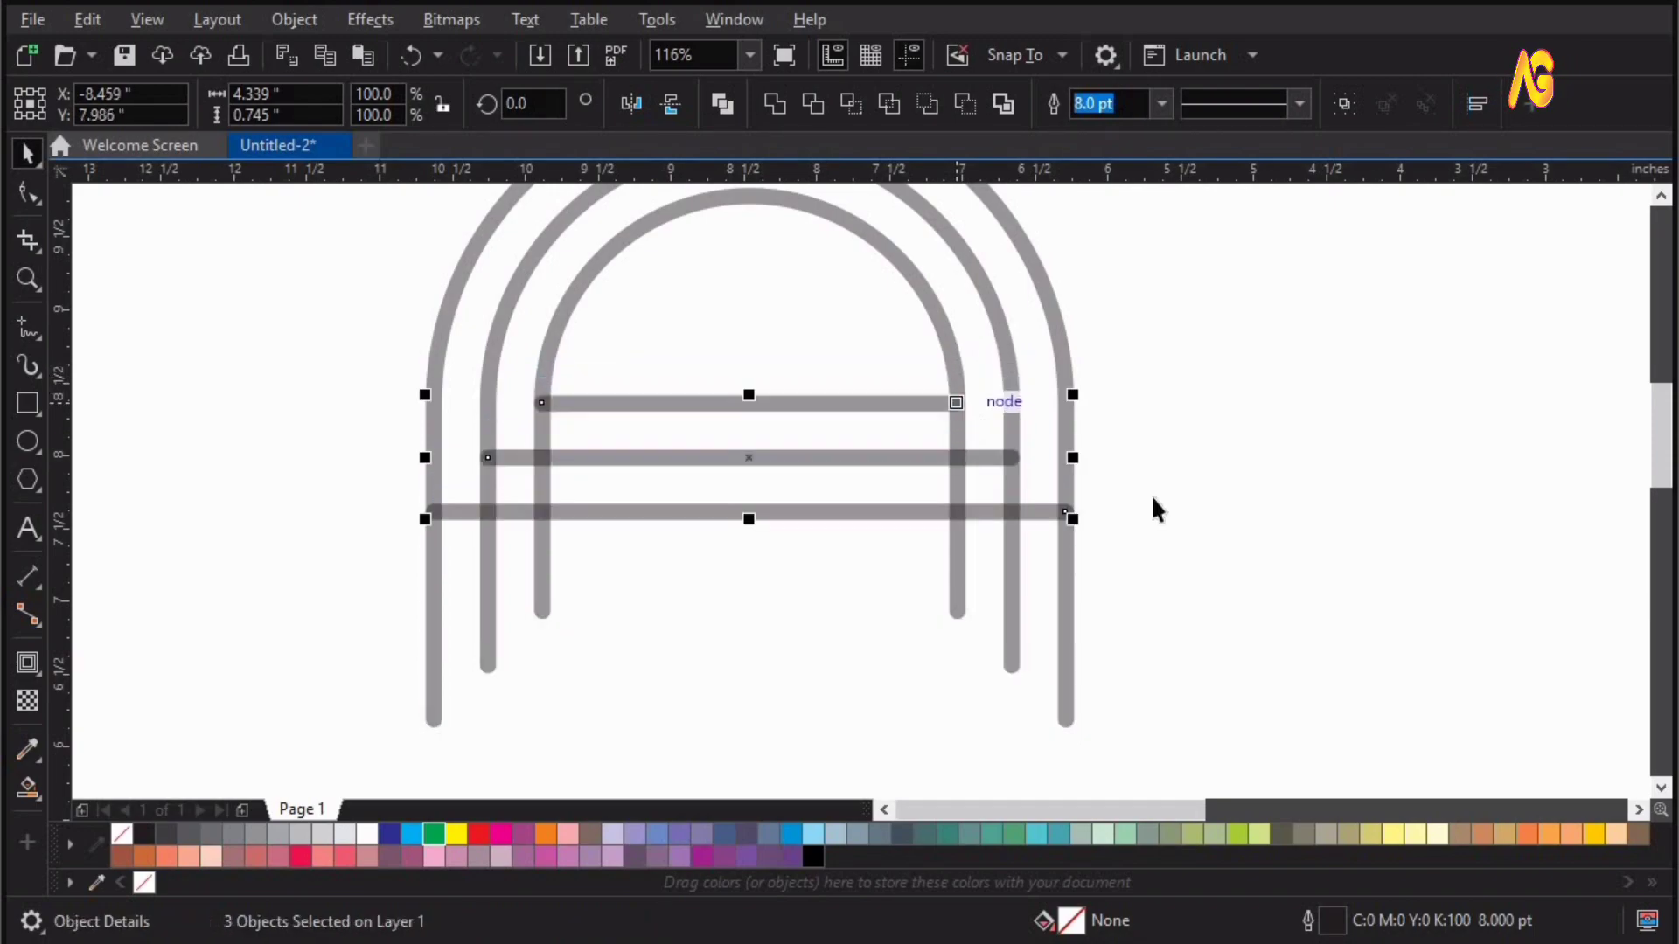
# Shorten the two longer horizontal lines symmetrically to 2.85 inches, matching the innermost arch's width.
pyautogui.click(914, 457)
pyautogui.moveTo(1020, 458); pyautogui.dragTo(959, 582)
pyautogui.click(1065, 515)
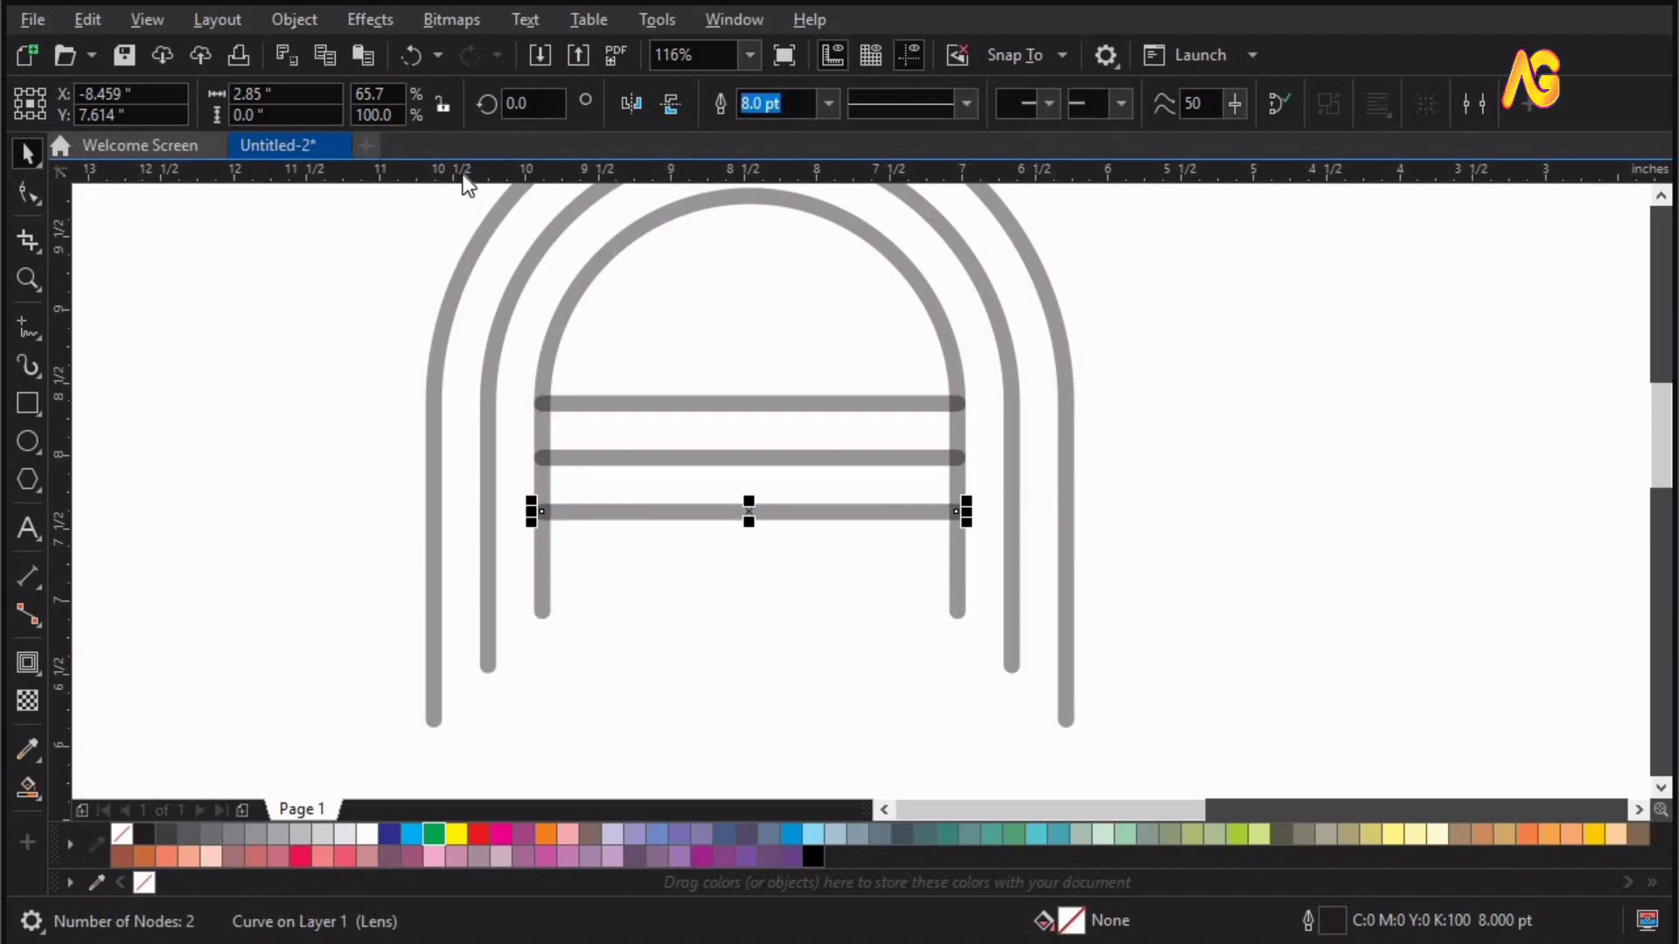
# Place a horizontal guideline at the lower ends of the outermost arch and enable snapping to the document grid.
pyautogui.moveTo(467, 174); pyautogui.dragTo(427, 535)
pyautogui.moveTo(424, 721); pyautogui.dragTo(431, 724)
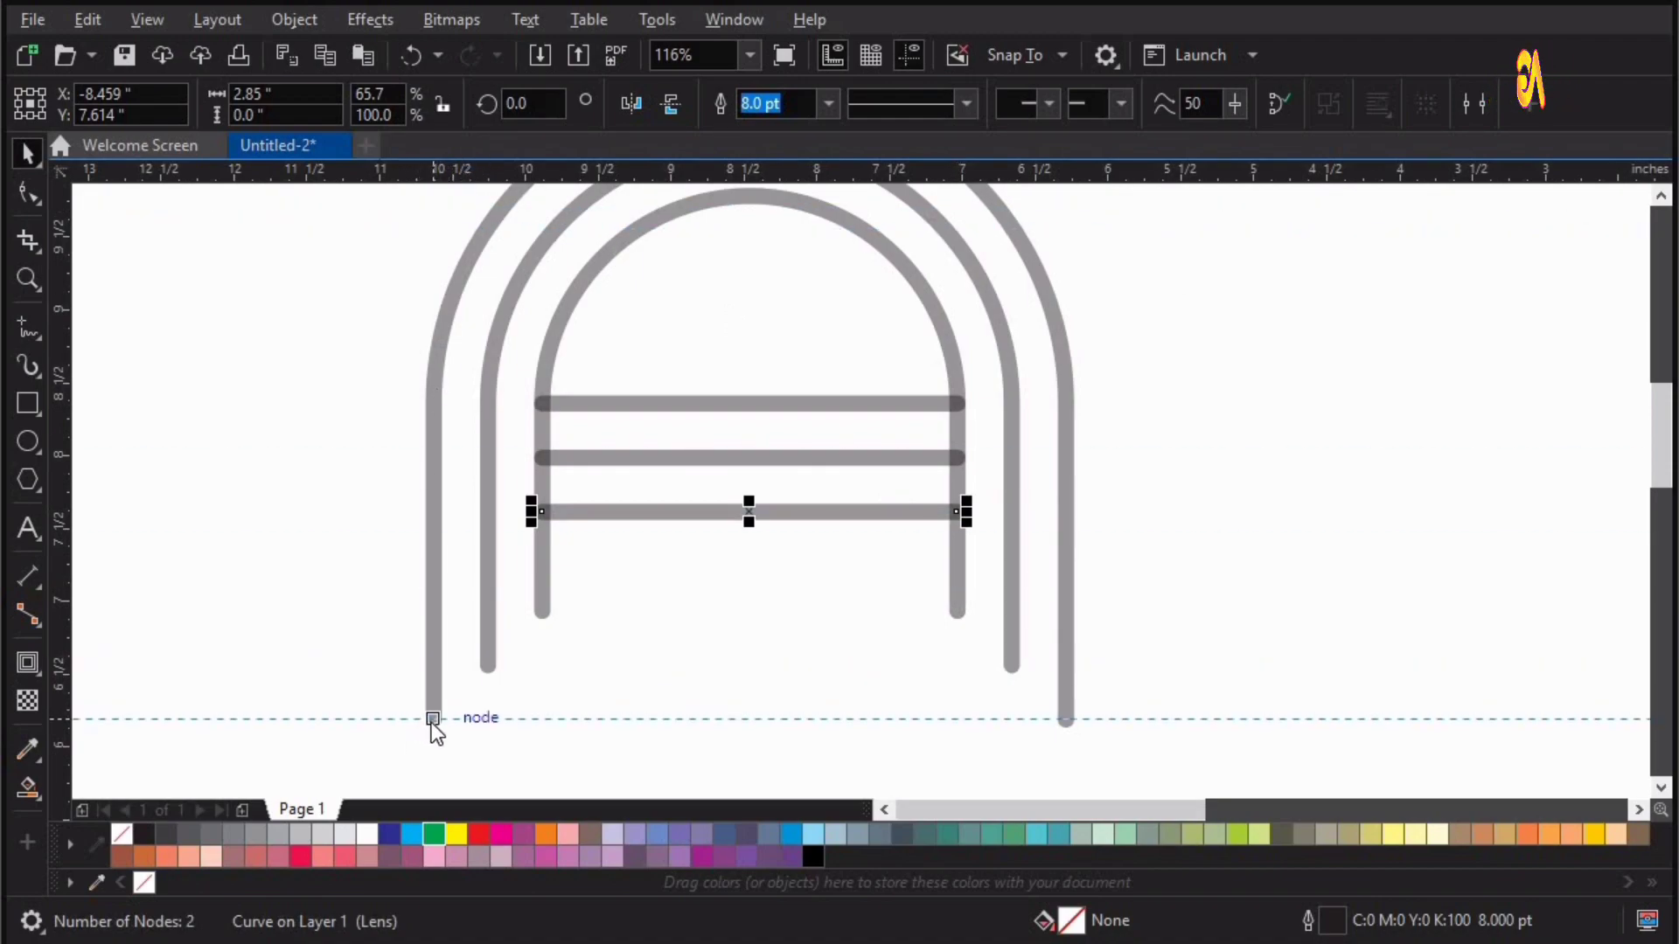
pyautogui.click(1015, 54)
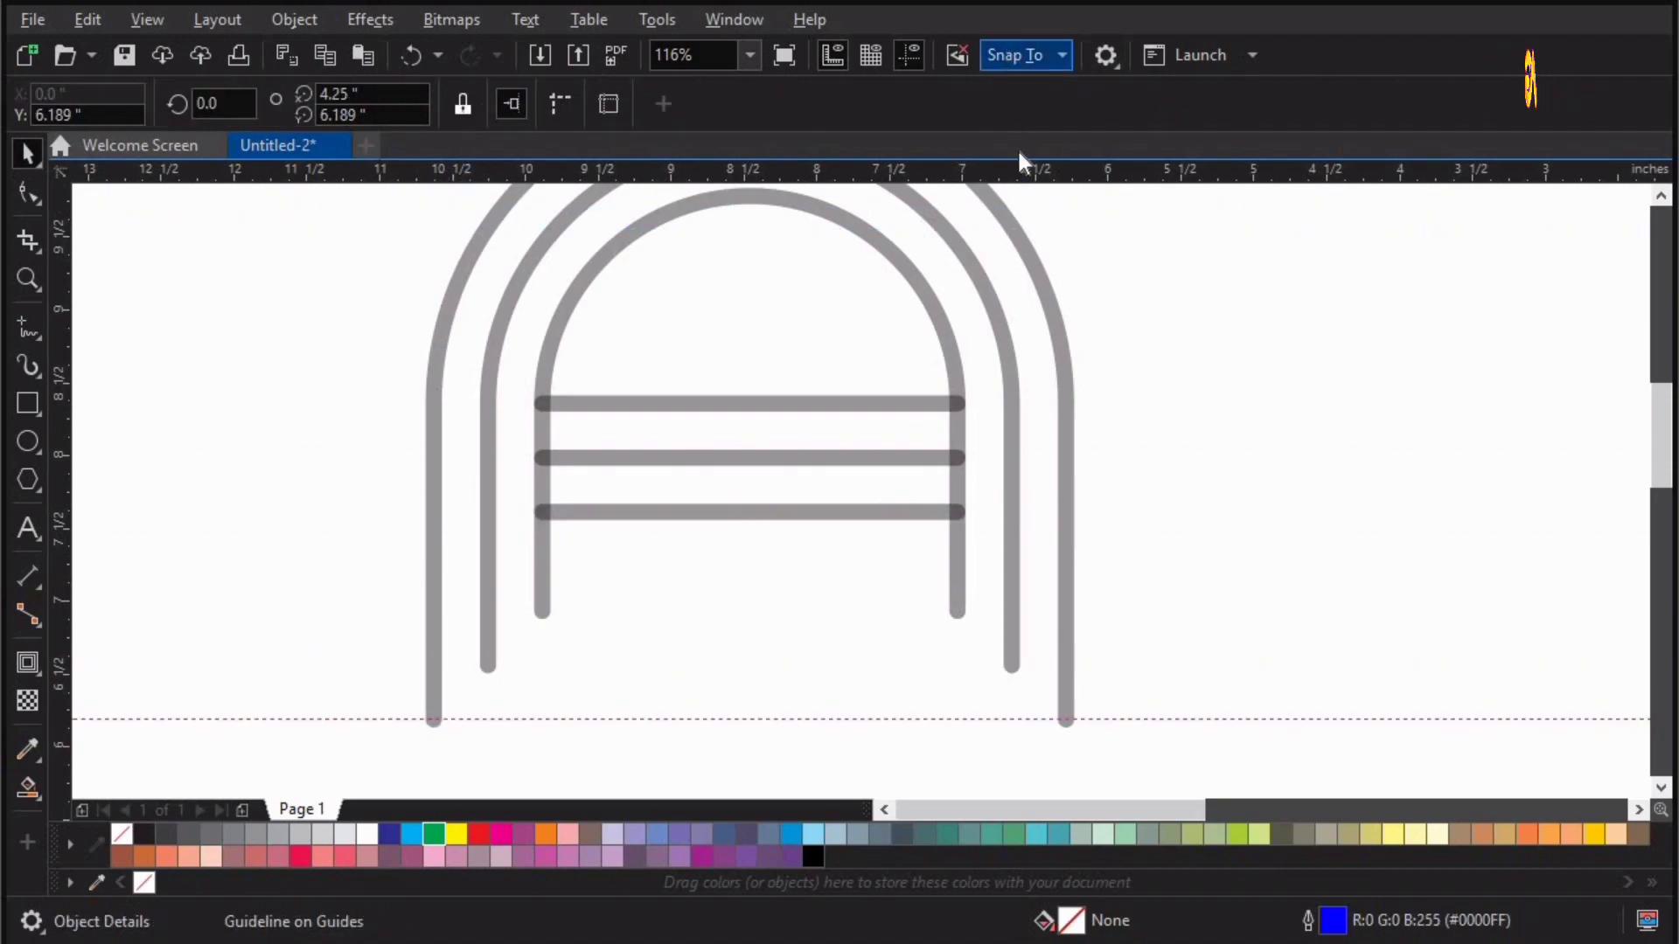
pyautogui.click(1046, 122)
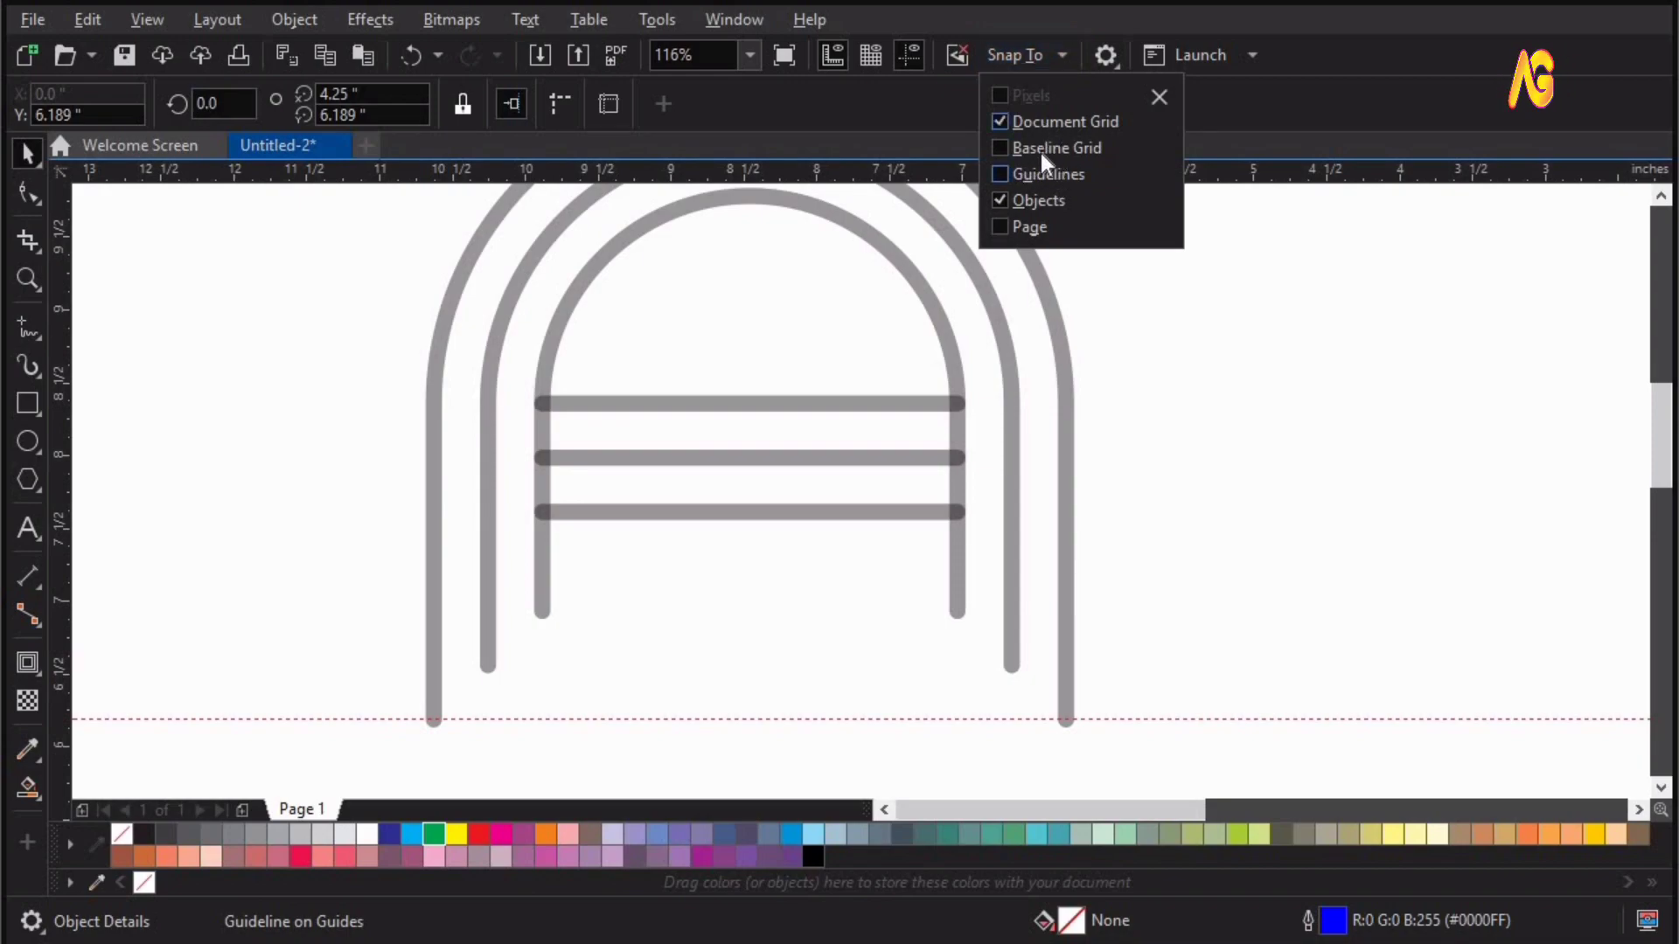
pyautogui.click(1294, 671)
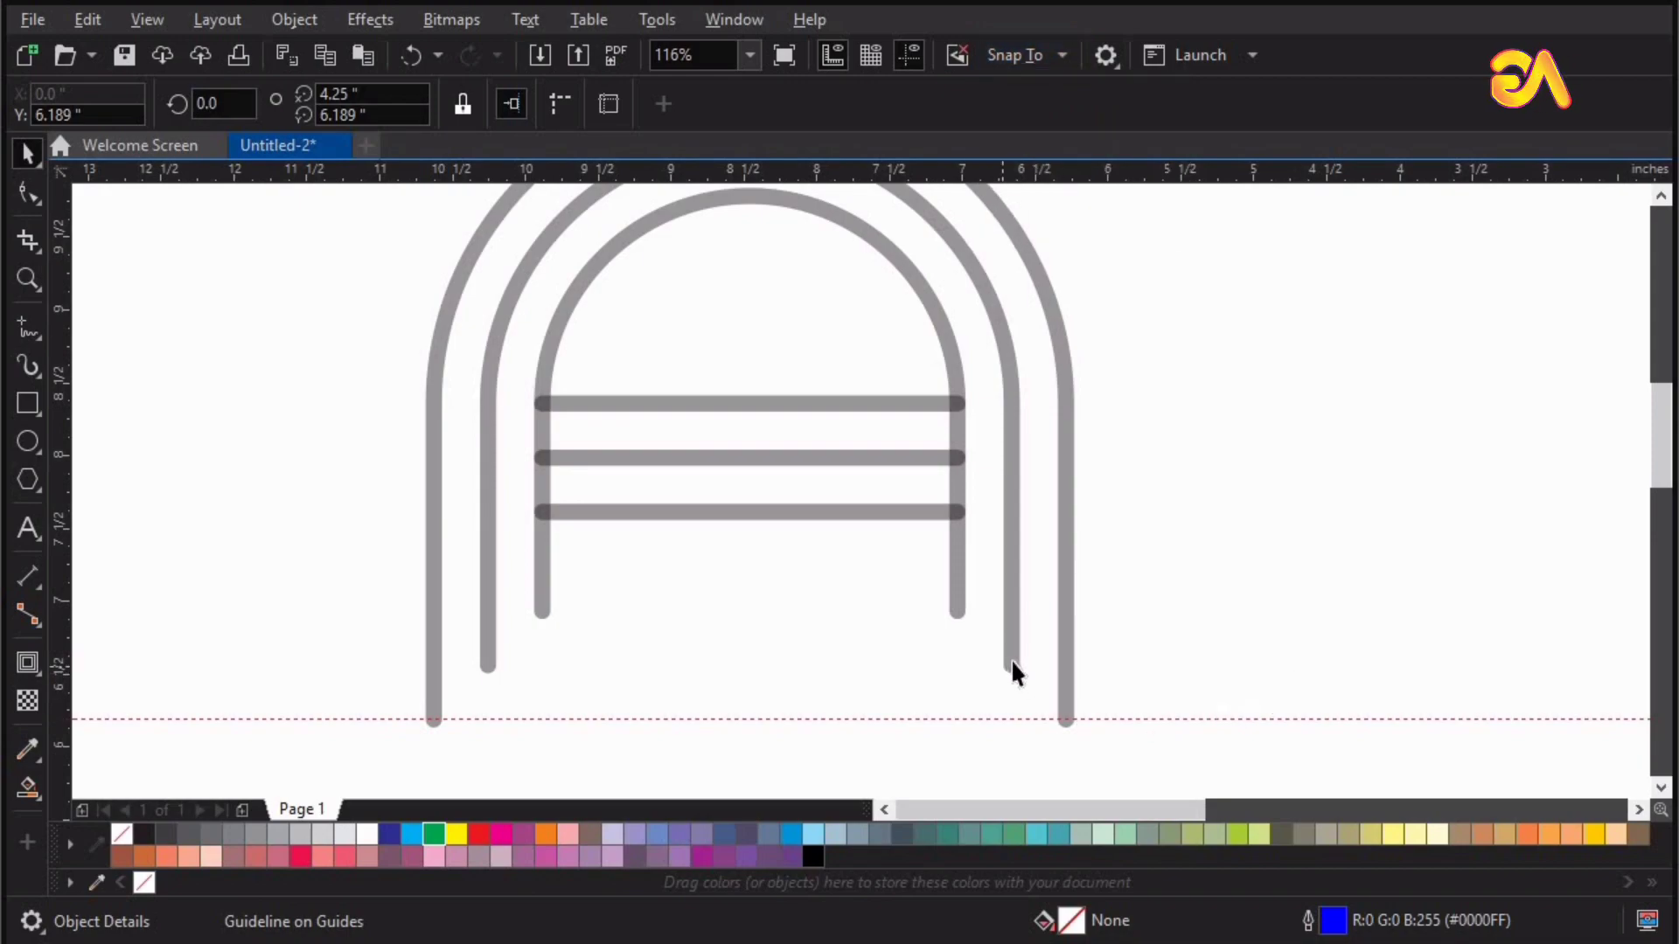
# Extend the legs of the middle and innermost arches straight down to the guideline.
pyautogui.click(1012, 663)
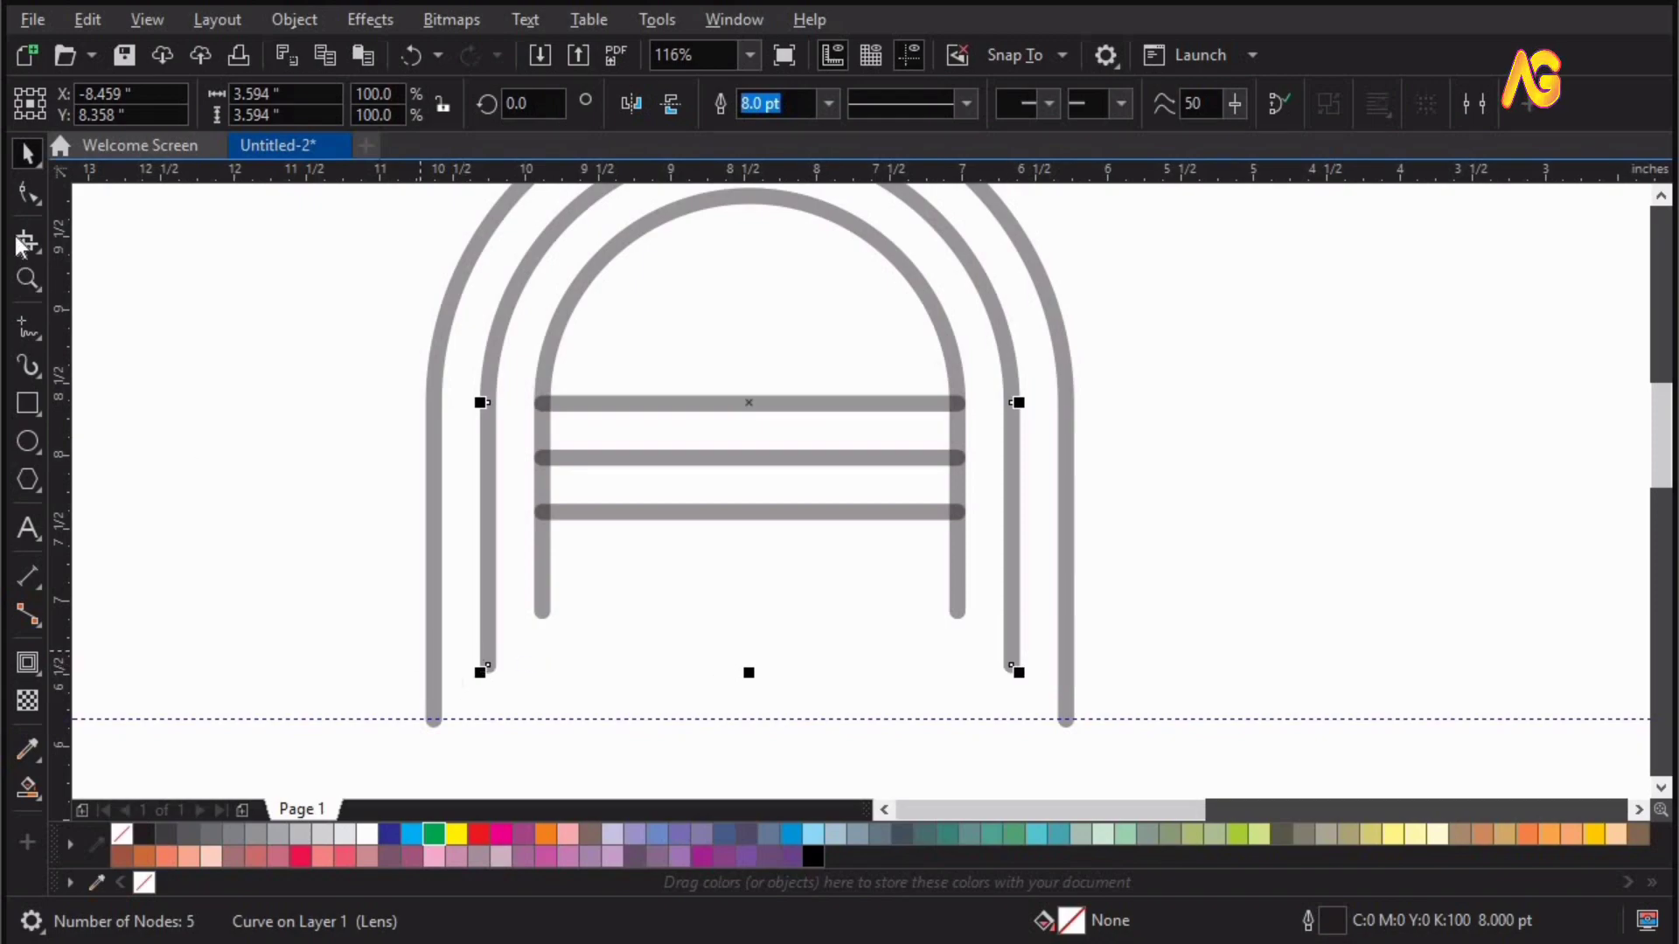
pyautogui.click(28, 192)
pyautogui.moveTo(353, 589); pyautogui.dragTo(1130, 730)
pyautogui.moveTo(1011, 666); pyautogui.dragTo(1006, 716)
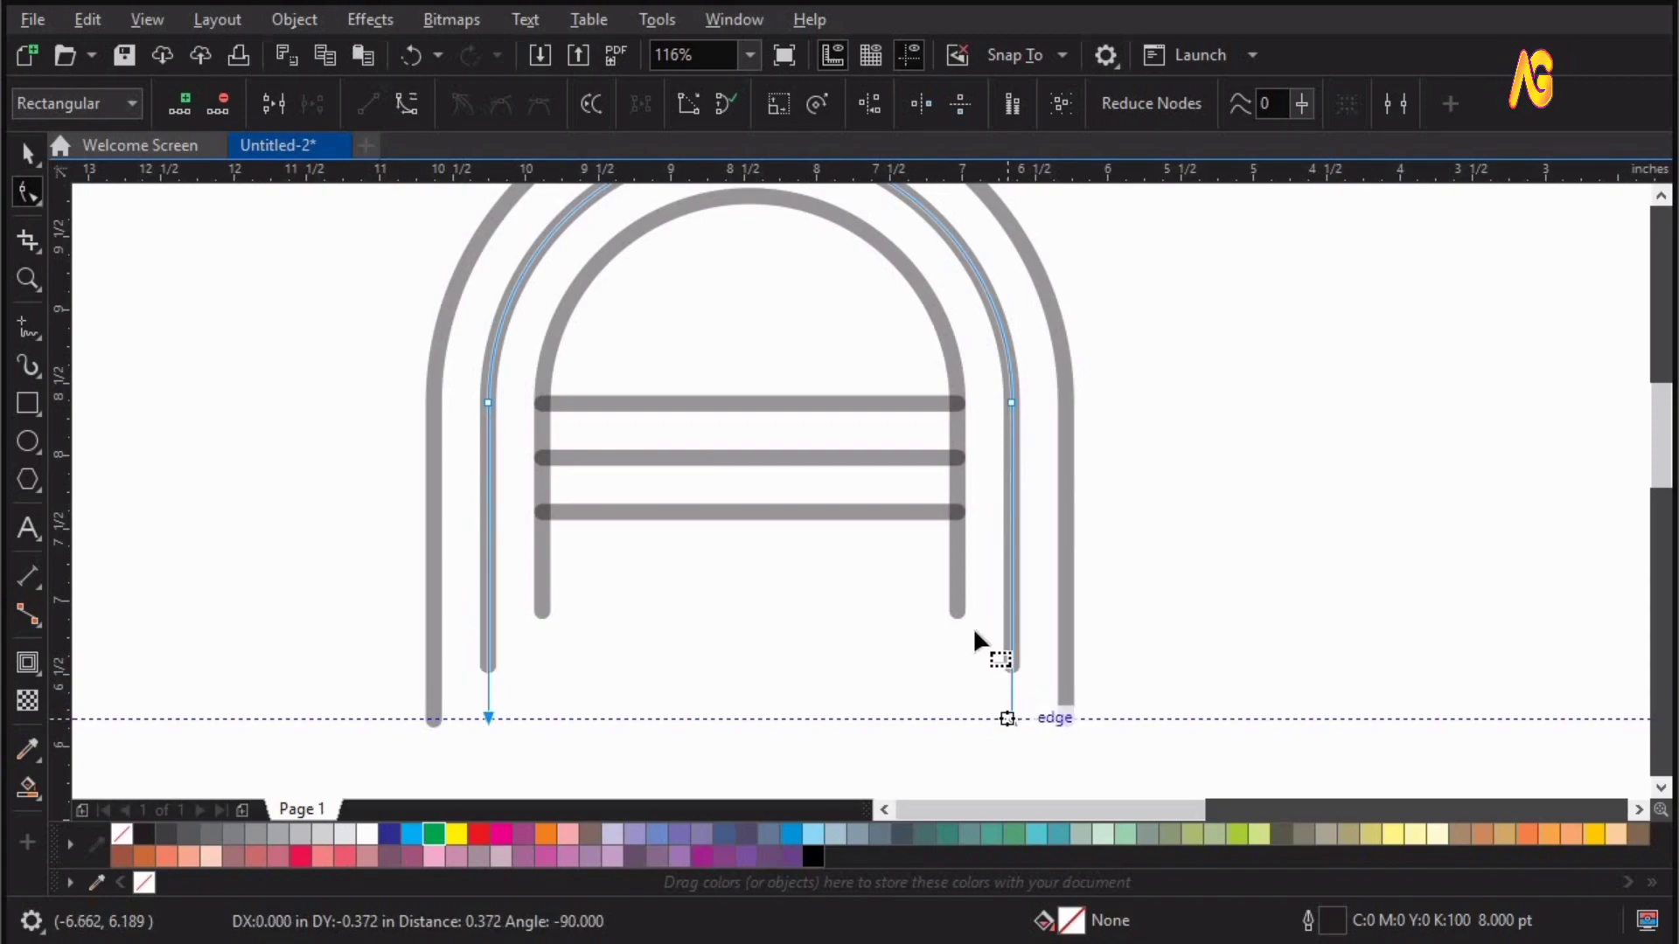
pyautogui.click(957, 591)
pyautogui.moveTo(542, 618); pyautogui.dragTo(542, 717)
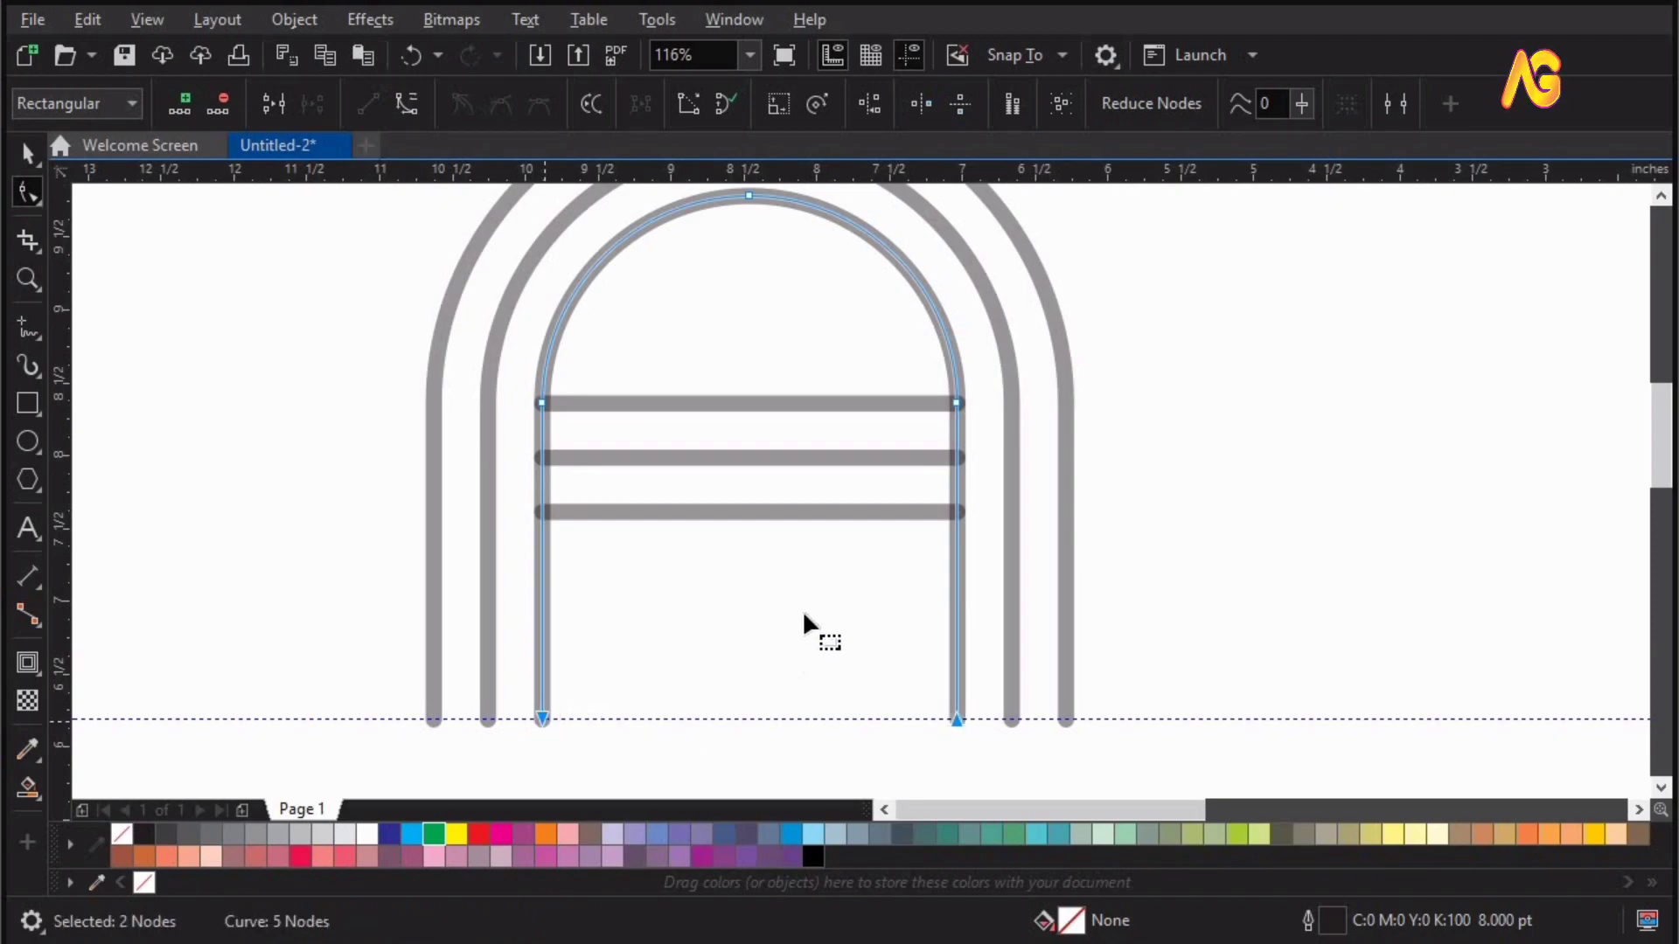
pyautogui.press('space')
pyautogui.click(1168, 501)
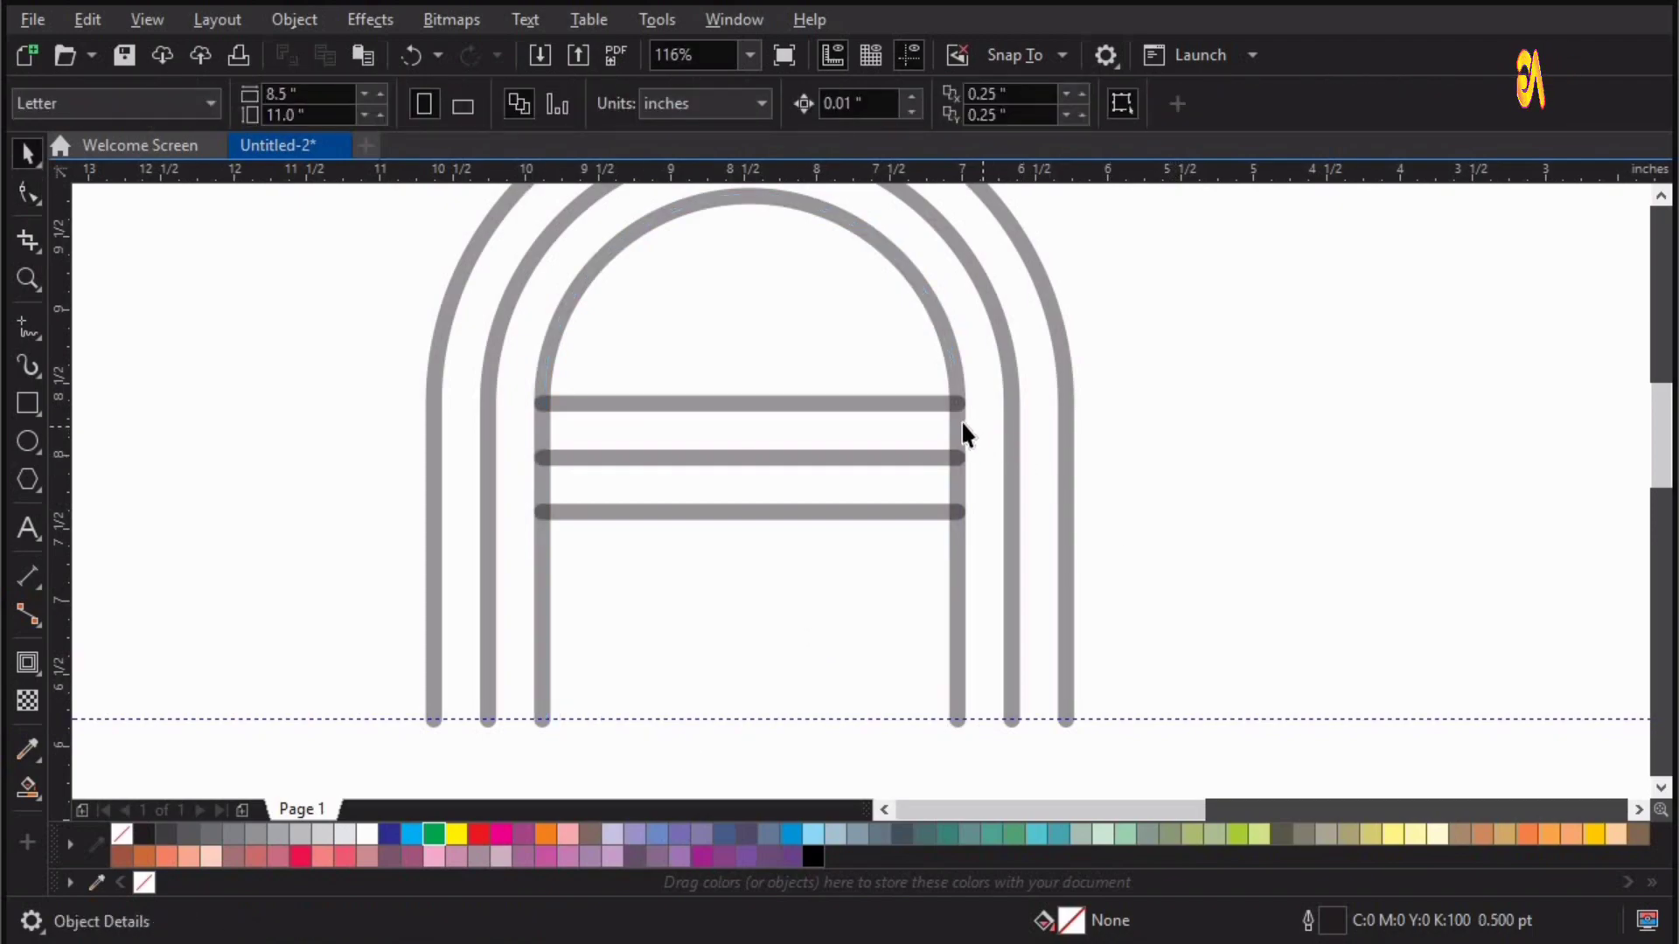
# Break the innermost arch at the two nodes where its curve meets the straight legs.
pyautogui.click(964, 423)
pyautogui.click(29, 192)
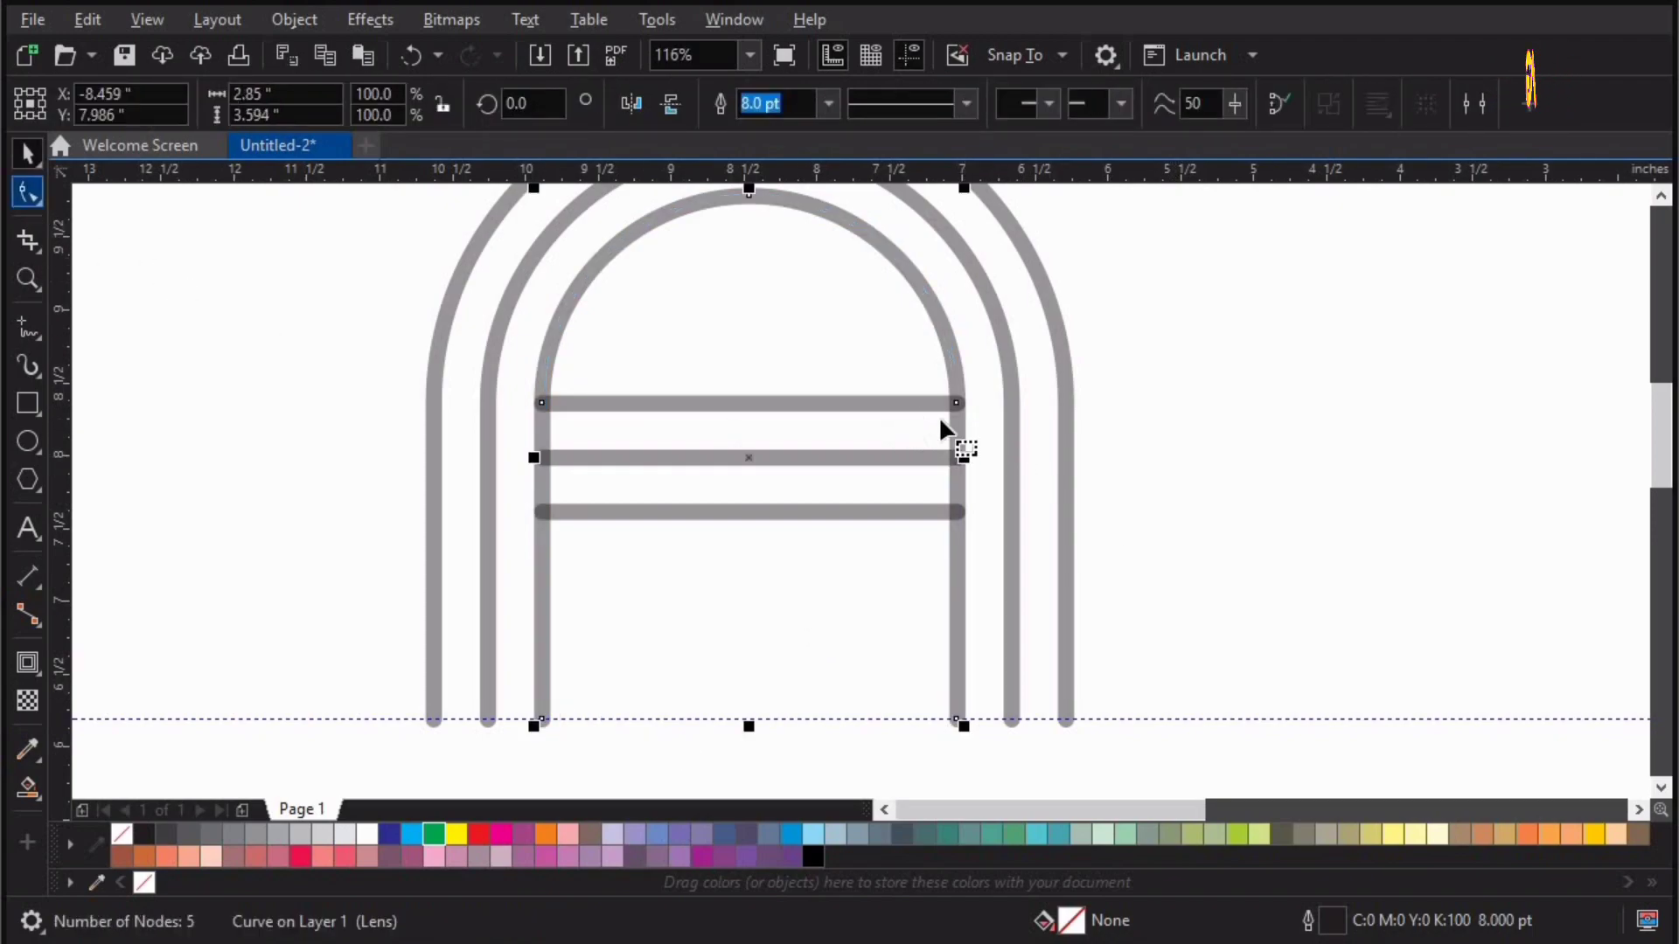
pyautogui.click(956, 403)
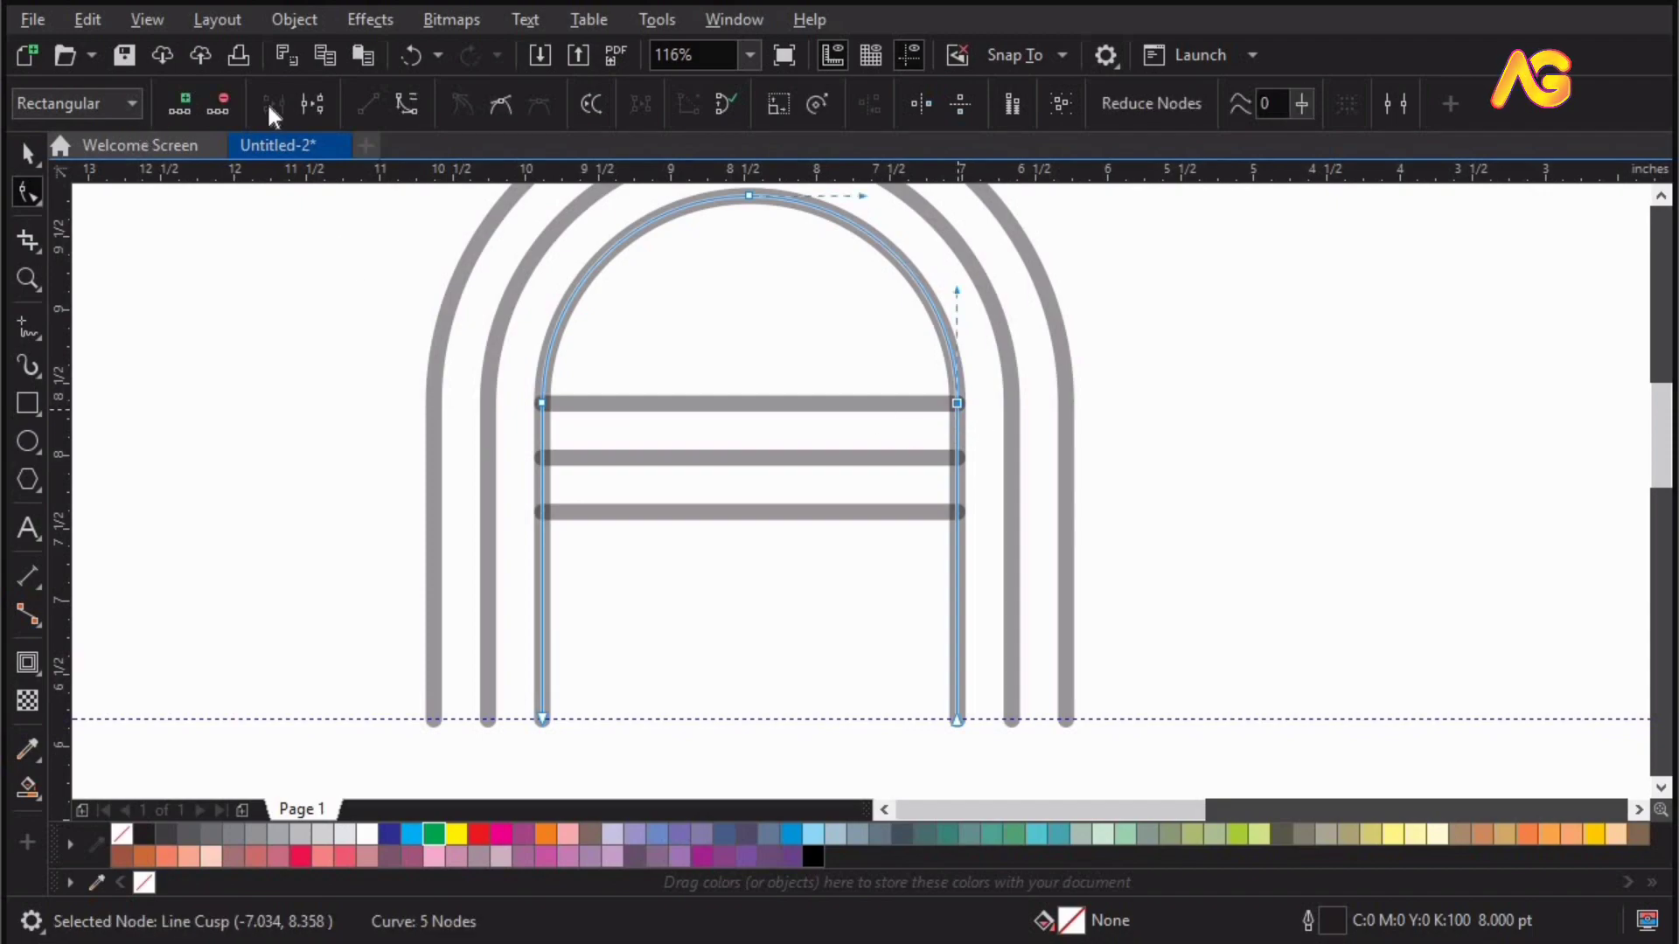
pyautogui.click(313, 104)
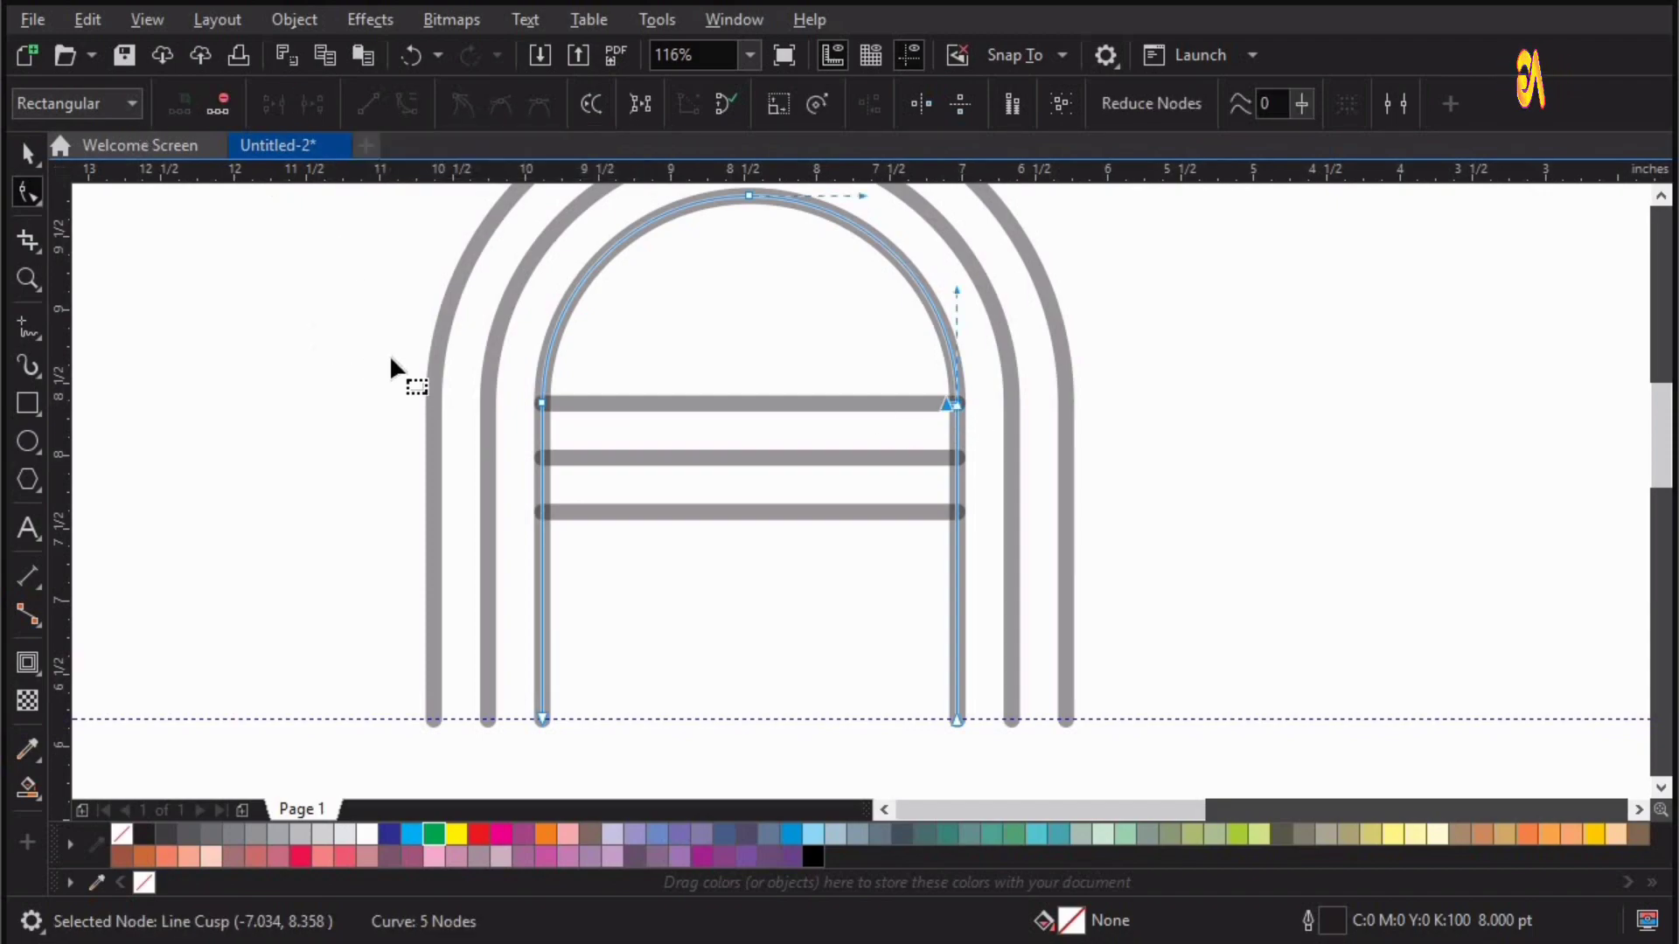
pyautogui.click(541, 400)
pyautogui.click(315, 103)
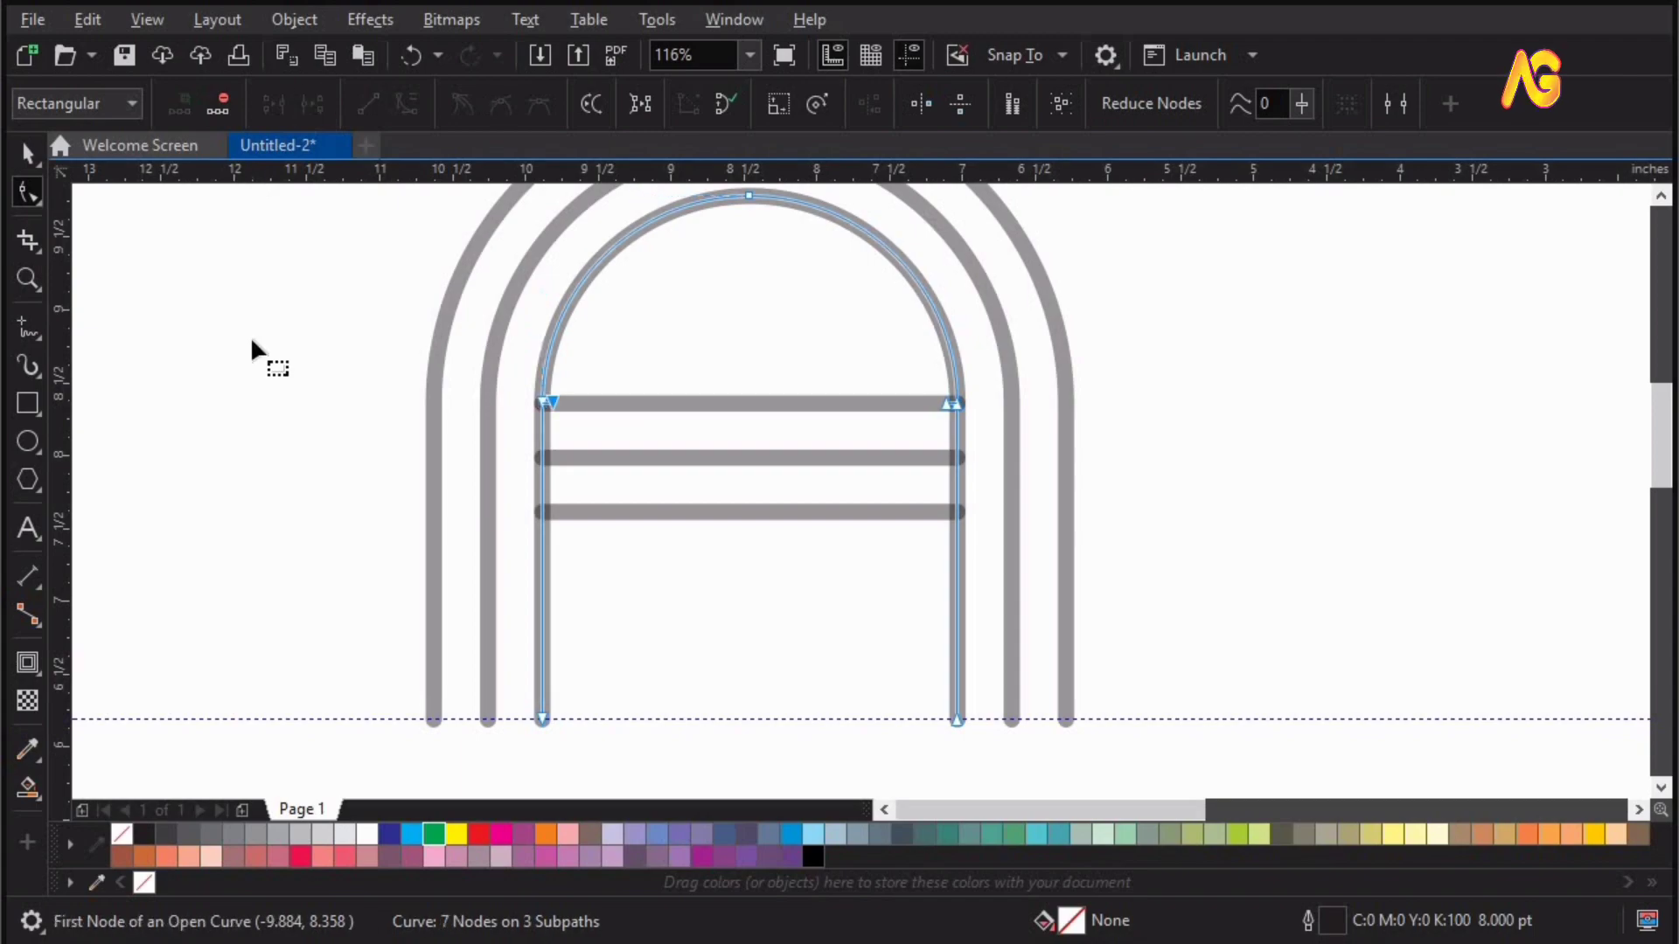
# Lower the upper ends of both inner legs to the ends of the lowest crossbar and delete the guideline.
pyautogui.moveTo(539, 420); pyautogui.dragTo(543, 513)
pyautogui.hotkey('ctrl', 'z')
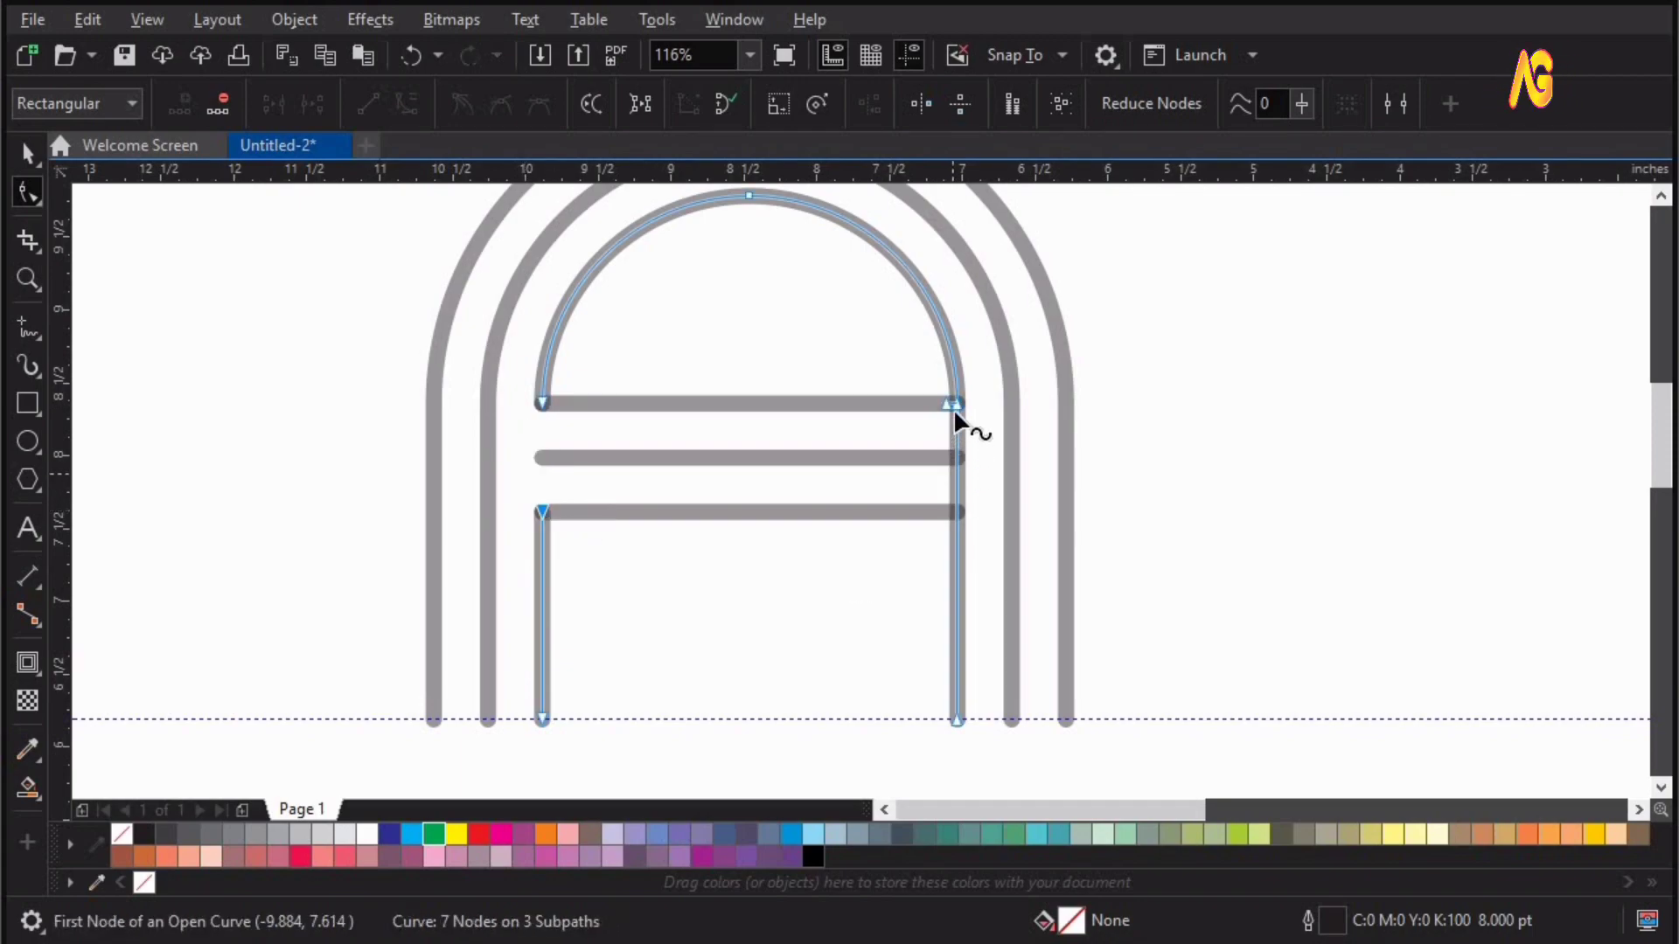
pyautogui.moveTo(947, 428)
pyautogui.mouseDown()
pyautogui.moveTo(956, 442)
pyautogui.moveTo(959, 411)
pyautogui.mouseUp()
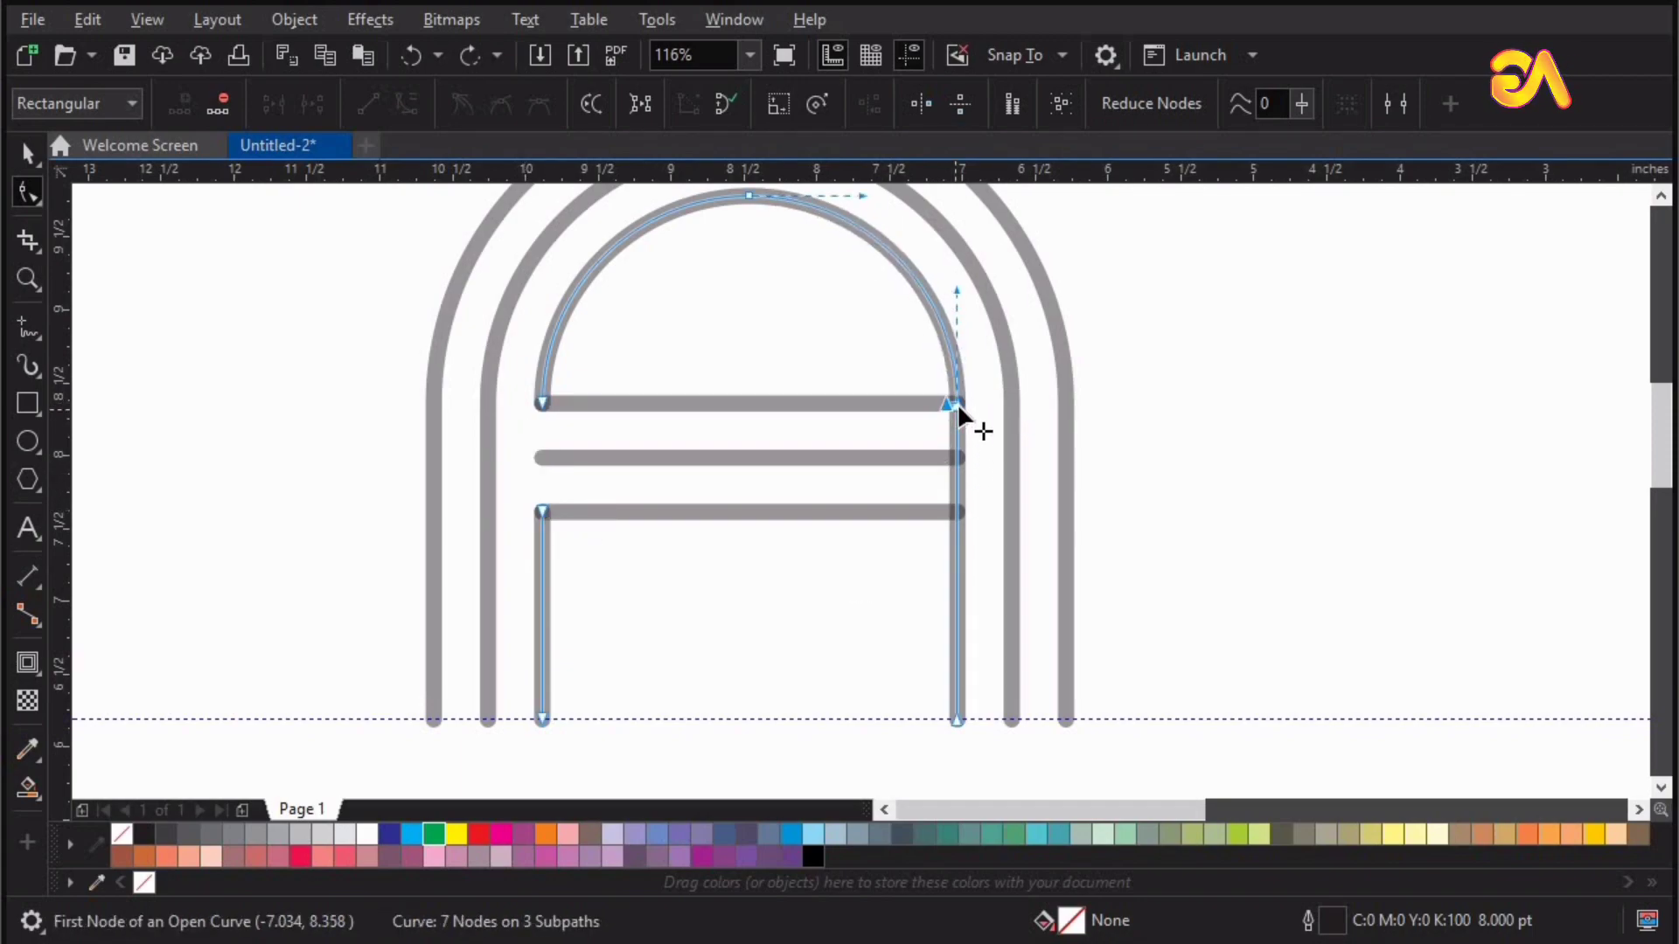
pyautogui.moveTo(951, 483); pyautogui.dragTo(1033, 546)
pyautogui.press('space')
pyautogui.click(1207, 718)
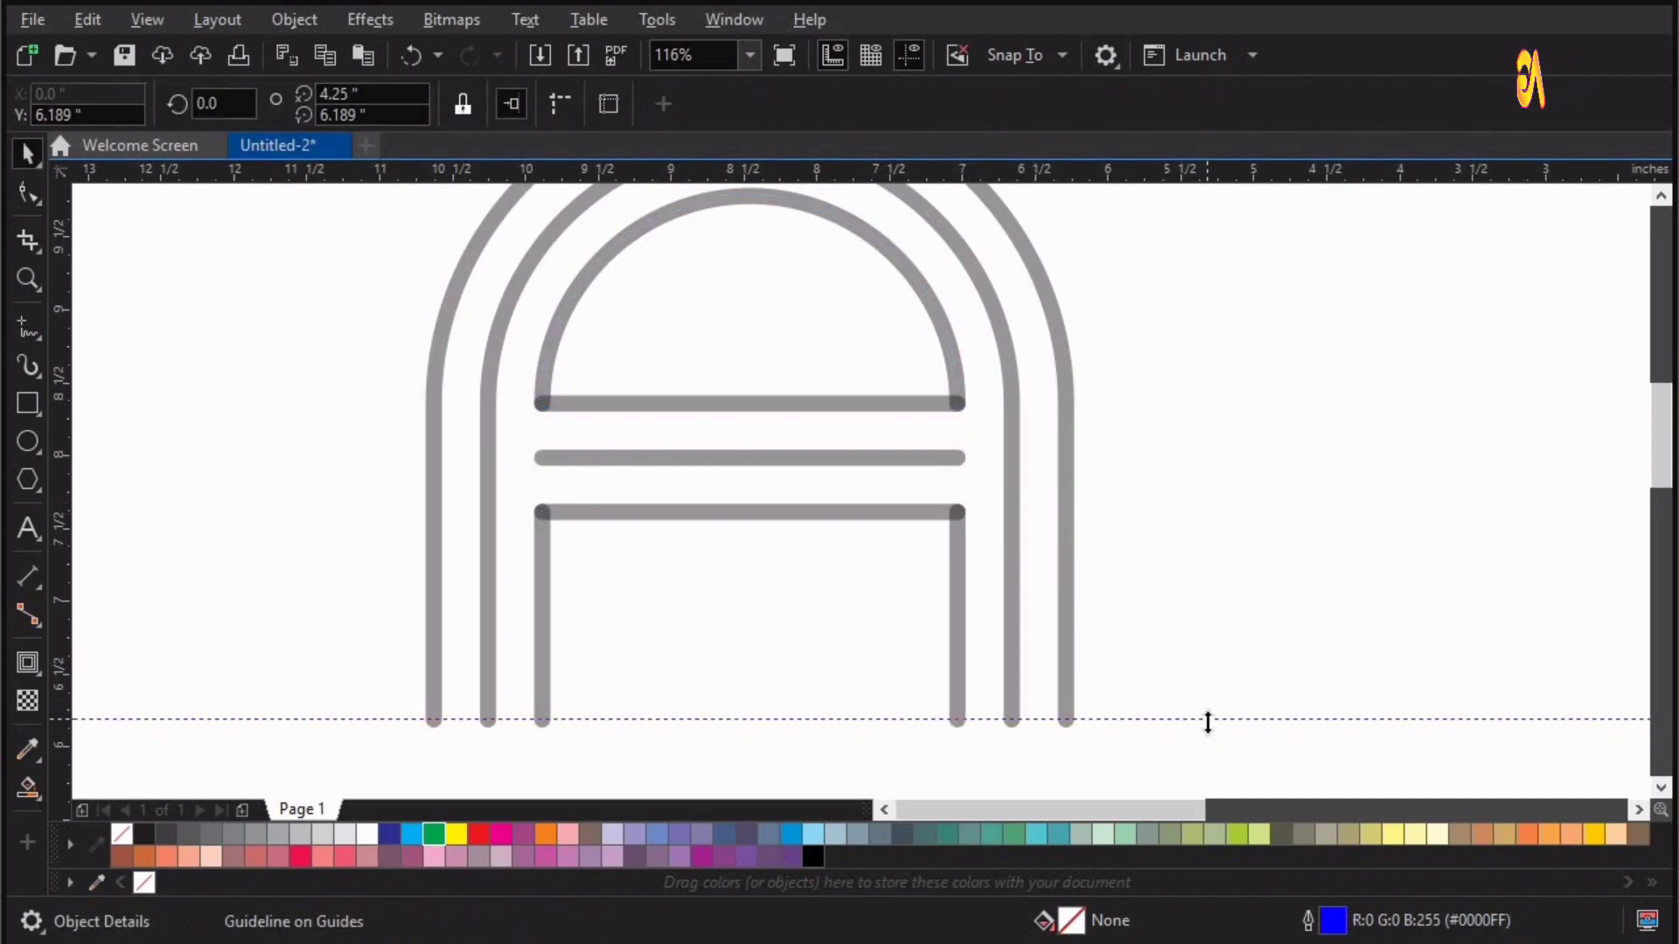
pyautogui.press('Delete')
# Break the innermost arch curve apart into a separate half-circle and two separate legs.
pyautogui.click(843, 511)
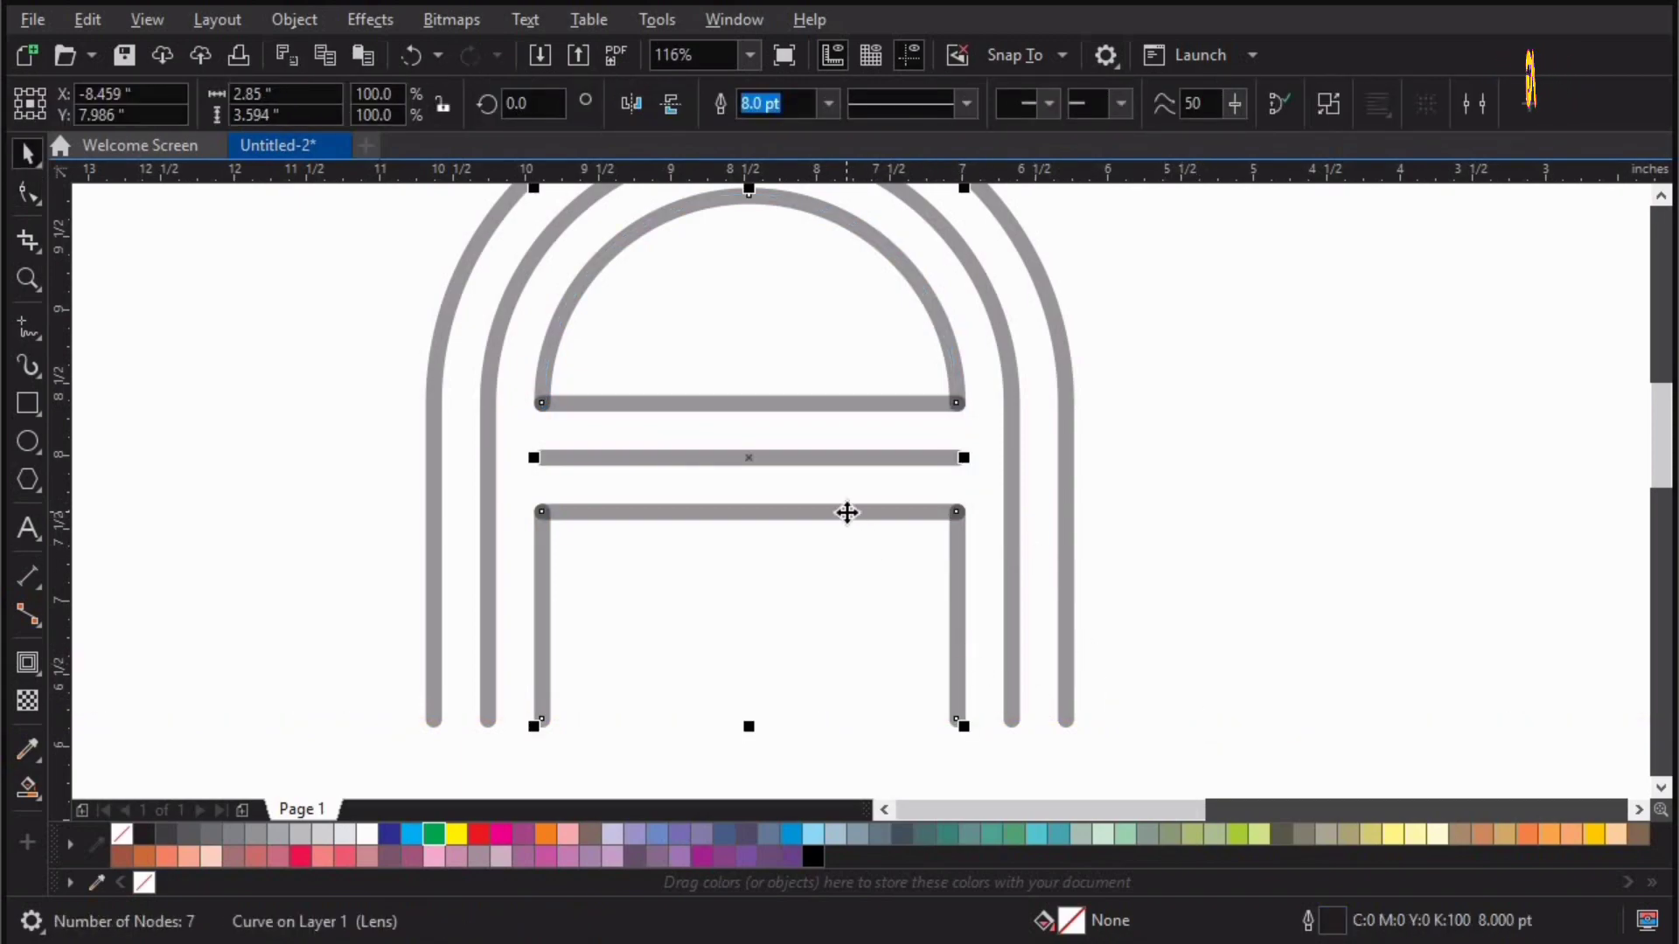
pyautogui.click(936, 614)
pyautogui.click(958, 625)
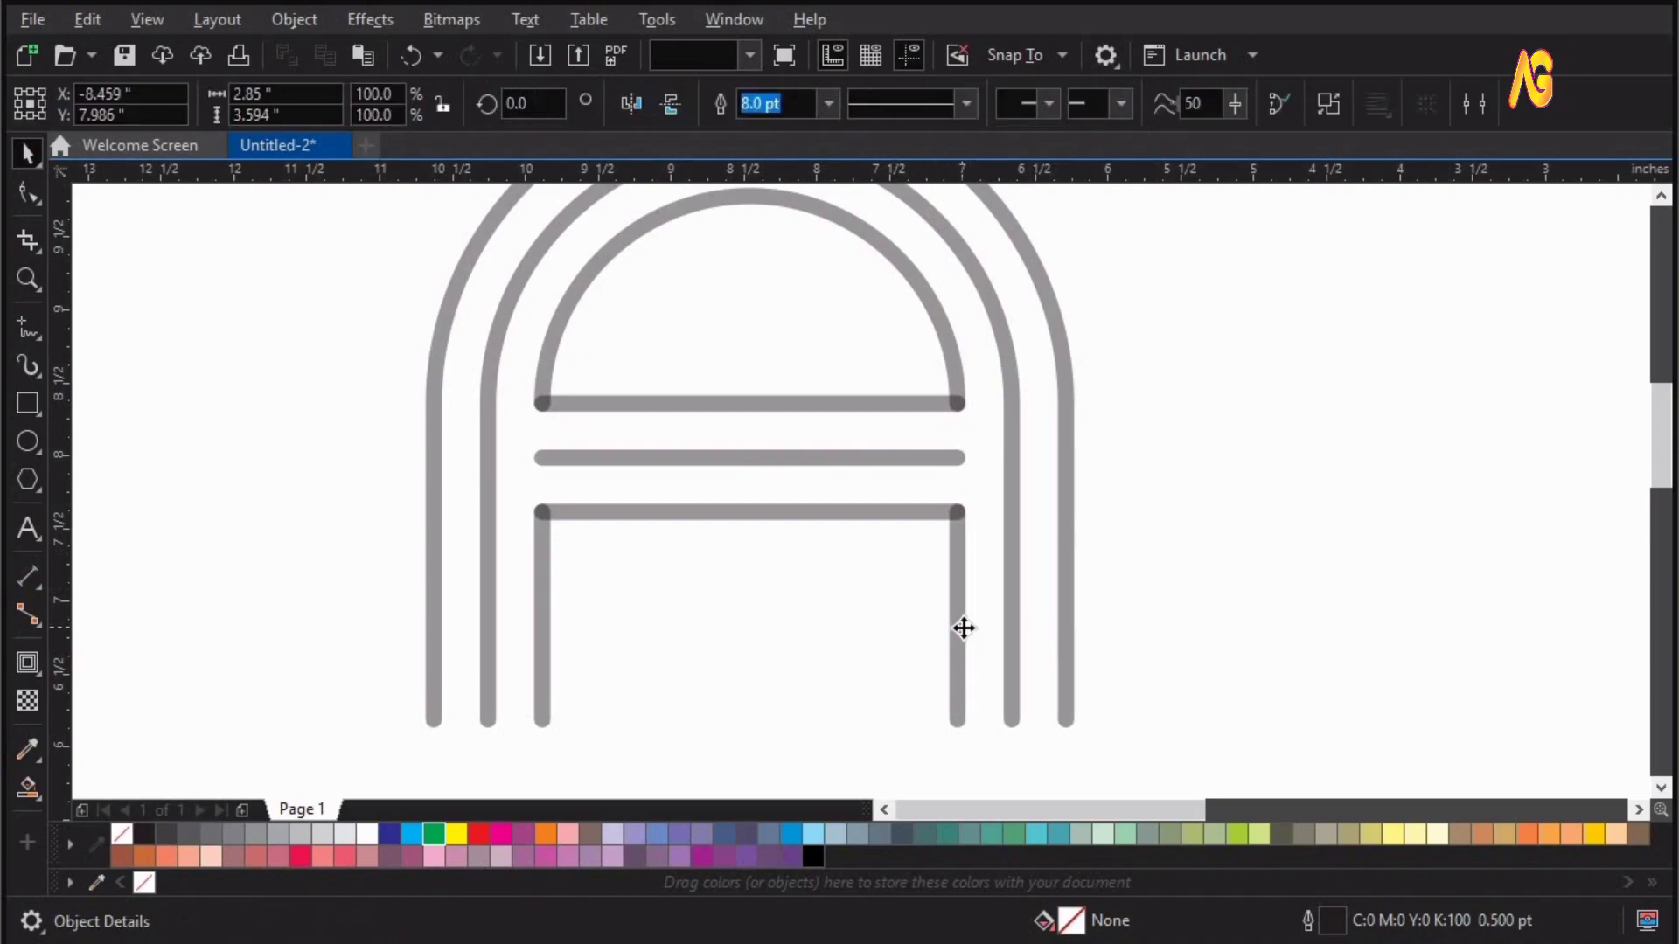
pyautogui.click(294, 19)
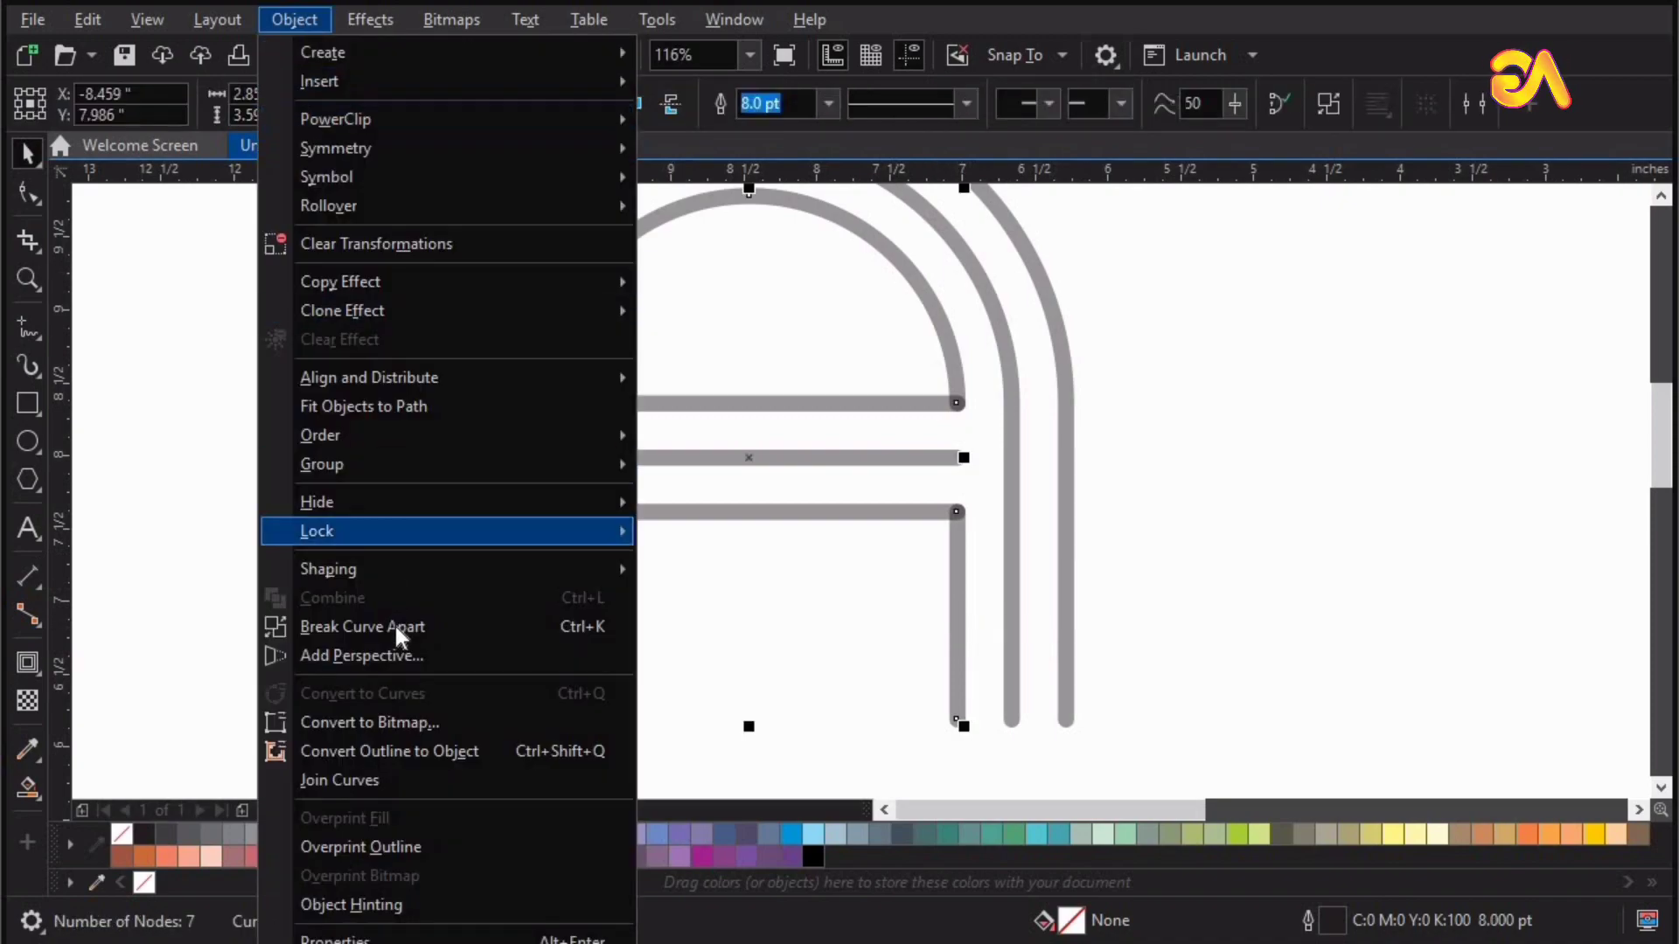
pyautogui.press('Return')
# Weld the lowest crossbar and the two inner legs into one shape.
pyautogui.click(909, 502)
pyautogui.click(948, 543)
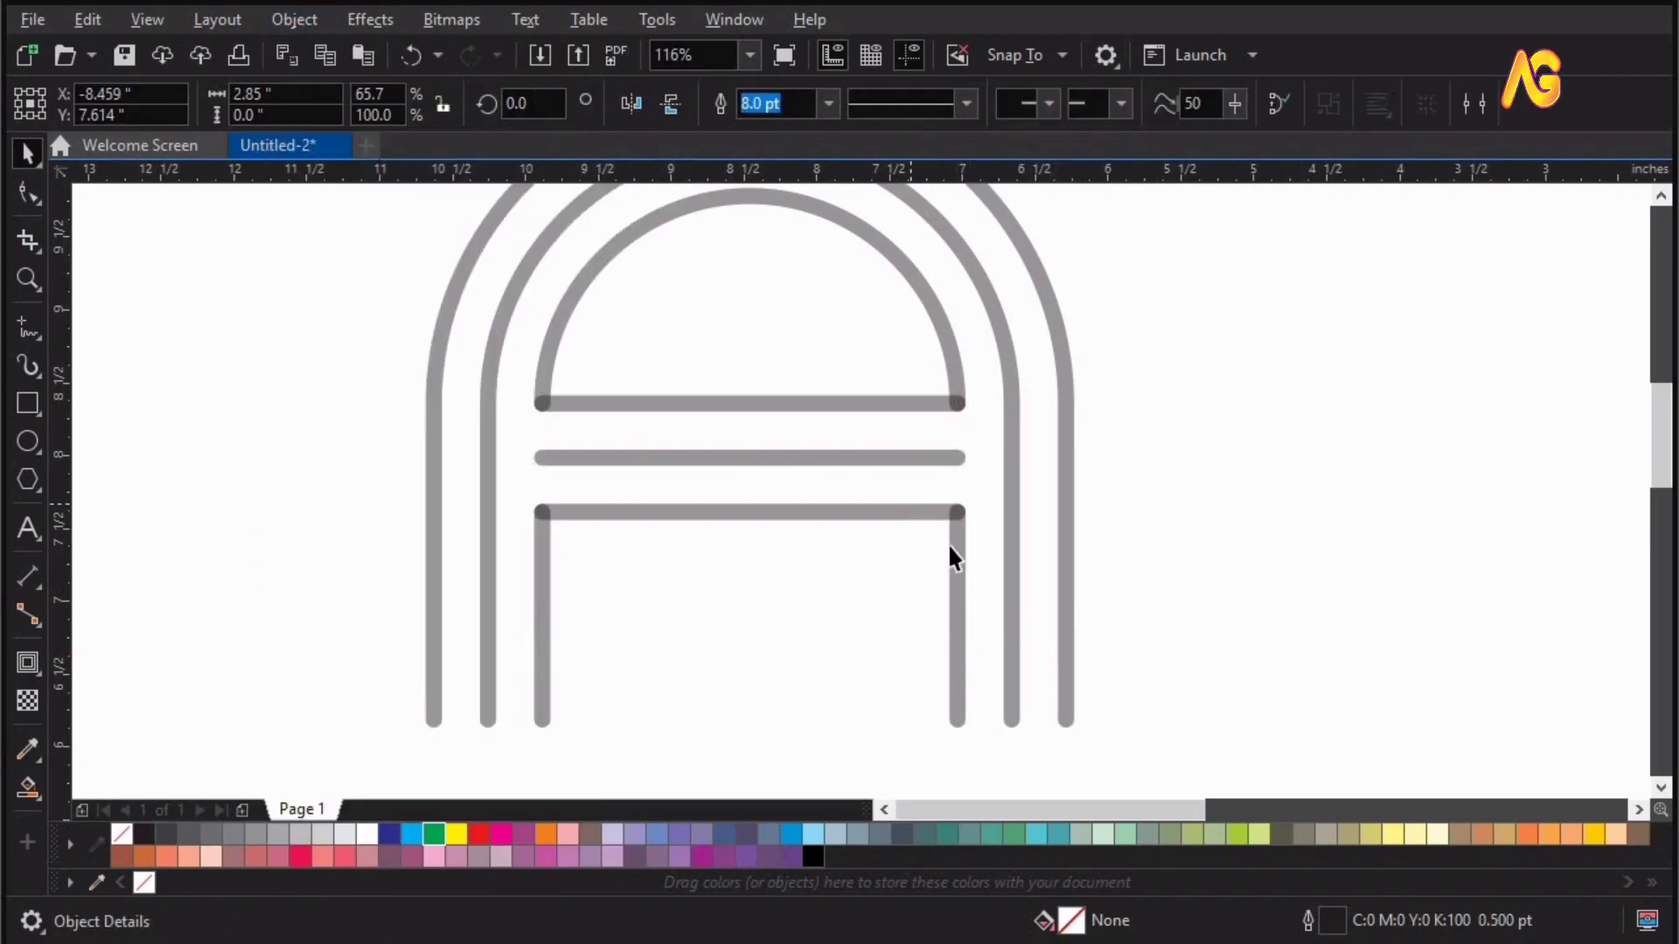
pyautogui.keyDown('shift'); pyautogui.click(955, 551); pyautogui.keyUp('shift')
pyautogui.keyDown('shift'); pyautogui.click(544, 601); pyautogui.keyUp('shift')
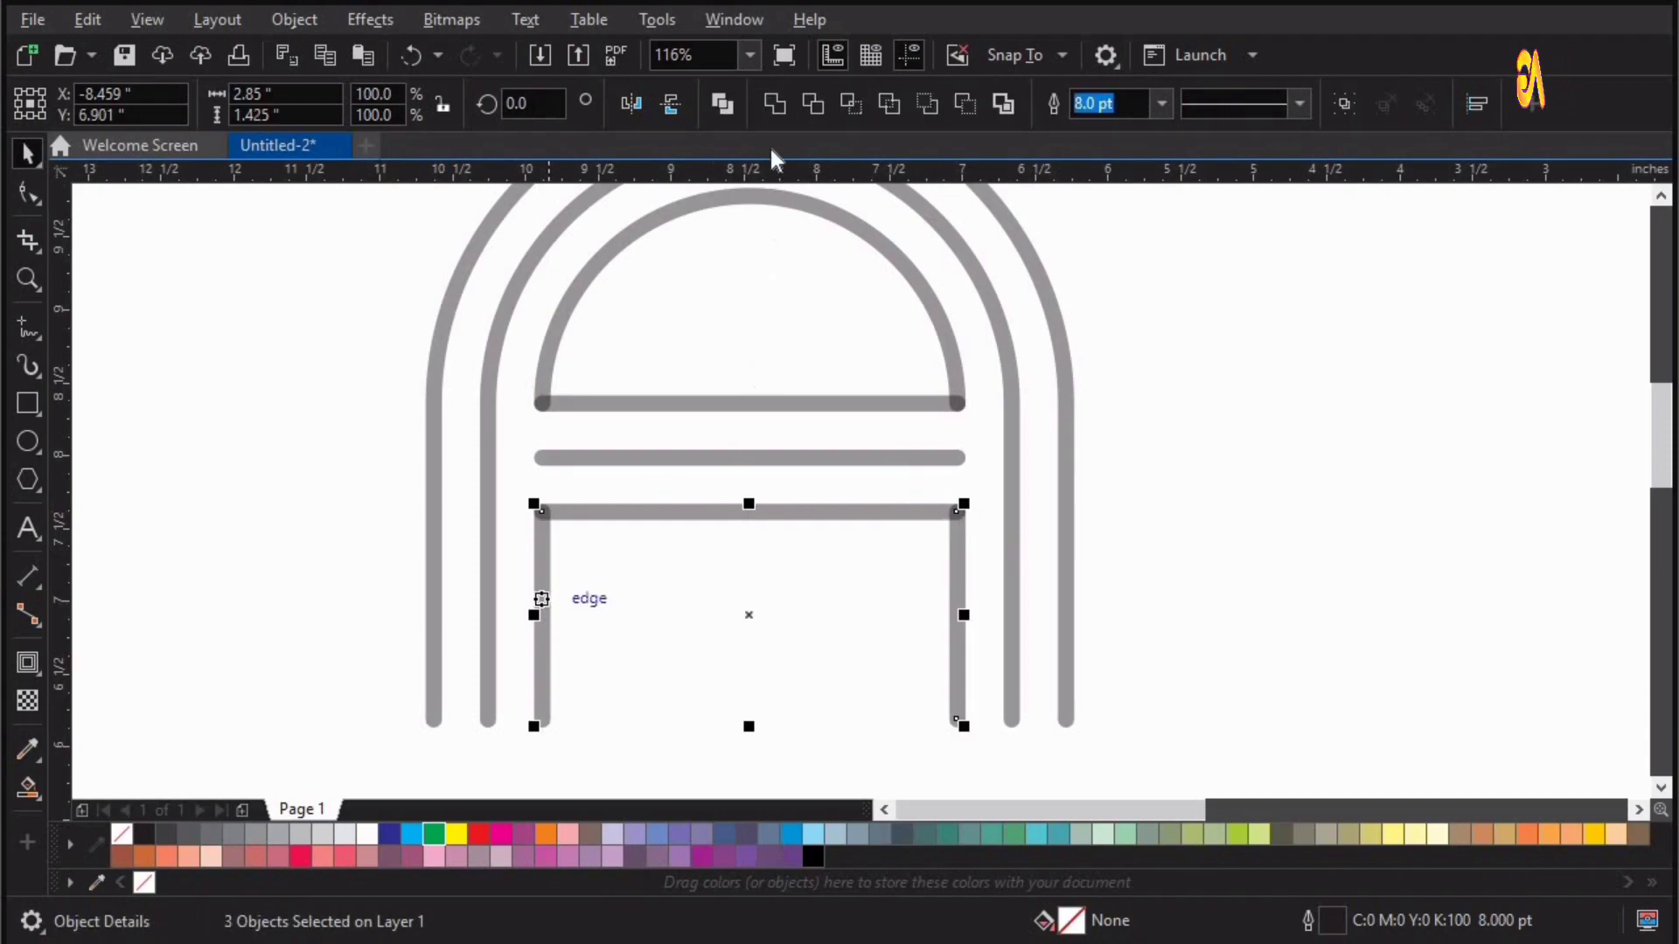
pyautogui.click(773, 105)
# Weld the top crossbar and the inner half-circle arc into one shape.
pyautogui.click(917, 402)
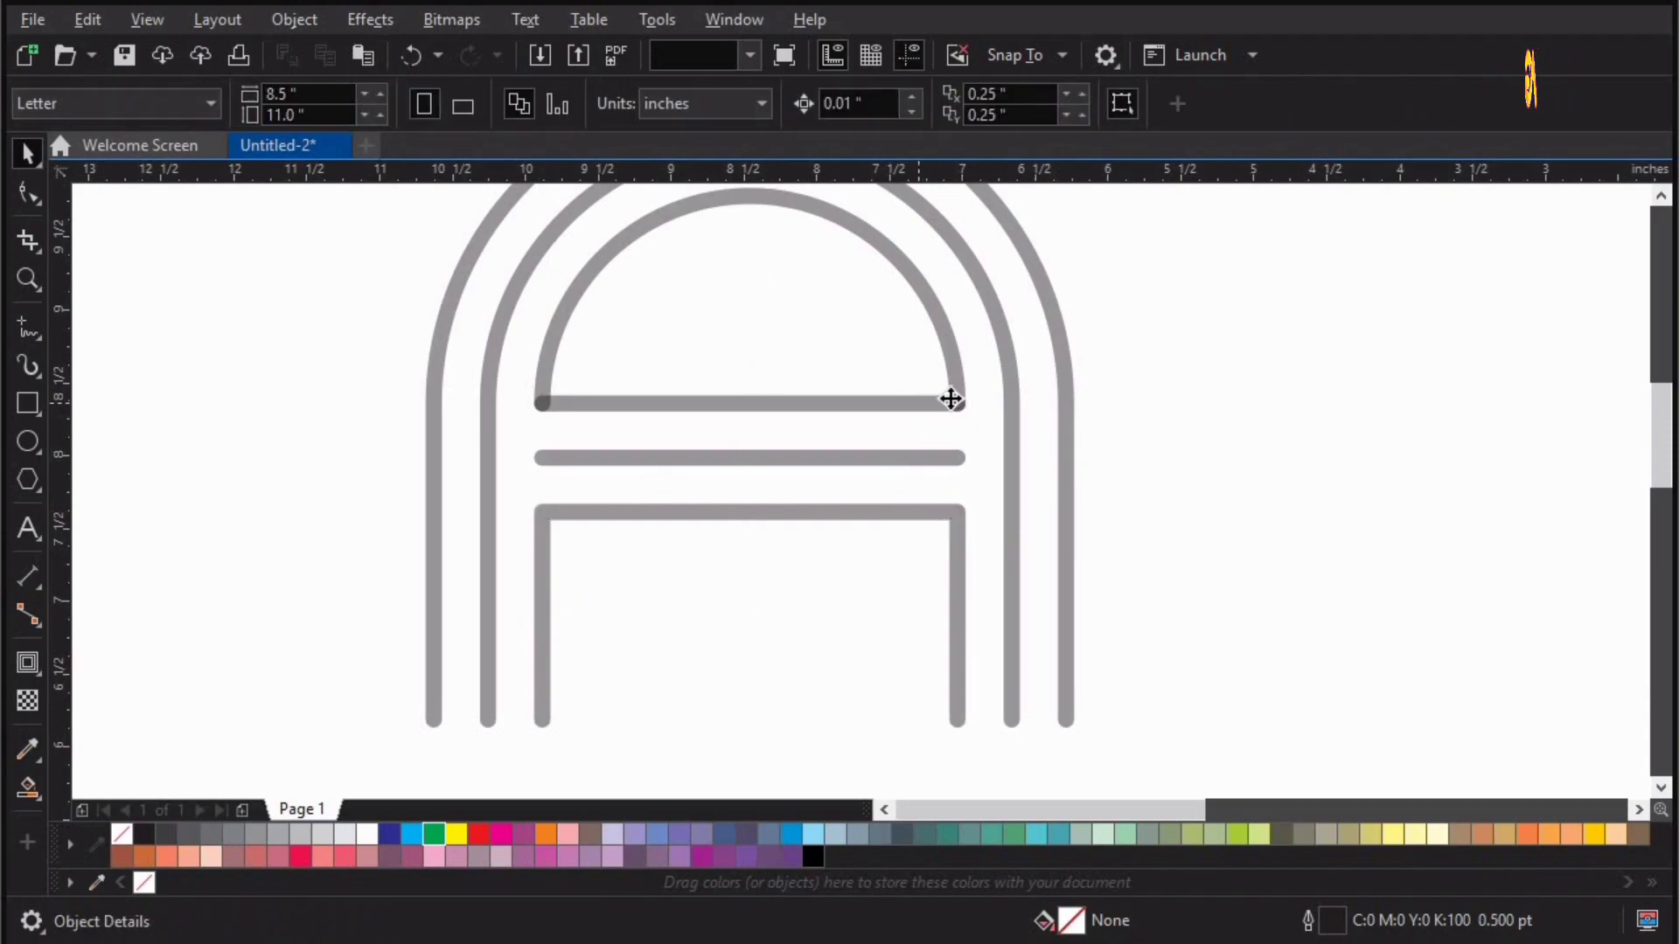
pyautogui.keyDown('shift'); pyautogui.click(954, 365); pyautogui.keyUp('shift')
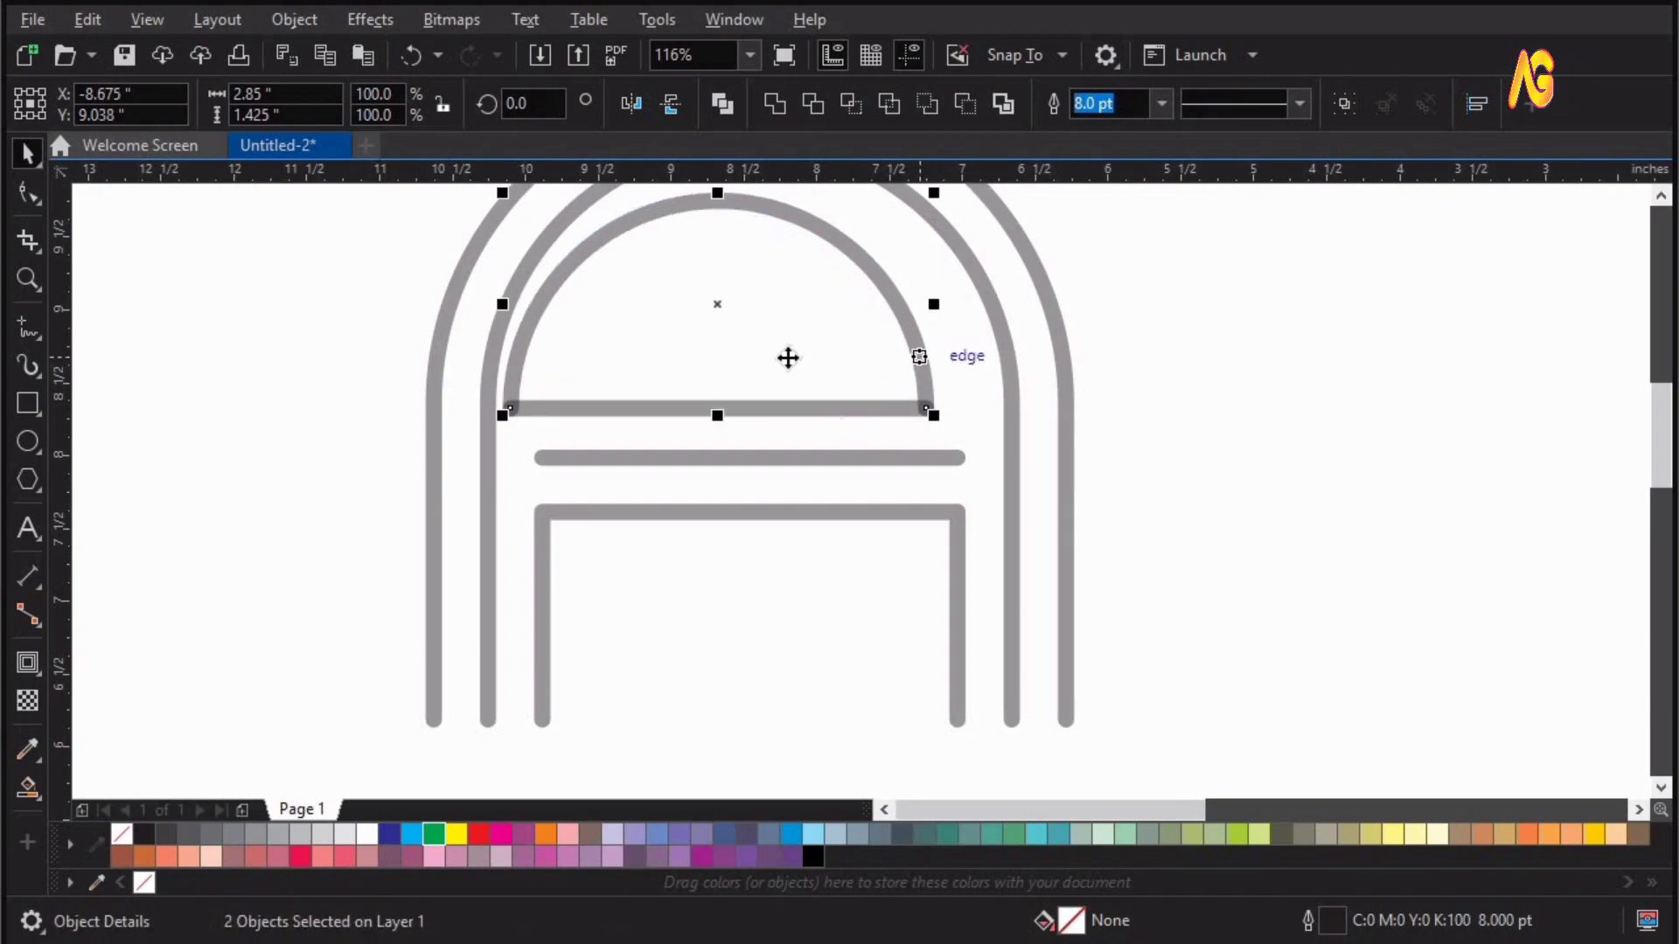
pyautogui.click(774, 103)
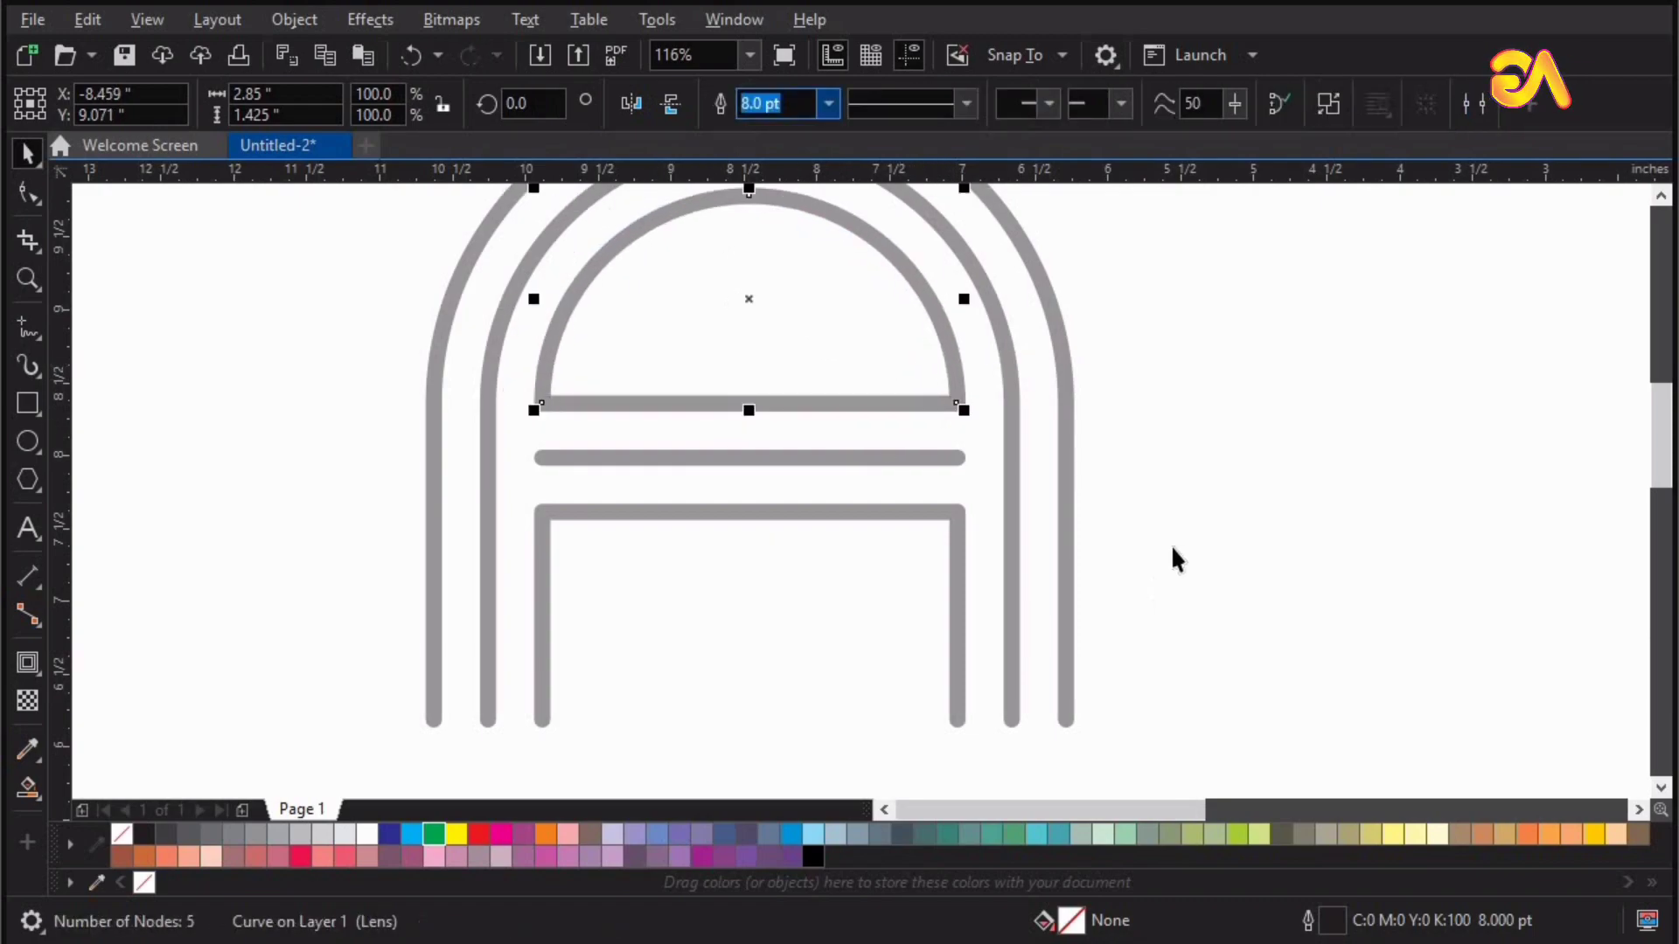
pyautogui.click(1170, 549)
pyautogui.press('F4')
pyautogui.press('z')
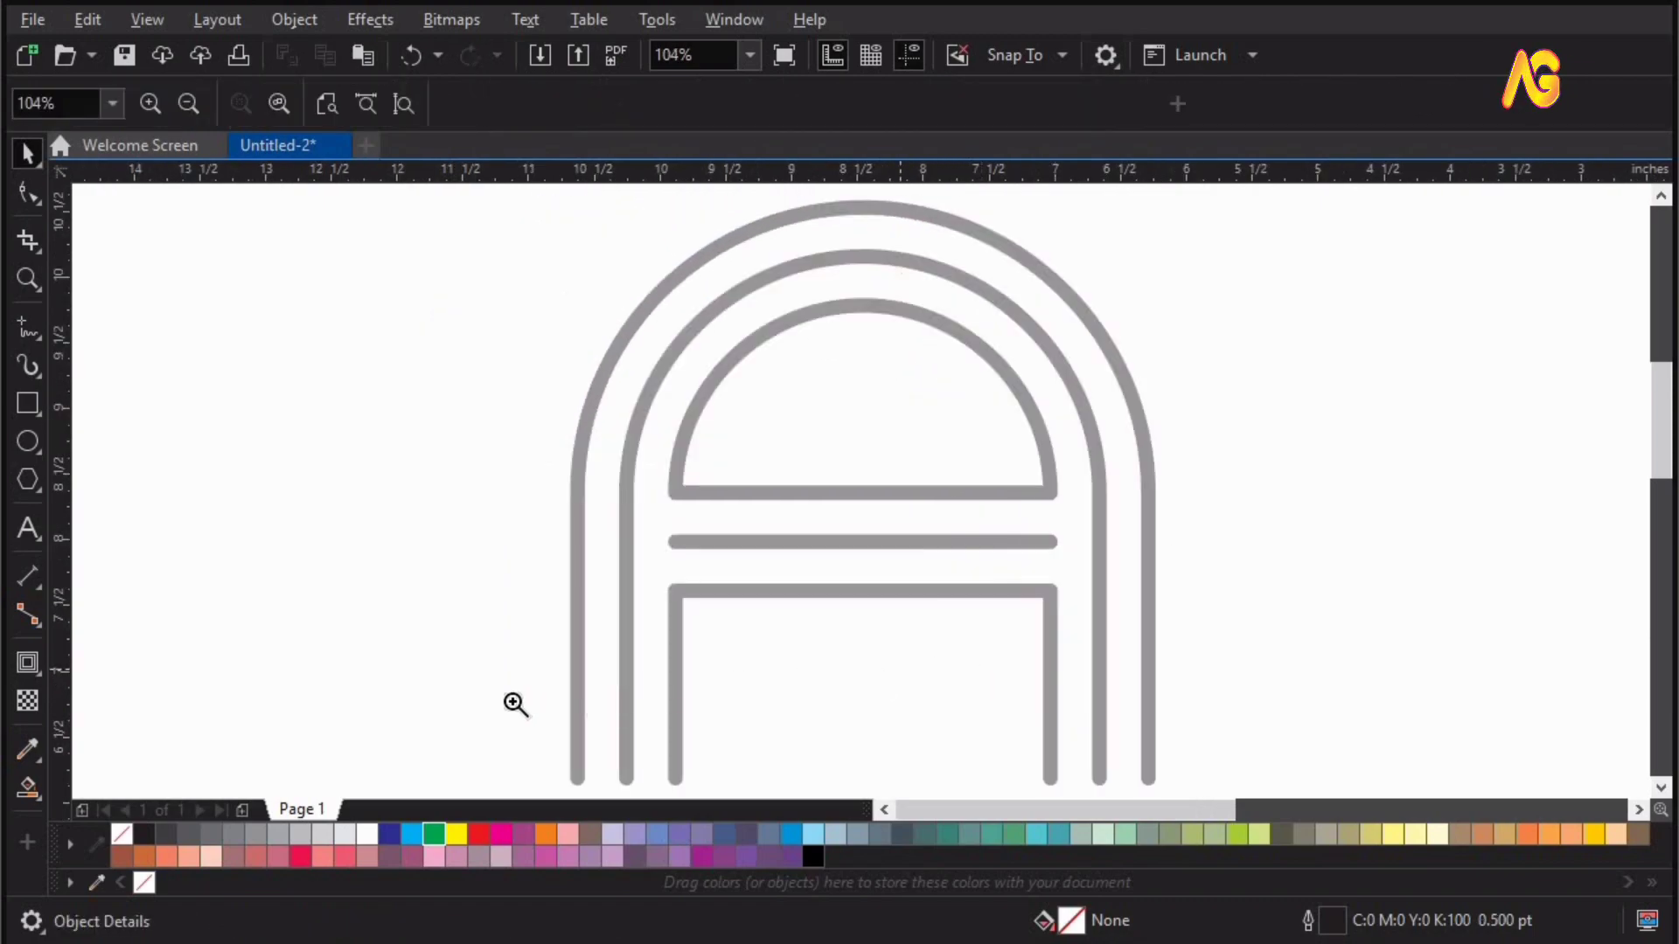
pyautogui.moveTo(418, 687); pyautogui.dragTo(1353, 252)
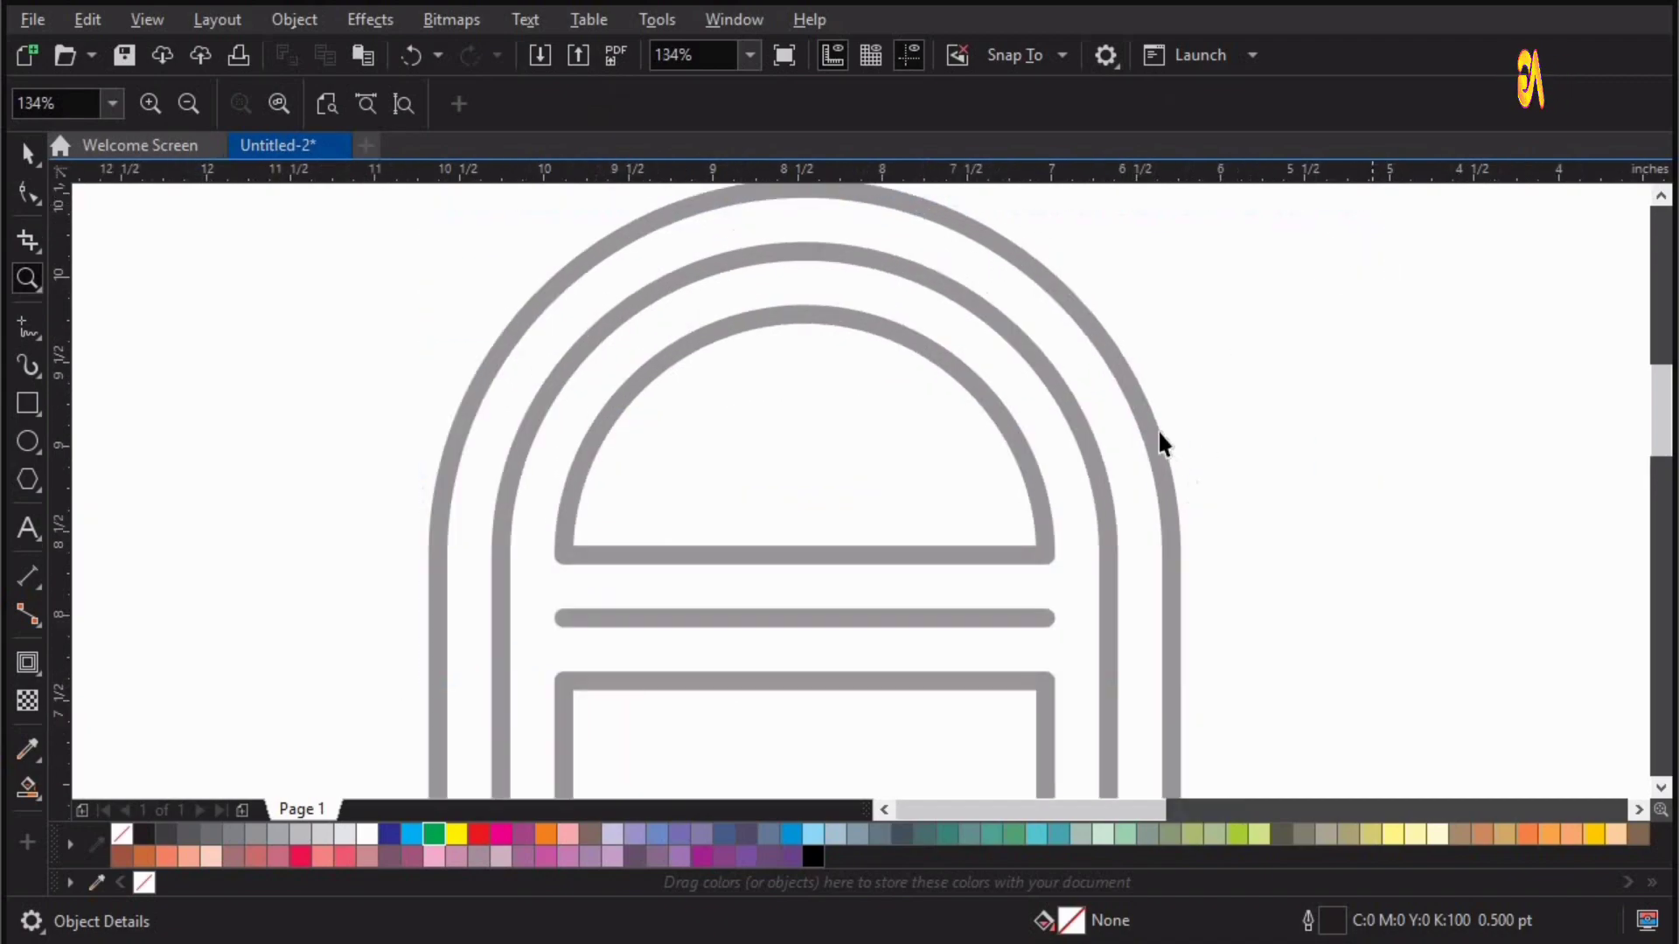
pyautogui.press('space')
pyautogui.moveTo(1156, 433); pyautogui.dragTo(1206, 421)
pyautogui.hotkey('ctrl', 'z')
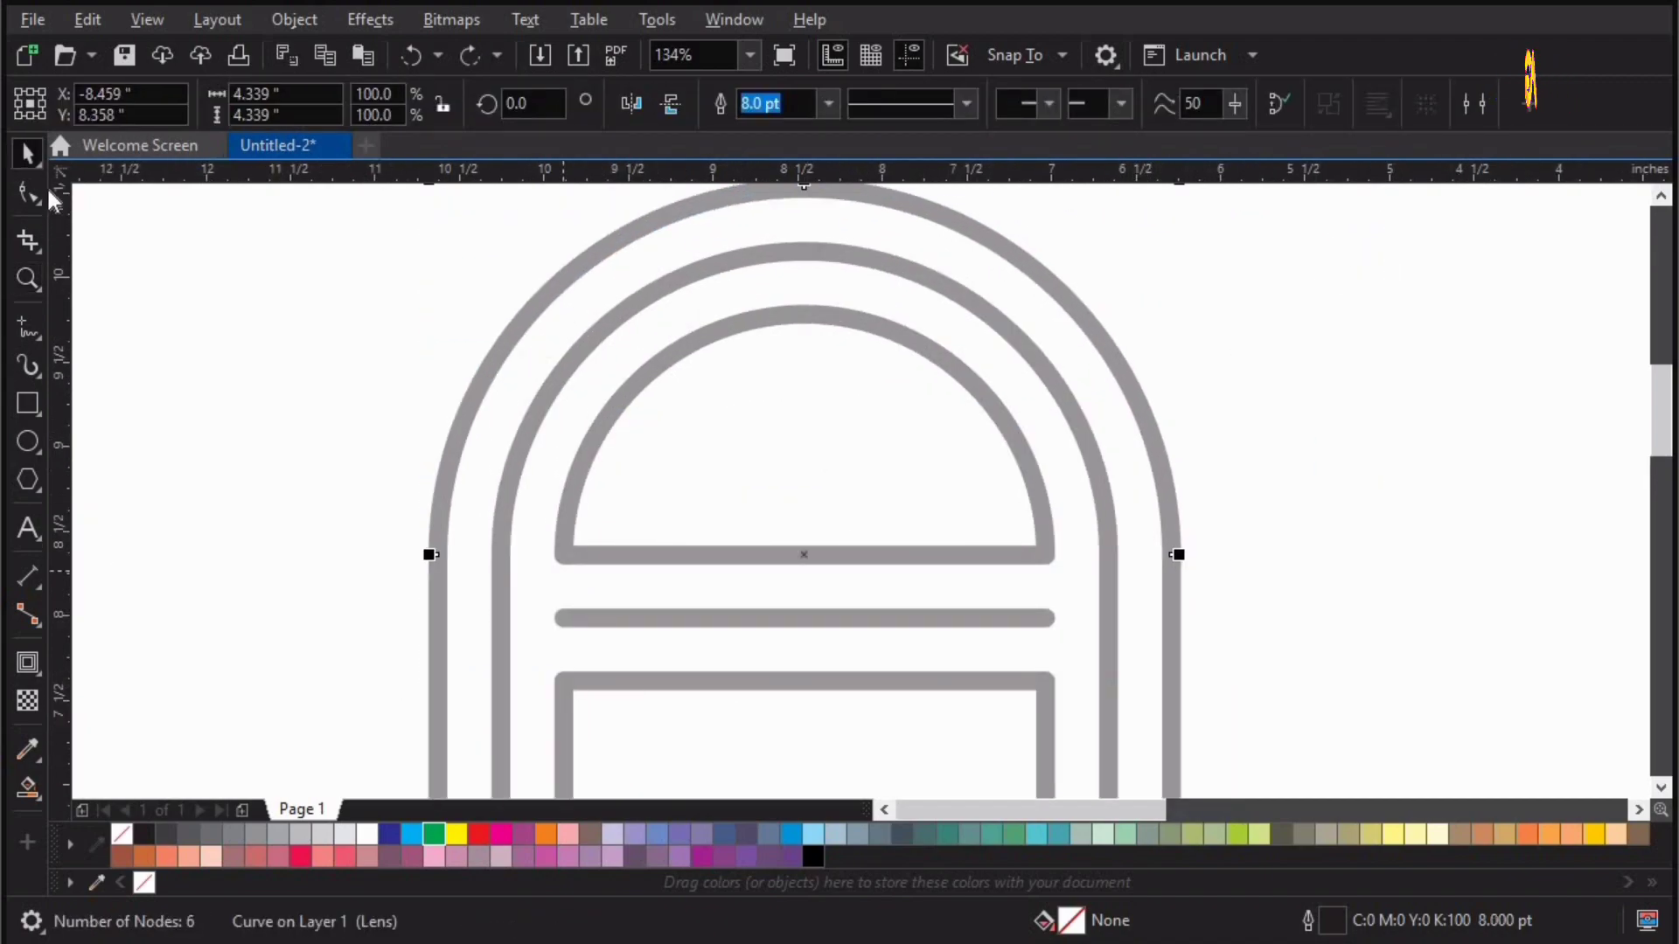
# Split the outermost arch at its right shoulder node and at a point on its upper-right arc, and break the curve apart.
pyautogui.click(28, 194)
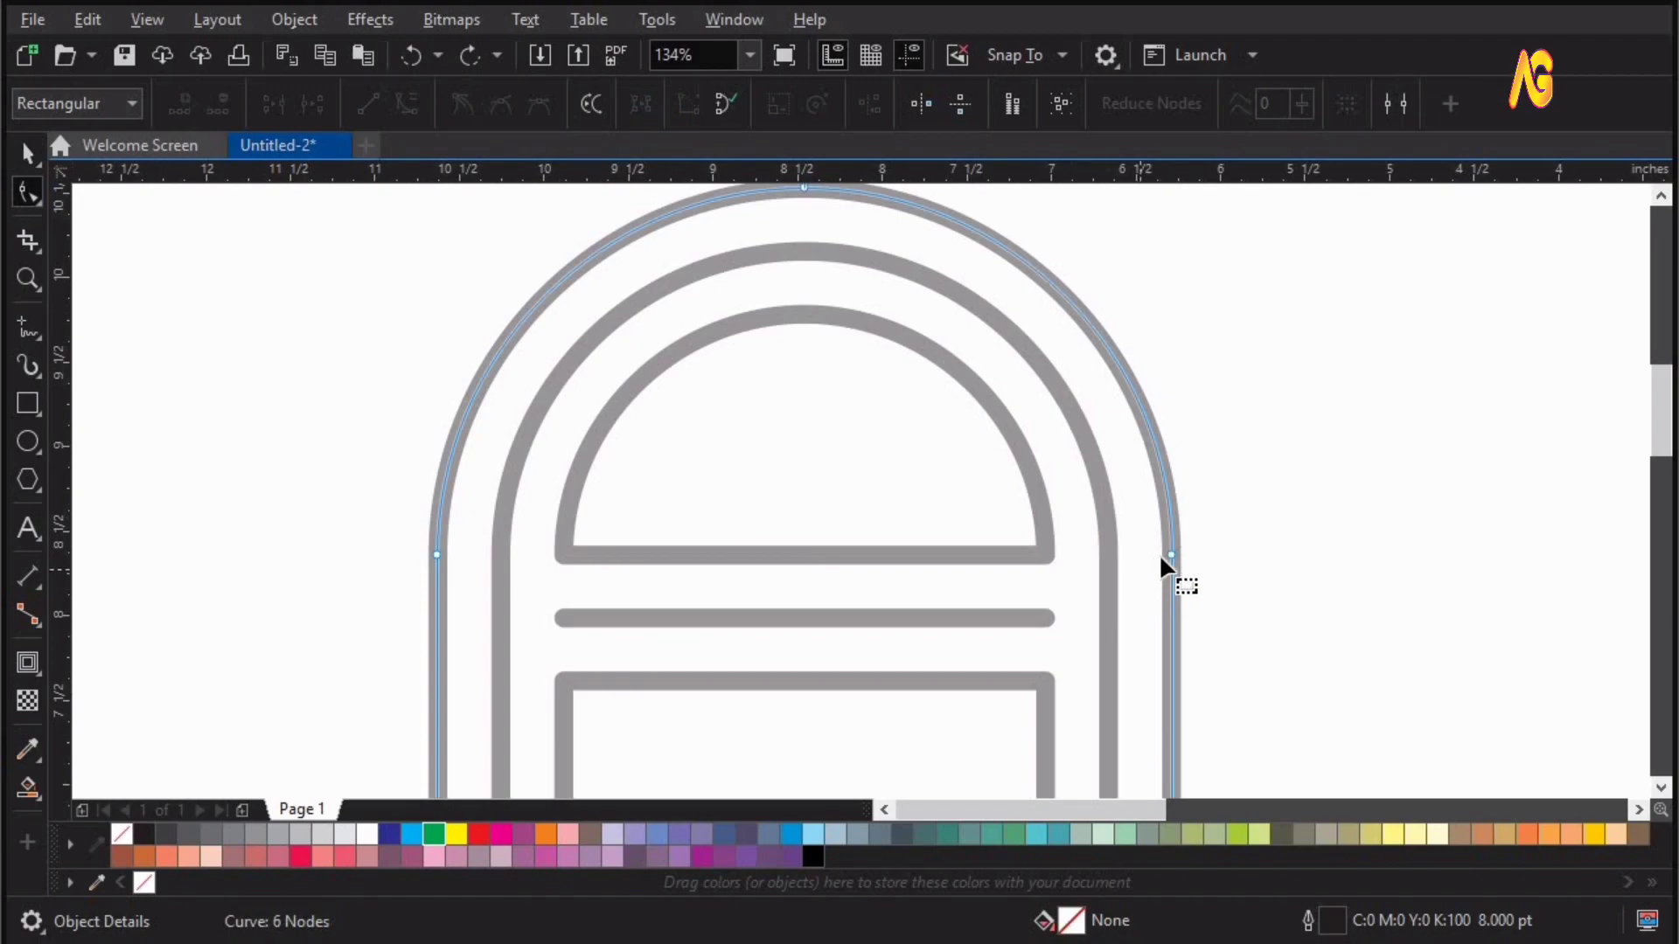
pyautogui.click(1170, 555)
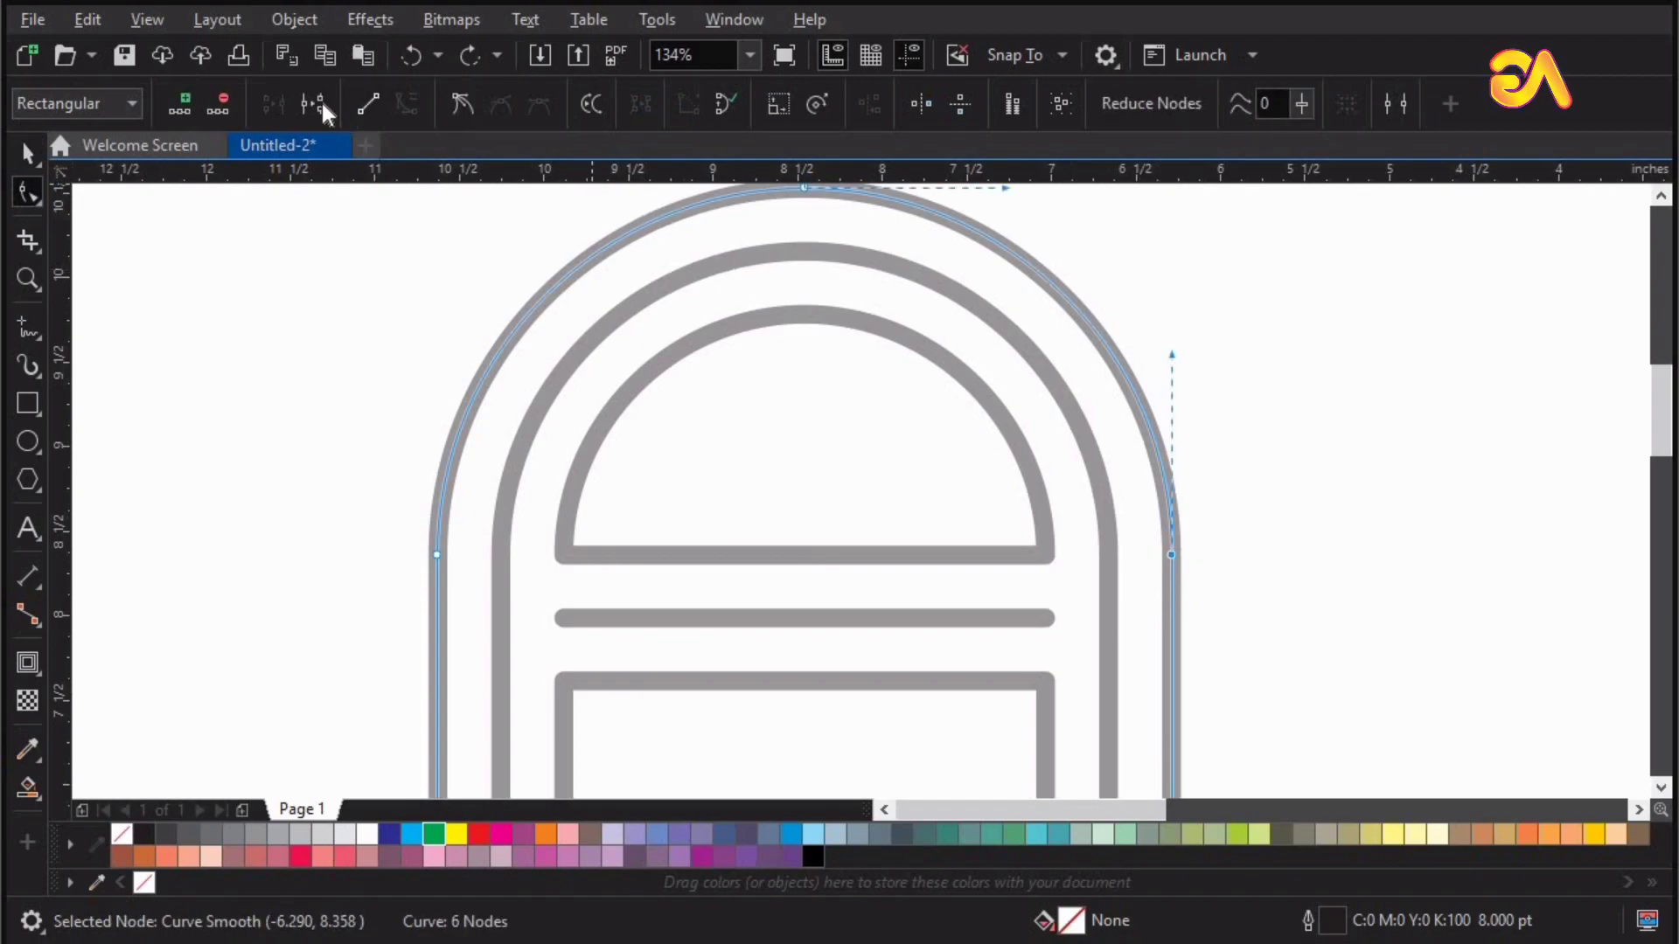
pyautogui.click(1095, 331)
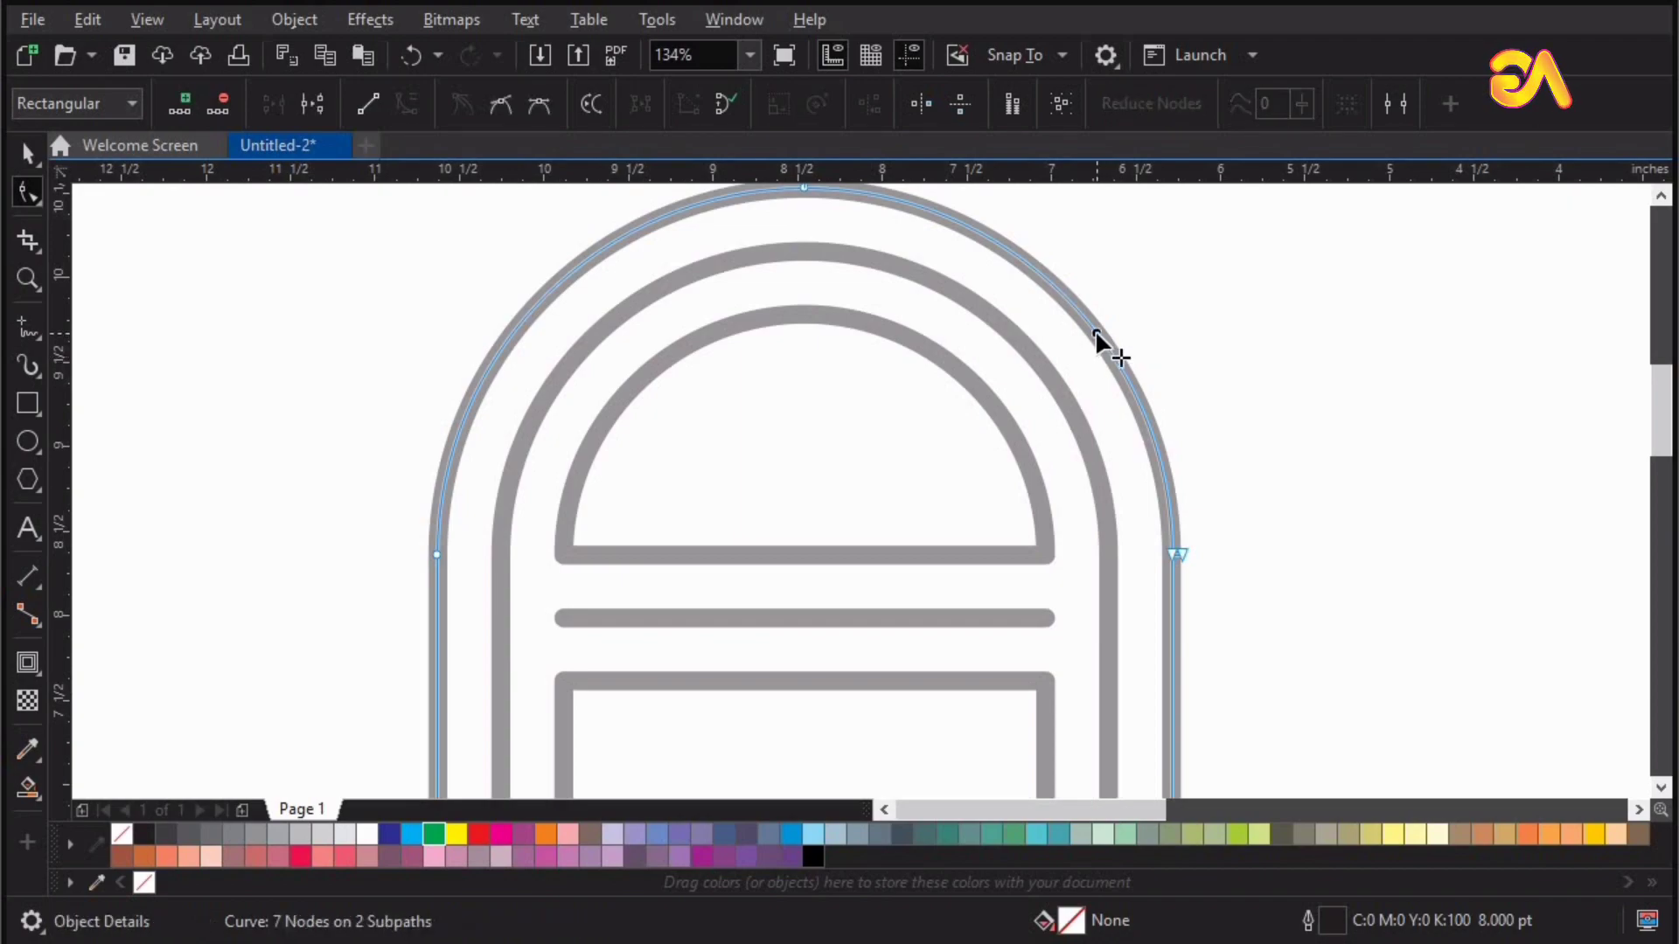
pyautogui.click(313, 105)
pyautogui.press('space')
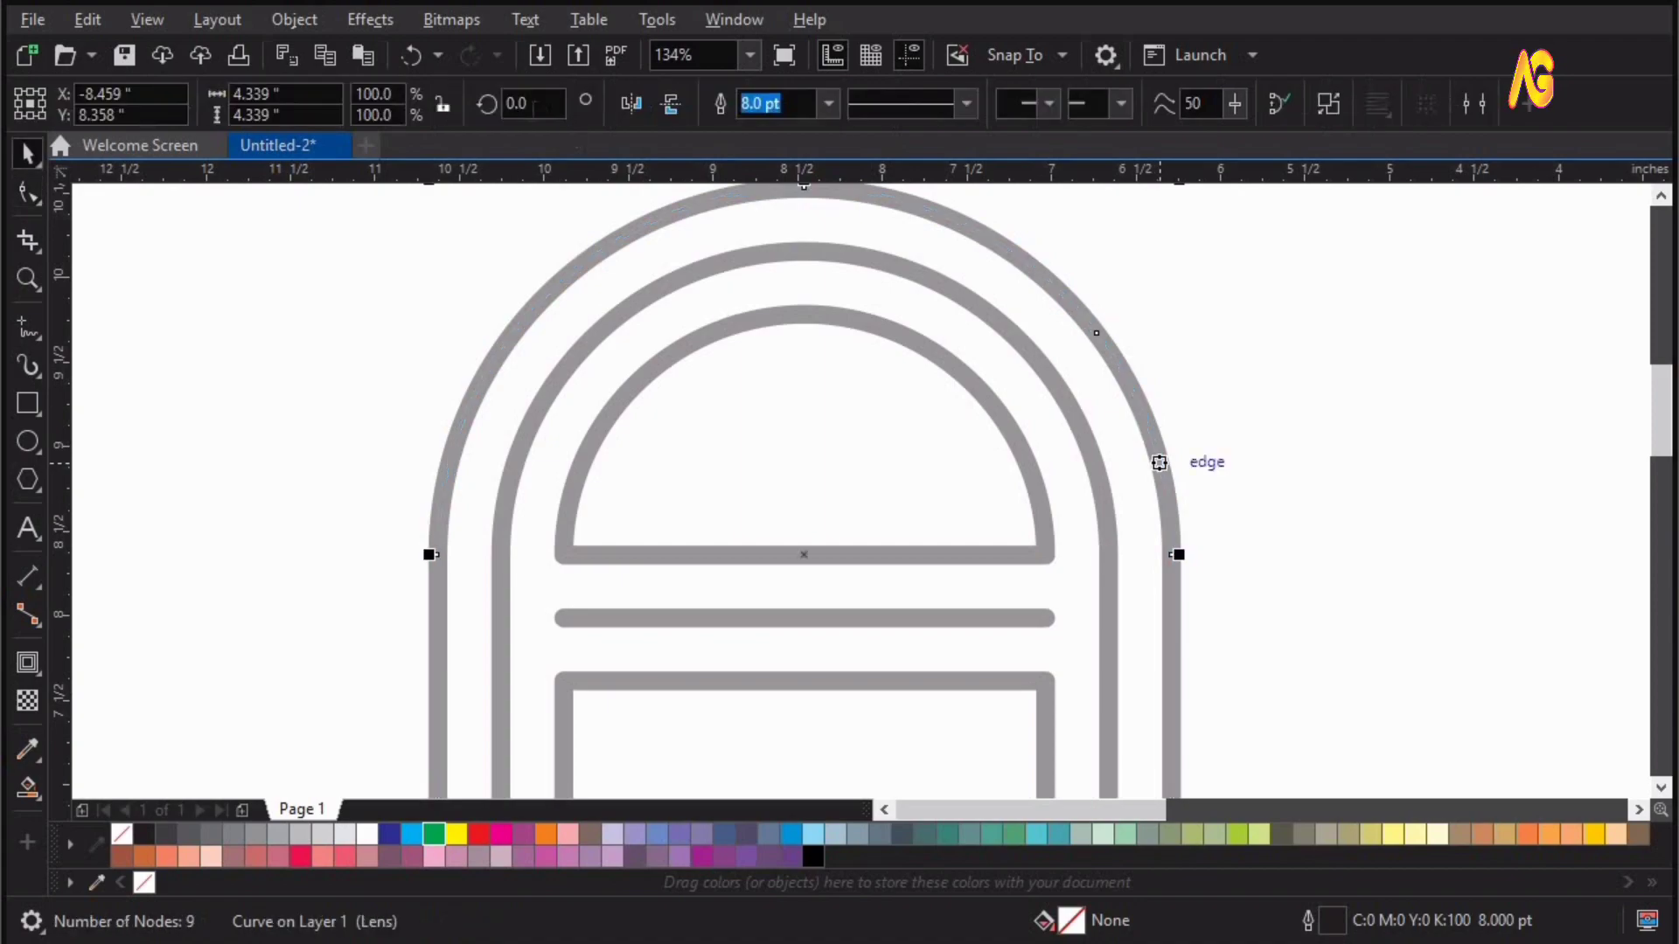
pyautogui.click(294, 19)
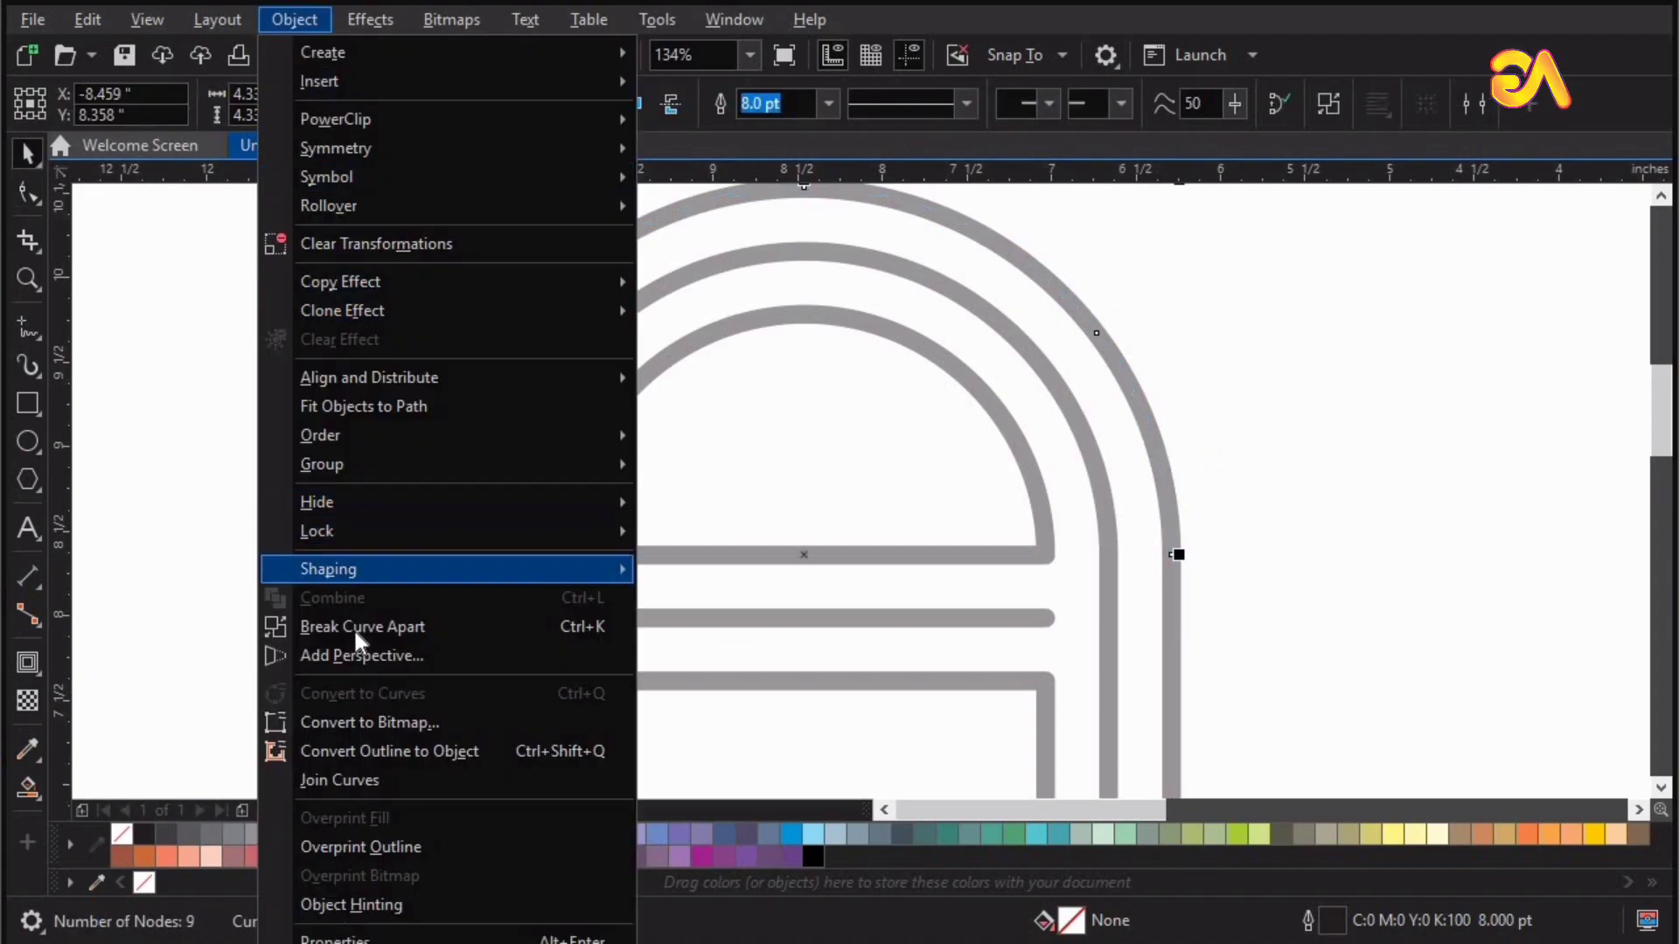
pyautogui.click(360, 626)
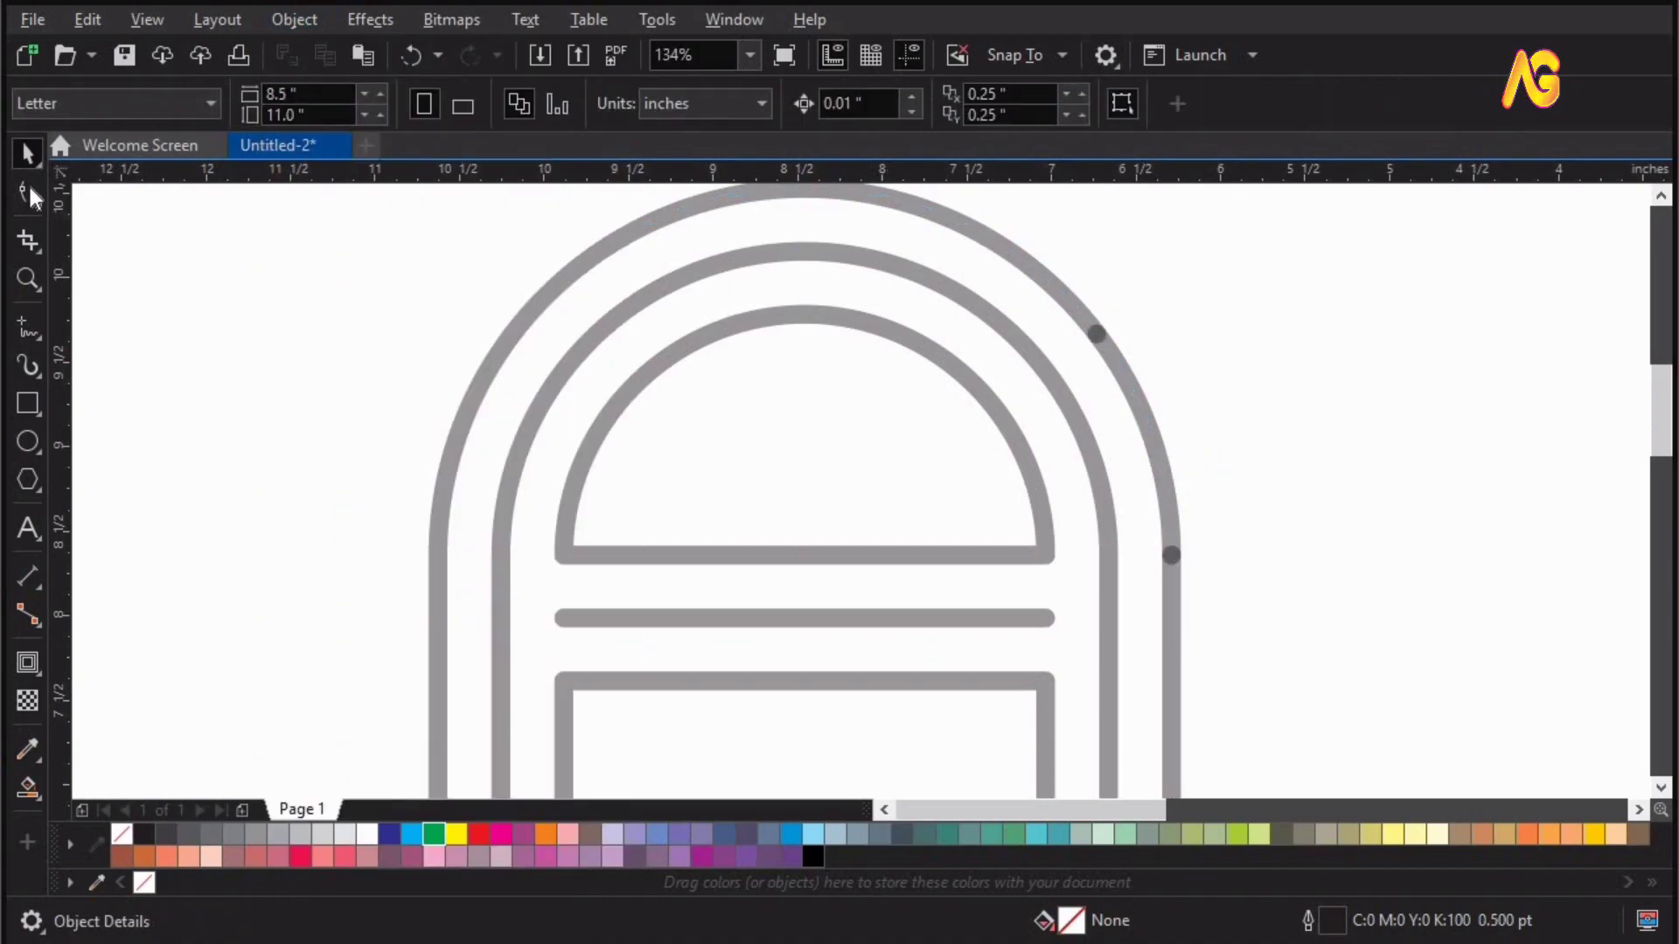
# Delete the short arc segment between the two cuts on the right side of the outermost arch.
pyautogui.click(28, 188)
pyautogui.click(1125, 370)
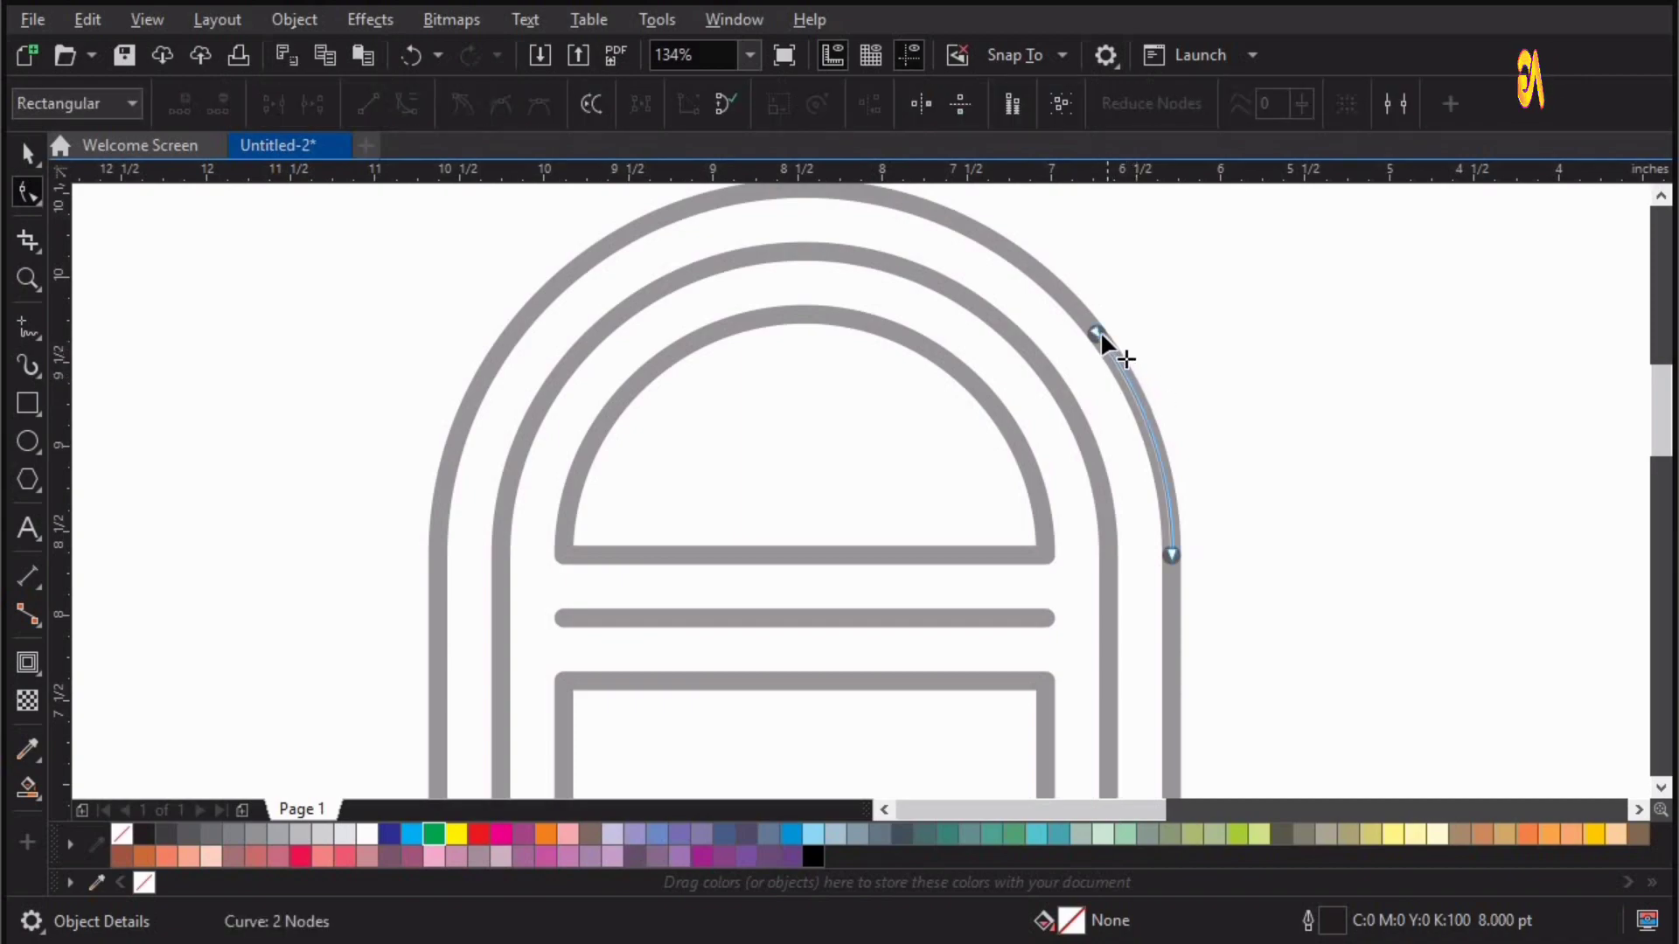
pyautogui.moveTo(1100, 331); pyautogui.dragTo(1223, 316)
pyautogui.press('Delete')
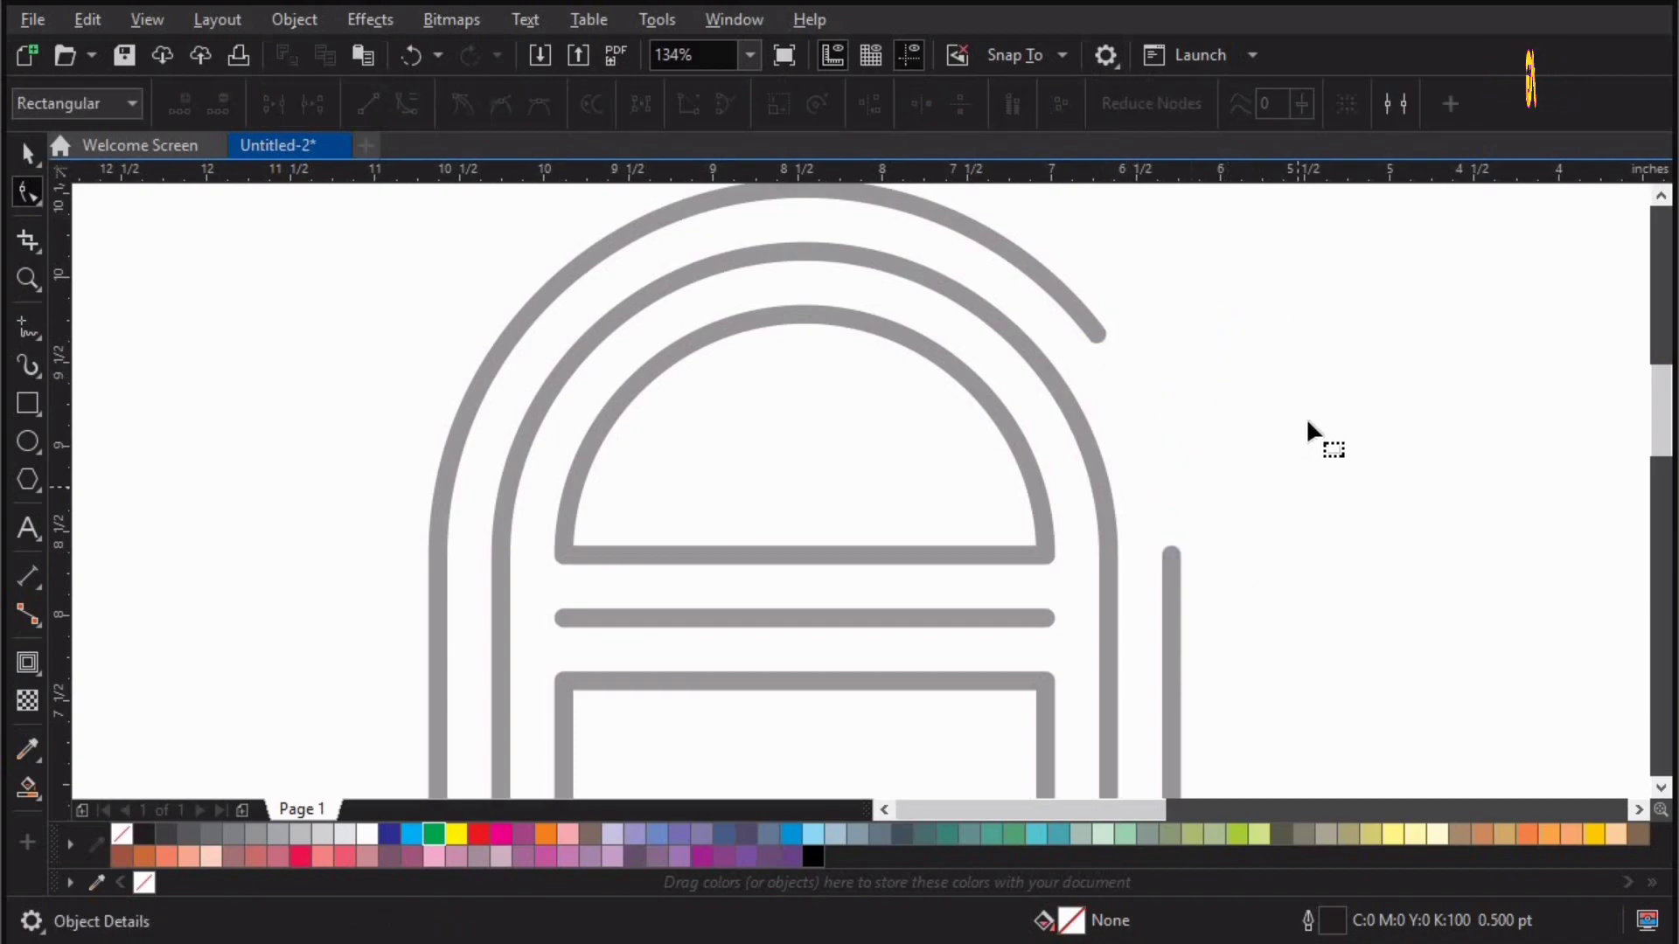
# Try a filled round end arrowhead on the separated right outer leg and undo it.
pyautogui.press('space')
pyautogui.click(1171, 560)
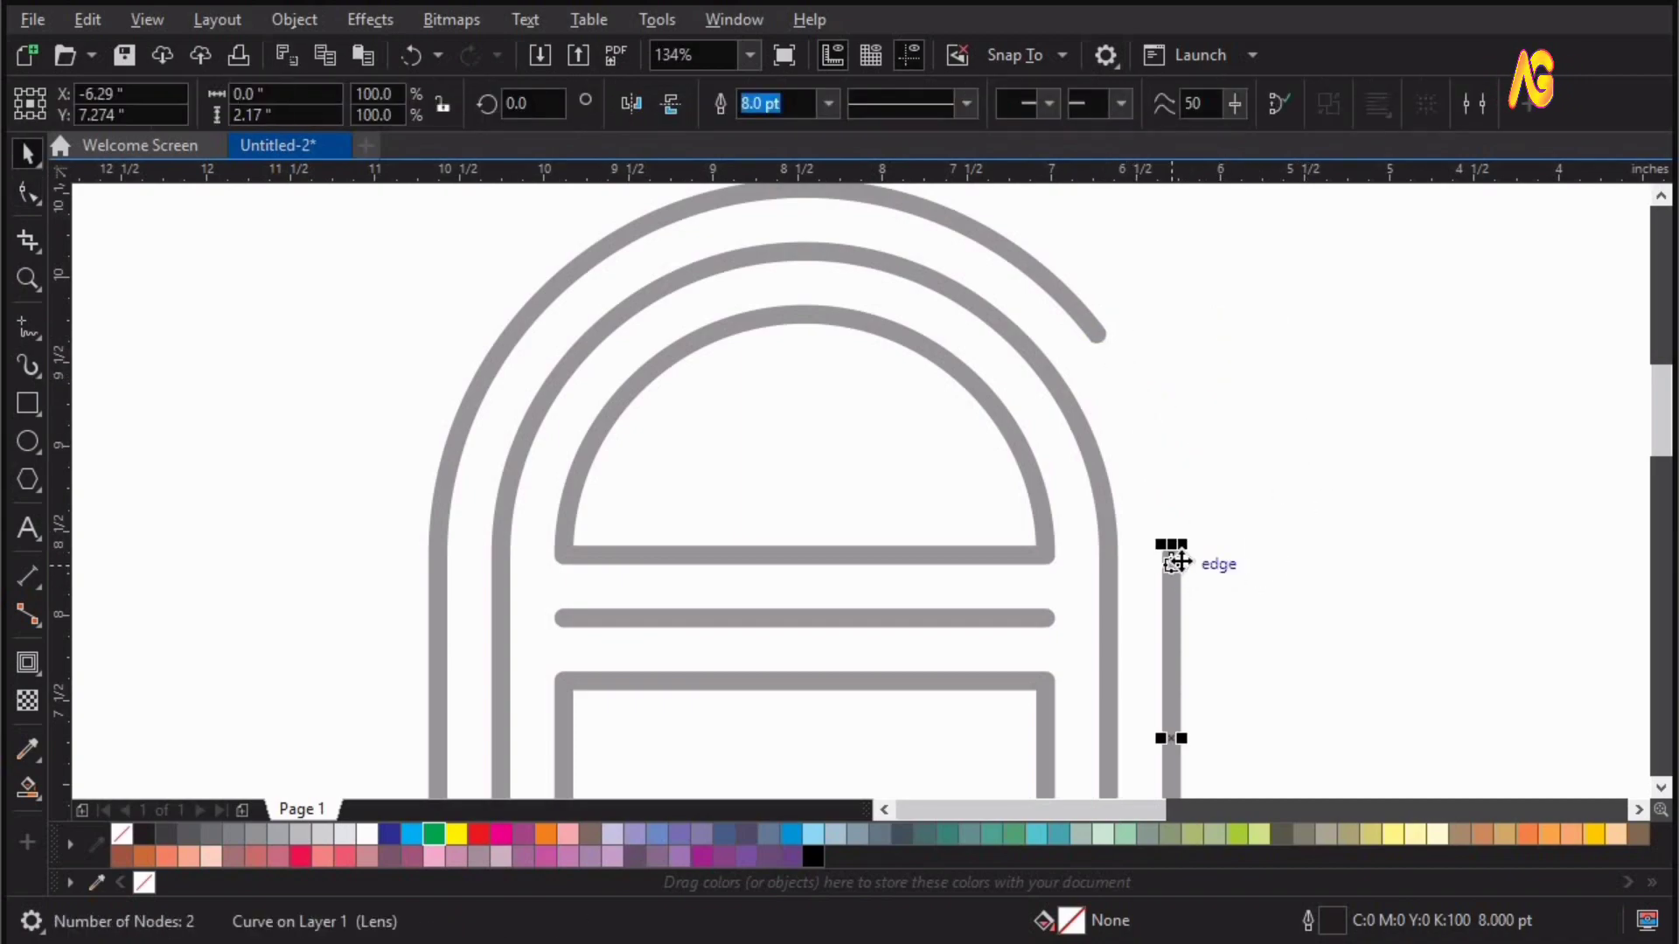
pyautogui.click(1122, 103)
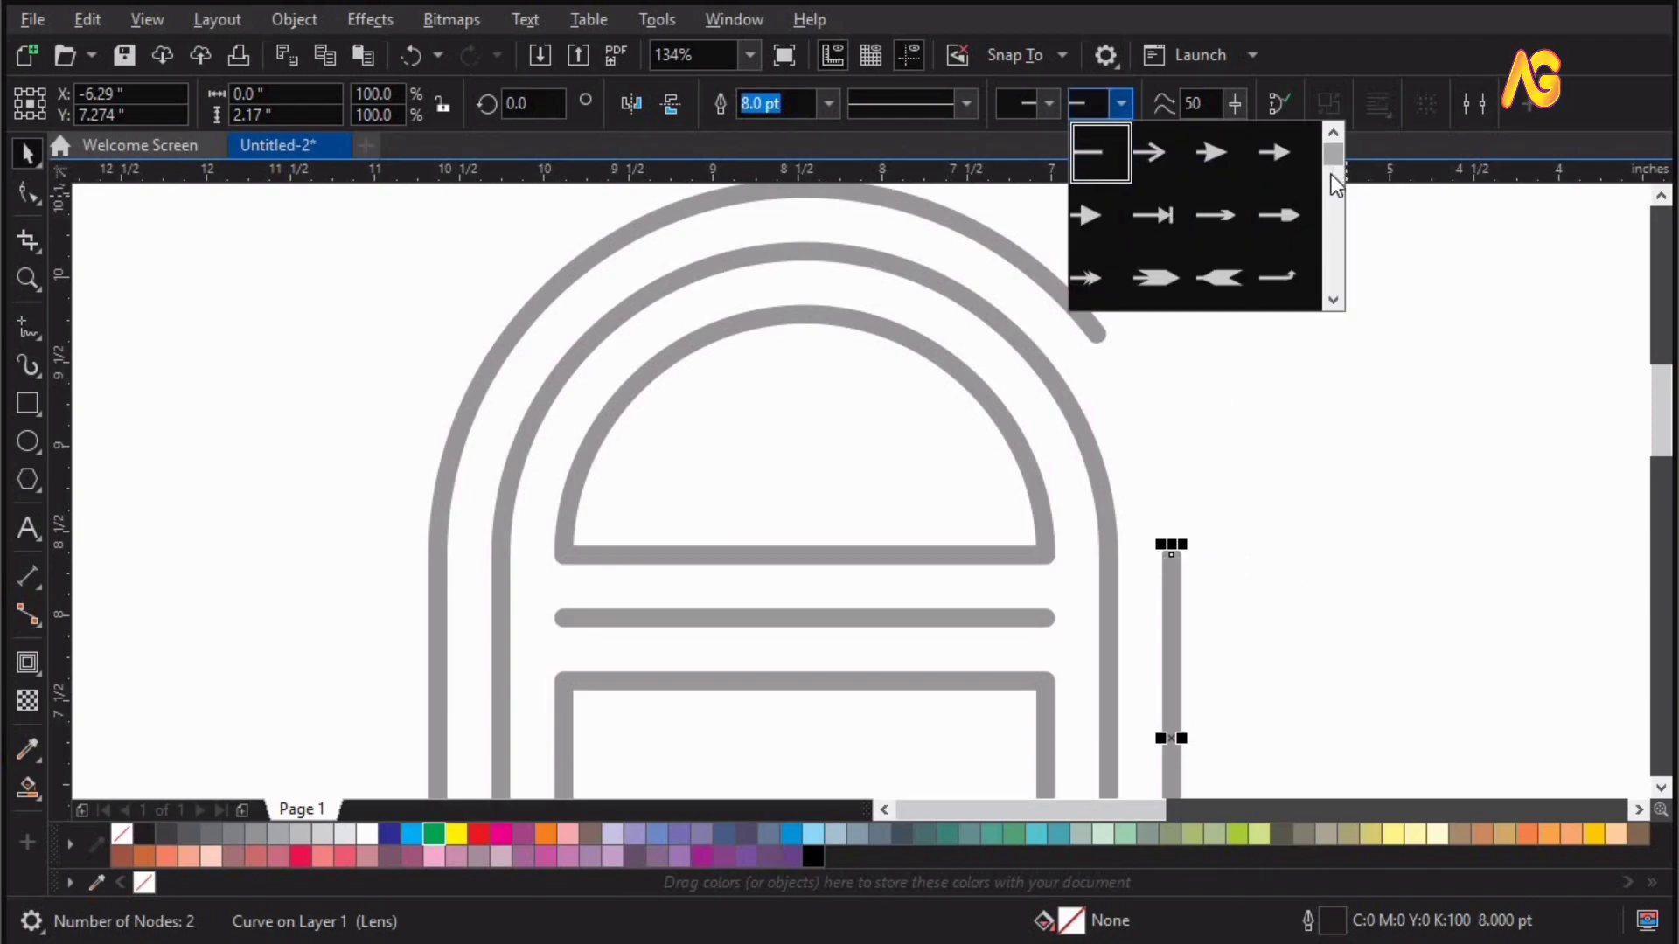
pyautogui.scroll(-3, 1333, 198)
pyautogui.scroll(-2, 1331, 201)
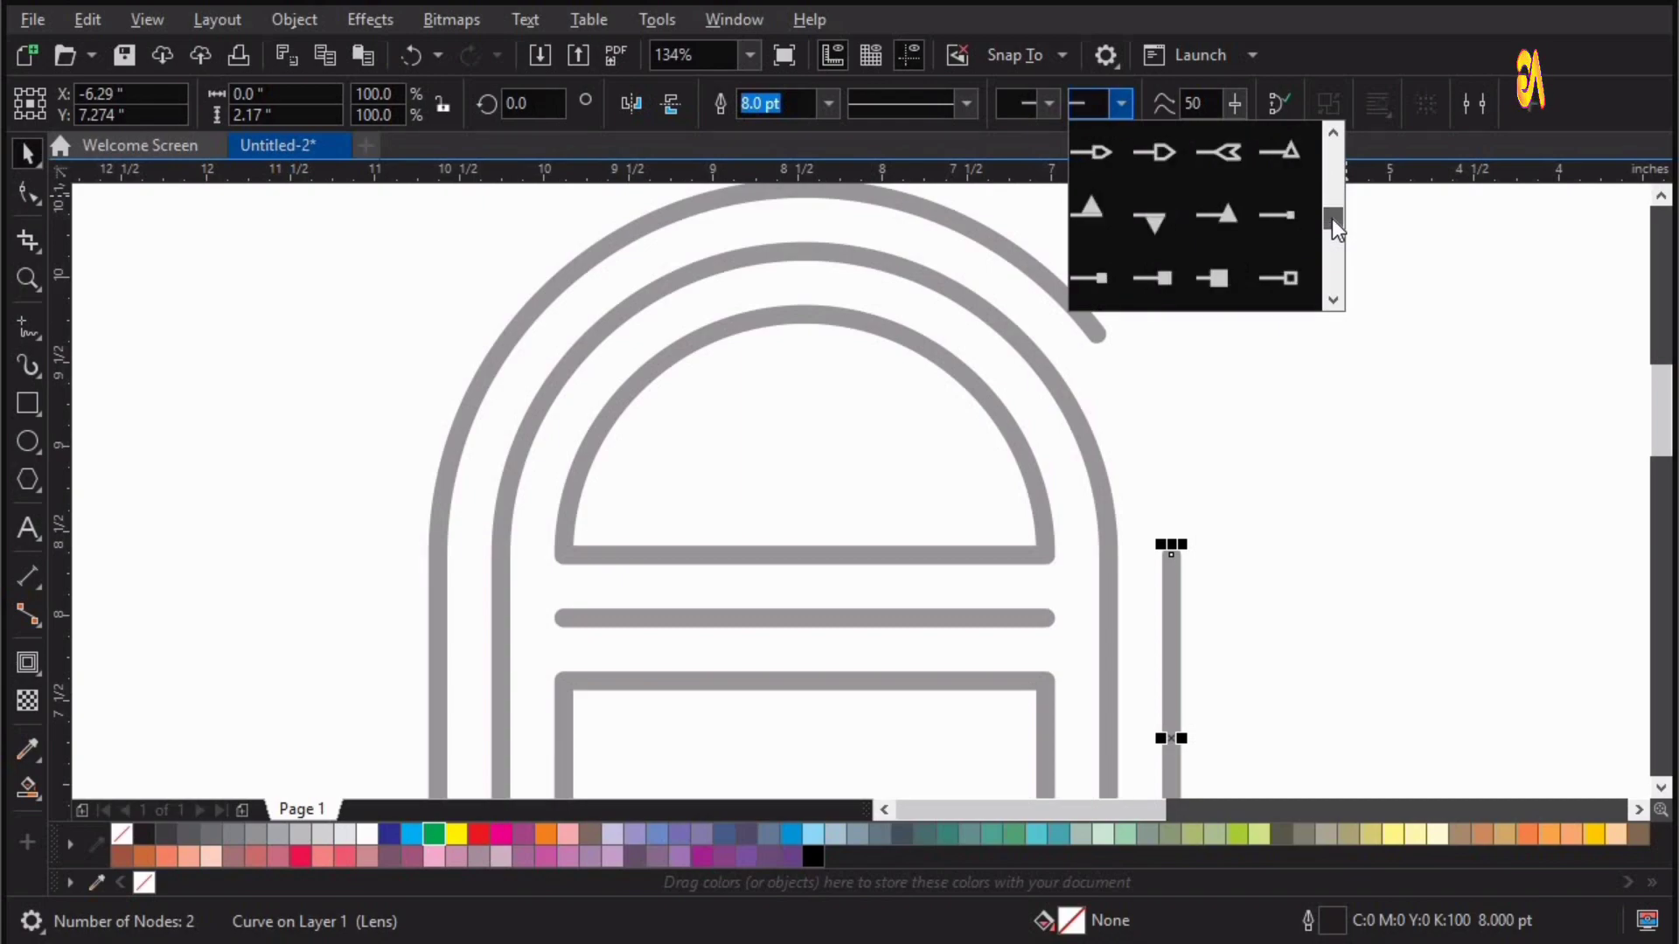
pyautogui.scroll(-2, 1331, 224)
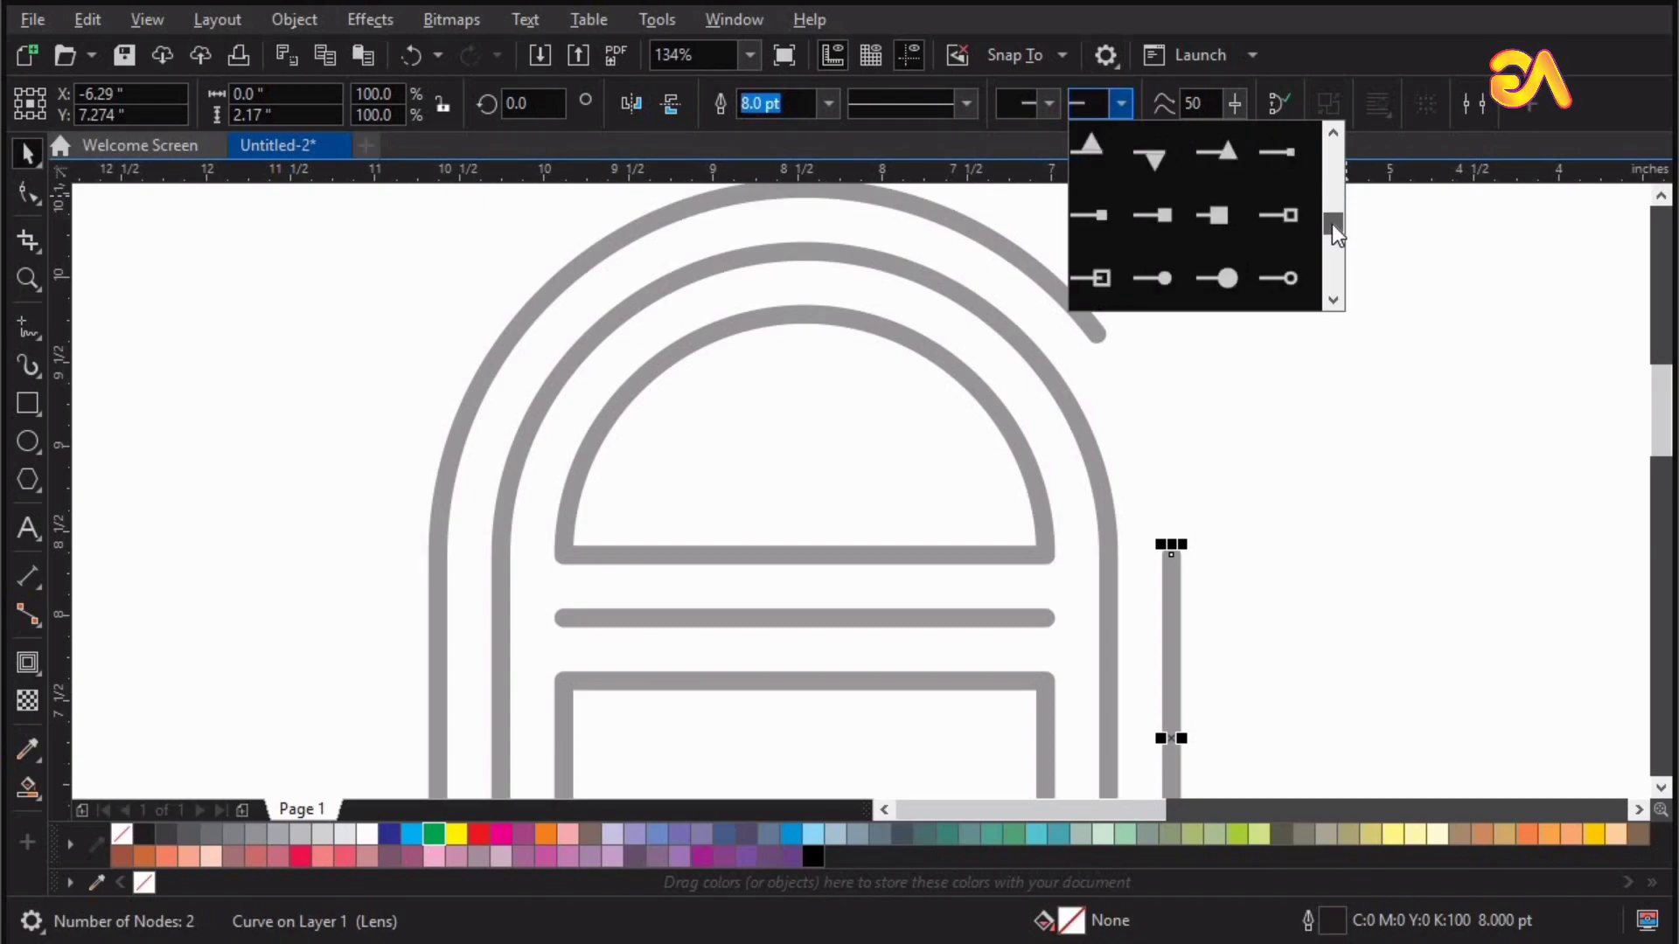
pyautogui.click(1137, 295)
pyautogui.scroll(-1, 1226, 553)
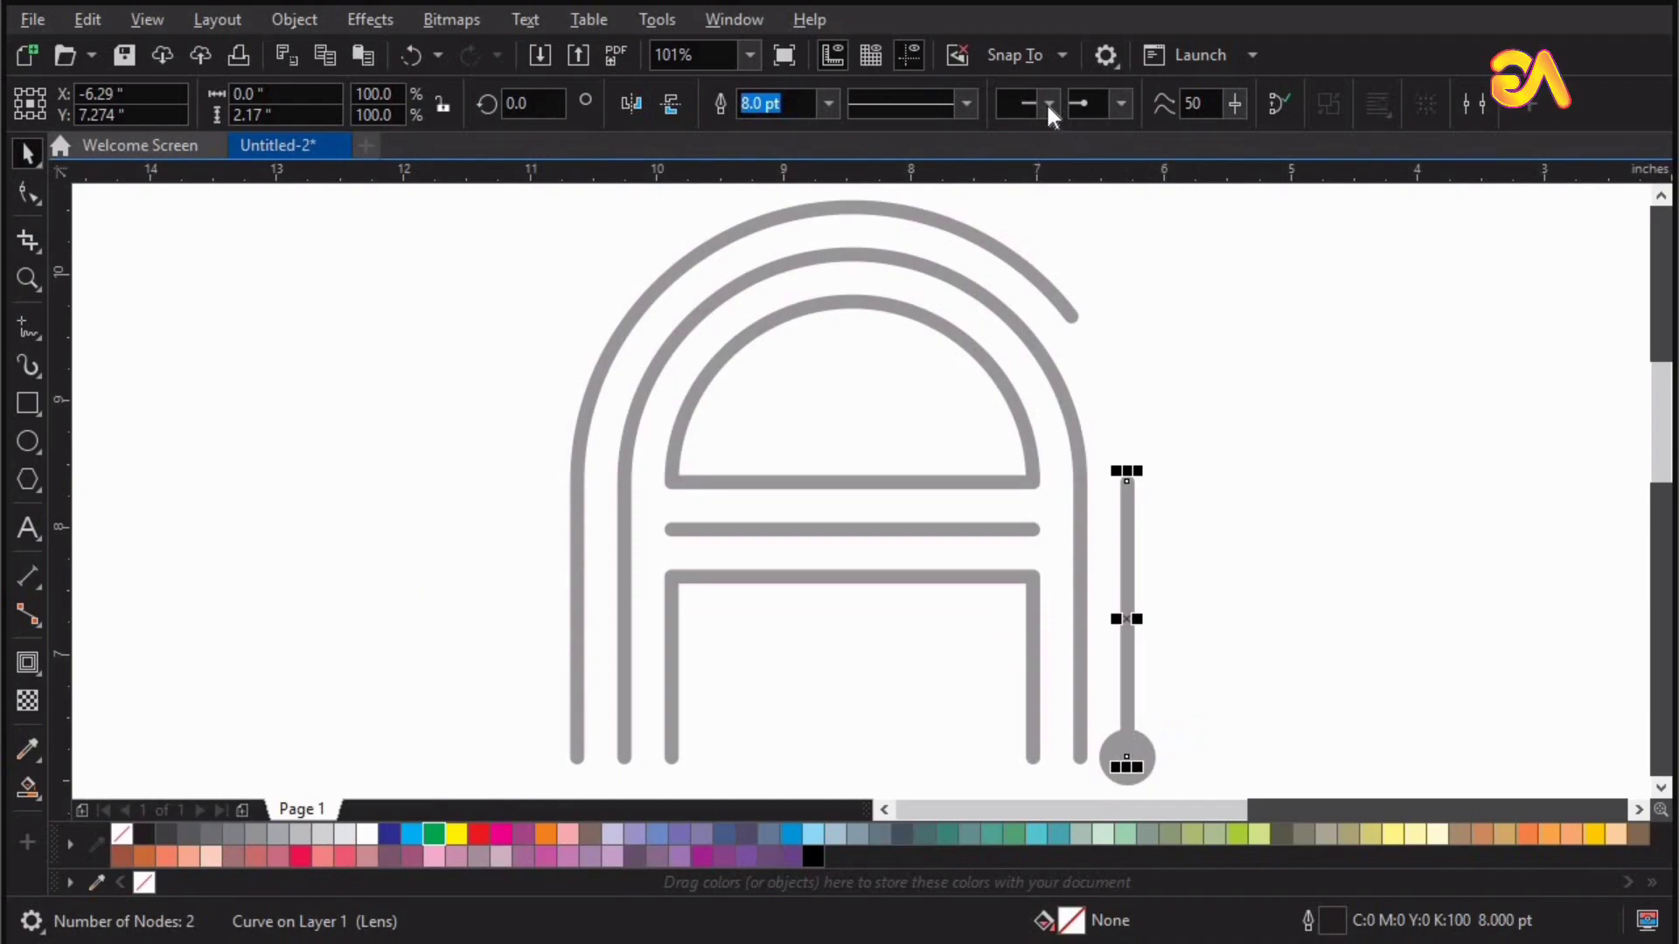
pyautogui.hotkey('ctrl', 'z')
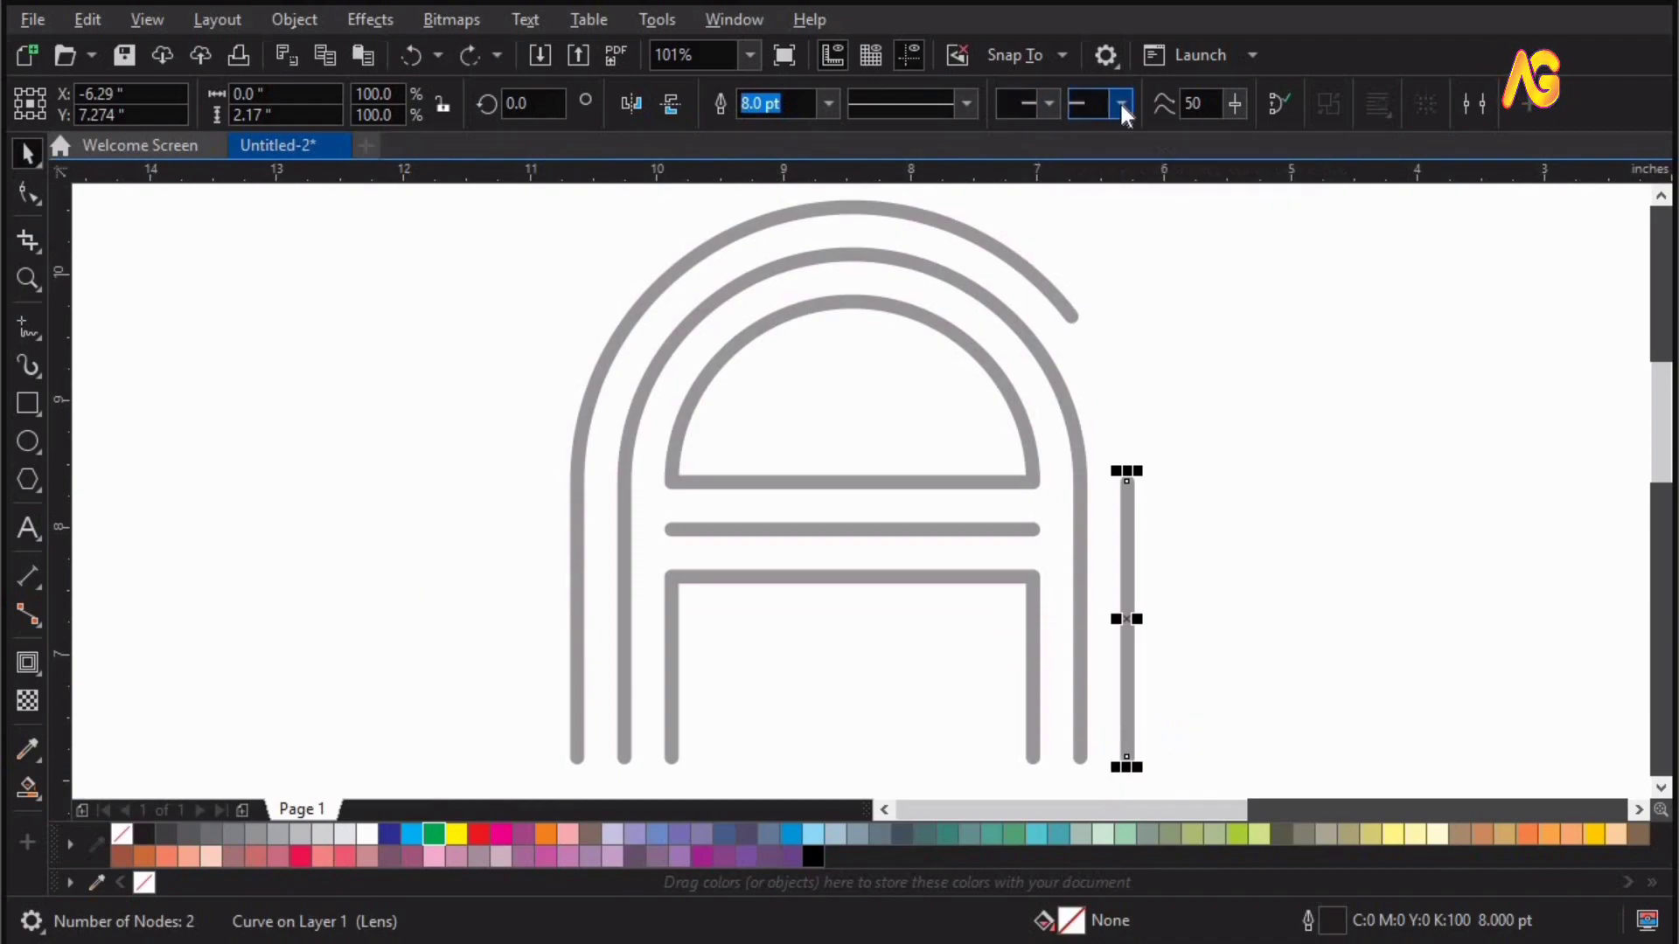
# Add filled round dot arrowheads to both the lower and upper ends of the separated right outer leg.
pyautogui.click(1121, 103)
pyautogui.scroll(-6, 1329, 213)
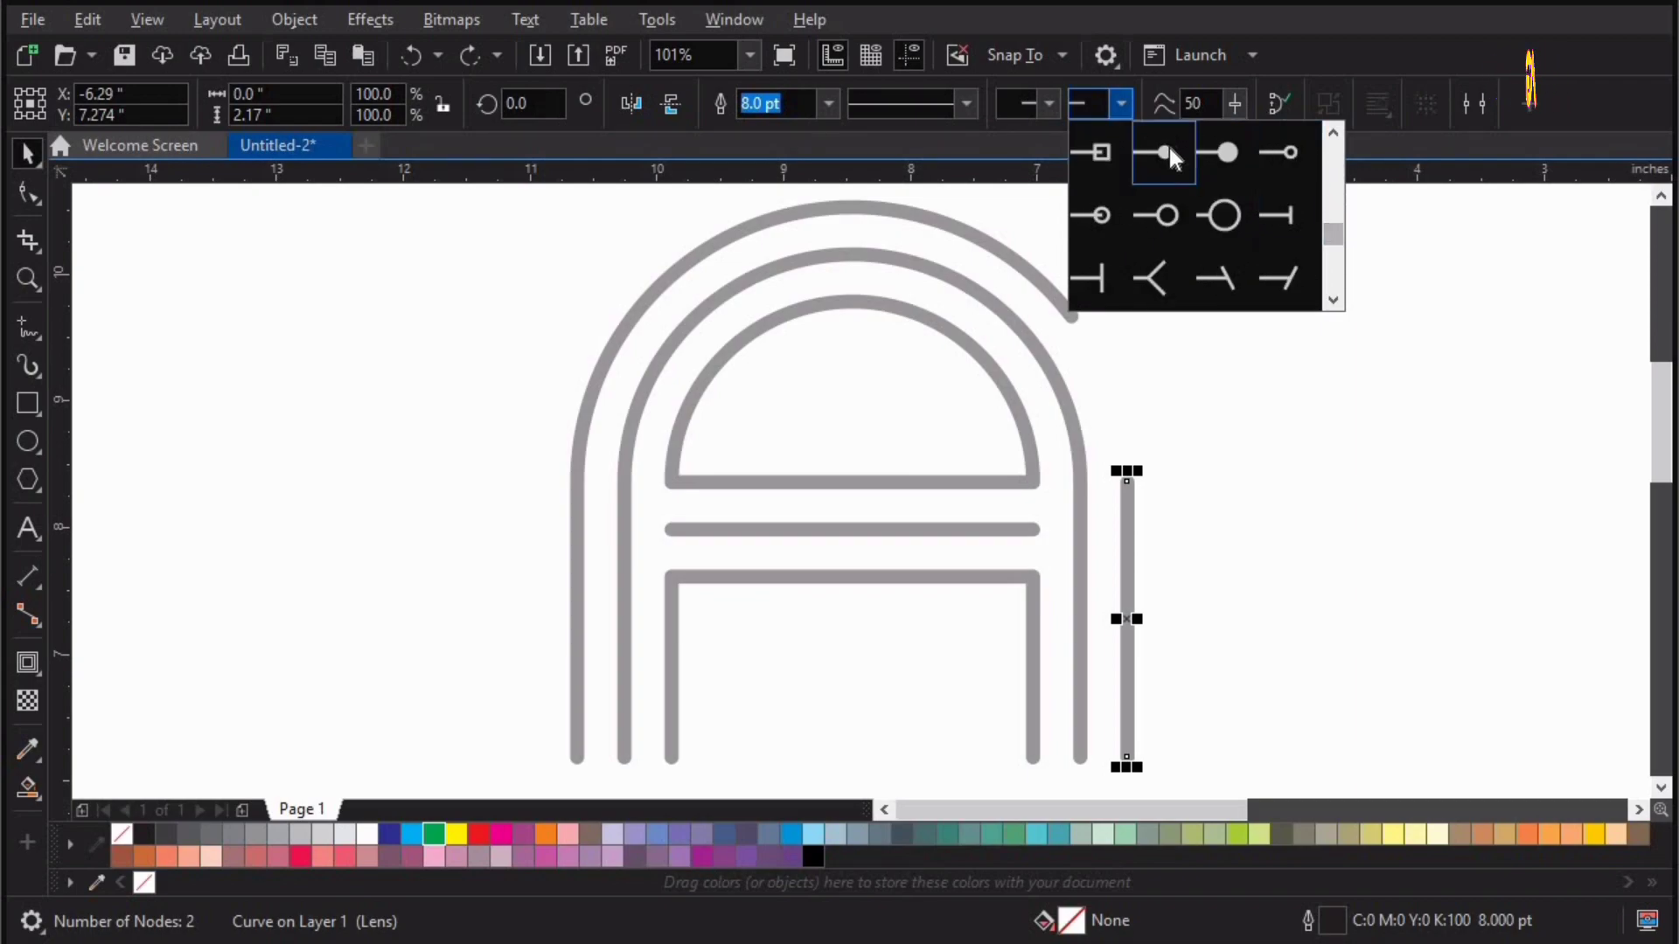
pyautogui.click(1169, 149)
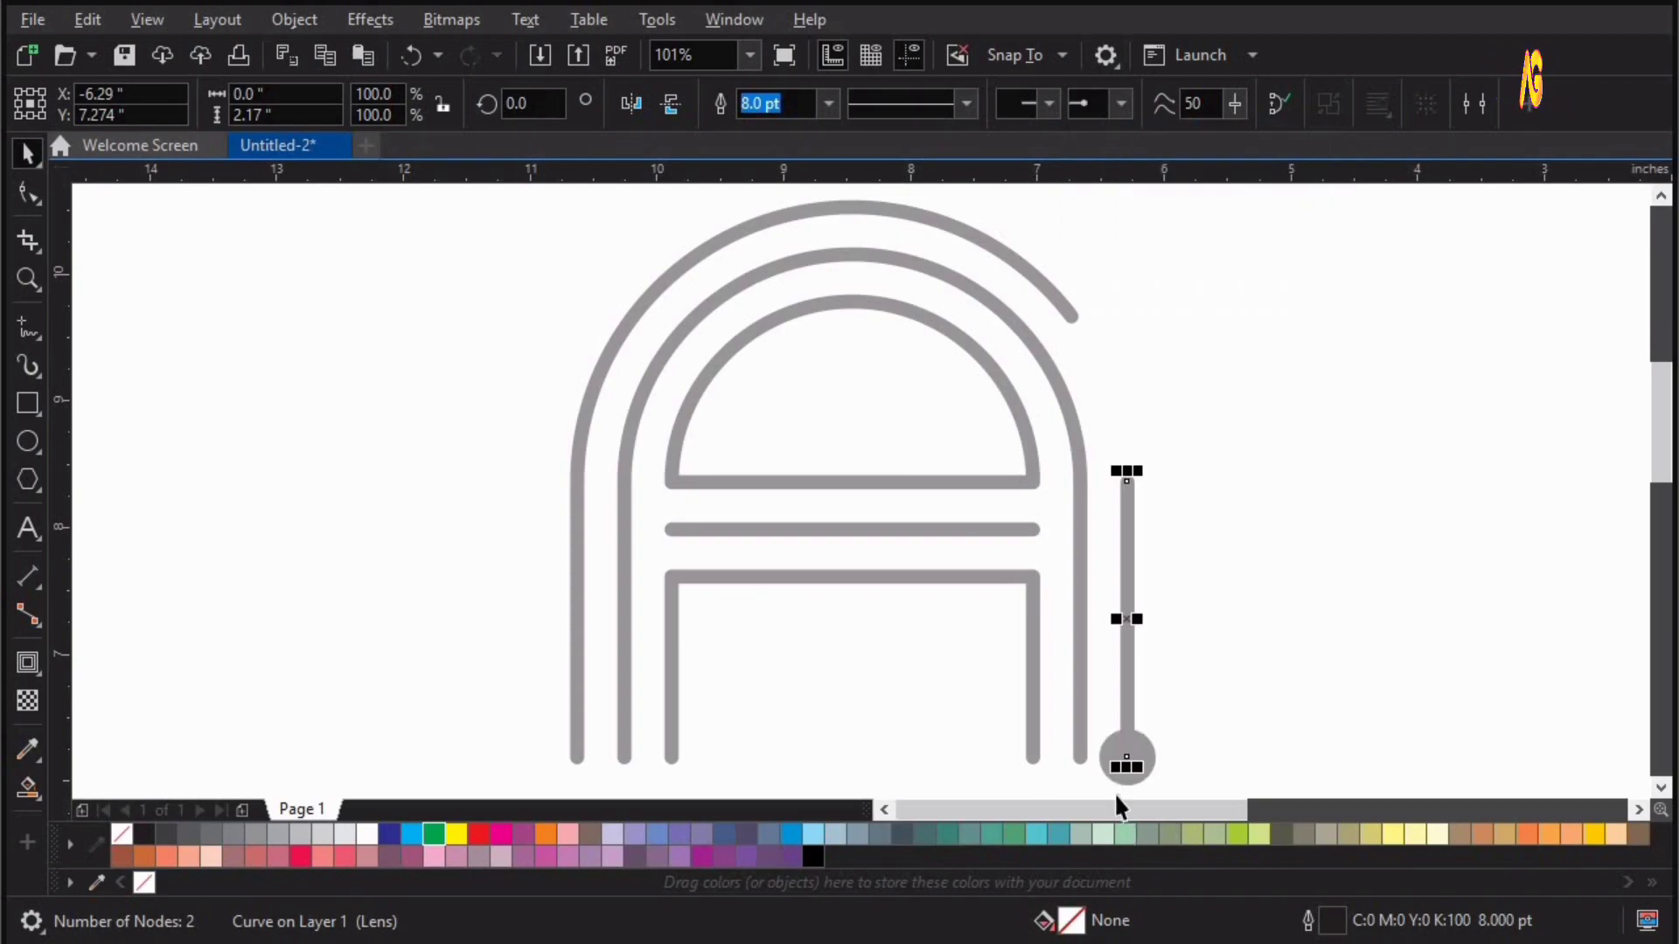
pyautogui.click(1050, 104)
pyautogui.scroll(-6, 1261, 201)
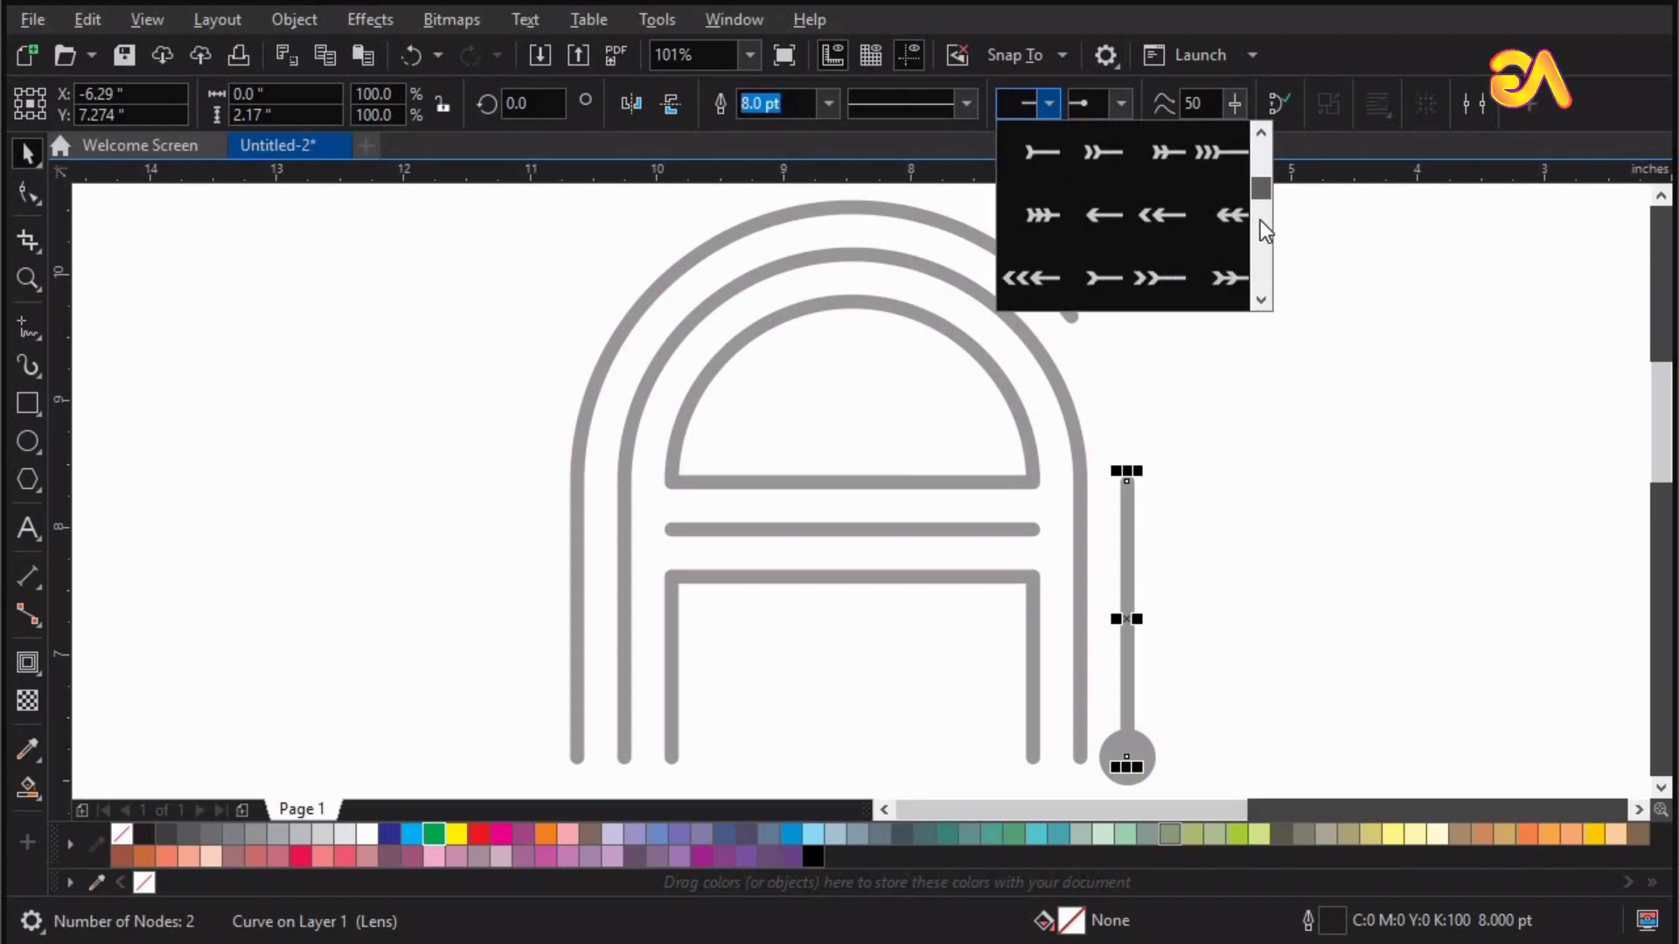
pyautogui.click(1154, 215)
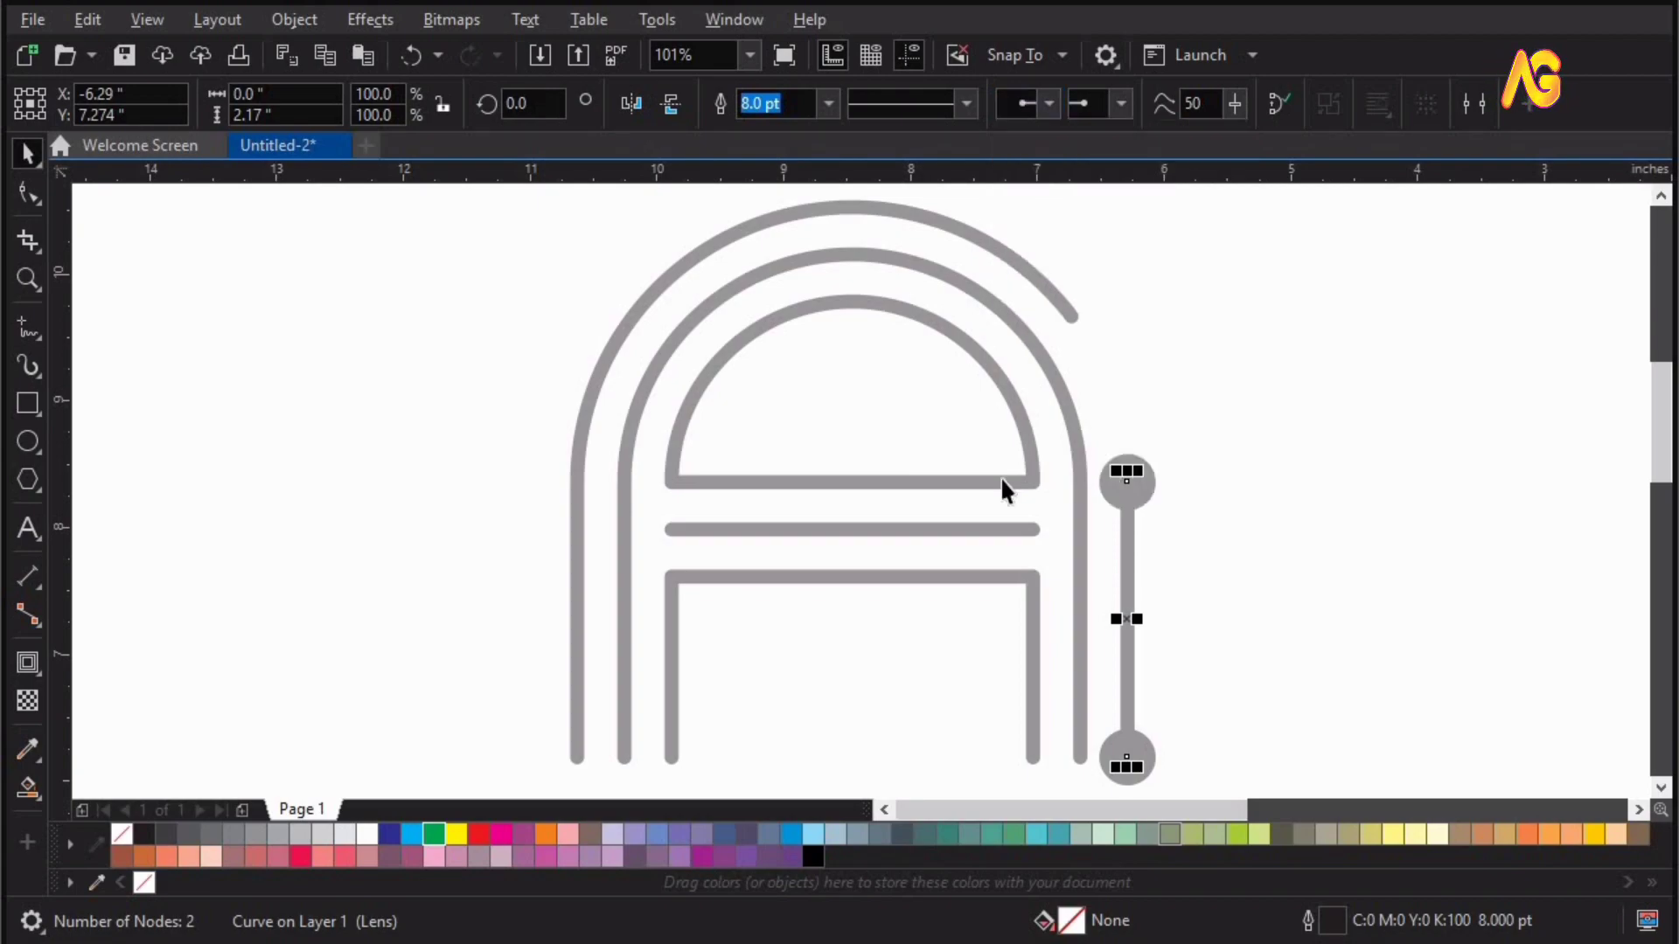
pyautogui.click(1265, 463)
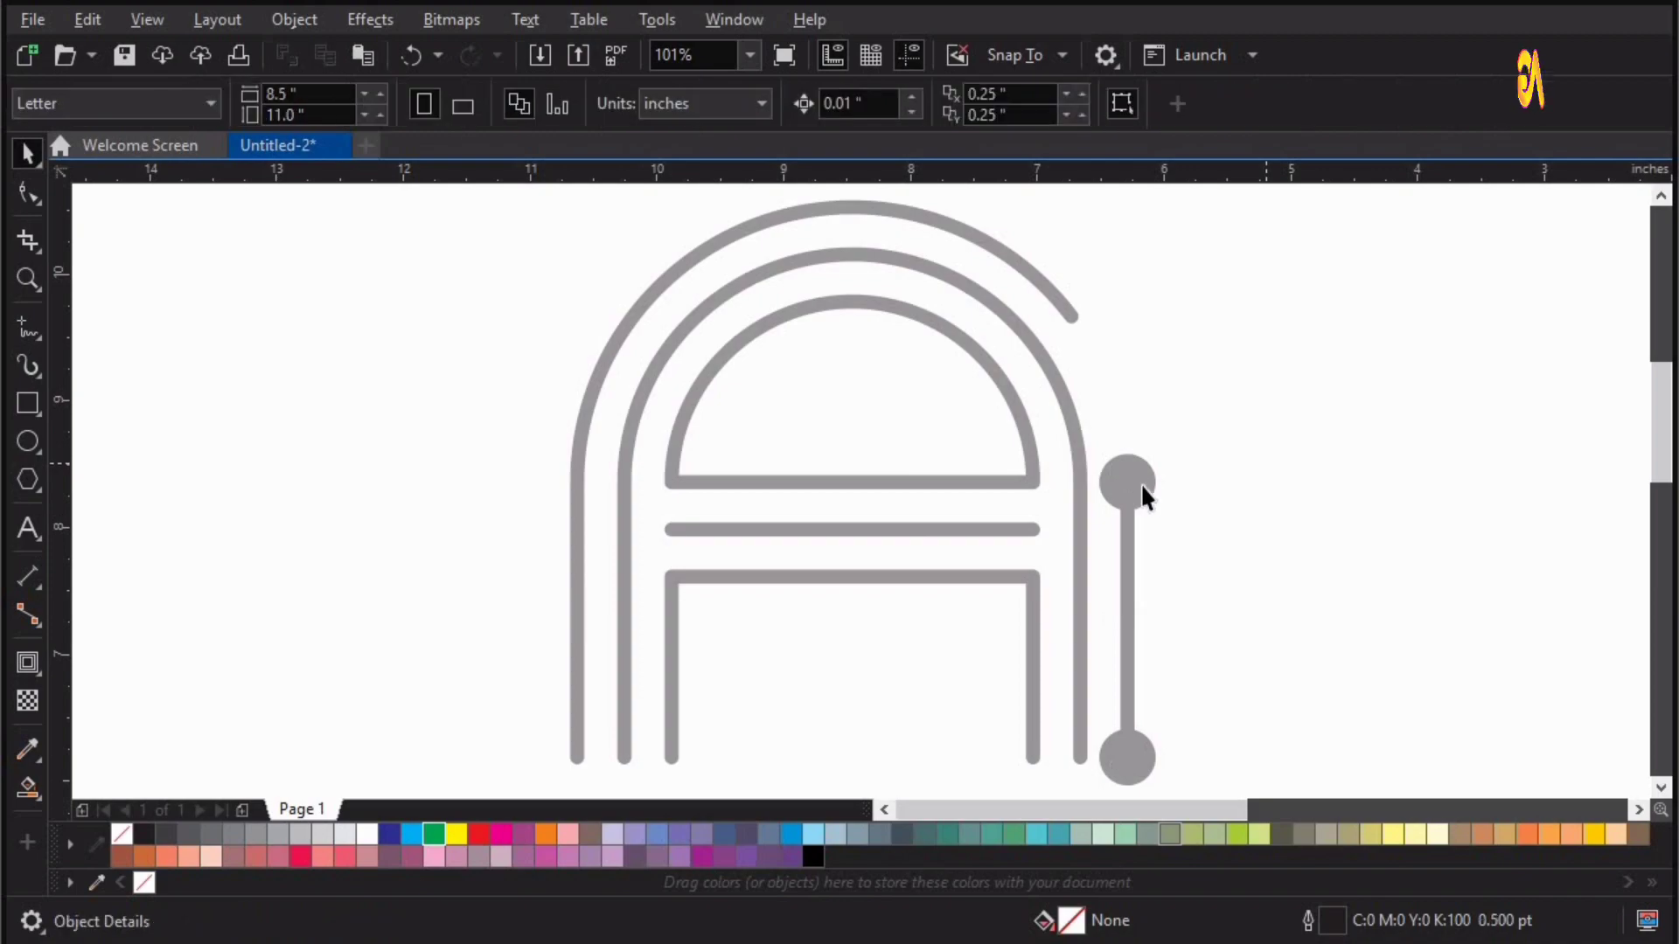
# Set the calligraphy stretch of the right outer leg's outline to 50%.
pyautogui.click(1129, 548)
pyautogui.press('F12')
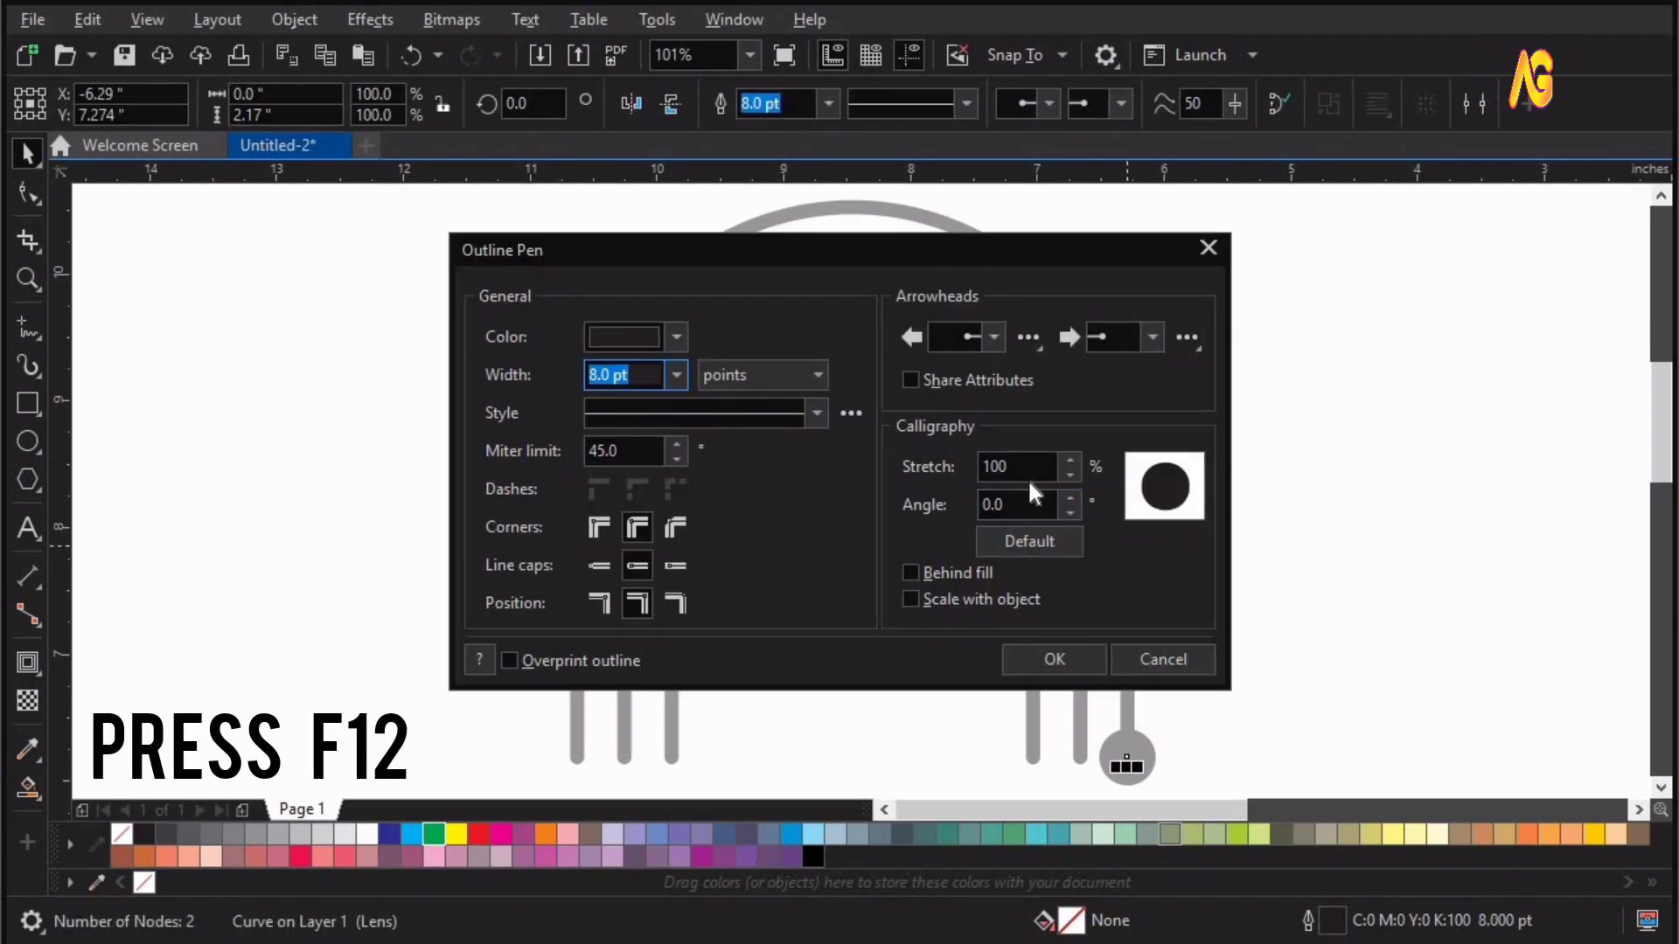
pyautogui.doubleClick(1010, 468)
pyautogui.write('50')
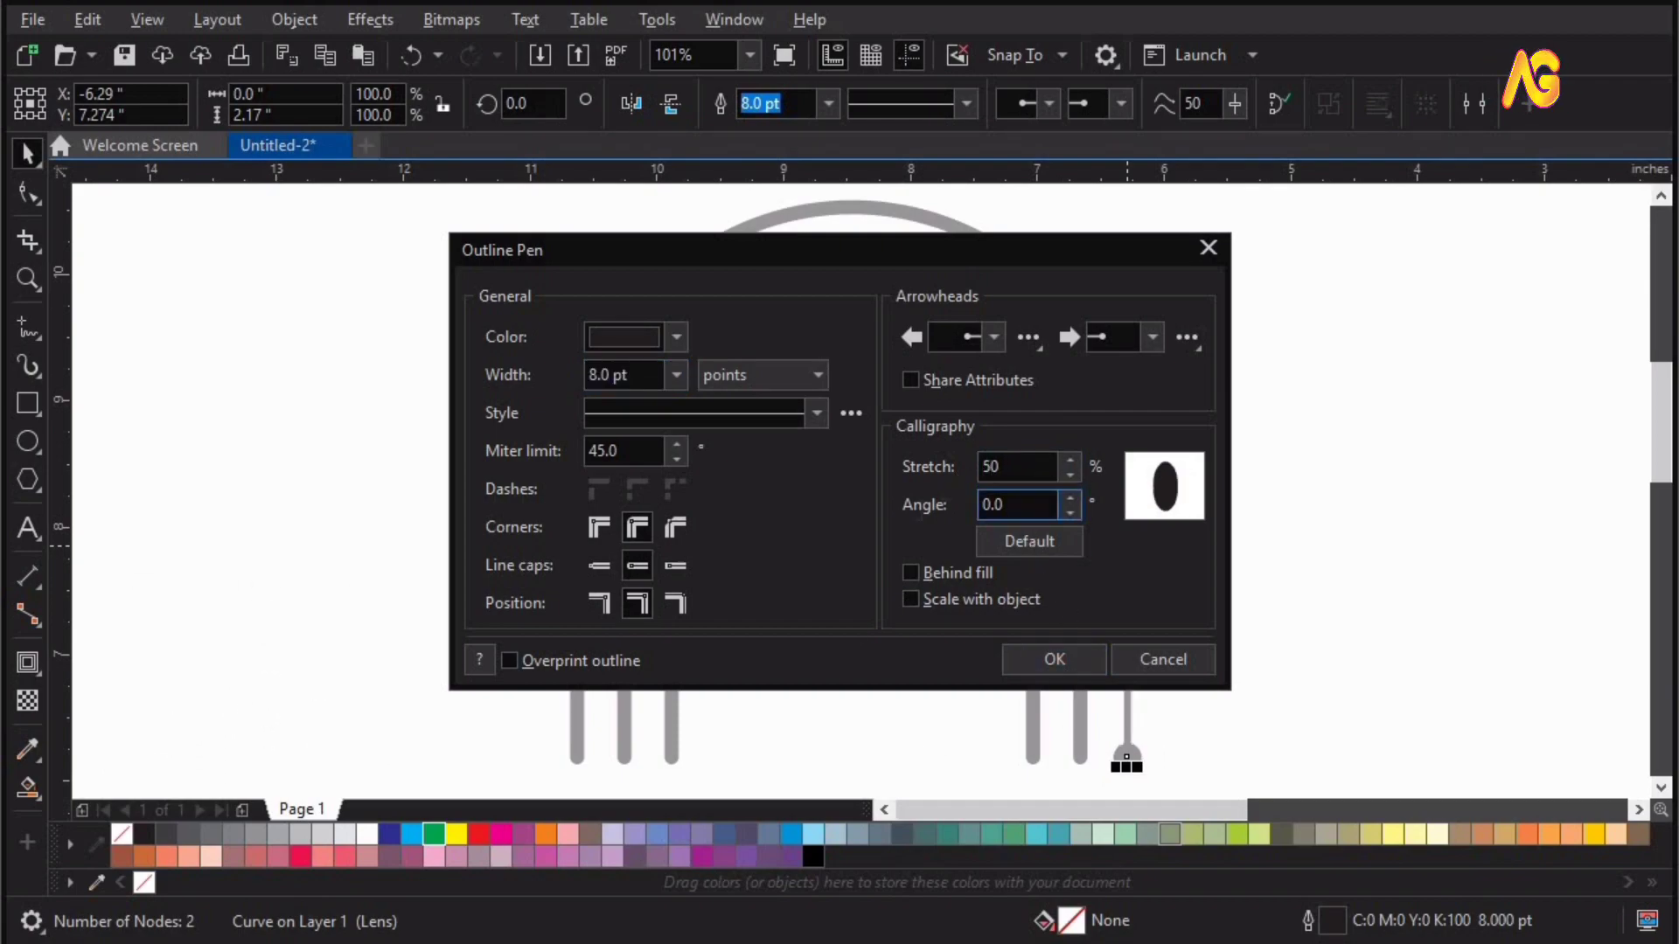
# Try calligraphy angles of 50° and 70° for the right outer leg's outline.
pyautogui.write('50')
pyautogui.press('Tab')
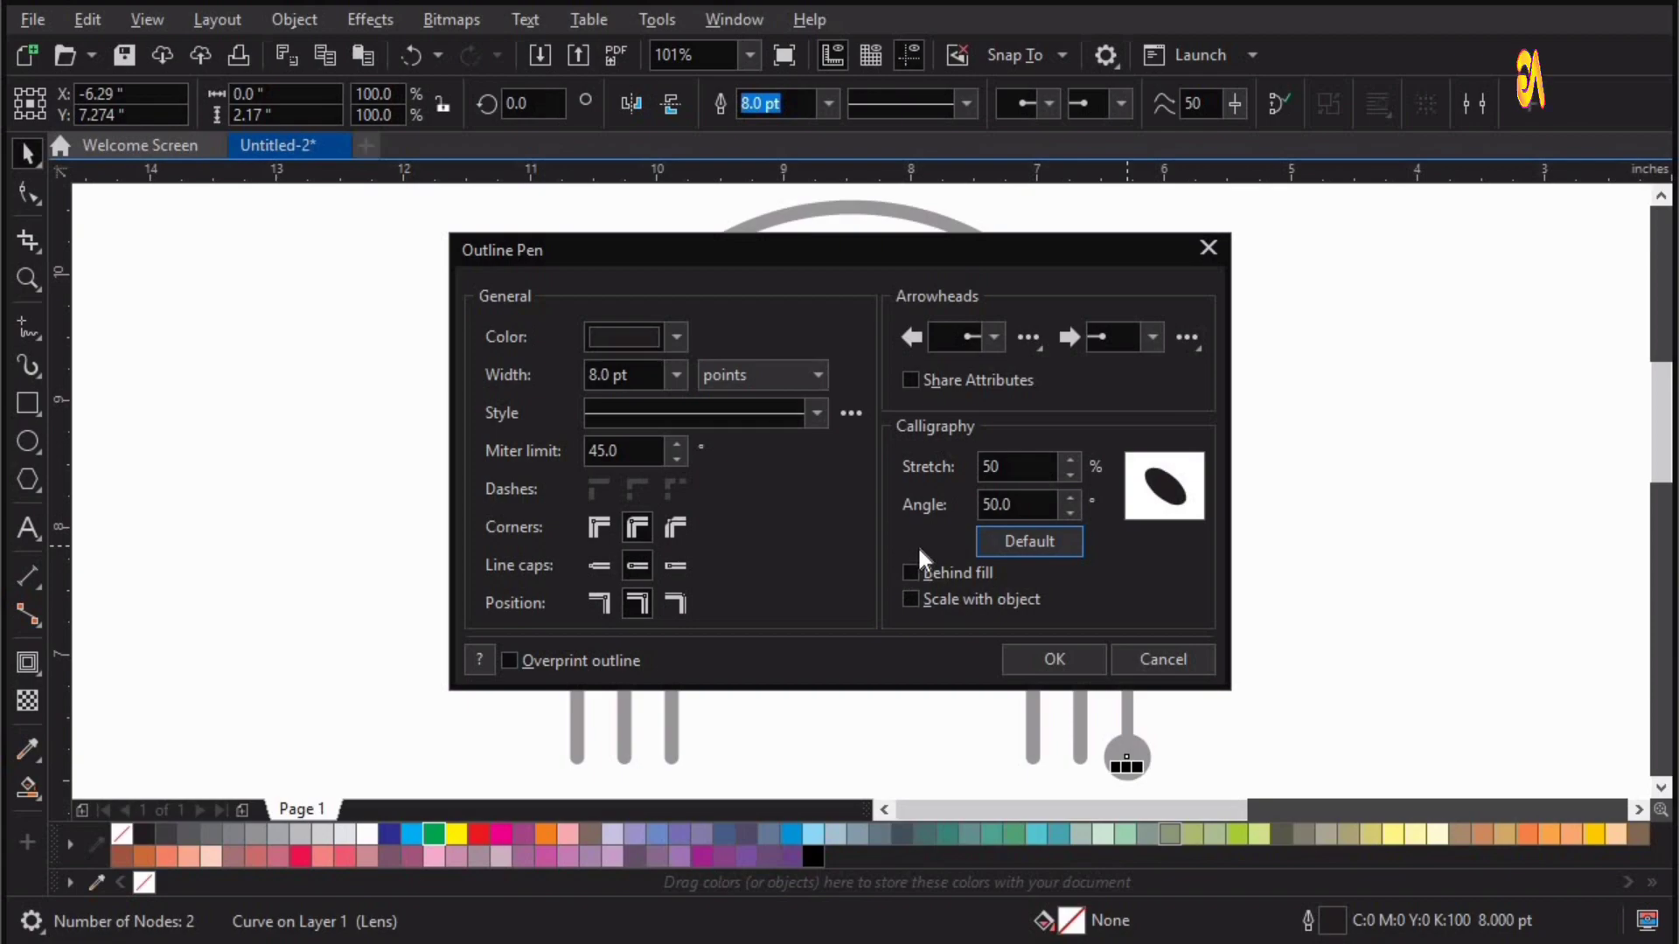
pyautogui.hotkey('shift', 'Tab')
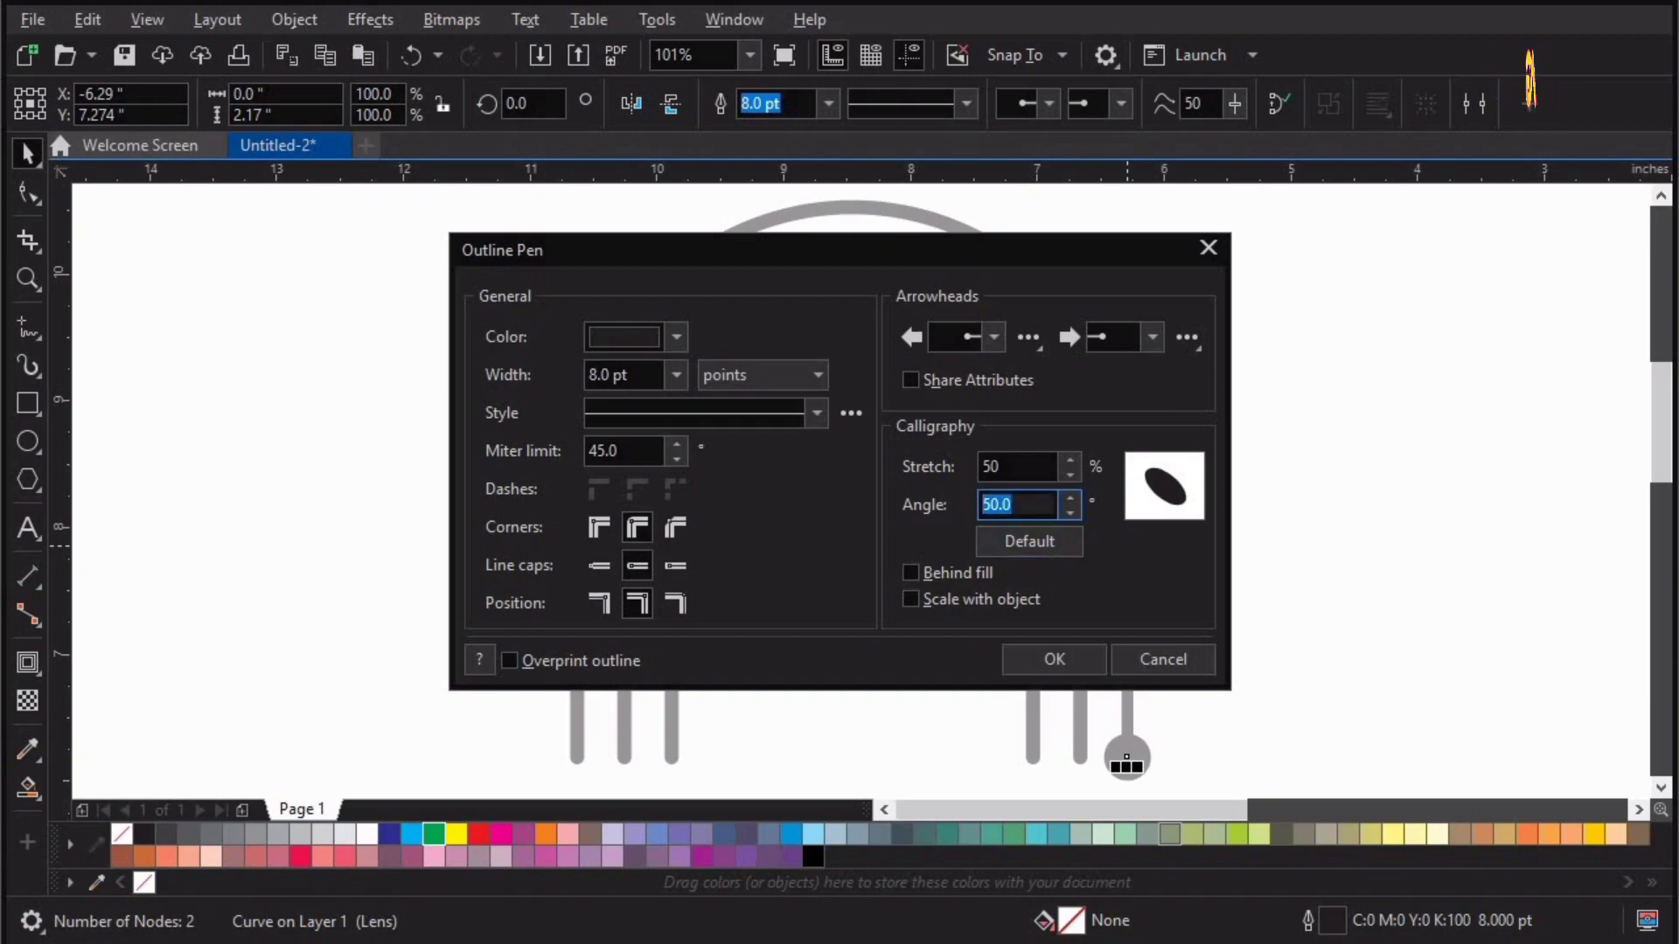
pyautogui.write('70')
pyautogui.press('Tab')
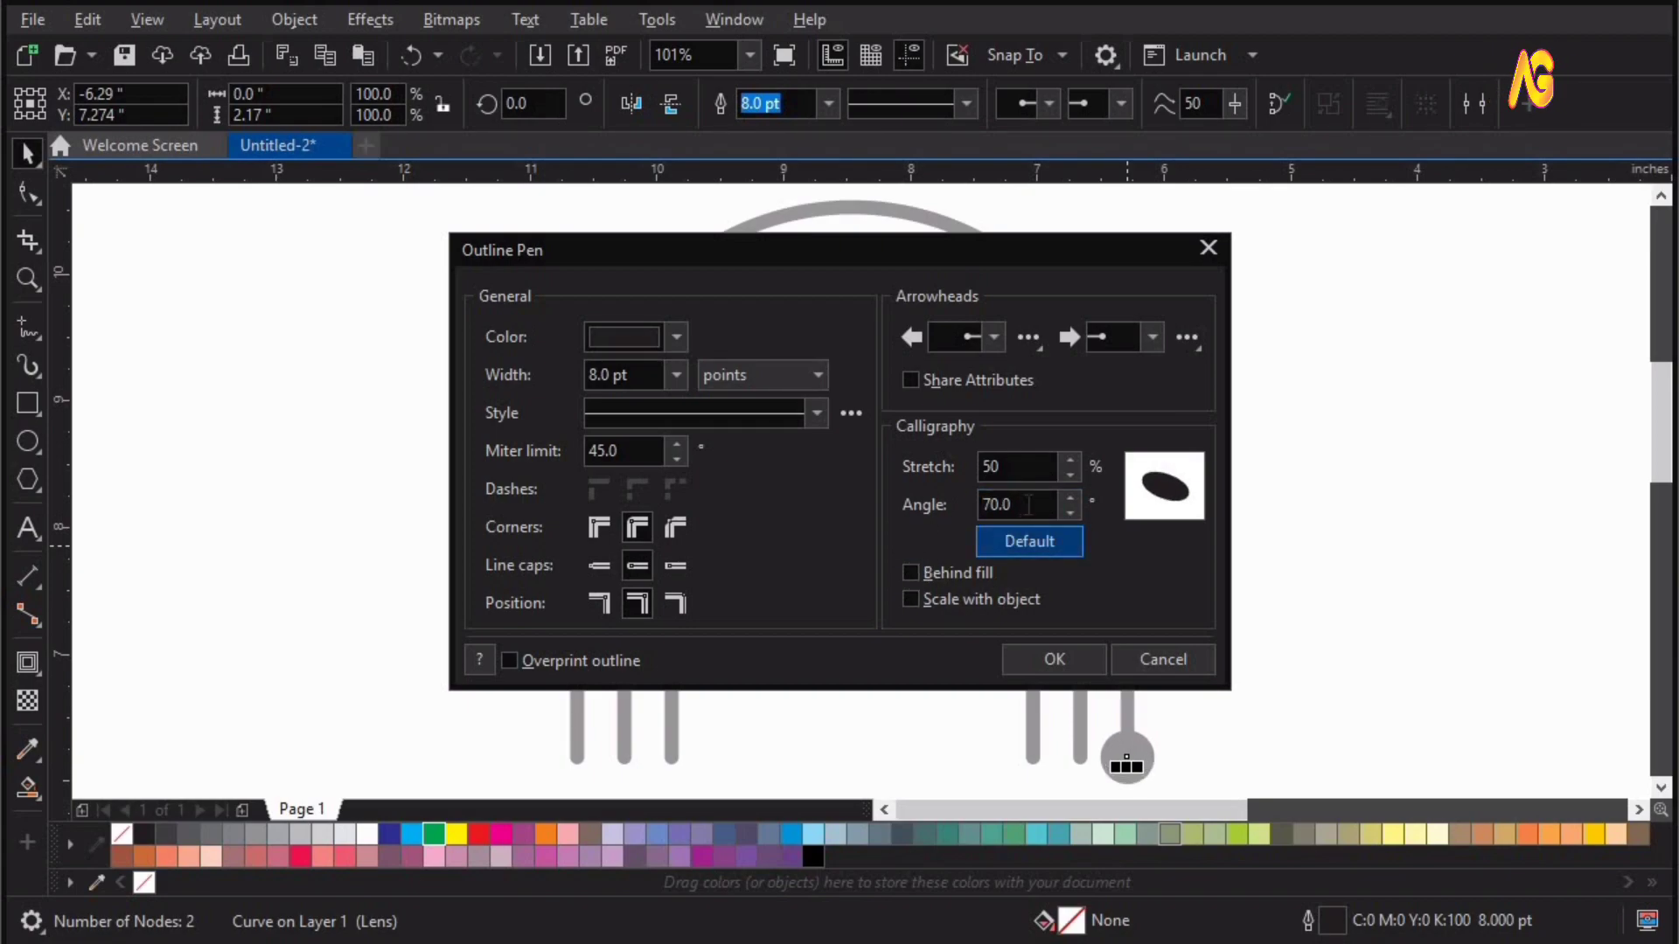
# Set the calligraphy angle of the right outer leg's outline to 100° and apply the outline settings.
pyautogui.hotkey('shift', 'Tab')
pyautogui.write('1')
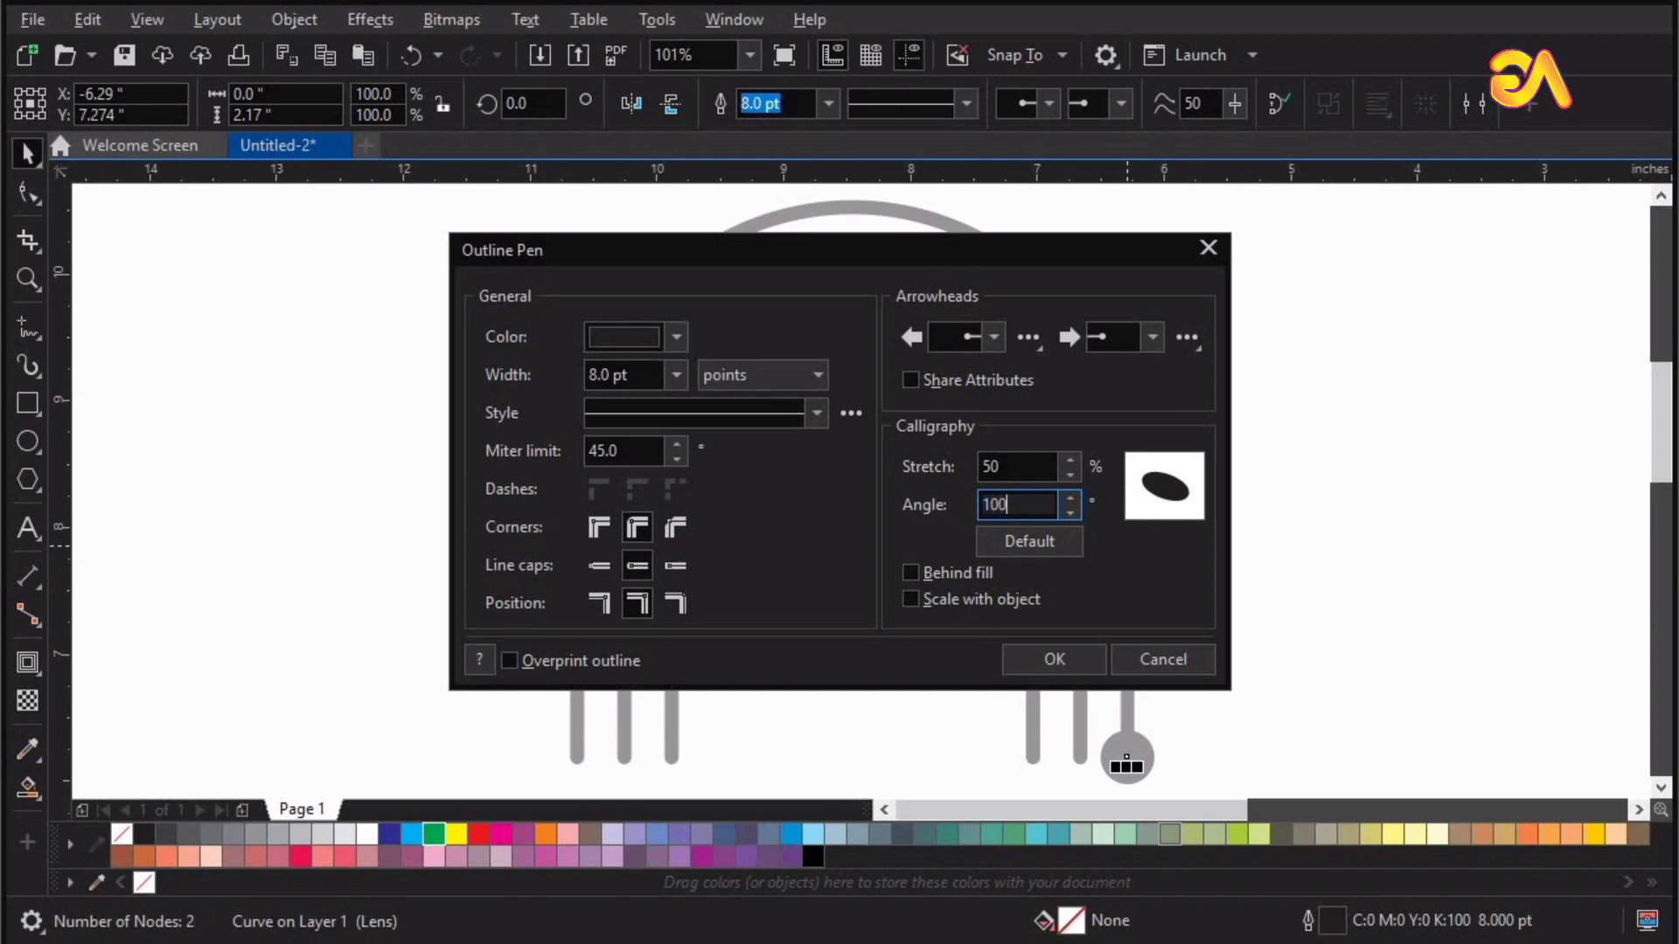
pyautogui.press('Tab')
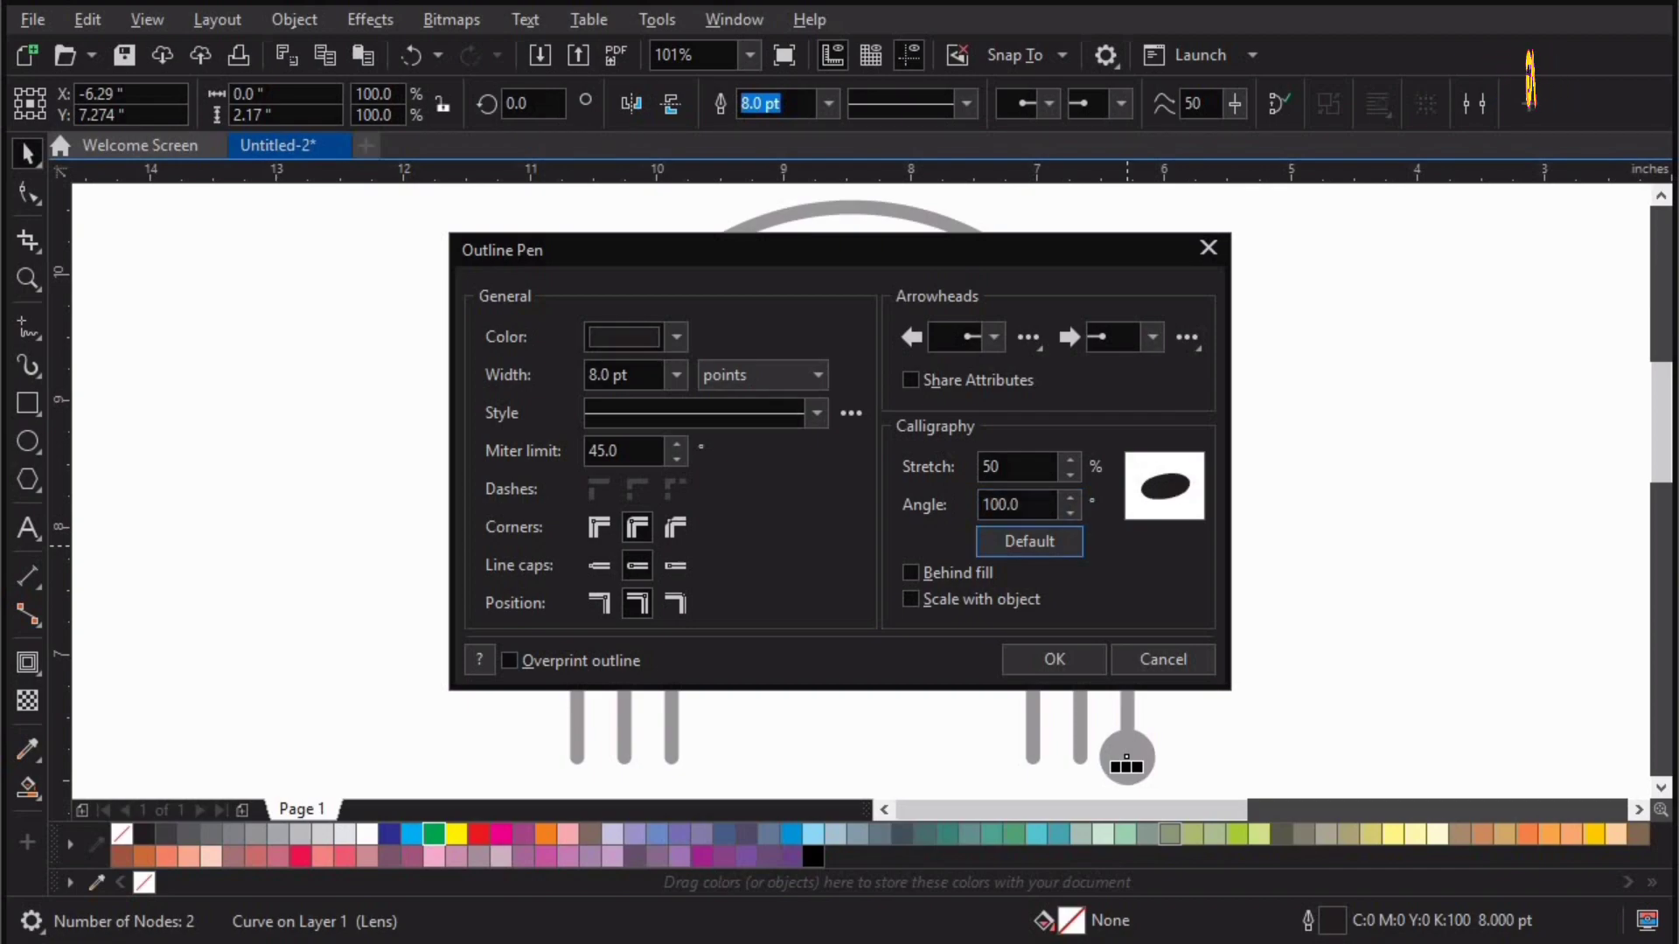
pyautogui.click(1052, 662)
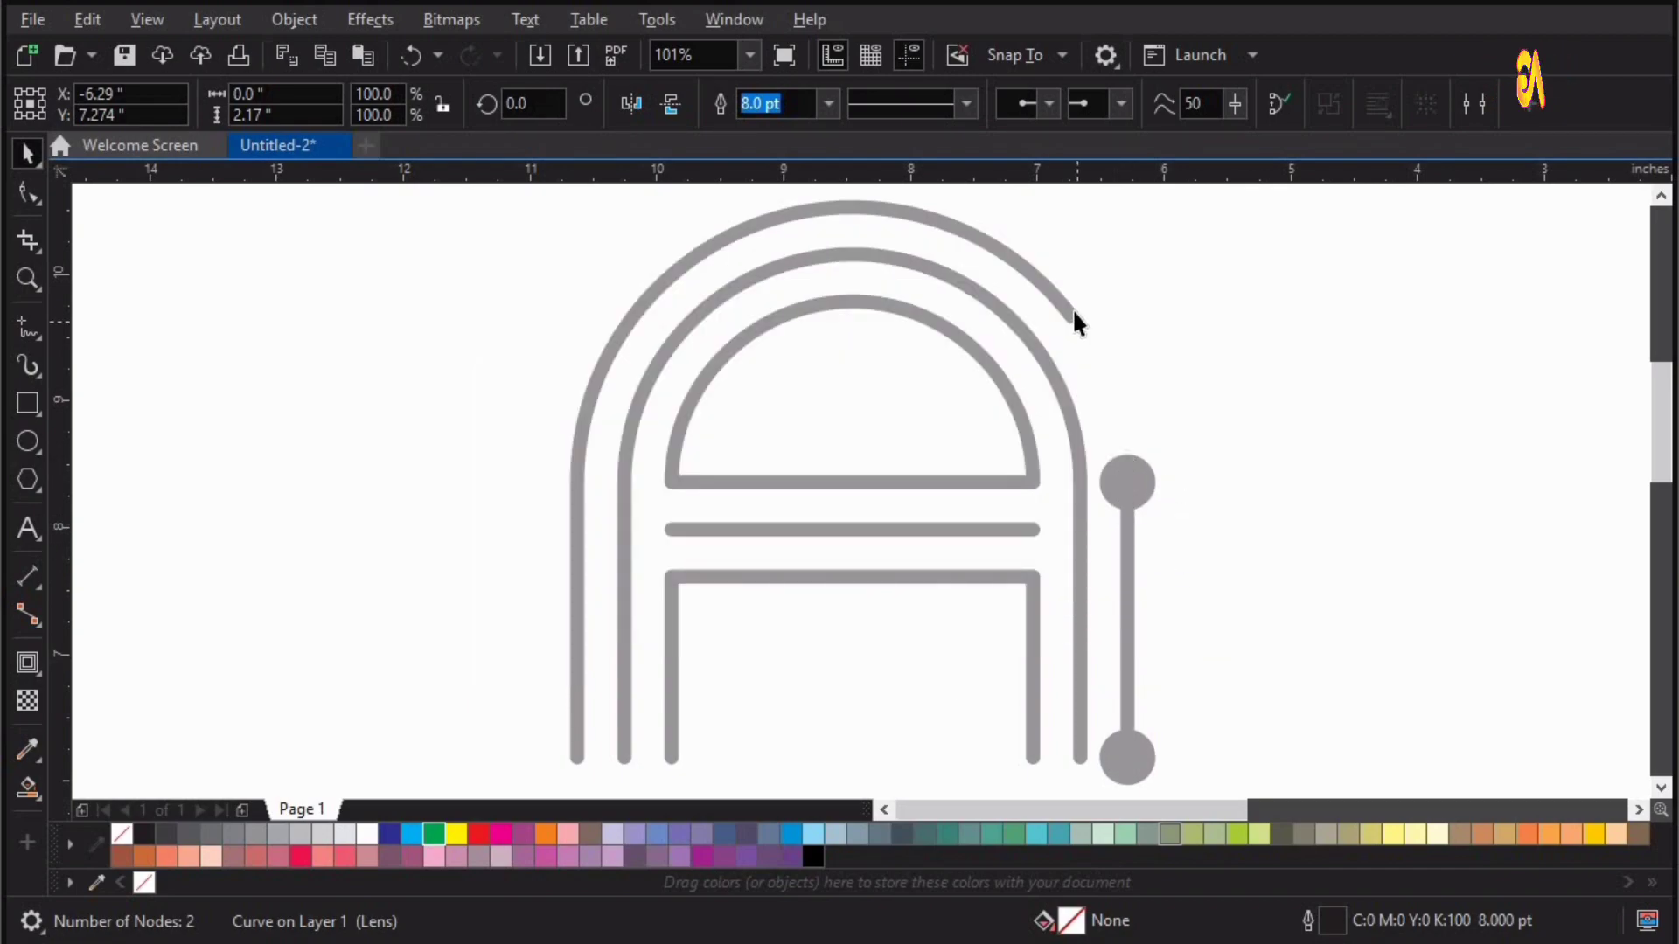
# Add a filled round dot arrowhead to the cut upper-right end of the outermost arch.
pyautogui.click(1072, 312)
pyautogui.click(1126, 103)
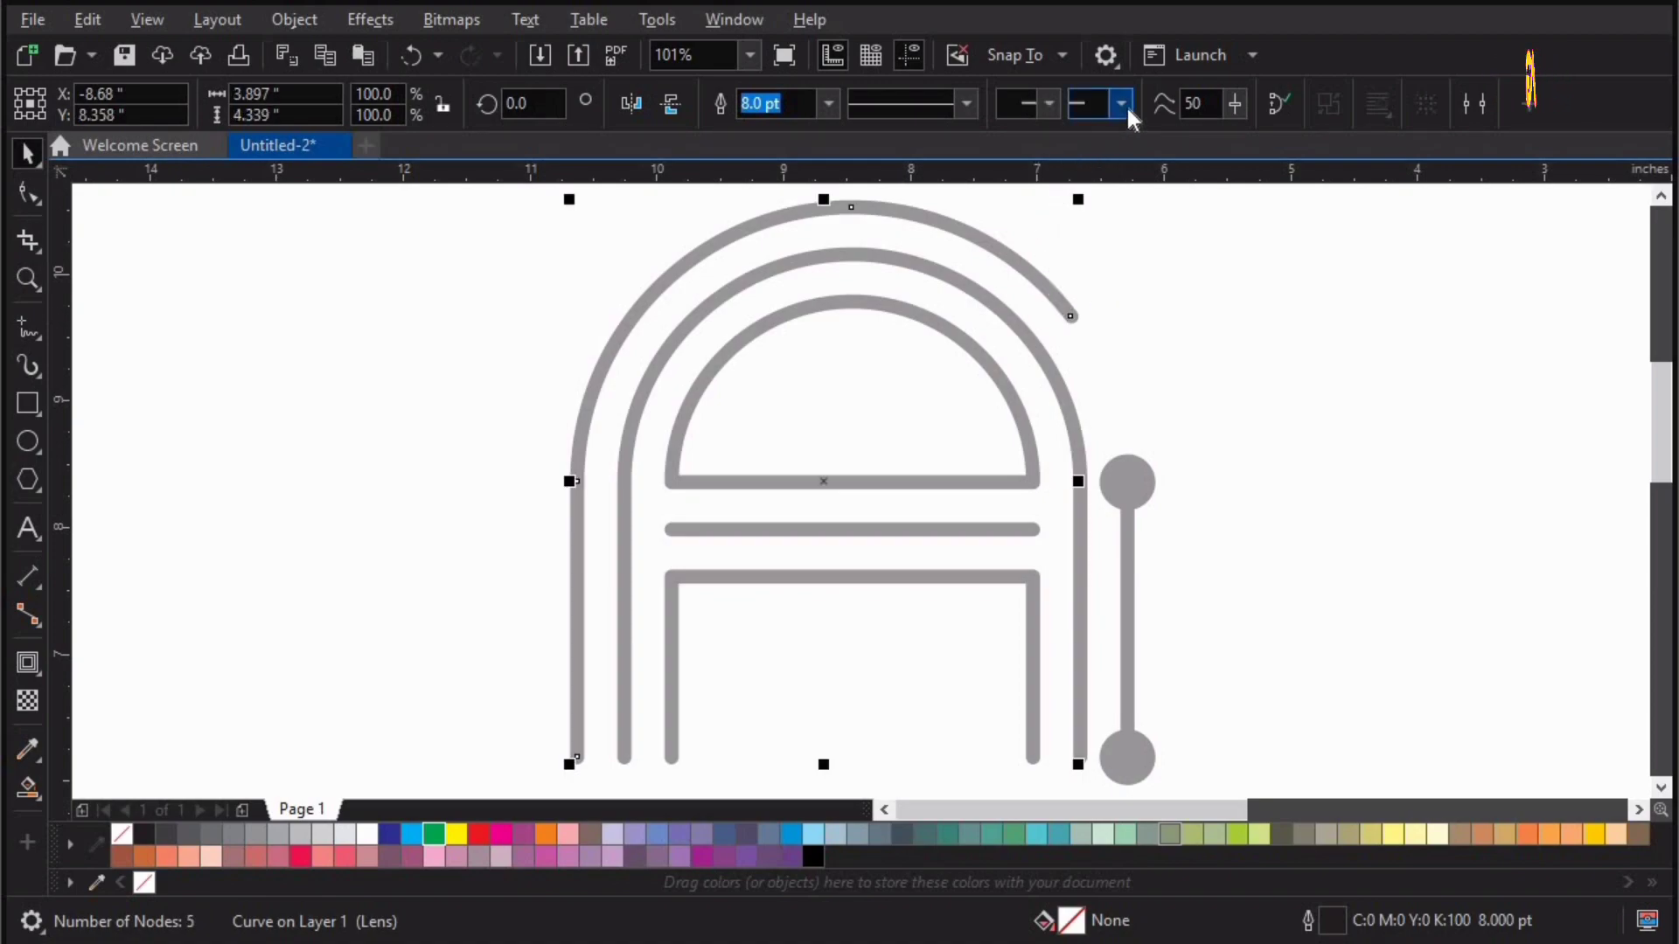
pyautogui.moveTo(1331, 154); pyautogui.dragTo(1334, 230)
pyautogui.click(1164, 280)
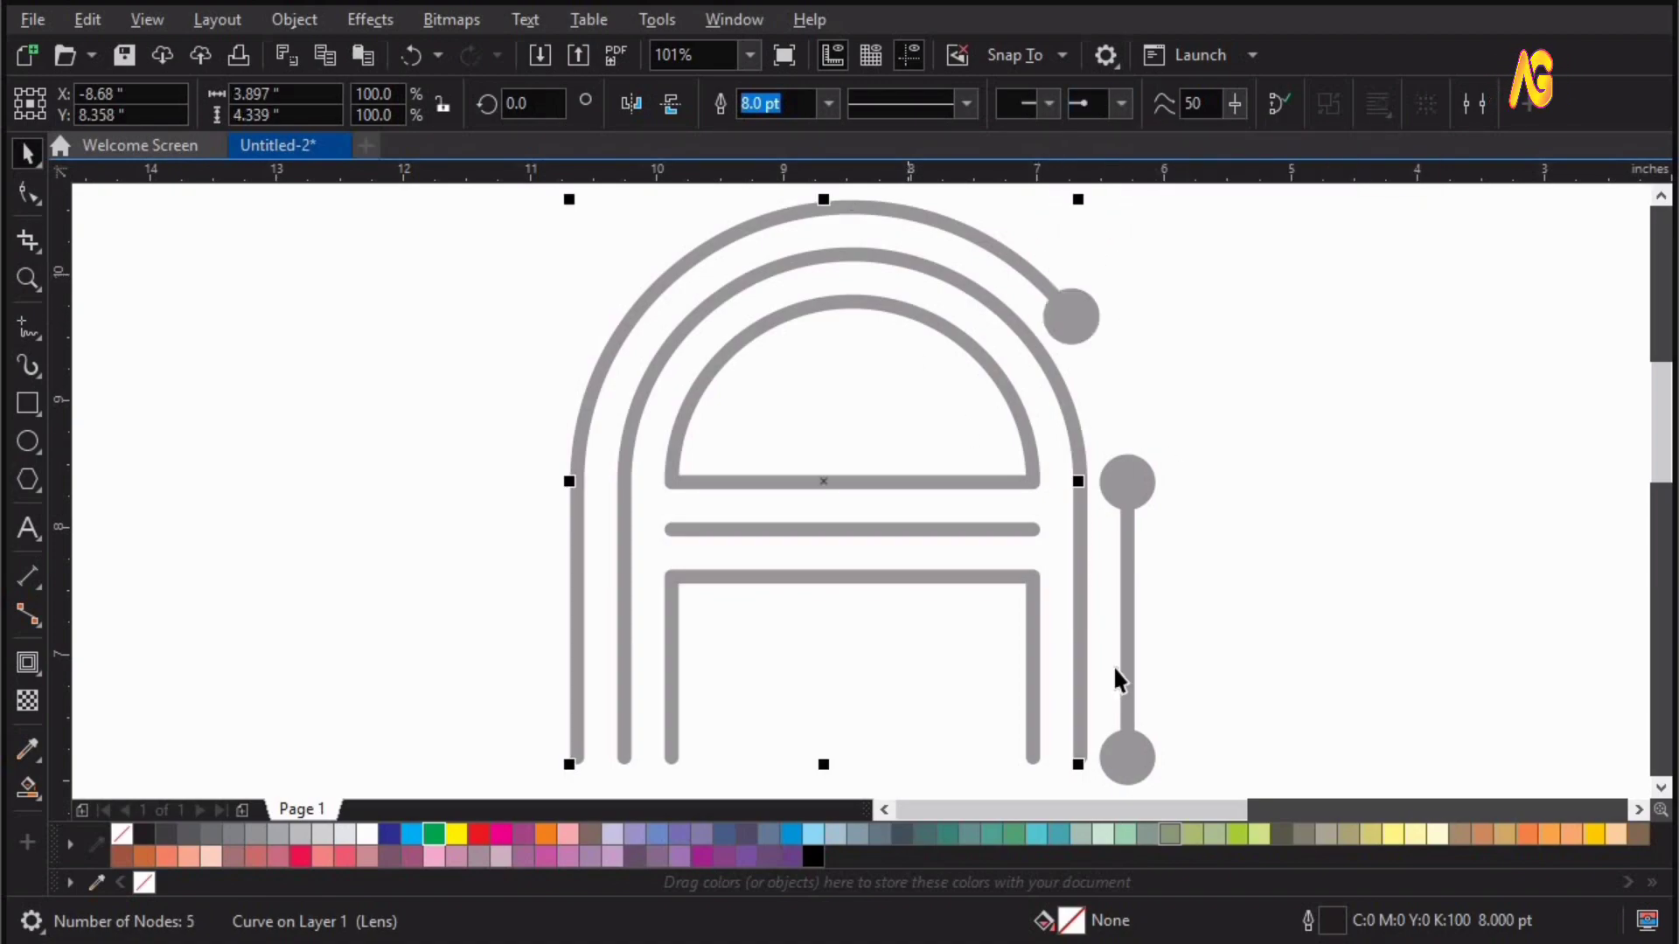
# Split the outermost arch at a point on its upper-left arc and remove the segment between there and the left shoulder.
pyautogui.click(26, 203)
pyautogui.click(705, 243)
pyautogui.click(312, 104)
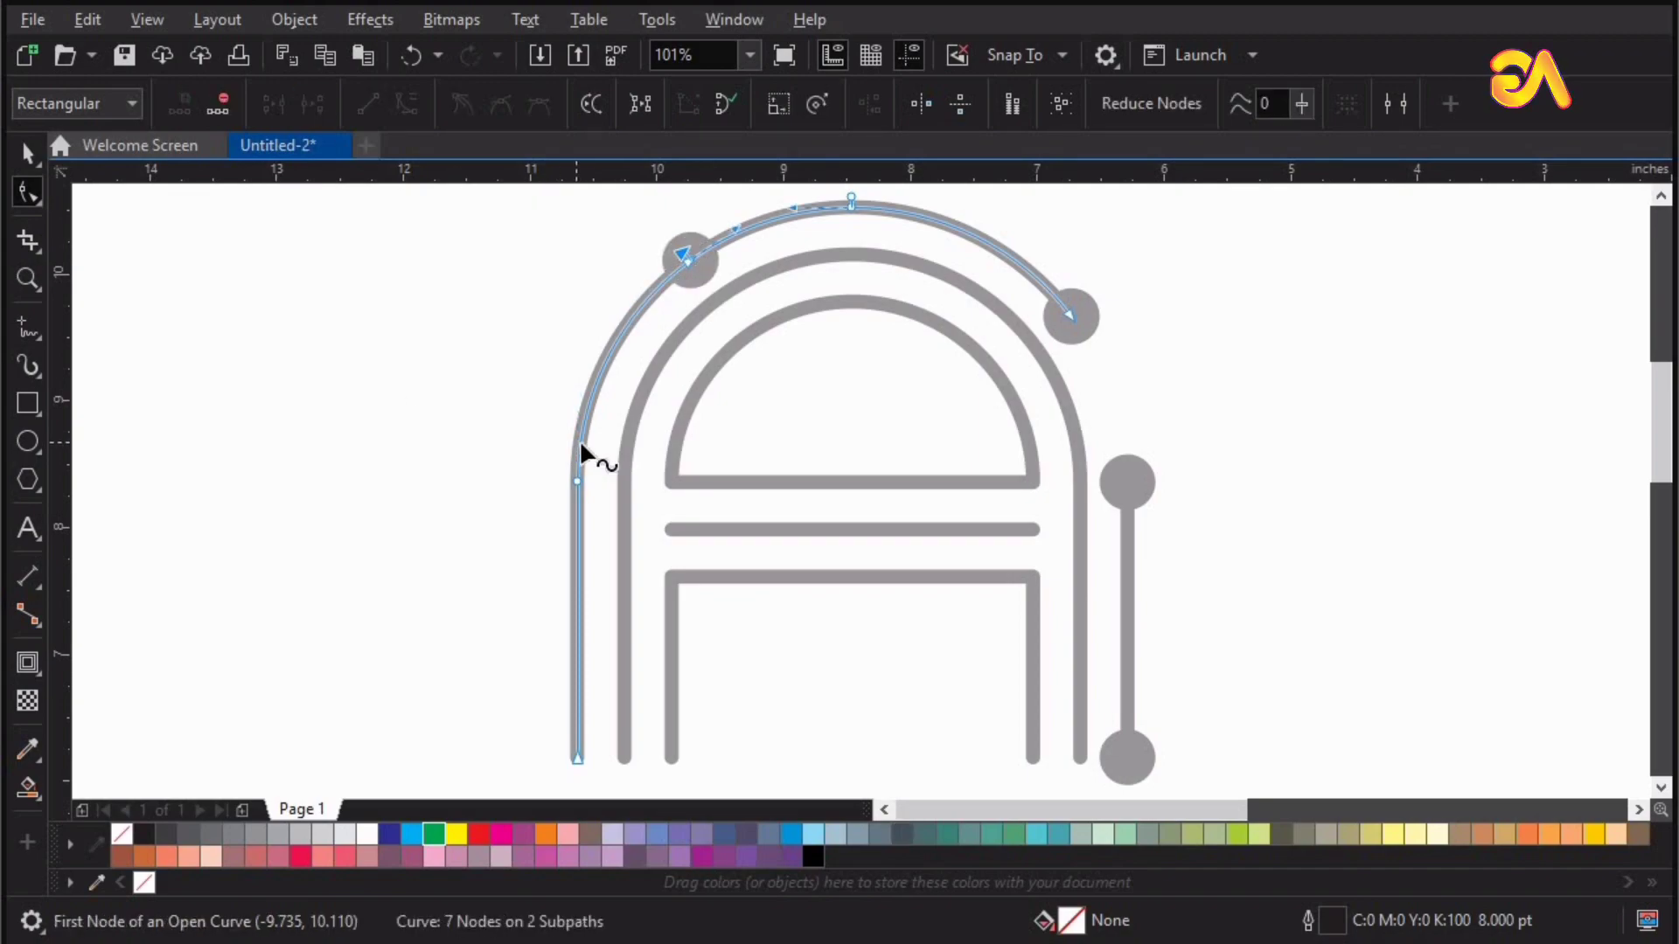
pyautogui.click(317, 103)
pyautogui.click(688, 261)
pyautogui.press('Delete')
pyautogui.click(579, 443)
pyautogui.press('Delete')
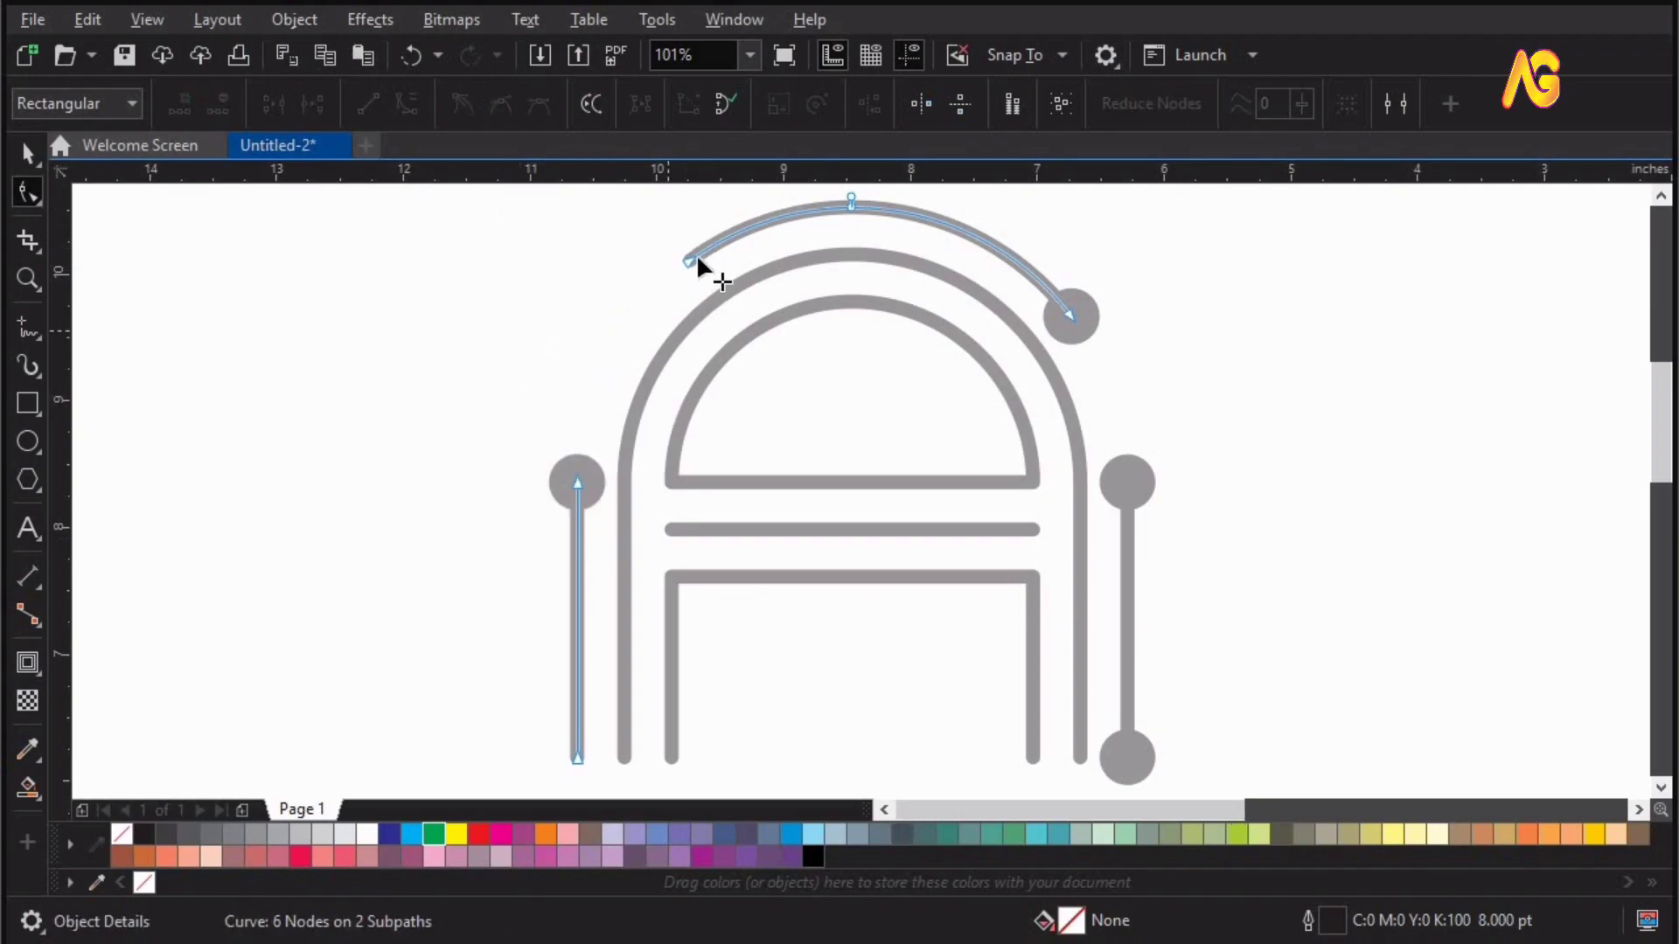
# Break the outermost arch curve apart into a separate top arc and left outer leg.
pyautogui.click(696, 255)
pyautogui.press('space')
pyautogui.hotkey('ctrl', 'k')
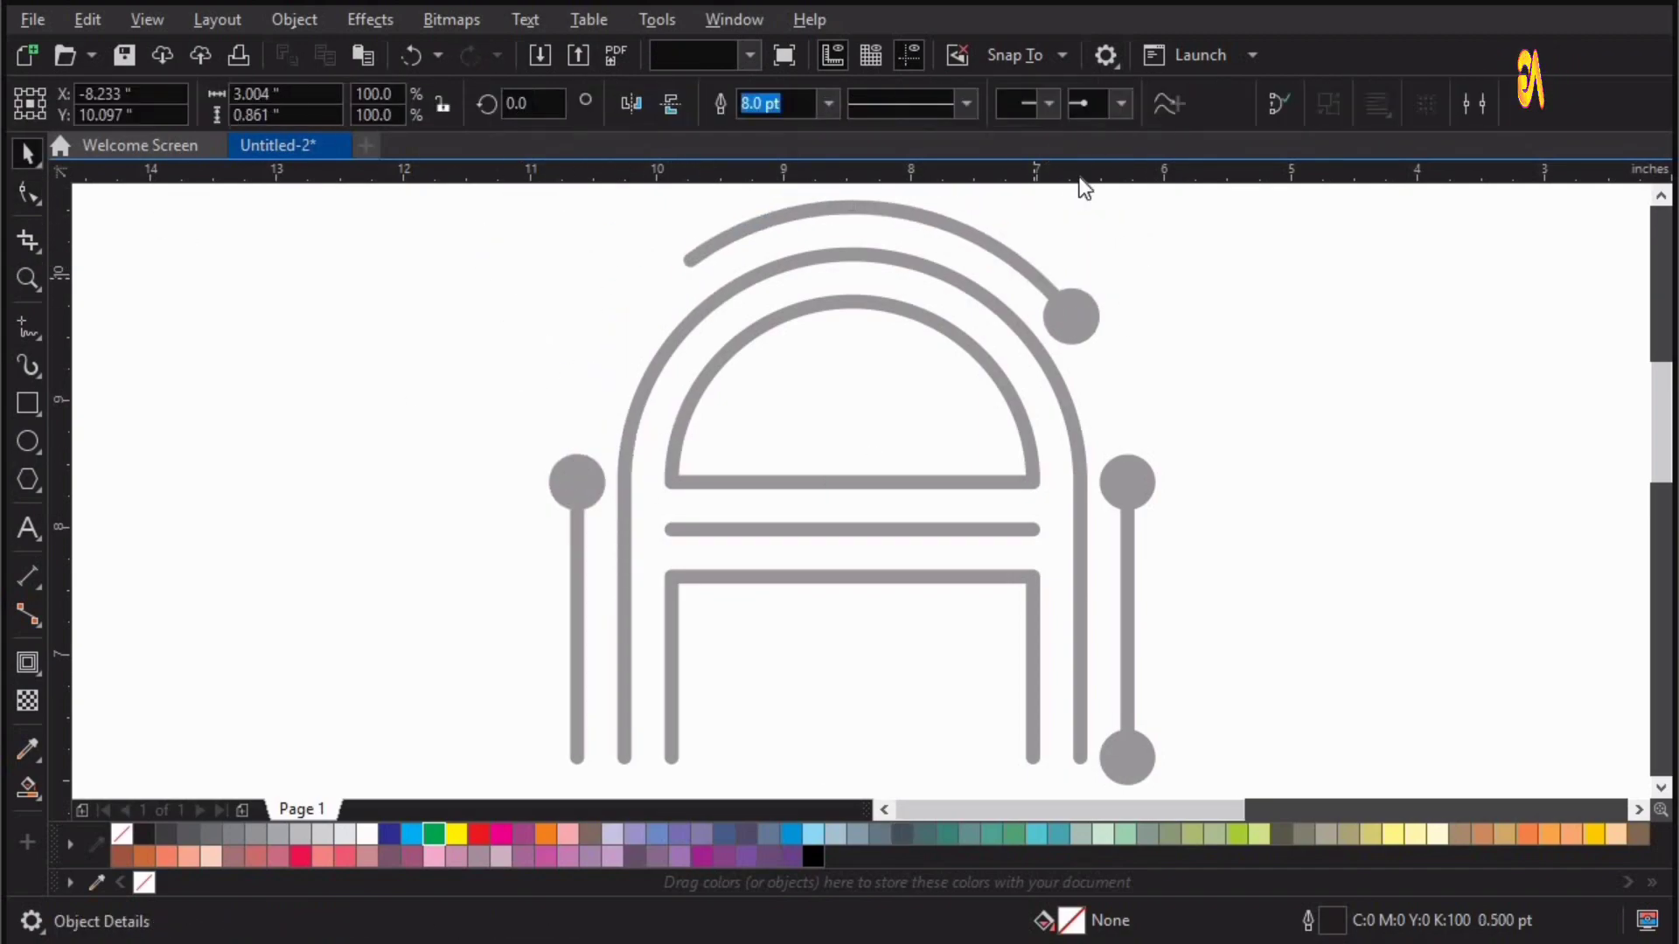
# Add a filled round dot arrowhead to the cut upper-left end of the outermost top arc.
pyautogui.click(1121, 104)
pyautogui.click(1151, 148)
pyautogui.click(1049, 103)
pyautogui.scroll(-5, 1252, 160)
pyautogui.click(1076, 278)
pyautogui.click(1356, 357)
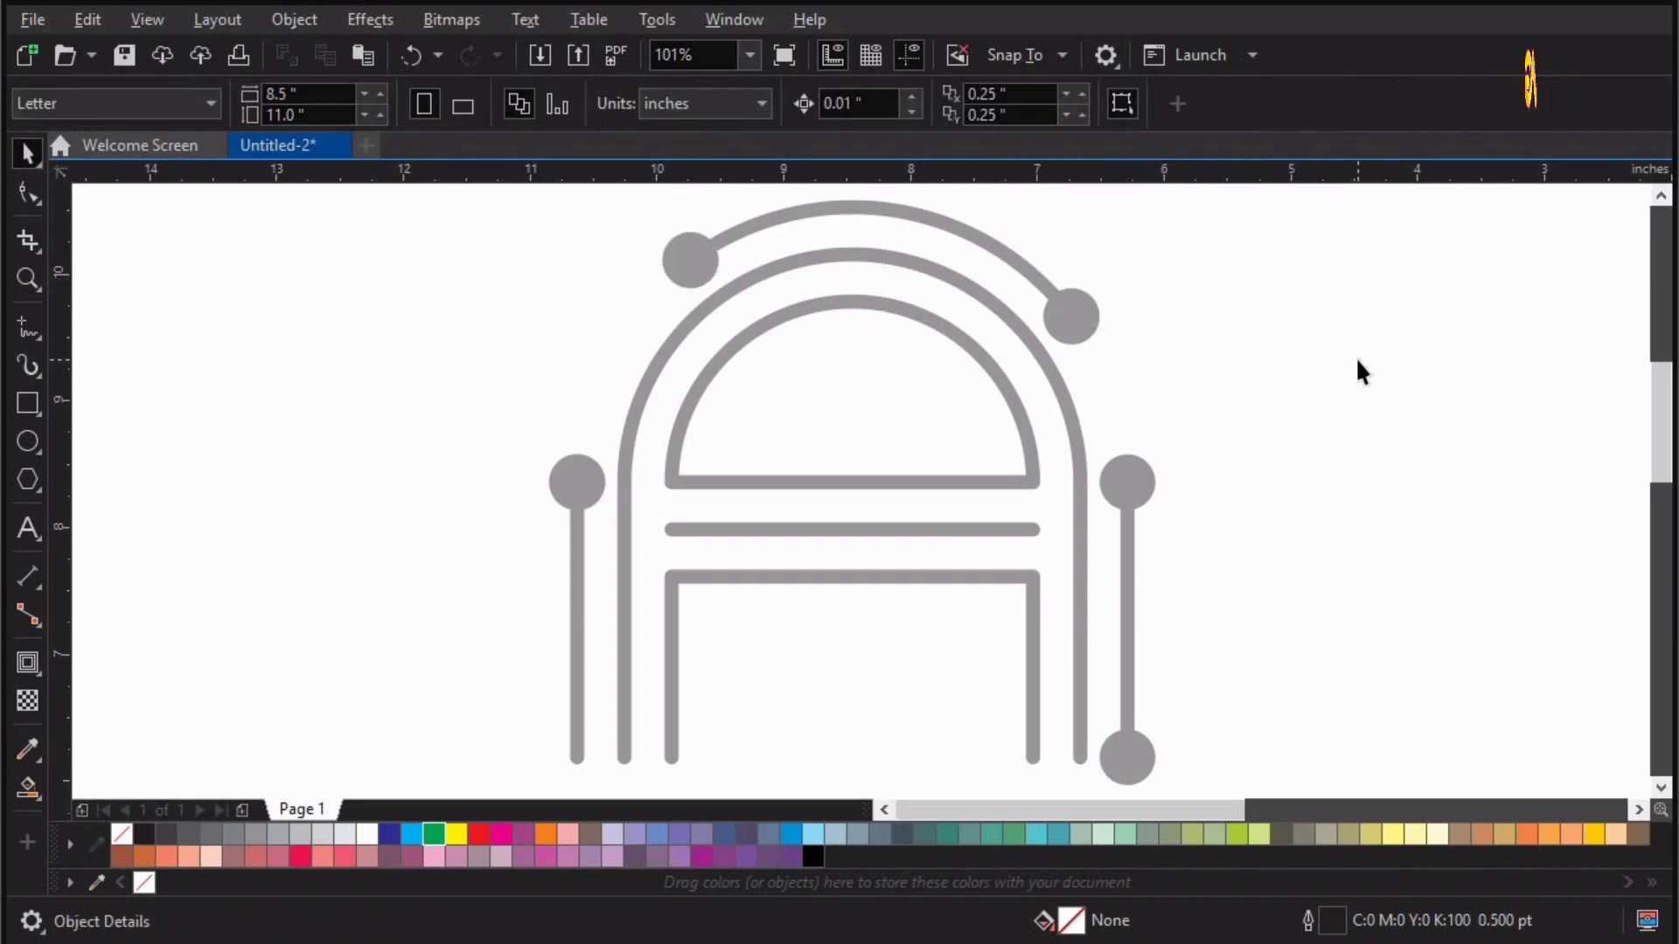
# Add a filled round dot arrowhead to the bottom end of the left outer leg.
pyautogui.click(588, 752)
pyautogui.click(1121, 103)
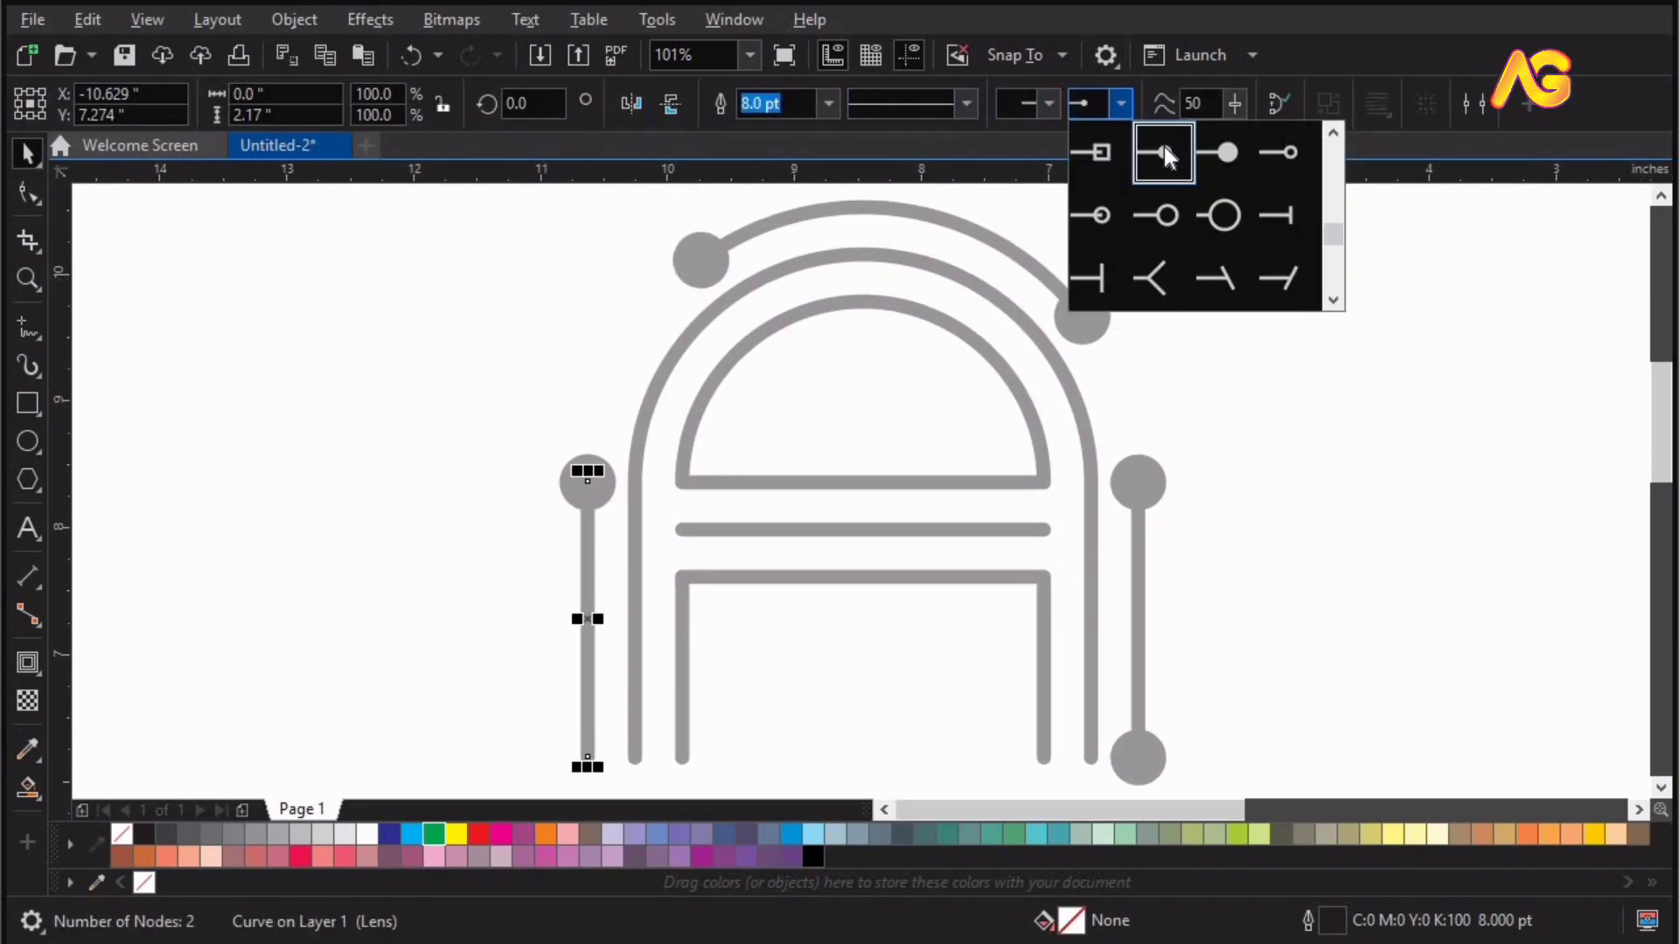
pyautogui.click(1049, 104)
pyautogui.scroll(-5, 1261, 214)
pyautogui.click(1082, 168)
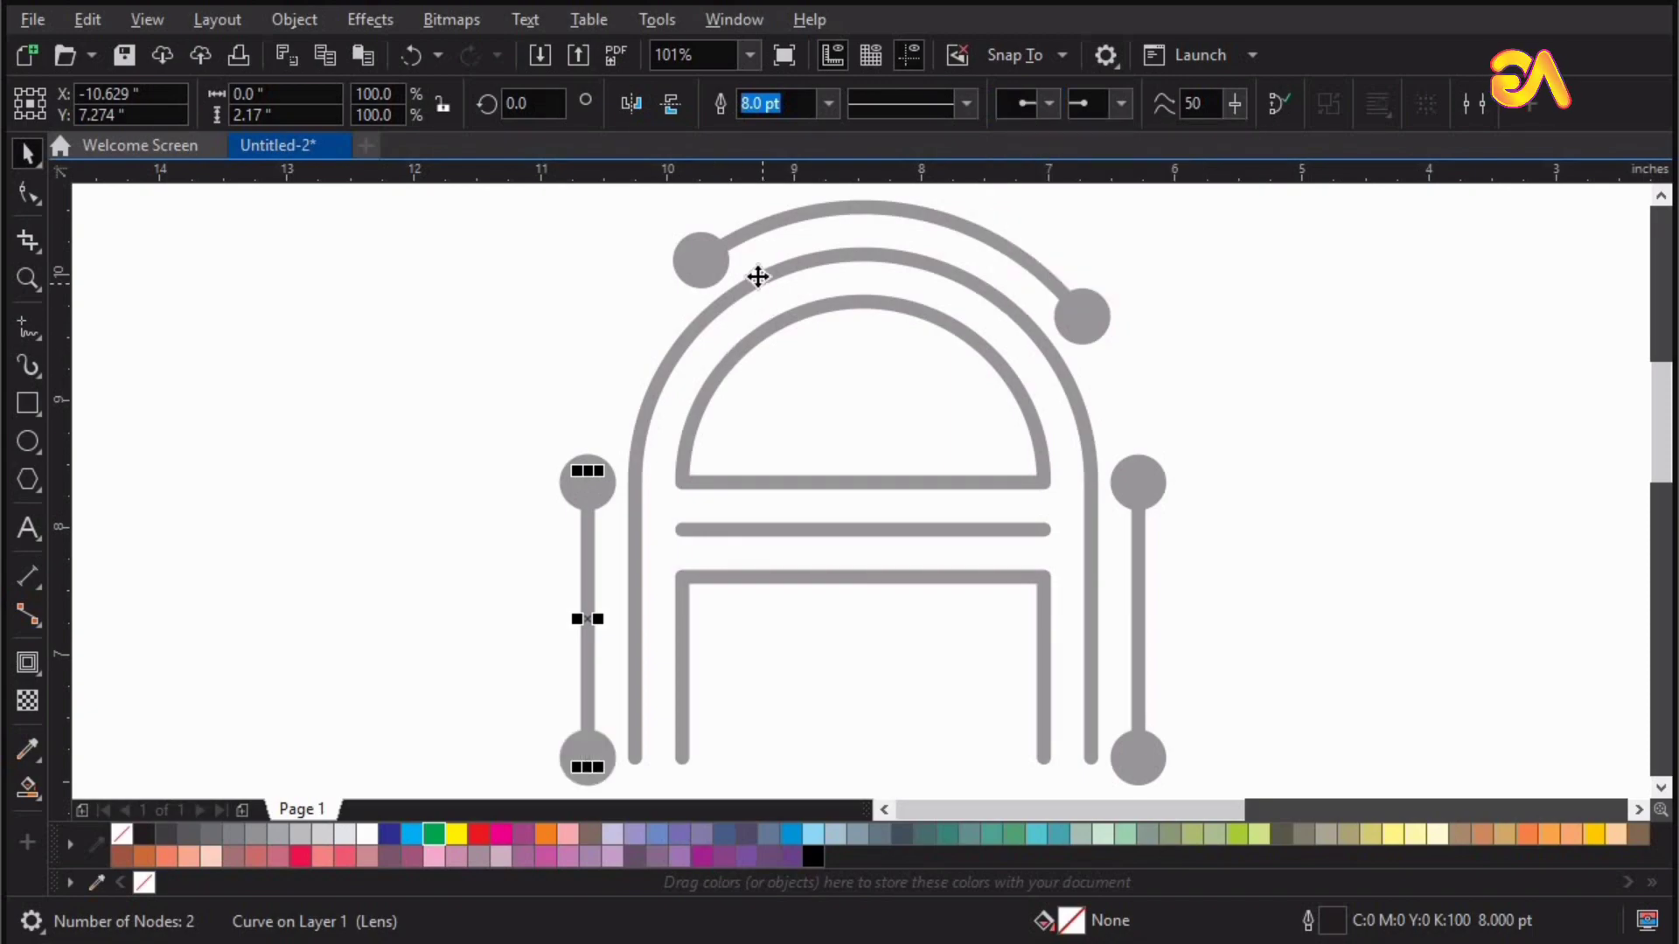
# Split the inner arch's straight base at two points on its left half and delete the segment between them.
pyautogui.click(757, 273)
pyautogui.press('F10')
pyautogui.click(695, 482)
pyautogui.click(727, 482)
pyautogui.click(180, 104)
pyautogui.click(313, 104)
pyautogui.click(821, 481)
pyautogui.click(180, 104)
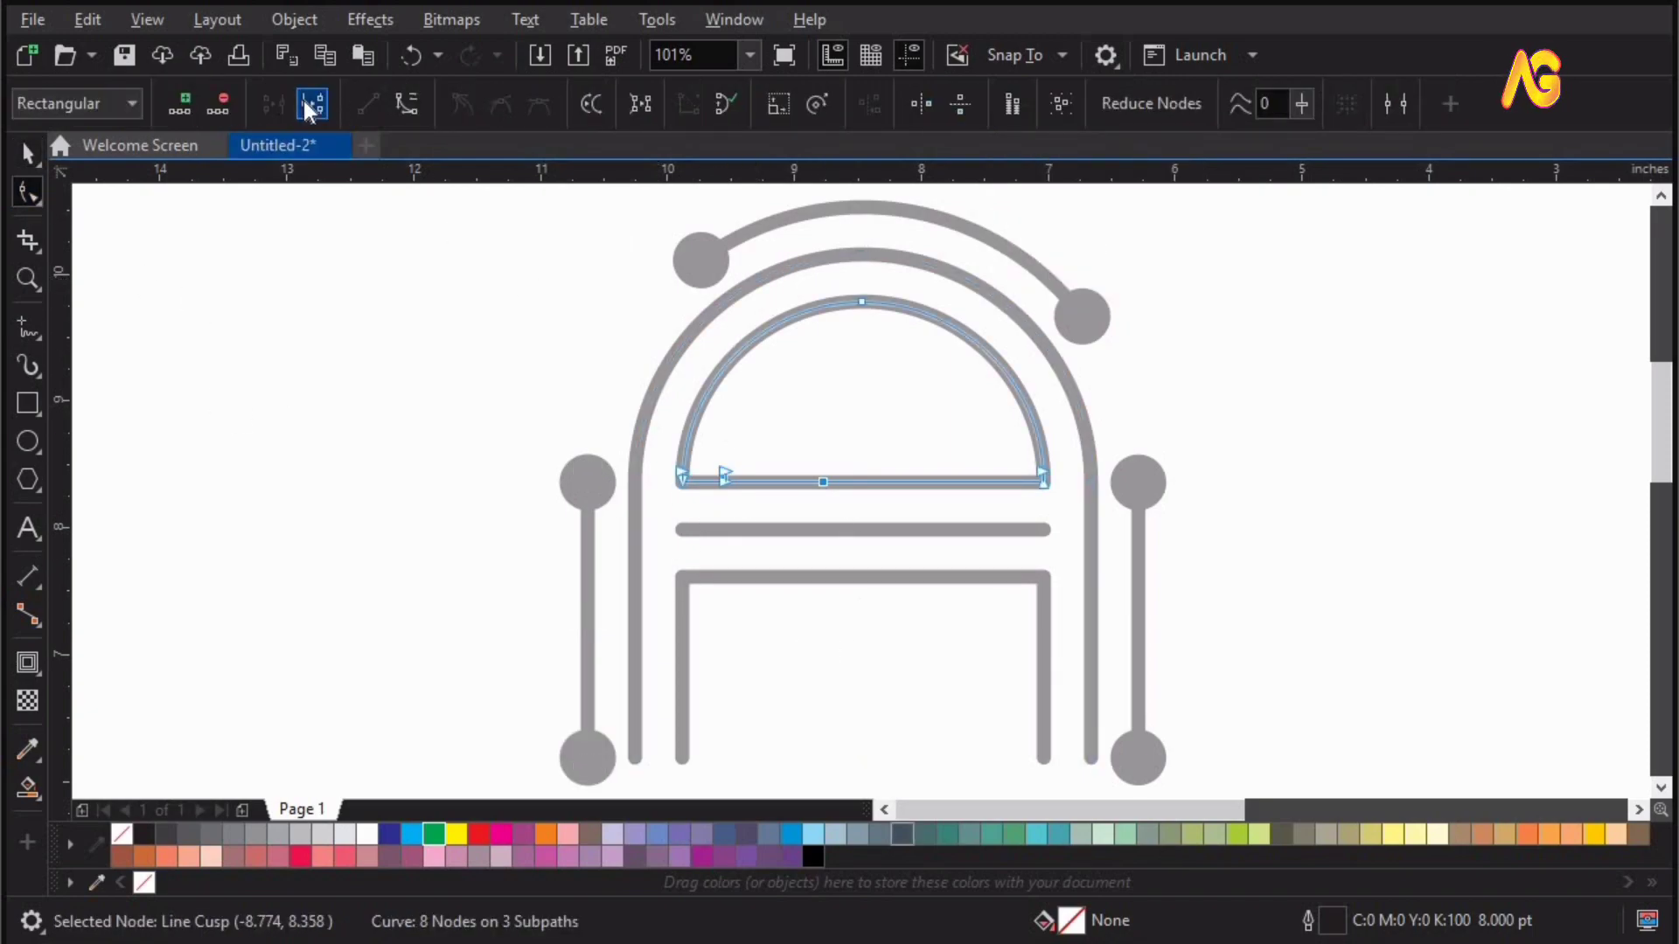
pyautogui.click(312, 105)
pyautogui.moveTo(727, 482); pyautogui.dragTo(729, 432)
pyautogui.press('Delete')
# Try adding a filled round dot arrowhead to the whole cut inner arch curve, and undo it.
pyautogui.press('space')
pyautogui.click(1049, 103)
pyautogui.scroll(-5, 1266, 214)
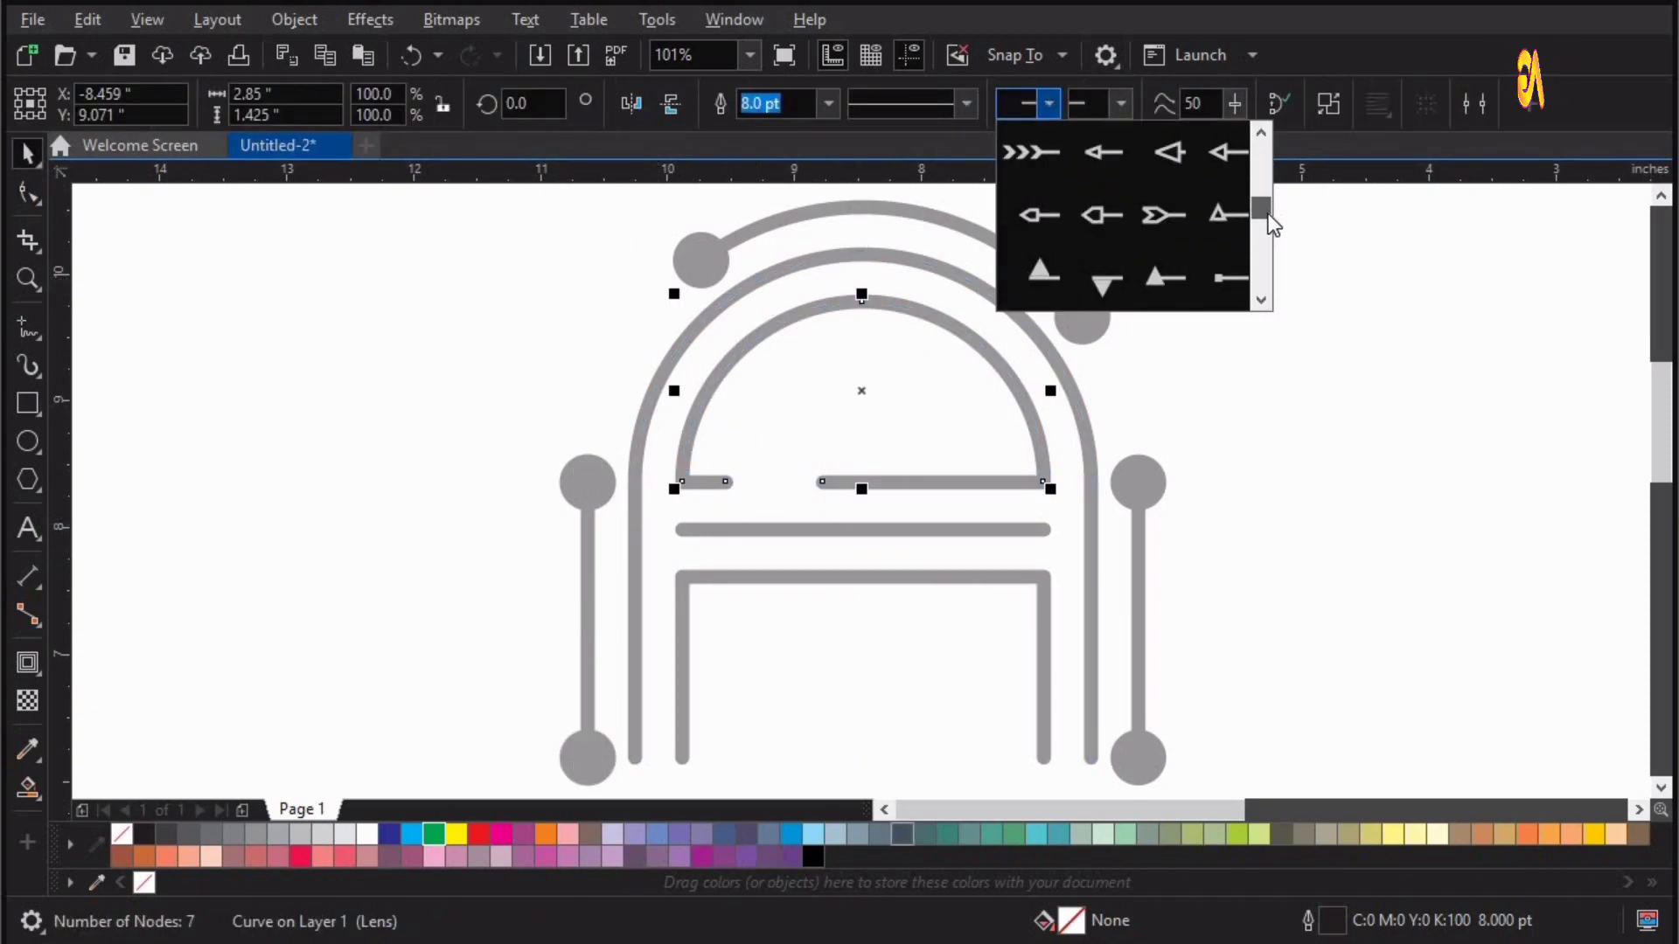
pyautogui.click(1082, 166)
pyautogui.hotkey('ctrl', 'z')
# Break the inner arch curve apart into separate arch and base pieces.
pyautogui.click(294, 19)
pyautogui.click(364, 626)
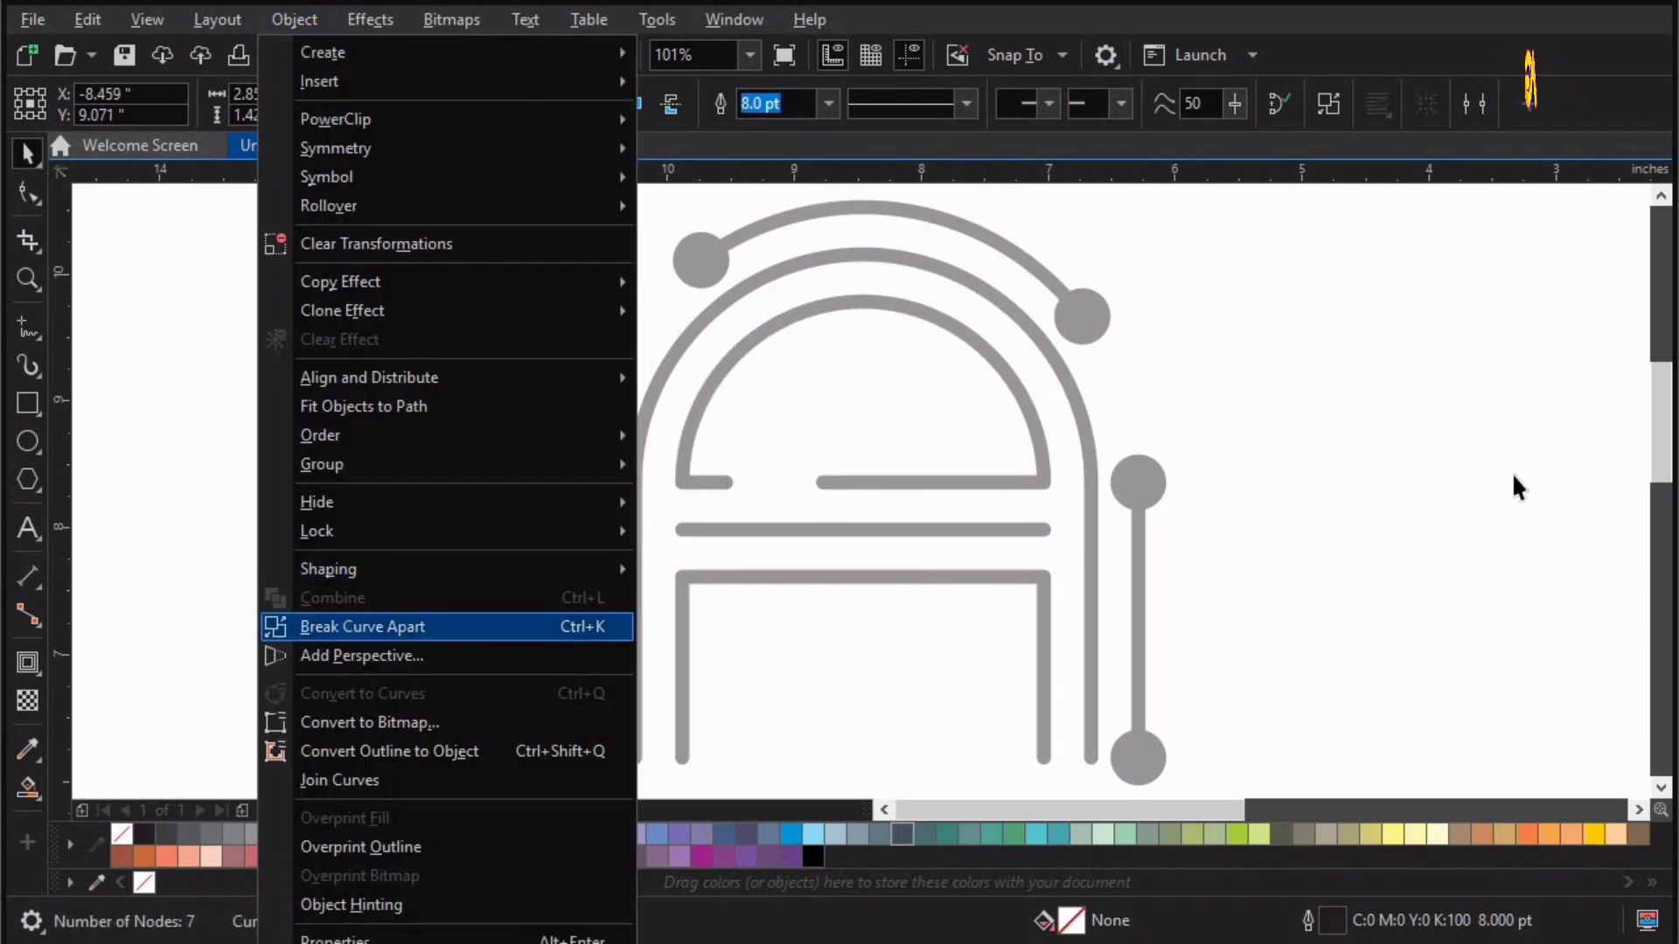
pyautogui.click(1515, 477)
pyautogui.moveTo(883, 482); pyautogui.dragTo(876, 497)
pyautogui.hotkey('ctrl', 'z')
# Try welding the inner arch with the left and right pieces of its base.
pyautogui.keyDown('shift'); pyautogui.click(706, 392); pyautogui.keyUp('shift')
pyautogui.click(776, 105)
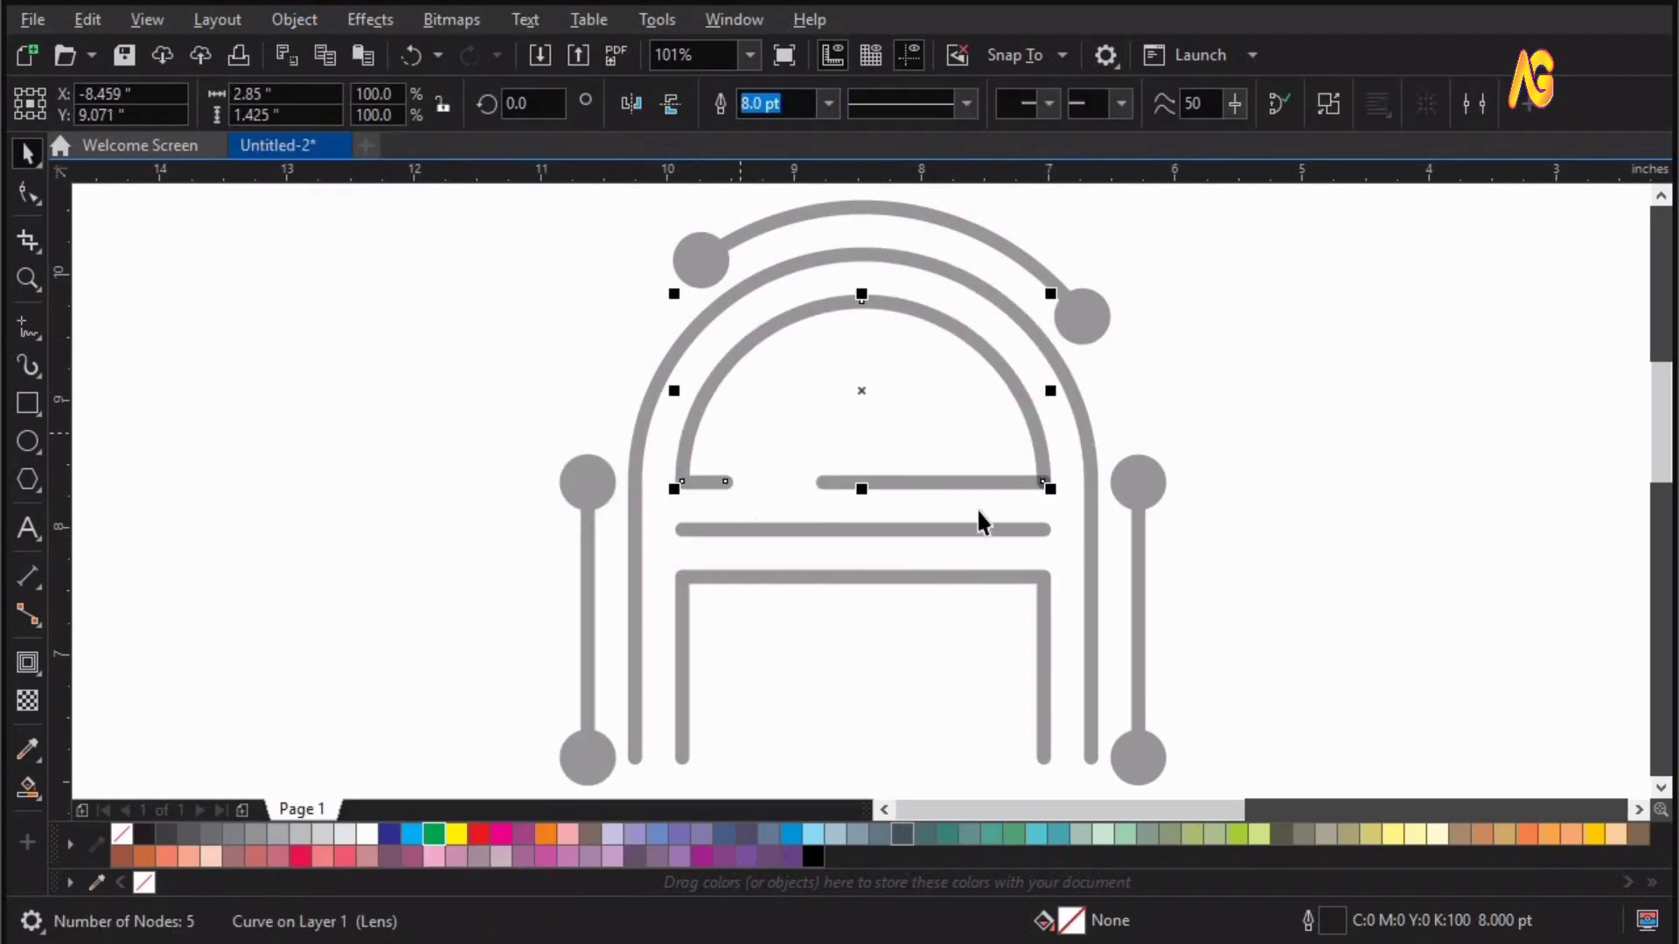
pyautogui.keyDown('shift'); pyautogui.click(973, 484); pyautogui.keyUp('shift')
pyautogui.click(775, 105)
# Add filled round dot arrowheads to the two cut ends of the inner arch's base.
pyautogui.click(1121, 103)
pyautogui.scroll(-5, 1294, 201)
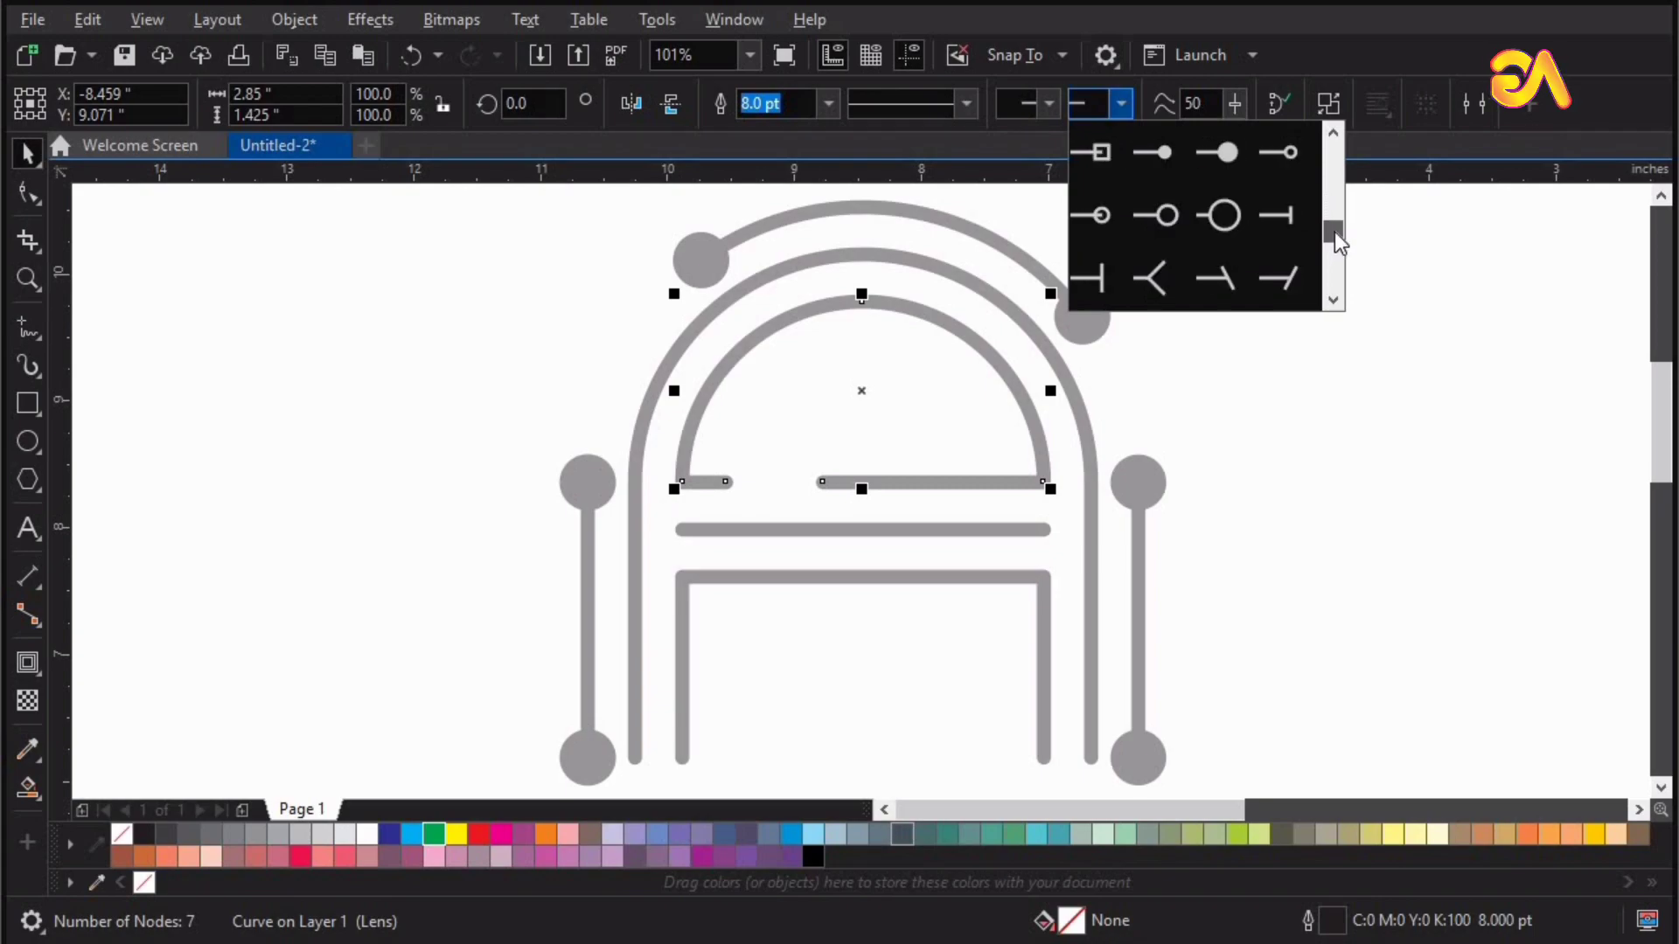
pyautogui.click(1144, 149)
pyautogui.click(1048, 103)
pyautogui.scroll(-5, 1259, 175)
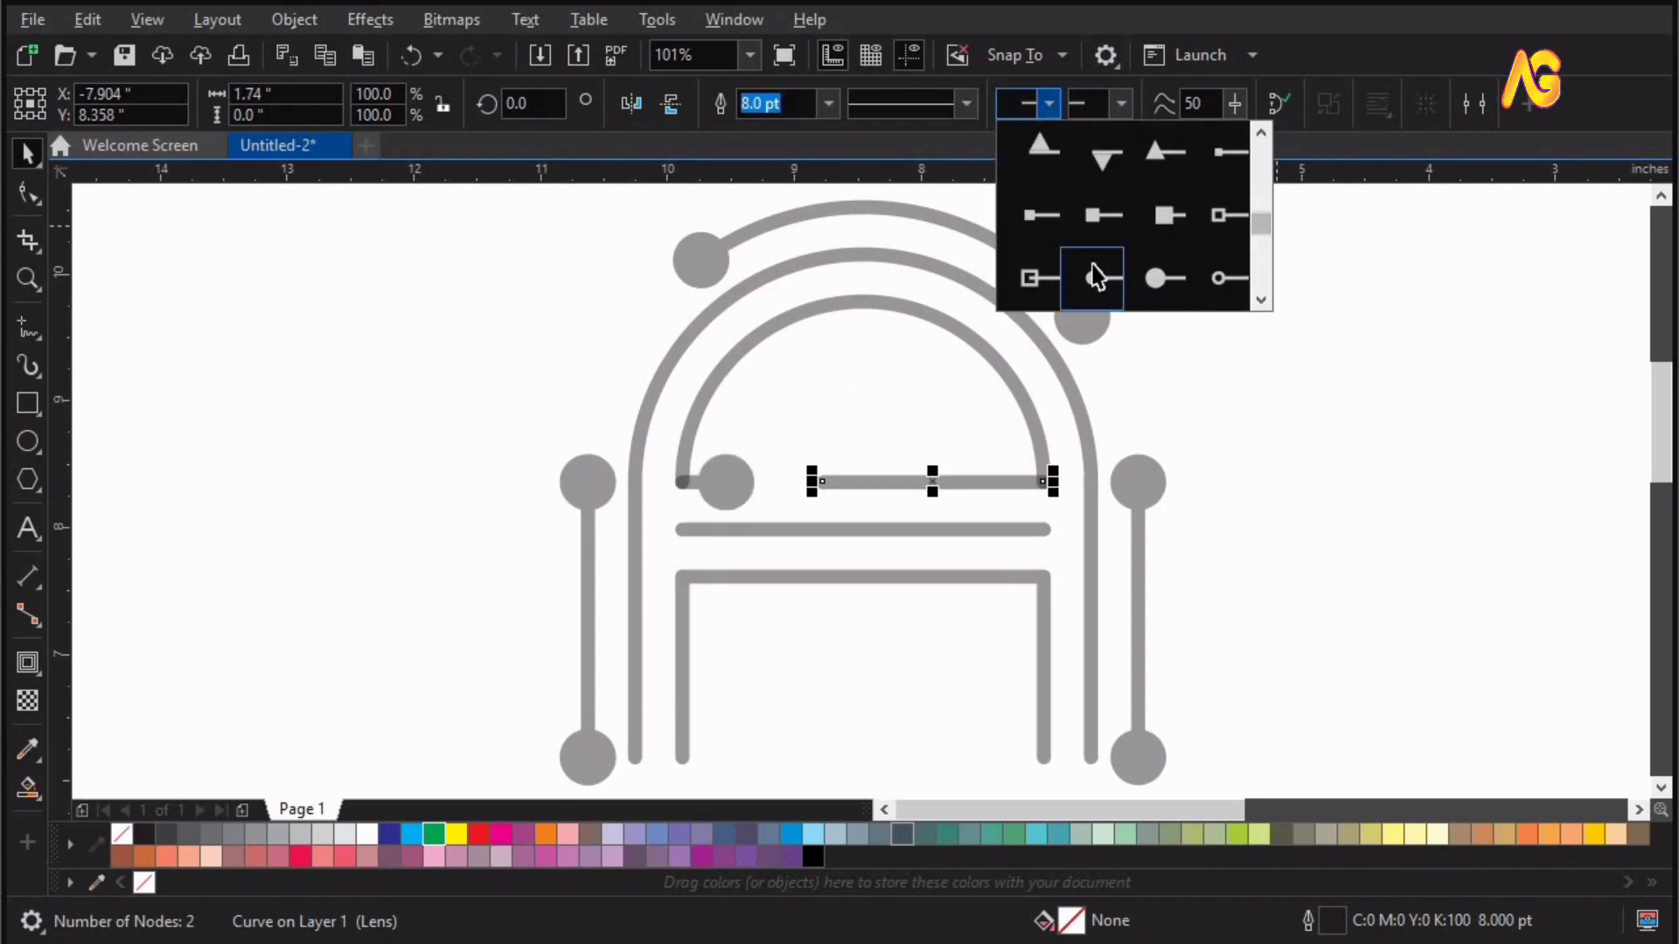
pyautogui.click(1098, 282)
# Split the inner arch at two points on its upper-right curve and remove the segment between them.
pyautogui.click(29, 192)
pyautogui.click(312, 104)
pyautogui.doubleClick(1012, 382)
pyautogui.click(312, 104)
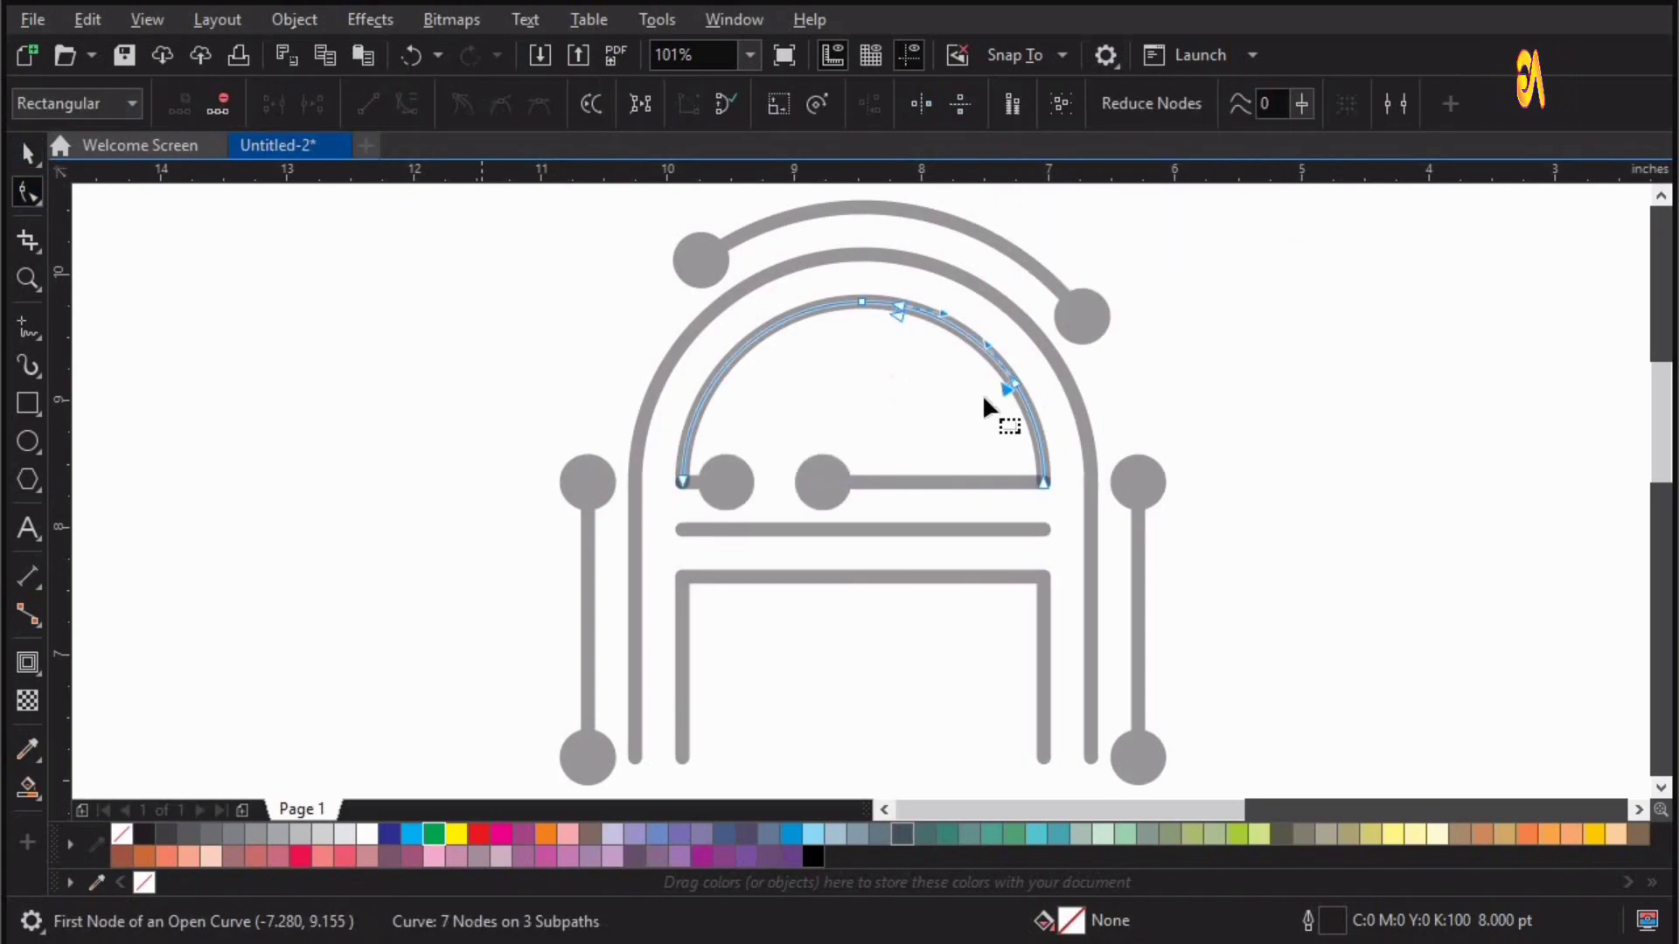
pyautogui.press('Delete')
# Break the inner arch apart into a long left arc and a short right arc.
pyautogui.press('space')
pyautogui.scroll(1, 996, 376)
pyautogui.hotkey('ctrl', 'k')
pyautogui.click(643, 315)
pyautogui.moveTo(901, 508); pyautogui.dragTo(910, 484)
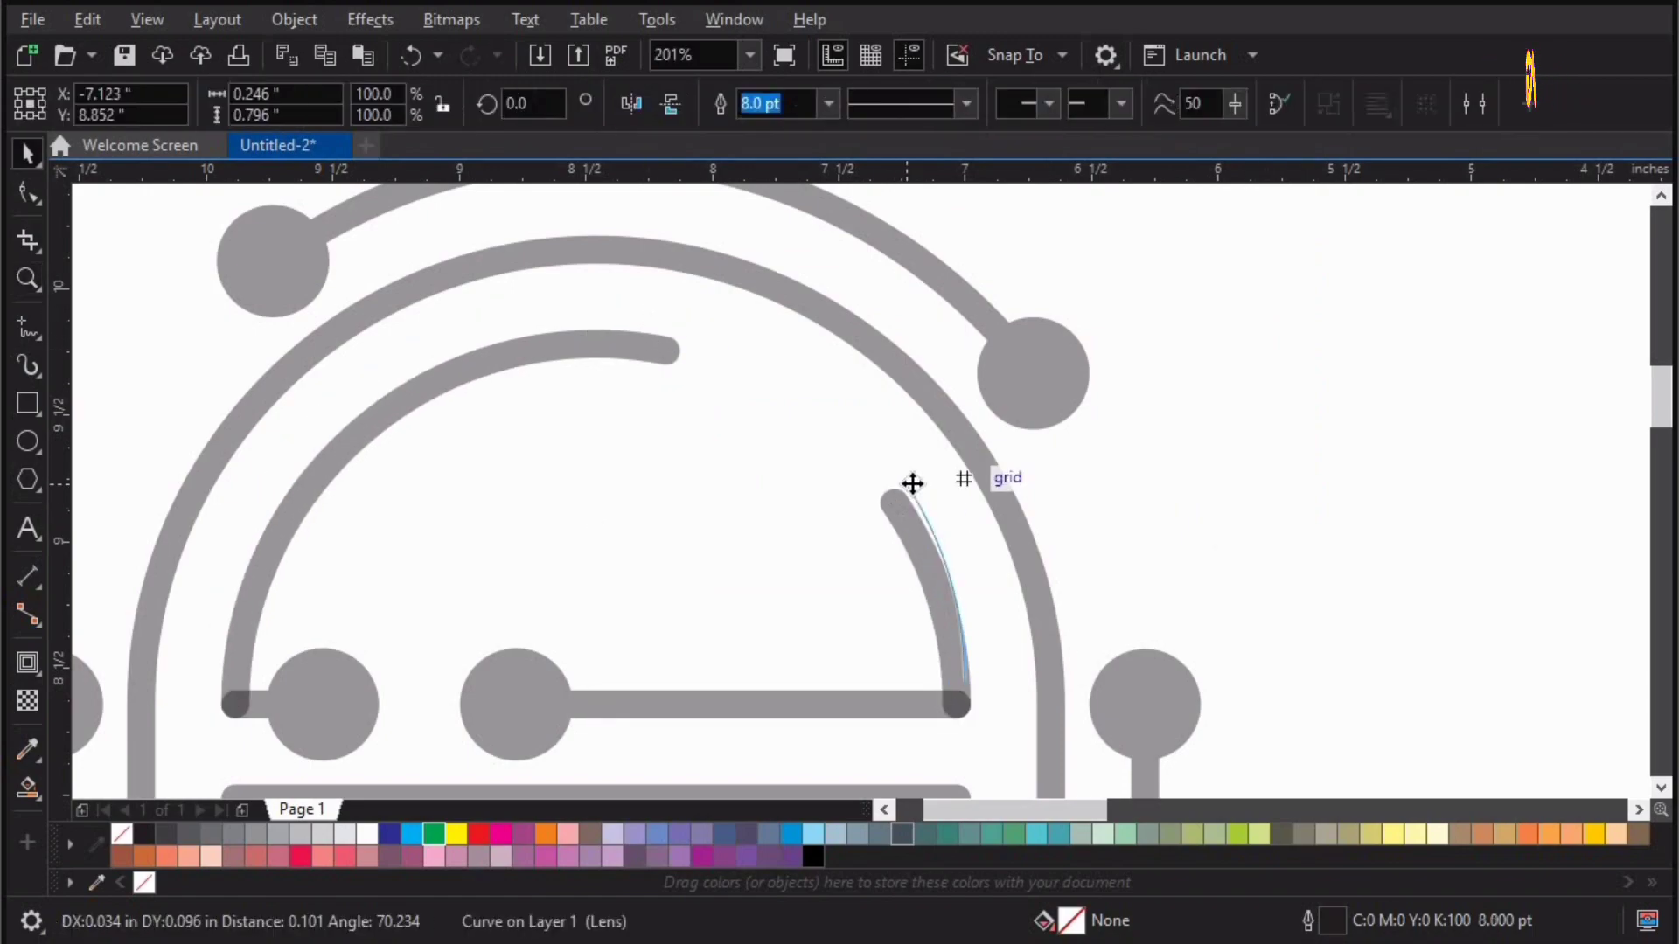
pyautogui.hotkey('ctrl', 'z')
# Try a filled round dot as the start arrowhead of the short right inner arc, and undo it.
pyautogui.click(1048, 103)
pyautogui.moveTo(1260, 152); pyautogui.dragTo(1254, 217)
pyautogui.click(1095, 280)
pyautogui.hotkey('ctrl', 'z')
# Add filled round dot arrowheads to the two cut ends of the inner arch, one on each arc.
pyautogui.click(1121, 104)
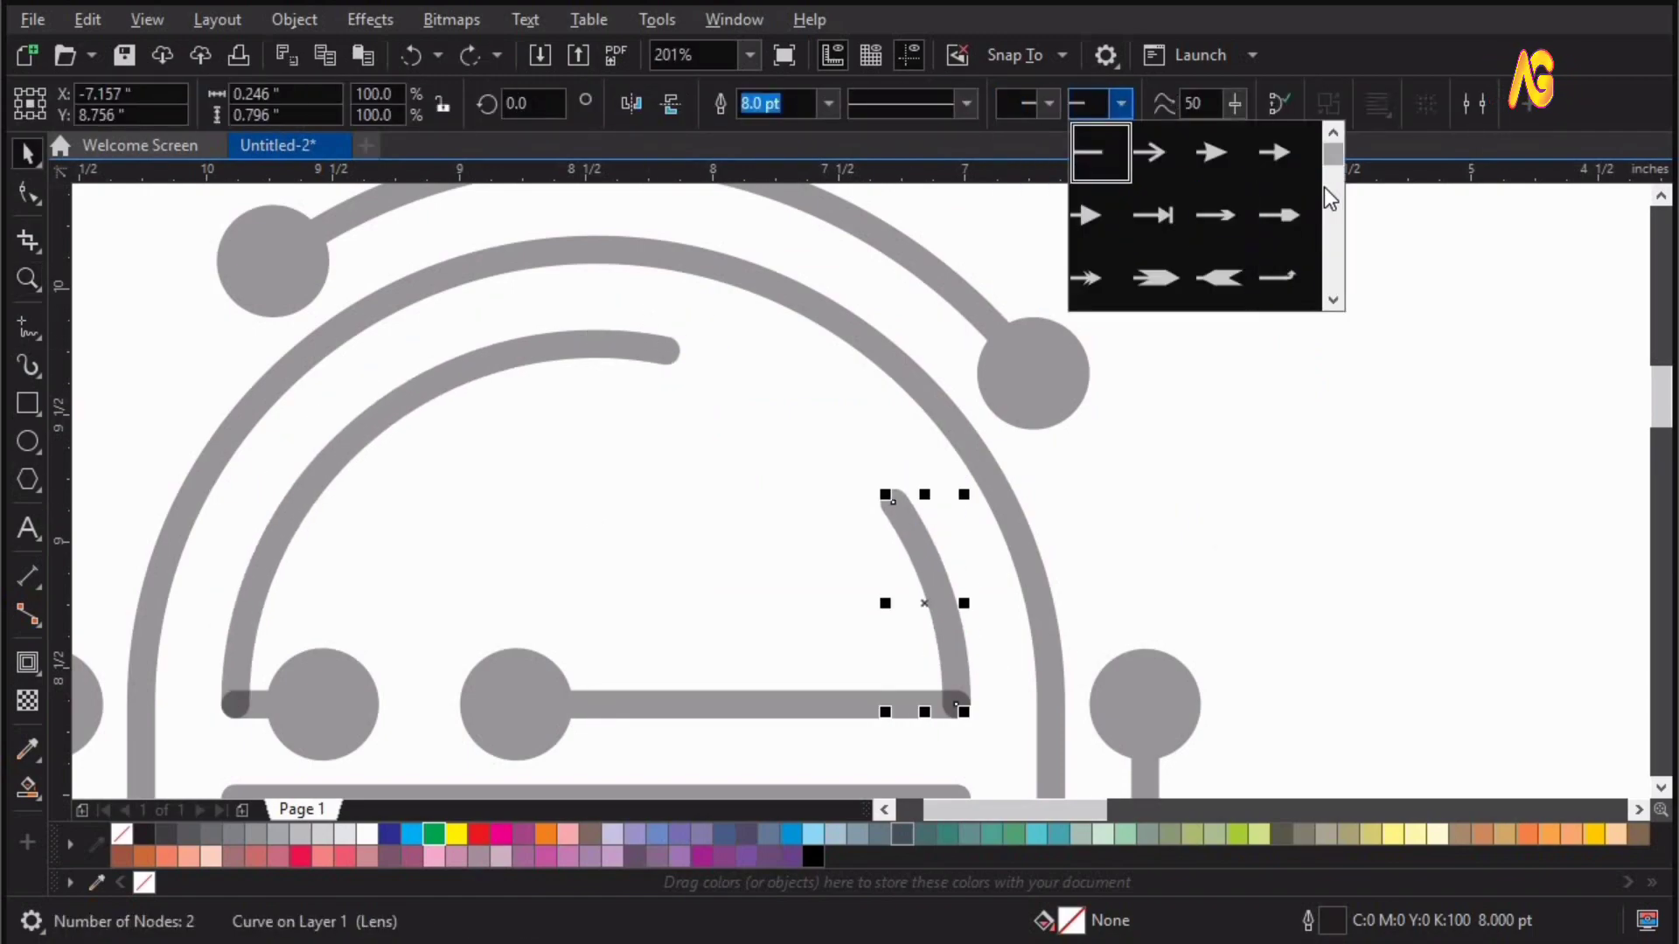
pyautogui.moveTo(1333, 156); pyautogui.dragTo(1329, 229)
pyautogui.click(1167, 280)
pyautogui.click(652, 348)
pyautogui.click(1048, 103)
pyautogui.moveTo(1257, 156); pyautogui.dragTo(1257, 219)
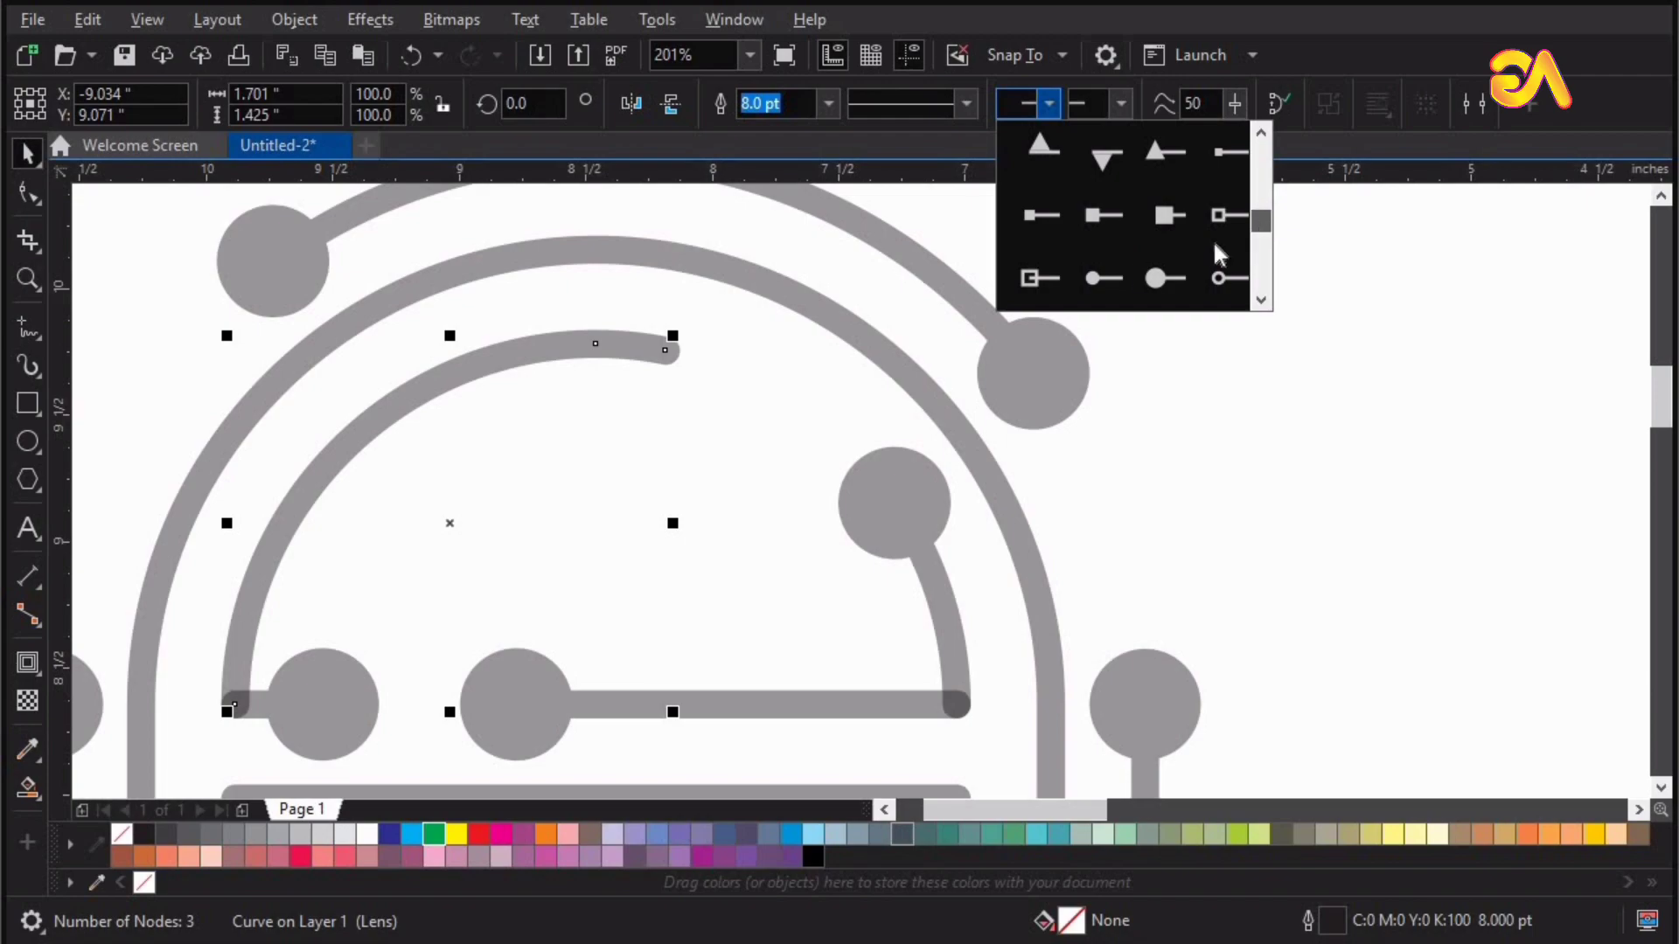
pyautogui.click(1099, 279)
pyautogui.click(1373, 494)
# Split the left inner leg below the lower crossbar at a point in its lower half.
pyautogui.scroll(-1, 1389, 499)
pyautogui.click(684, 719)
pyautogui.press('F10')
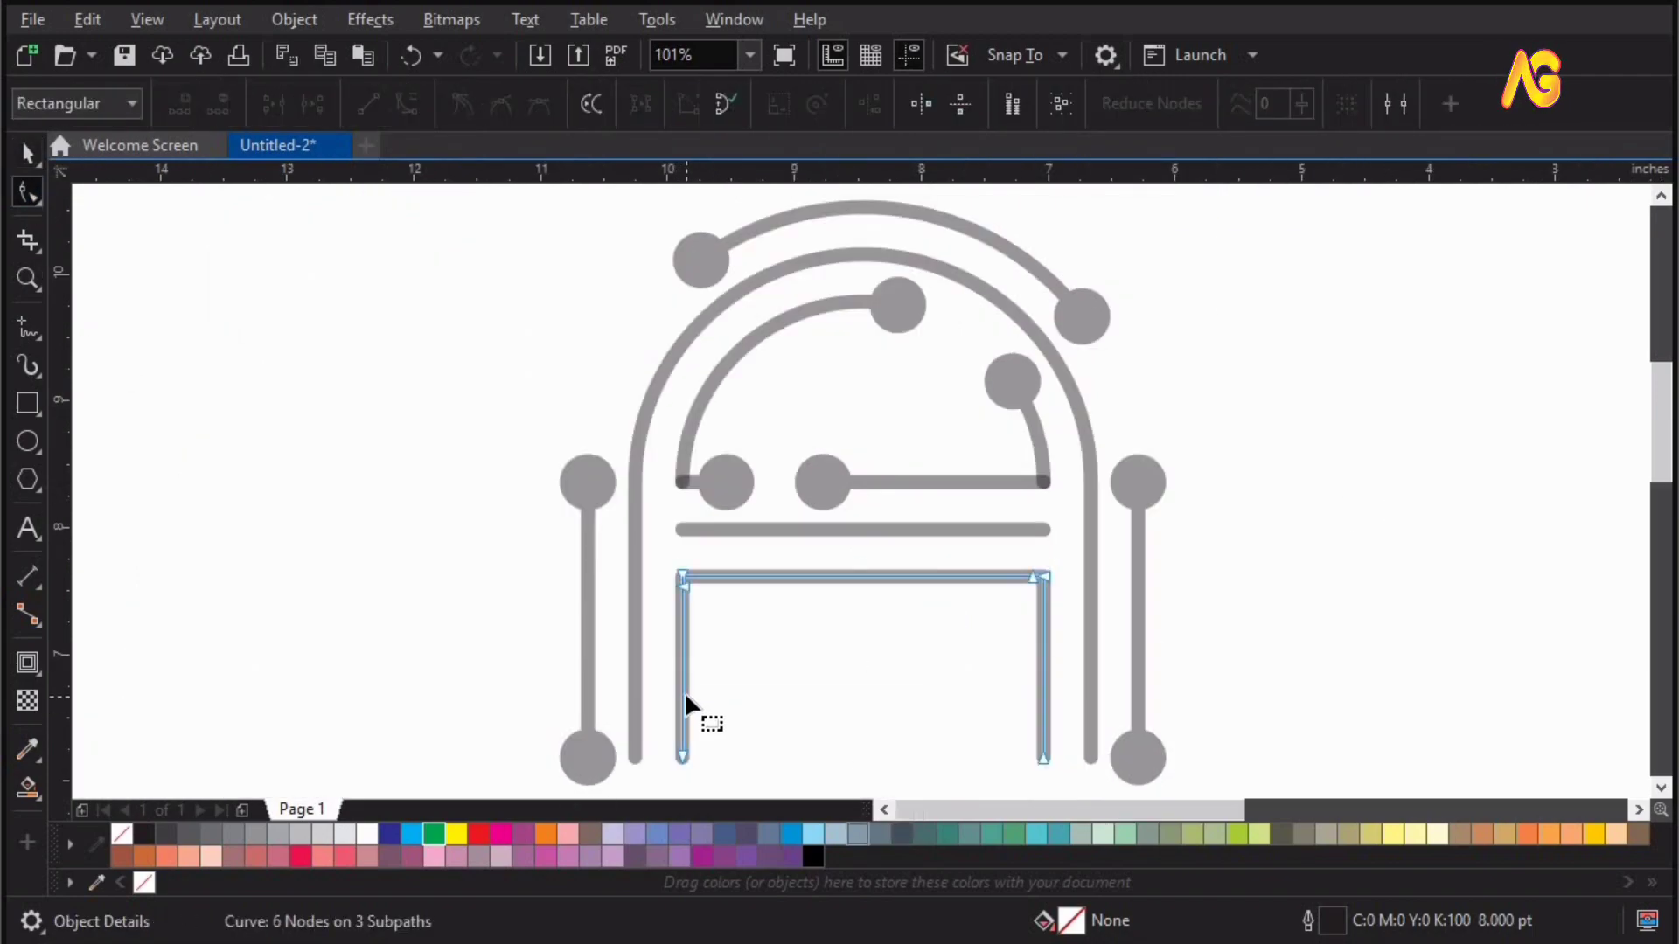
pyautogui.doubleClick(683, 696)
pyautogui.click(348, 103)
# Split the left inner leg at a second point higher up and delete the segment between the two breaks.
pyautogui.press('F2')
pyautogui.moveTo(513, 572); pyautogui.dragTo(1041, 883)
pyautogui.press('F10')
pyautogui.doubleClick(692, 406)
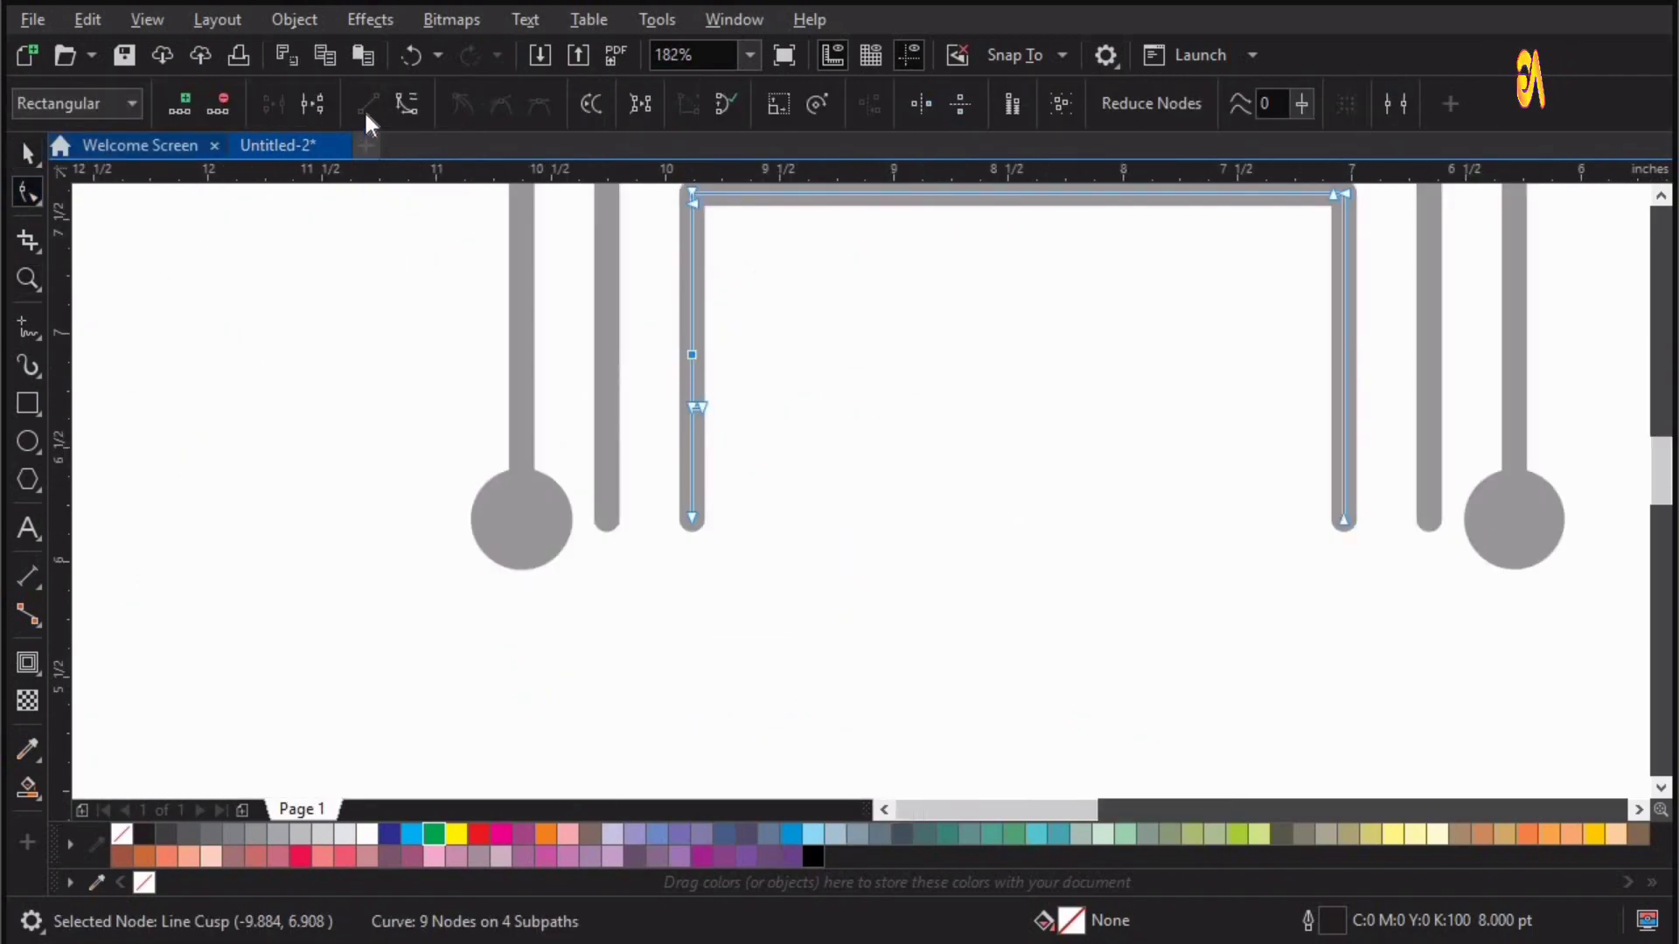
pyautogui.click(313, 104)
pyautogui.click(691, 396)
pyautogui.click(694, 398)
pyautogui.moveTo(694, 397); pyautogui.dragTo(654, 406)
pyautogui.hotkey('ctrl', 'z')
pyautogui.press('Delete')
pyautogui.press('Delete')
# Break the lower crossbar and inner legs curve apart into separate pieces.
pyautogui.press('space')
pyautogui.hotkey('ctrl', 'k')
pyautogui.scroll(-2, 722, 502)
pyautogui.scroll(2, 805, 469)
# Add filled round dot arrowheads to both ends of the left inner leg's short bottom piece.
pyautogui.click(454, 572)
pyautogui.click(1049, 103)
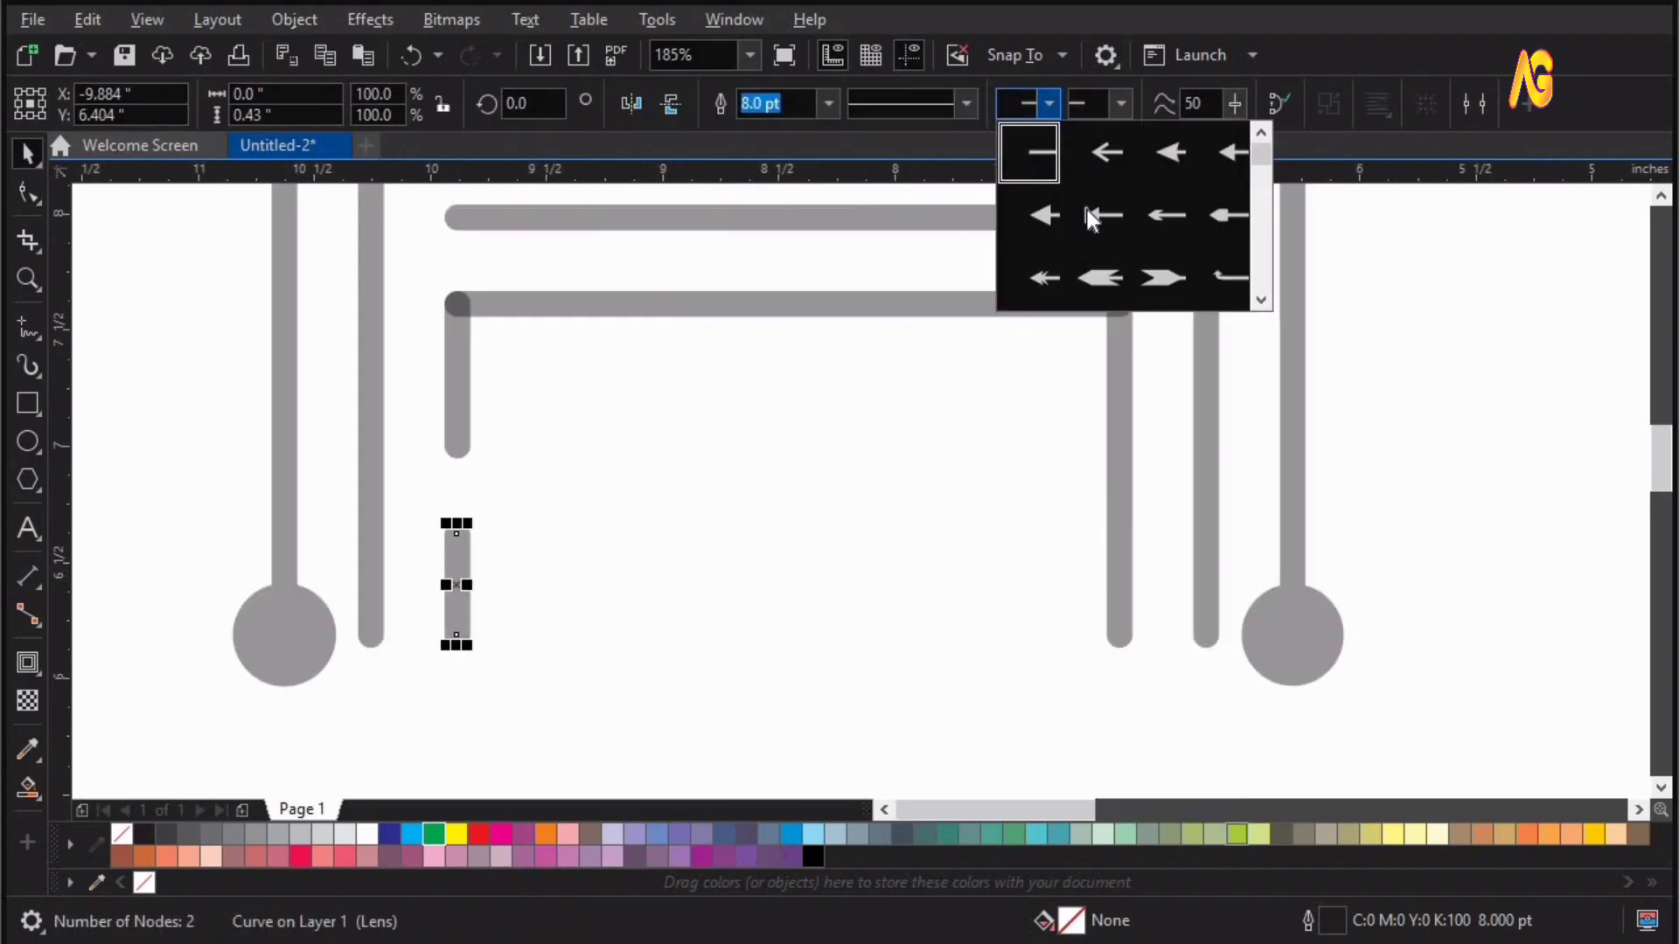
pyautogui.scroll(-4, 1093, 218)
pyautogui.click(1099, 276)
pyautogui.click(1122, 103)
pyautogui.scroll(-4, 1159, 254)
pyautogui.click(1163, 293)
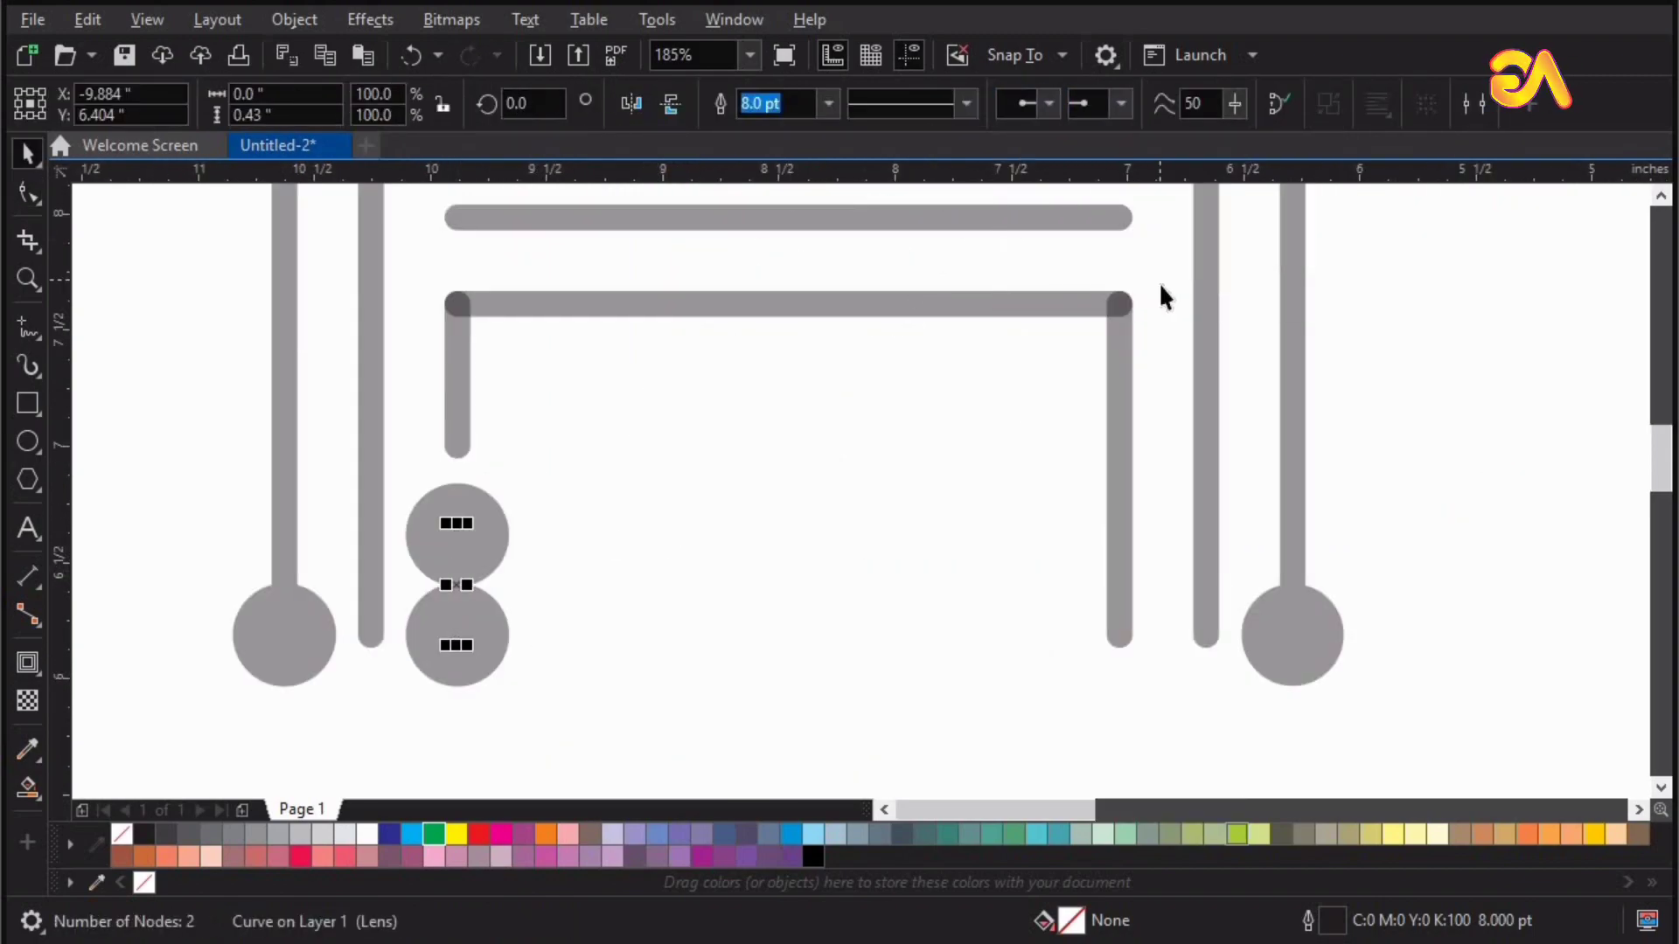
# Try a filled round dot as the start arrowhead of the left inner leg's upper piece.
pyautogui.click(462, 374)
pyautogui.click(1048, 103)
pyautogui.scroll(-4, 1268, 223)
pyautogui.click(1099, 277)
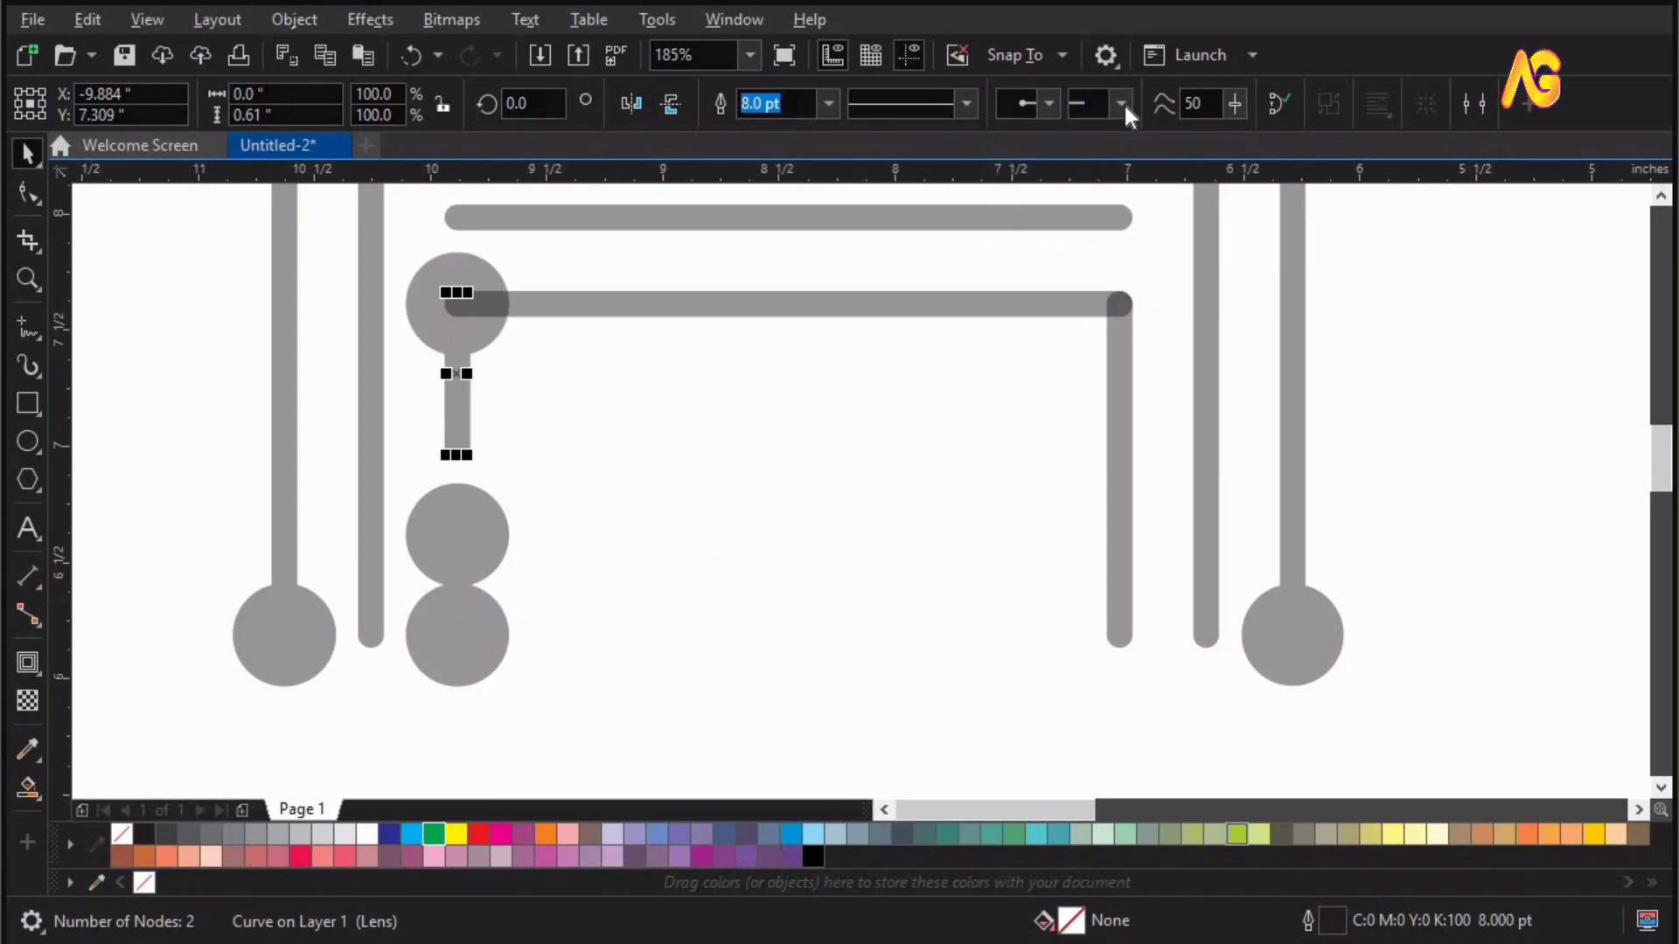
# Add a filled round dot arrowhead to the lower end of the left inner leg's upper piece.
pyautogui.click(1121, 103)
pyautogui.scroll(-3, 1331, 229)
pyautogui.click(1154, 278)
pyautogui.click(1122, 103)
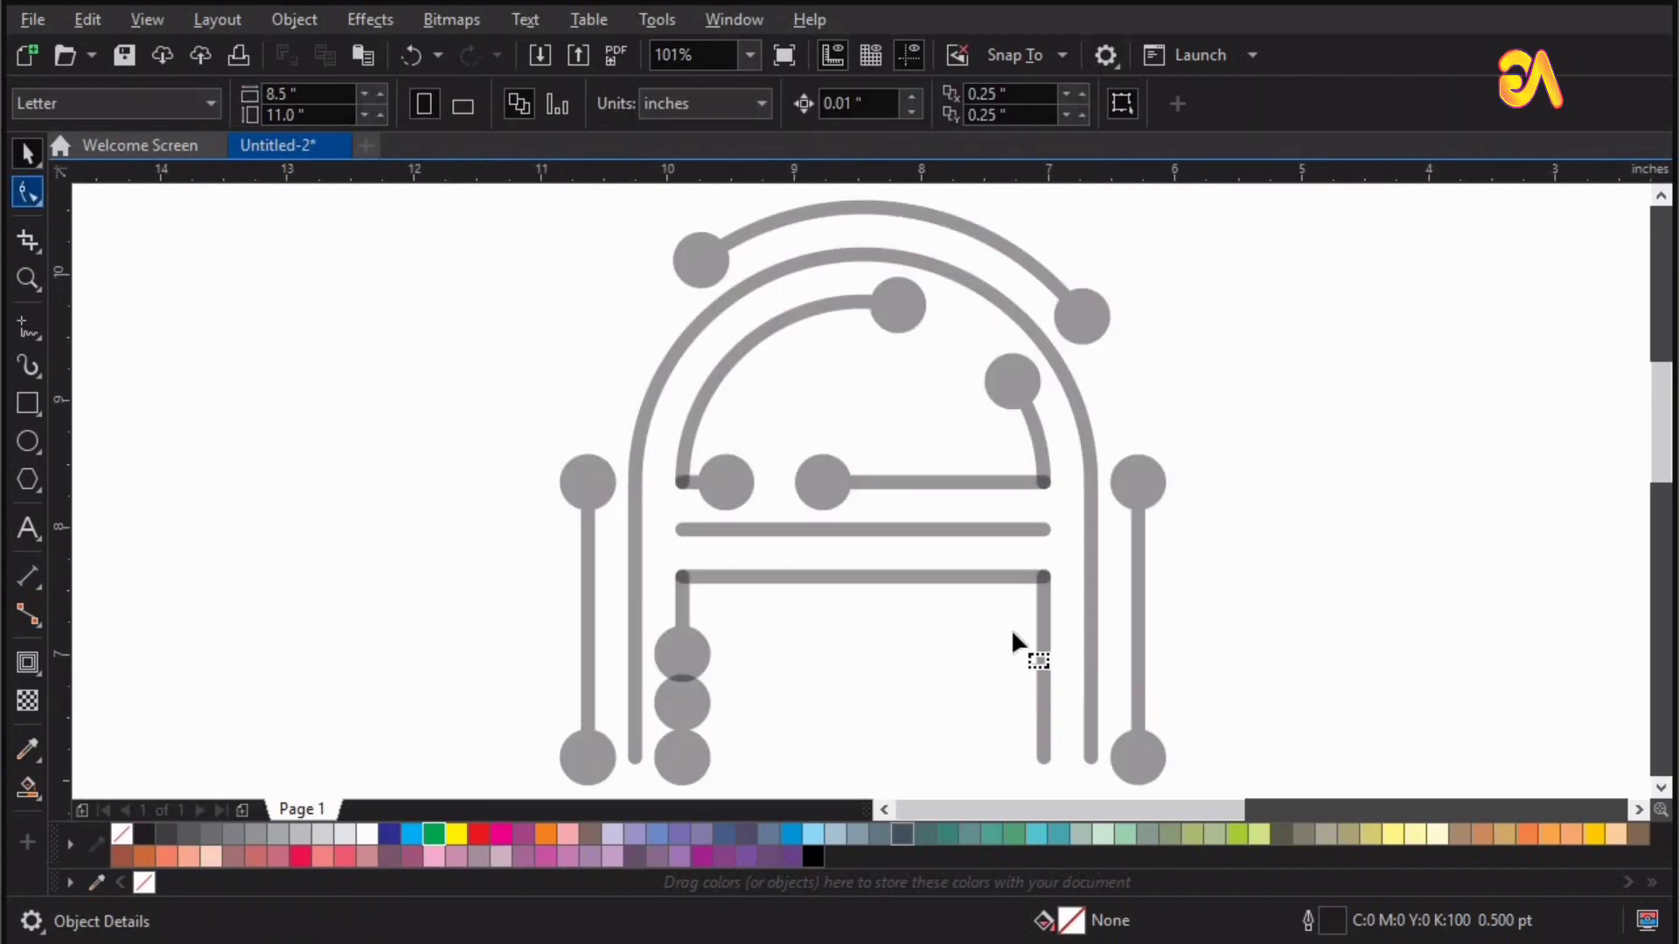
# Split the lower crossbar at two points on its right half and delete the segment between them.
pyautogui.doubleClick(918, 577)
pyautogui.click(312, 104)
pyautogui.click(360, 332)
pyautogui.doubleClick(999, 576)
pyautogui.click(312, 105)
pyautogui.click(360, 333)
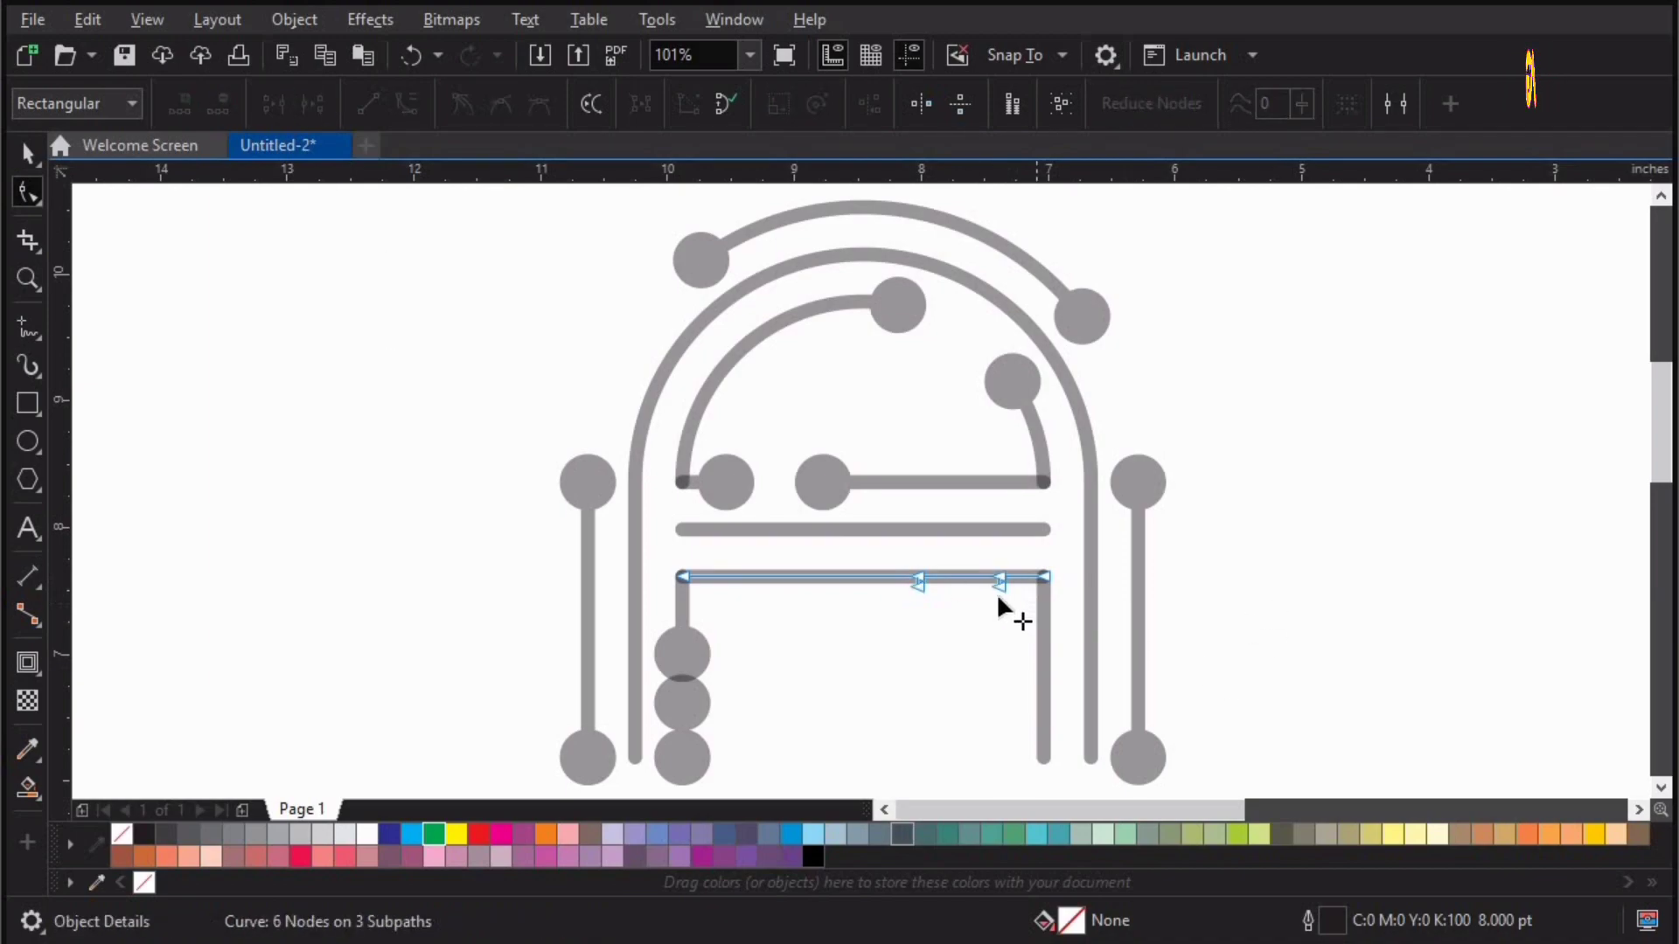
pyautogui.moveTo(999, 577); pyautogui.dragTo(971, 622)
pyautogui.press('Delete')
# Break the lower crossbar apart into a long left piece and a short right piece.
pyautogui.press('space')
pyautogui.click(1179, 511)
pyautogui.click(927, 591)
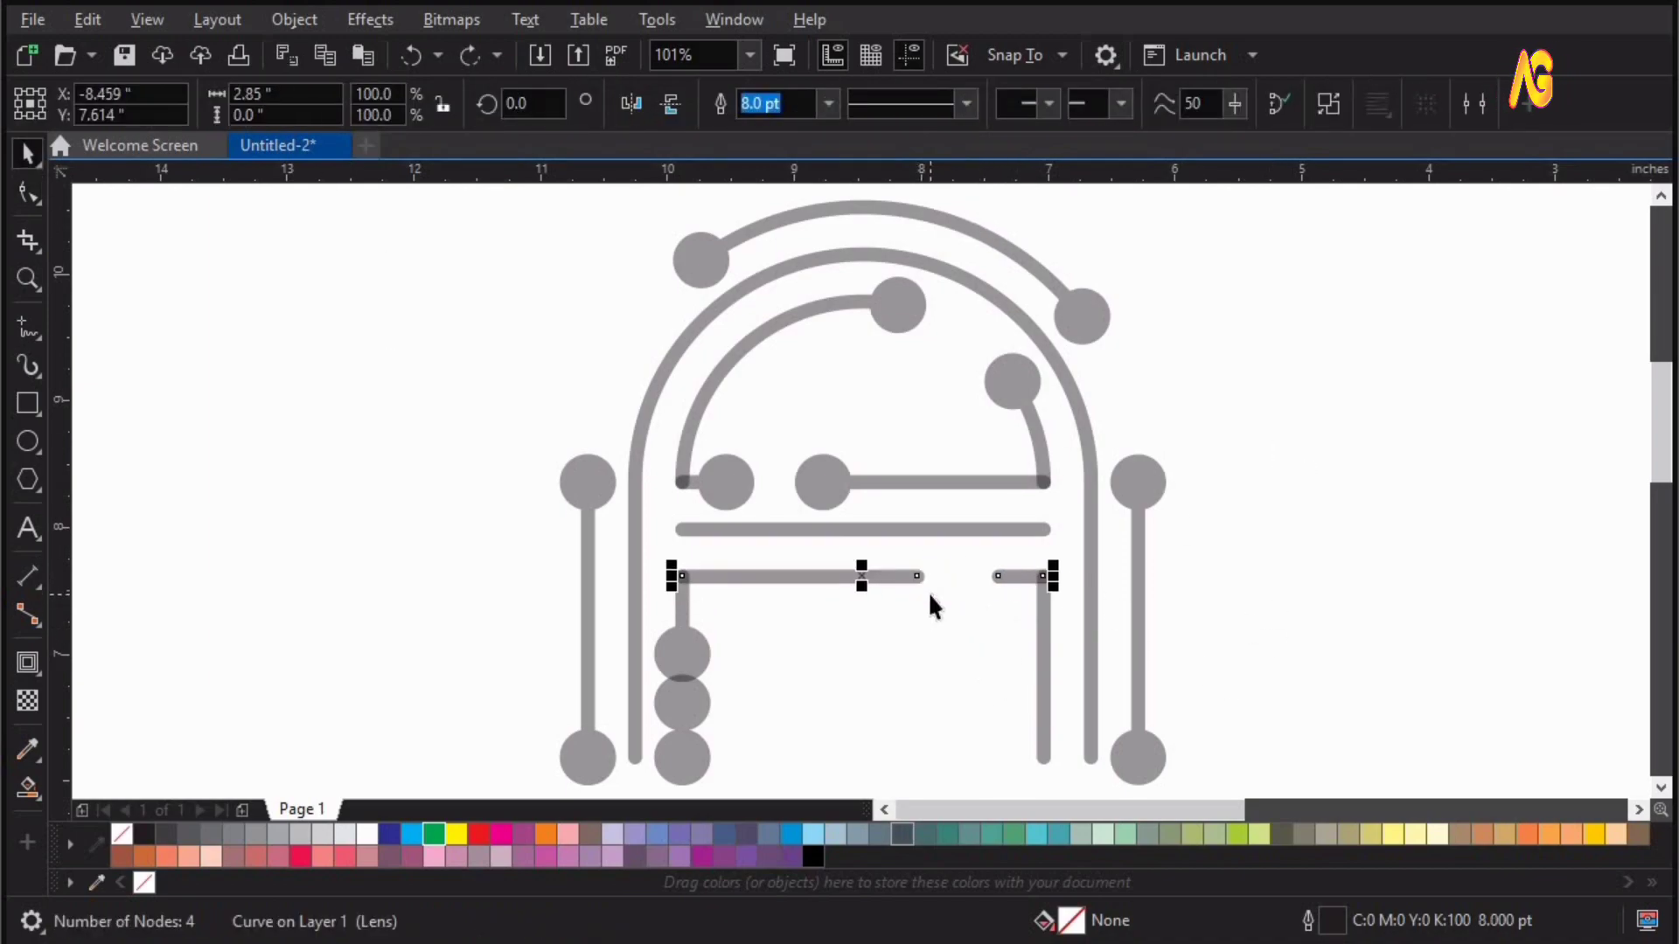
pyautogui.hotkey('ctrl', 'k')
pyautogui.click(982, 648)
# Add a filled round dot arrowhead to the cut end of the lower crossbar's long left piece.
pyautogui.click(898, 584)
pyautogui.click(1049, 103)
pyautogui.scroll(-3, 1169, 261)
pyautogui.click(1166, 274)
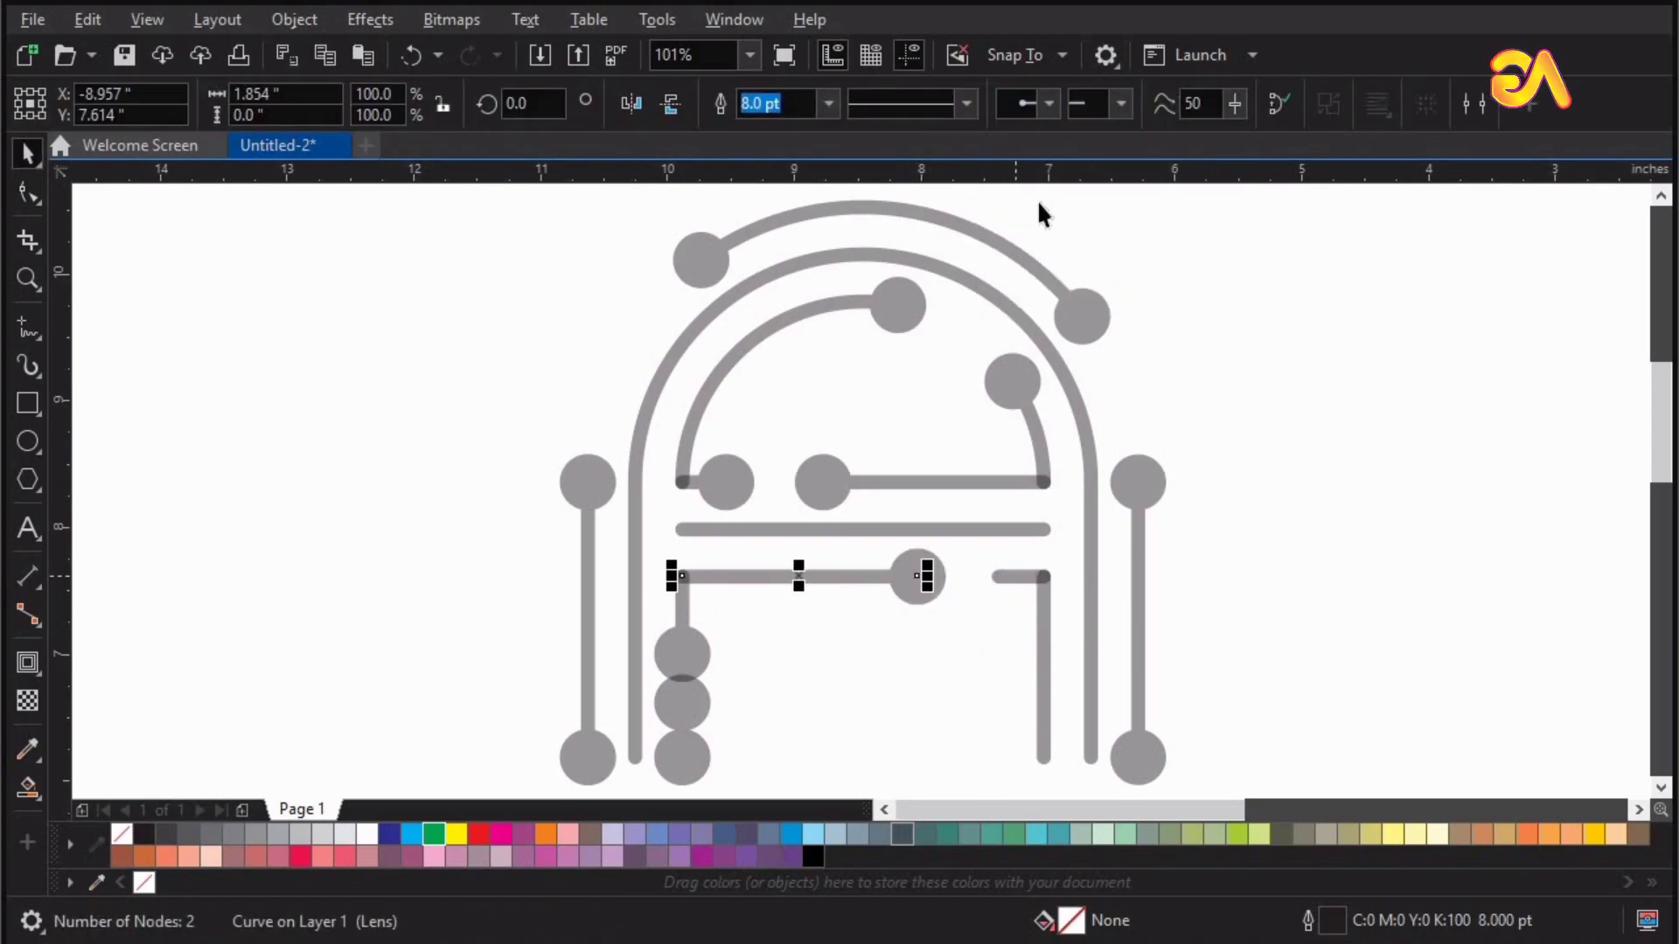
# Add a filled round dot arrowhead to the cut end of the lower crossbar's short right piece.
pyautogui.click(1019, 576)
pyautogui.click(1050, 103)
pyautogui.scroll(-3, 1098, 225)
pyautogui.click(1121, 103)
pyautogui.scroll(-3, 1189, 285)
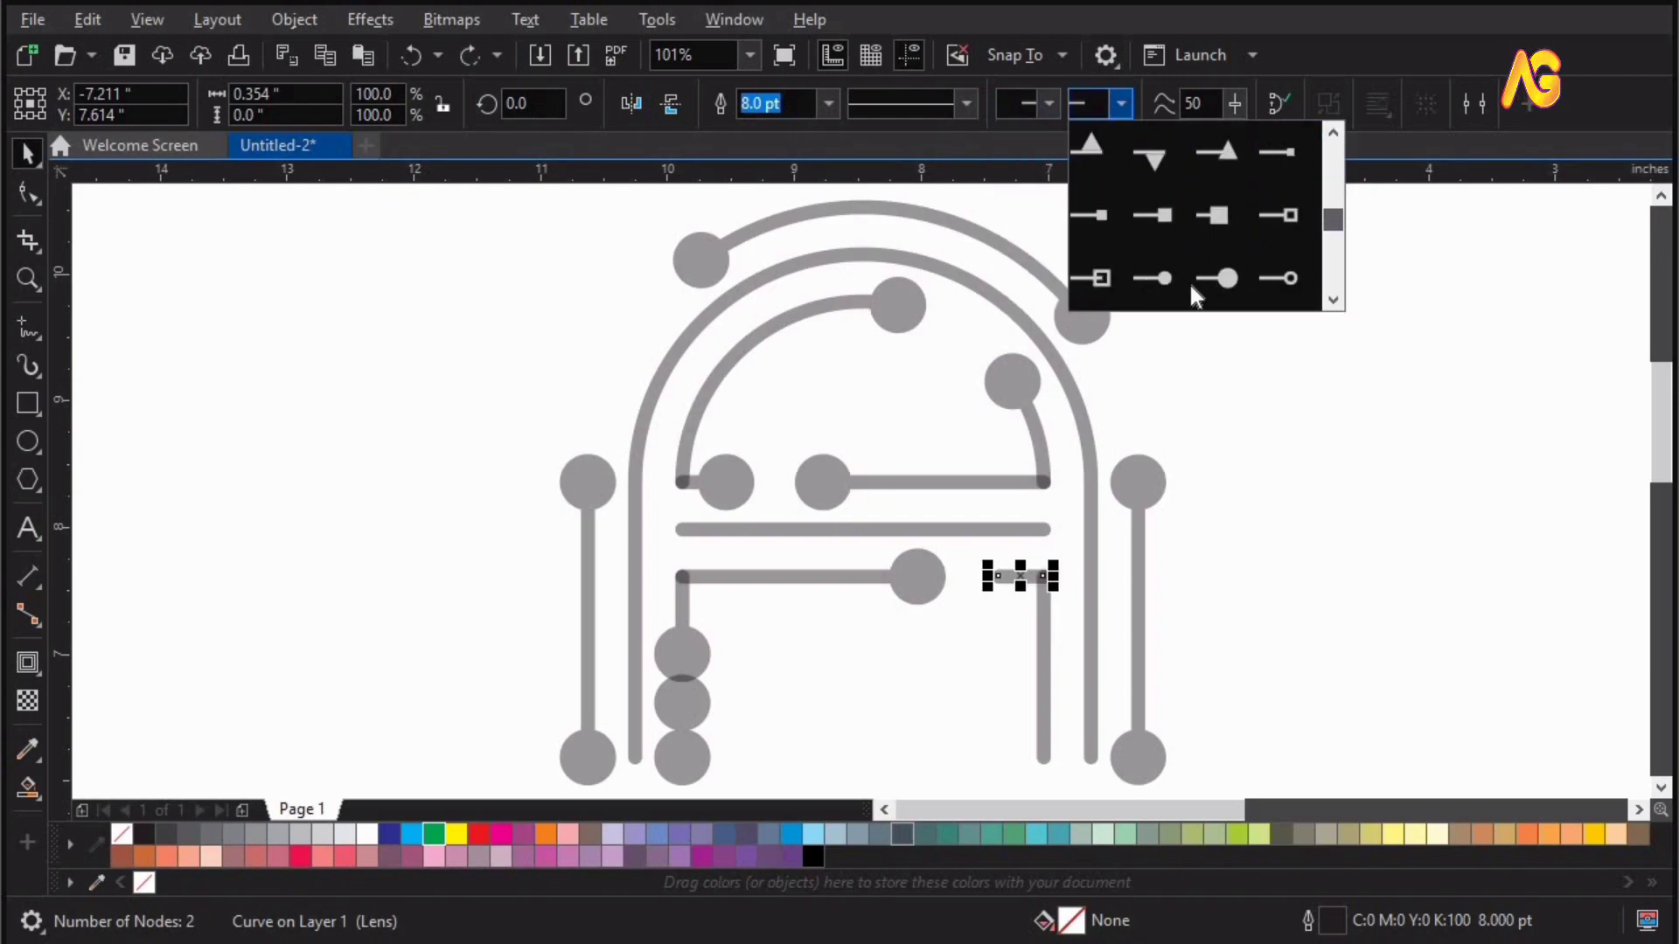
pyautogui.click(1189, 285)
# Try a filled round dot as the end arrowhead of the right inner leg, and undo it.
pyautogui.click(1041, 743)
pyautogui.click(1121, 103)
pyautogui.moveTo(1334, 156); pyautogui.dragTo(1340, 228)
pyautogui.click(1220, 279)
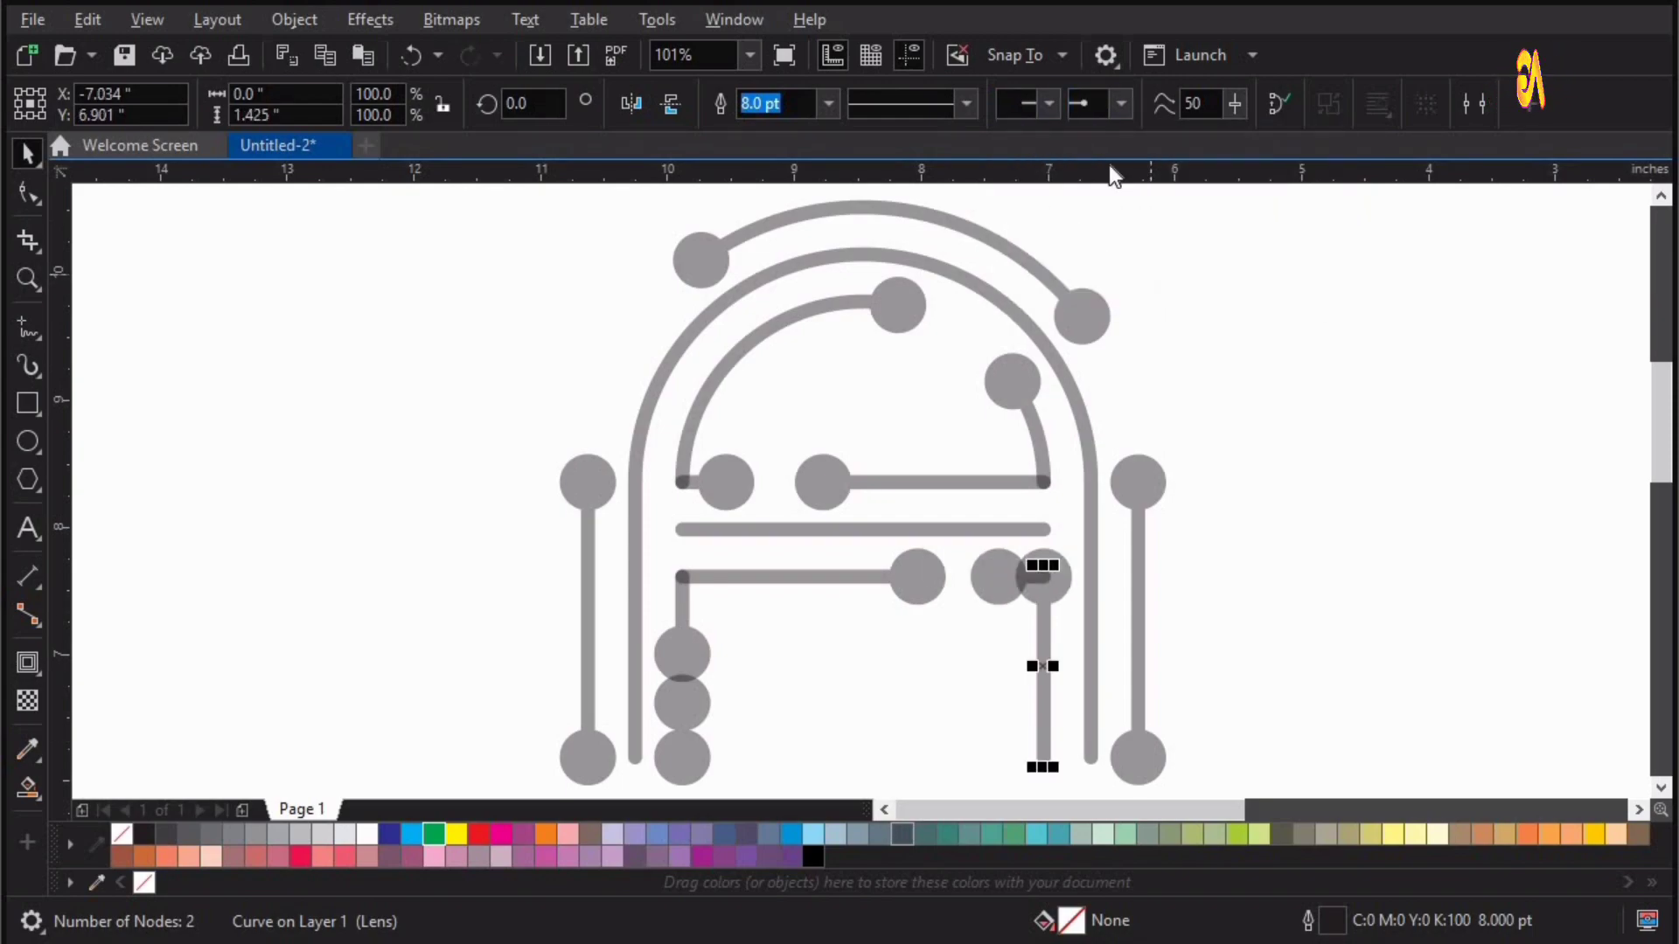
pyautogui.hotkey('ctrl', 'z')
# Add a filled round dot arrowhead to the bottom end of the right inner leg.
pyautogui.click(1049, 103)
pyautogui.scroll(-3, 1099, 232)
pyautogui.click(1093, 219)
pyautogui.click(1423, 528)
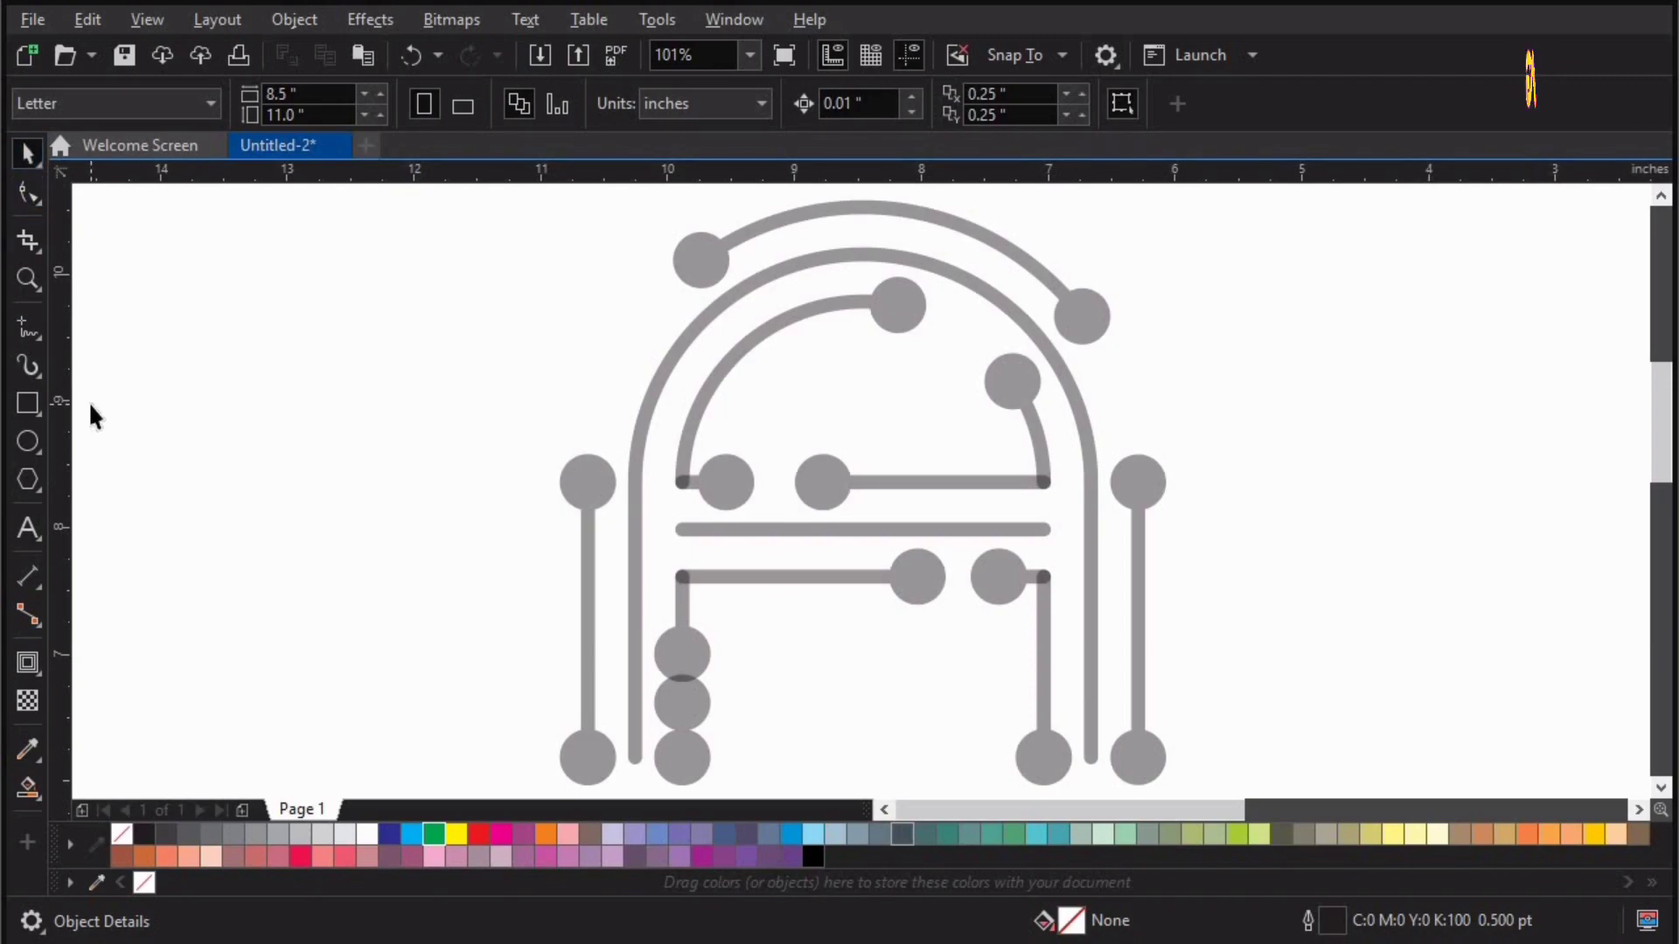
pyautogui.hotkey('ctrl', 'a')
pyautogui.press('F12')
pyautogui.click(1181, 665)
# Set the calligraphy angle of the right outer leg's outline to 90° and apply the outline settings.
pyautogui.click(1137, 697)
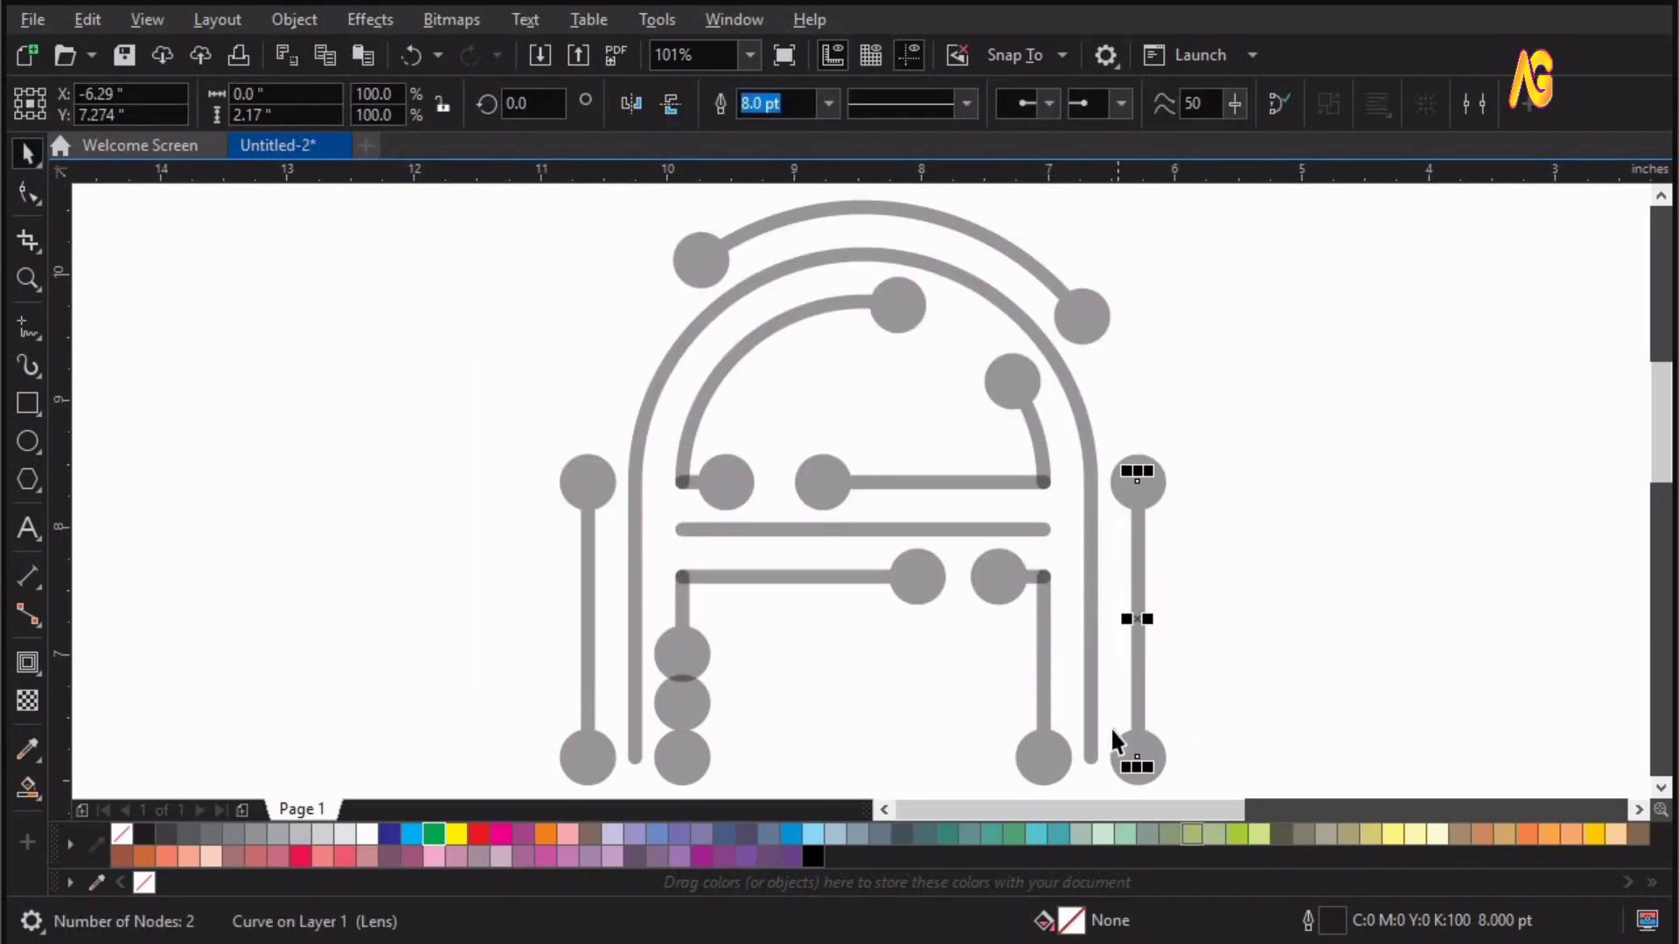
pyautogui.press('F12')
pyautogui.doubleClick(1037, 506)
pyautogui.write('90')
pyautogui.click(1039, 661)
# Set the calligraphy angle to 50° for the outlines of the right inner leg and the lower crossbar's short right piece.
pyautogui.click(1032, 756)
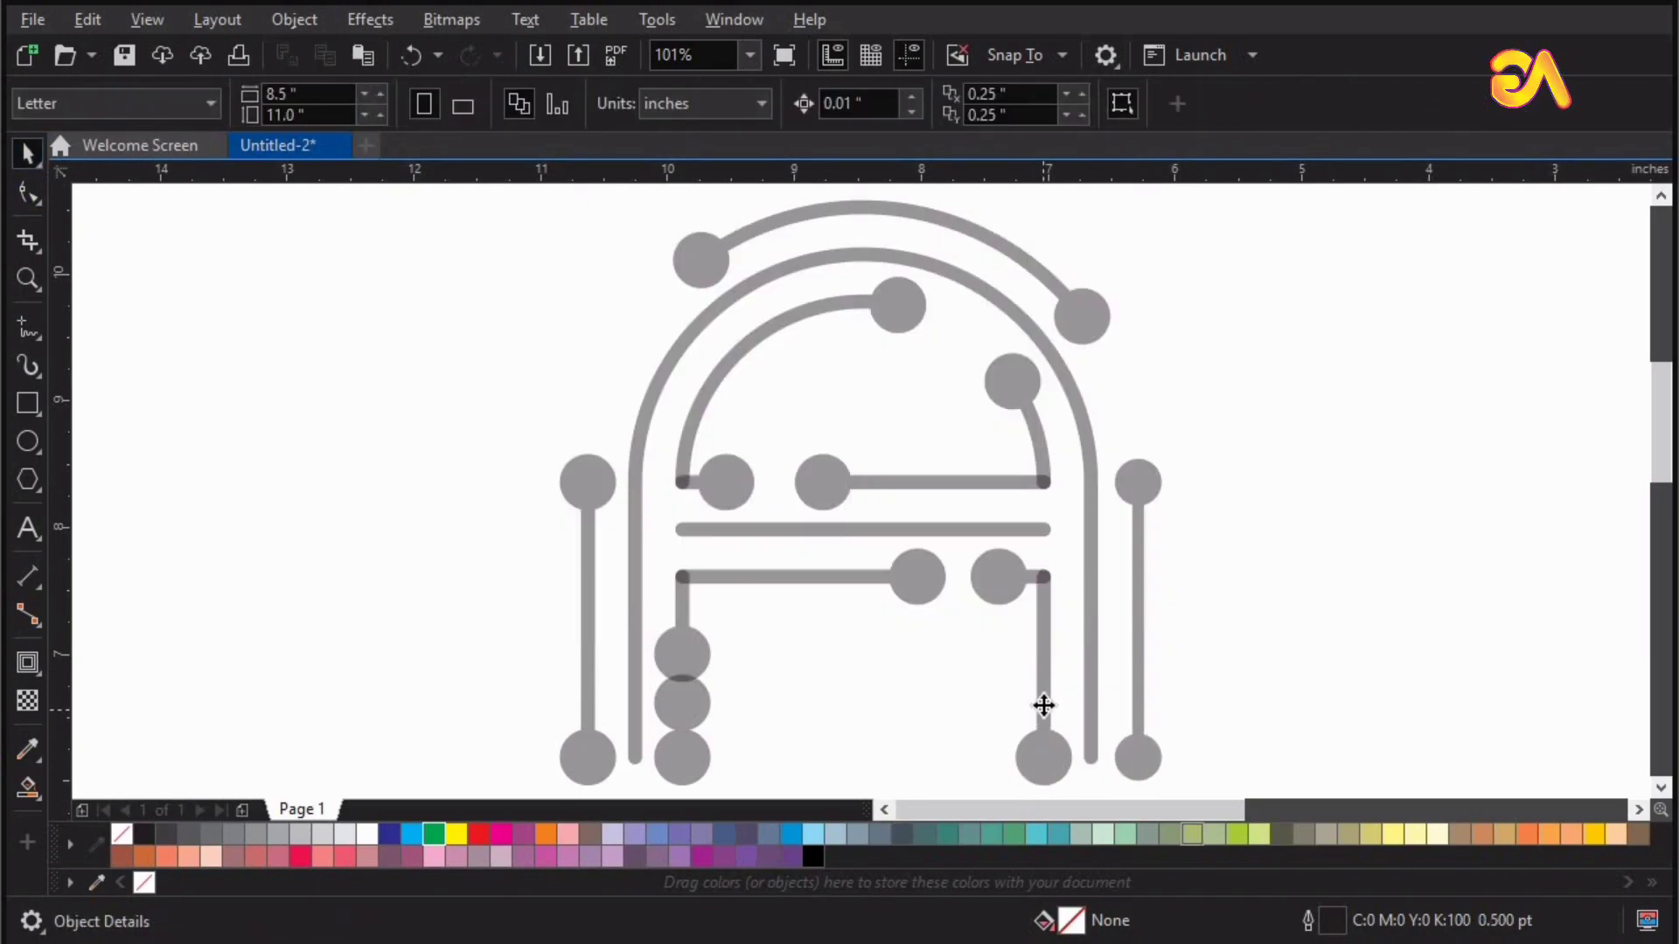
pyautogui.click(1043, 703)
pyautogui.press('Escape')
pyautogui.click(1038, 577)
pyautogui.keyDown('shift'); pyautogui.click(1044, 633); pyautogui.keyUp('shift')
pyautogui.press('F12')
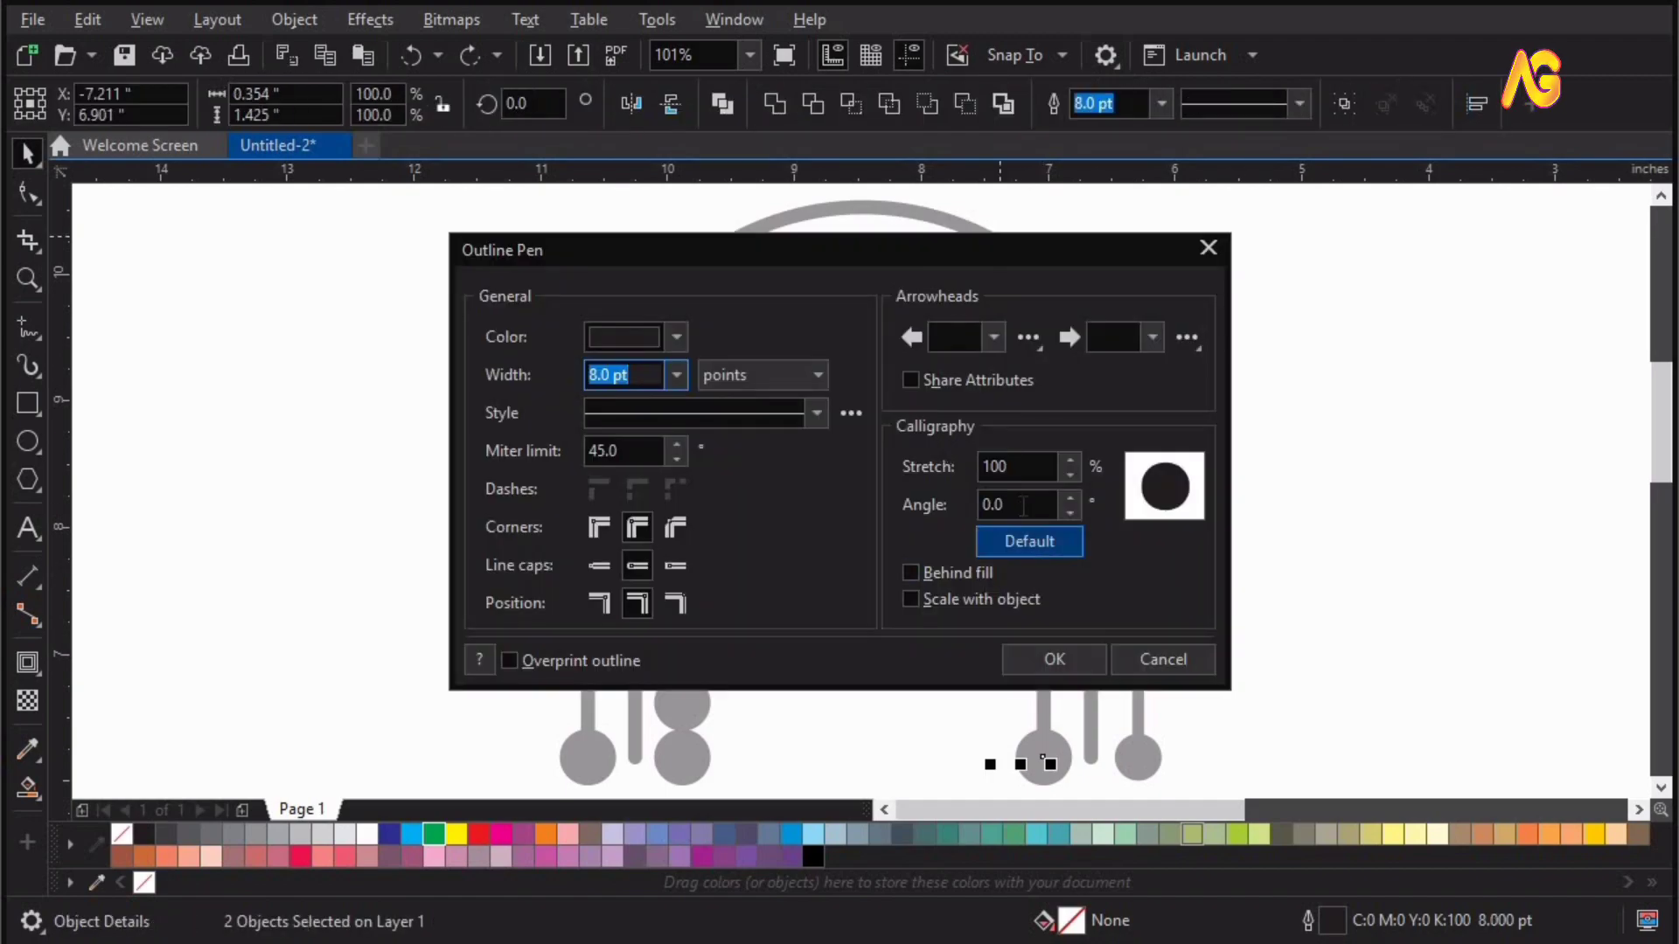
pyautogui.doubleClick(1014, 505)
pyautogui.write('50')
pyautogui.press('Return')
# Set the outline of the lower crossbar's long left piece to a calligraphy stretch of 50% and angle of 50°.
pyautogui.click(883, 573)
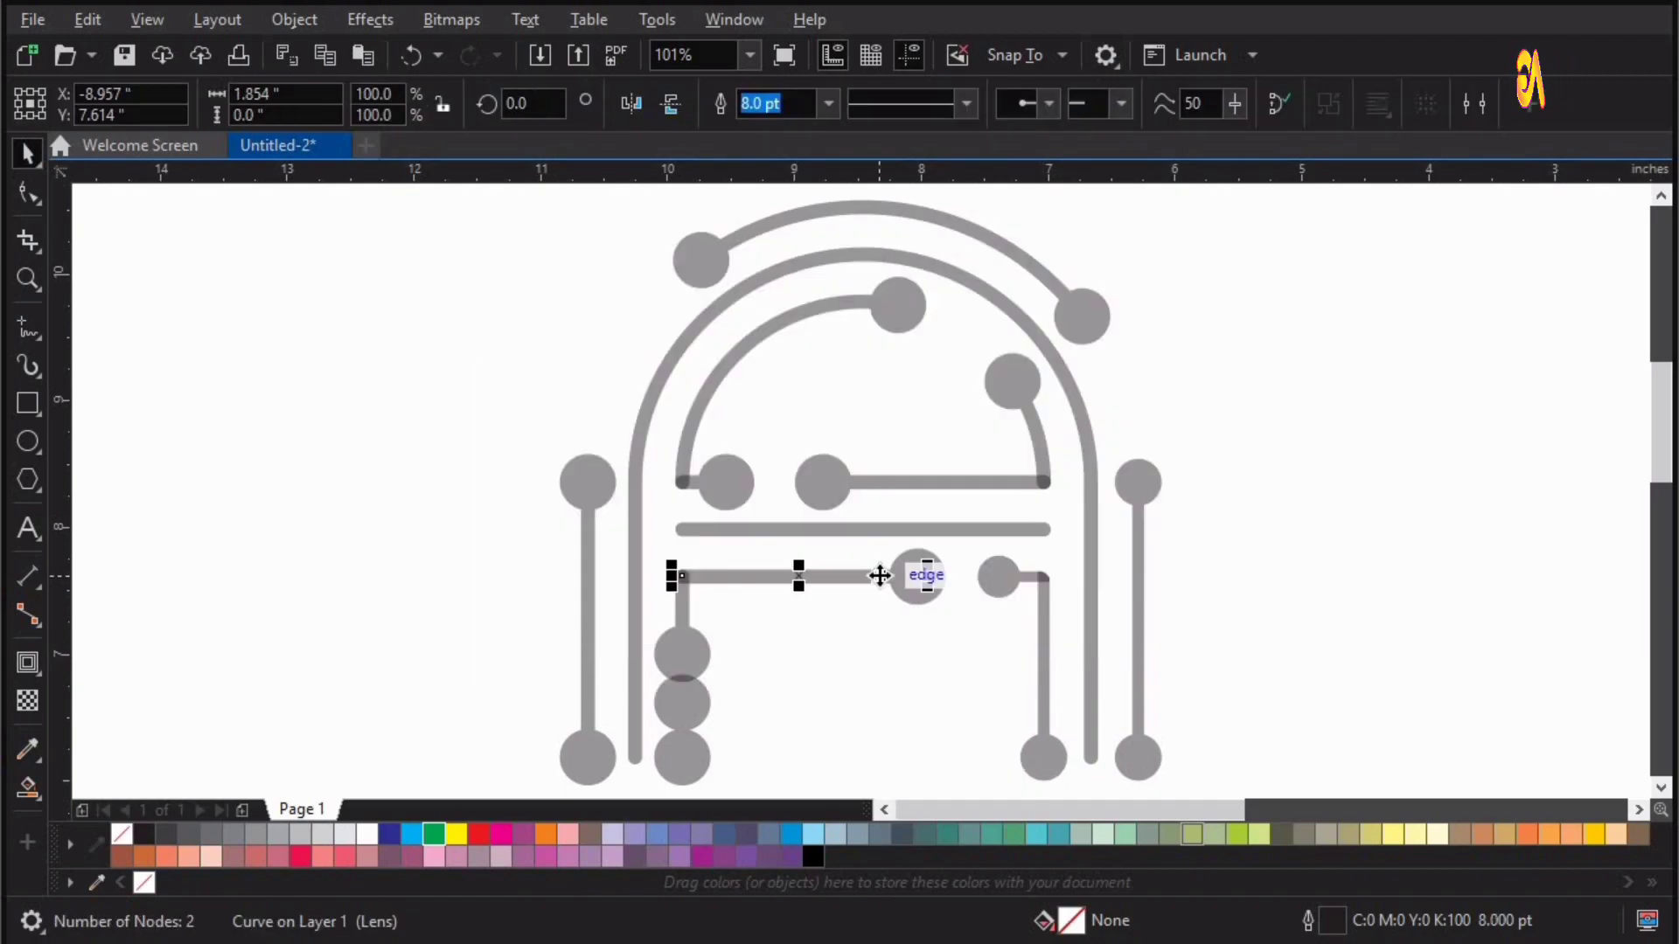
pyautogui.press('F12')
pyautogui.doubleClick(997, 466)
pyautogui.write('50')
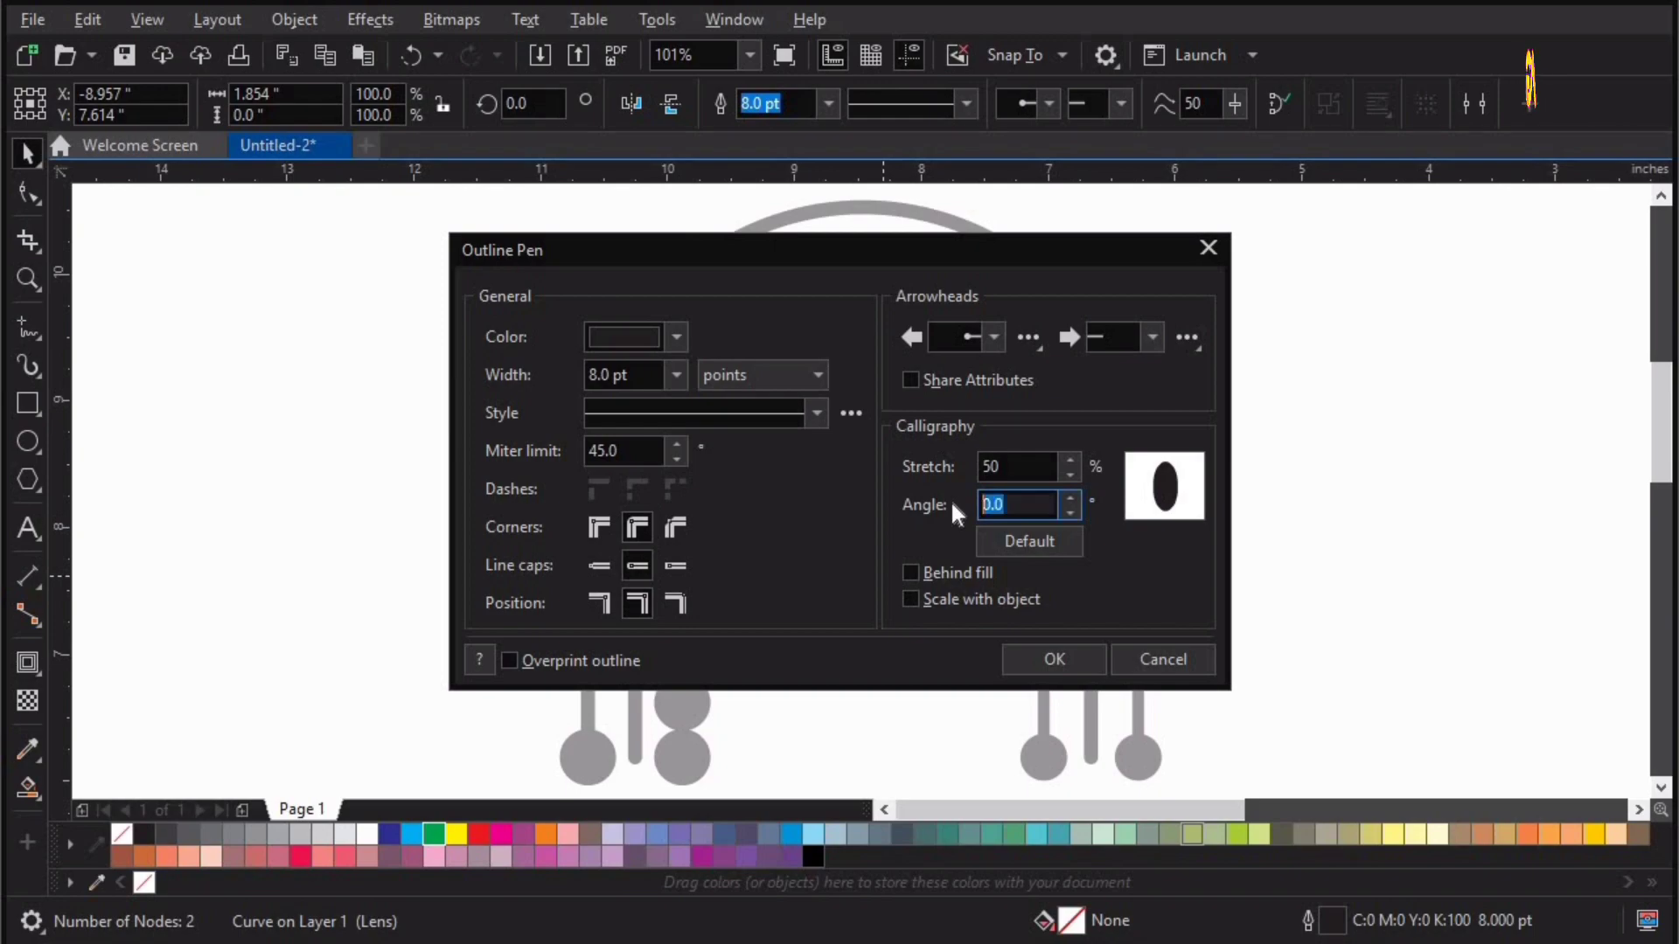
pyautogui.write('50')
pyautogui.press('Tab')
pyautogui.click(1051, 664)
# Set the outlines of both left inner leg pieces to a calligraphy stretch of 50% and angle of 50°.
pyautogui.click(682, 621)
pyautogui.keyDown('shift'); pyautogui.click(682, 730); pyautogui.keyUp('shift')
pyautogui.press('F12')
pyautogui.moveTo(1014, 467); pyautogui.dragTo(982, 467)
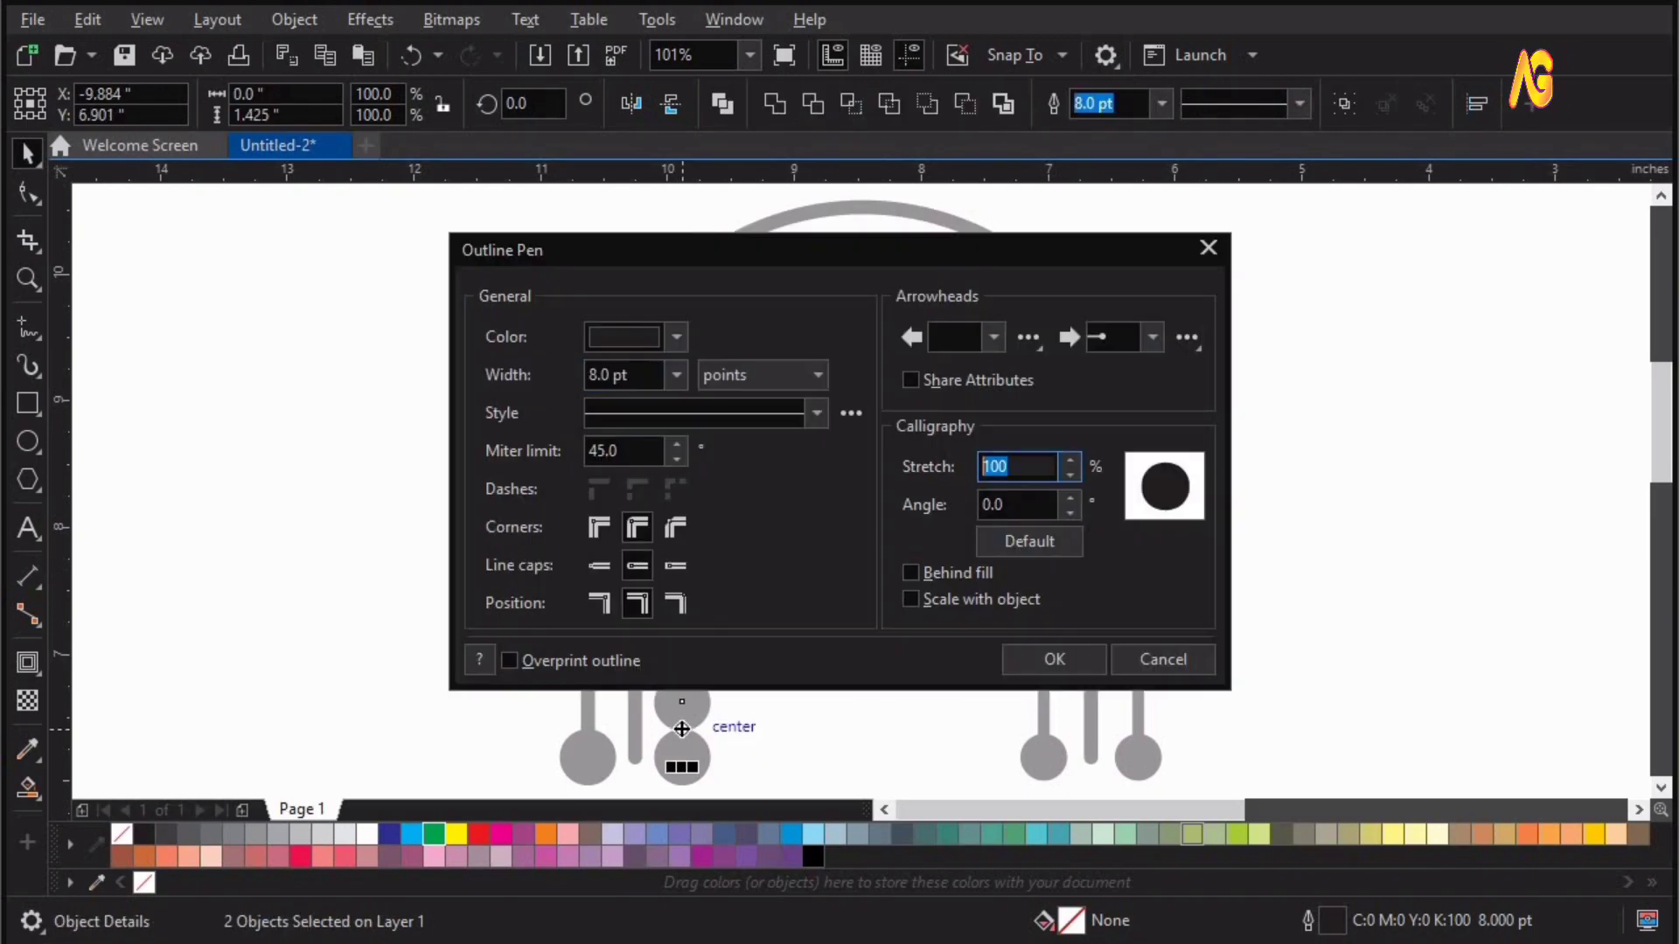
pyautogui.write('50')
pyautogui.press('Tab')
pyautogui.write('50')
pyautogui.click(1049, 662)
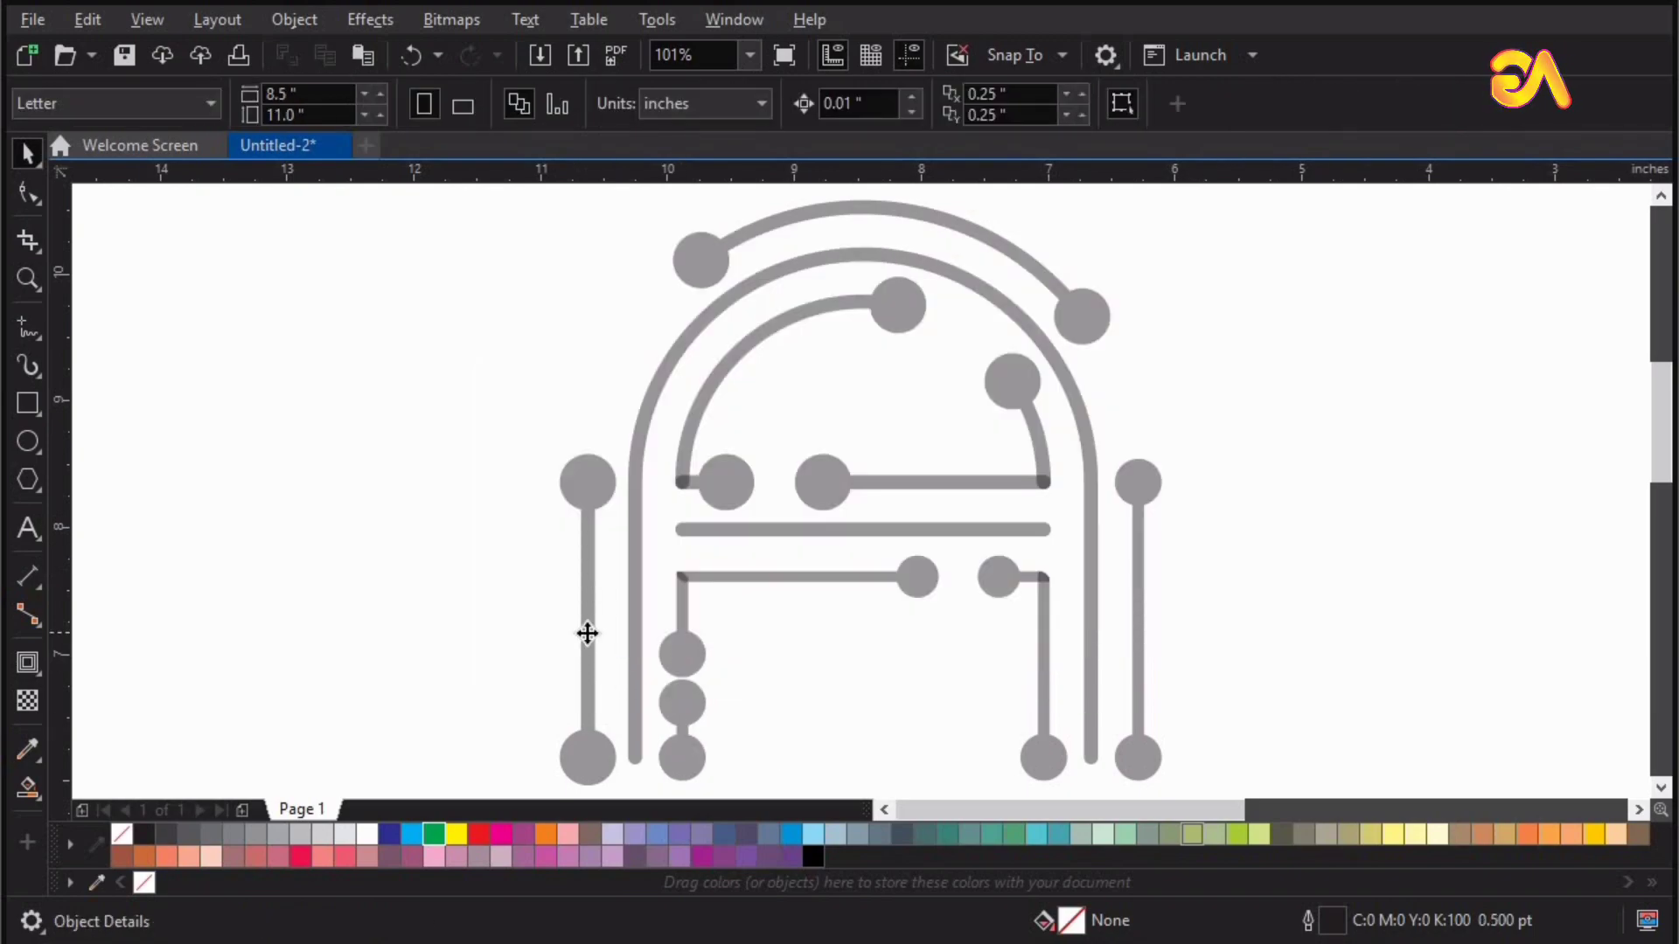
# Set the outline of the left outer leg to a calligraphy stretch of 50% and angle of 50°.
pyautogui.click(588, 634)
pyautogui.press('F12')
pyautogui.write('50')
pyautogui.moveTo(1025, 466); pyautogui.dragTo(979, 477)
pyautogui.press('Tab')
pyautogui.write('50')
pyautogui.click(1053, 660)
# Apply a calligraphy stretch of 50% and angle of 50° to the outlines of all the logo's objects at once.
pyautogui.hotkey('ctrl', 'a')
pyautogui.press('F12')
pyautogui.write('50')
pyautogui.press('Tab')
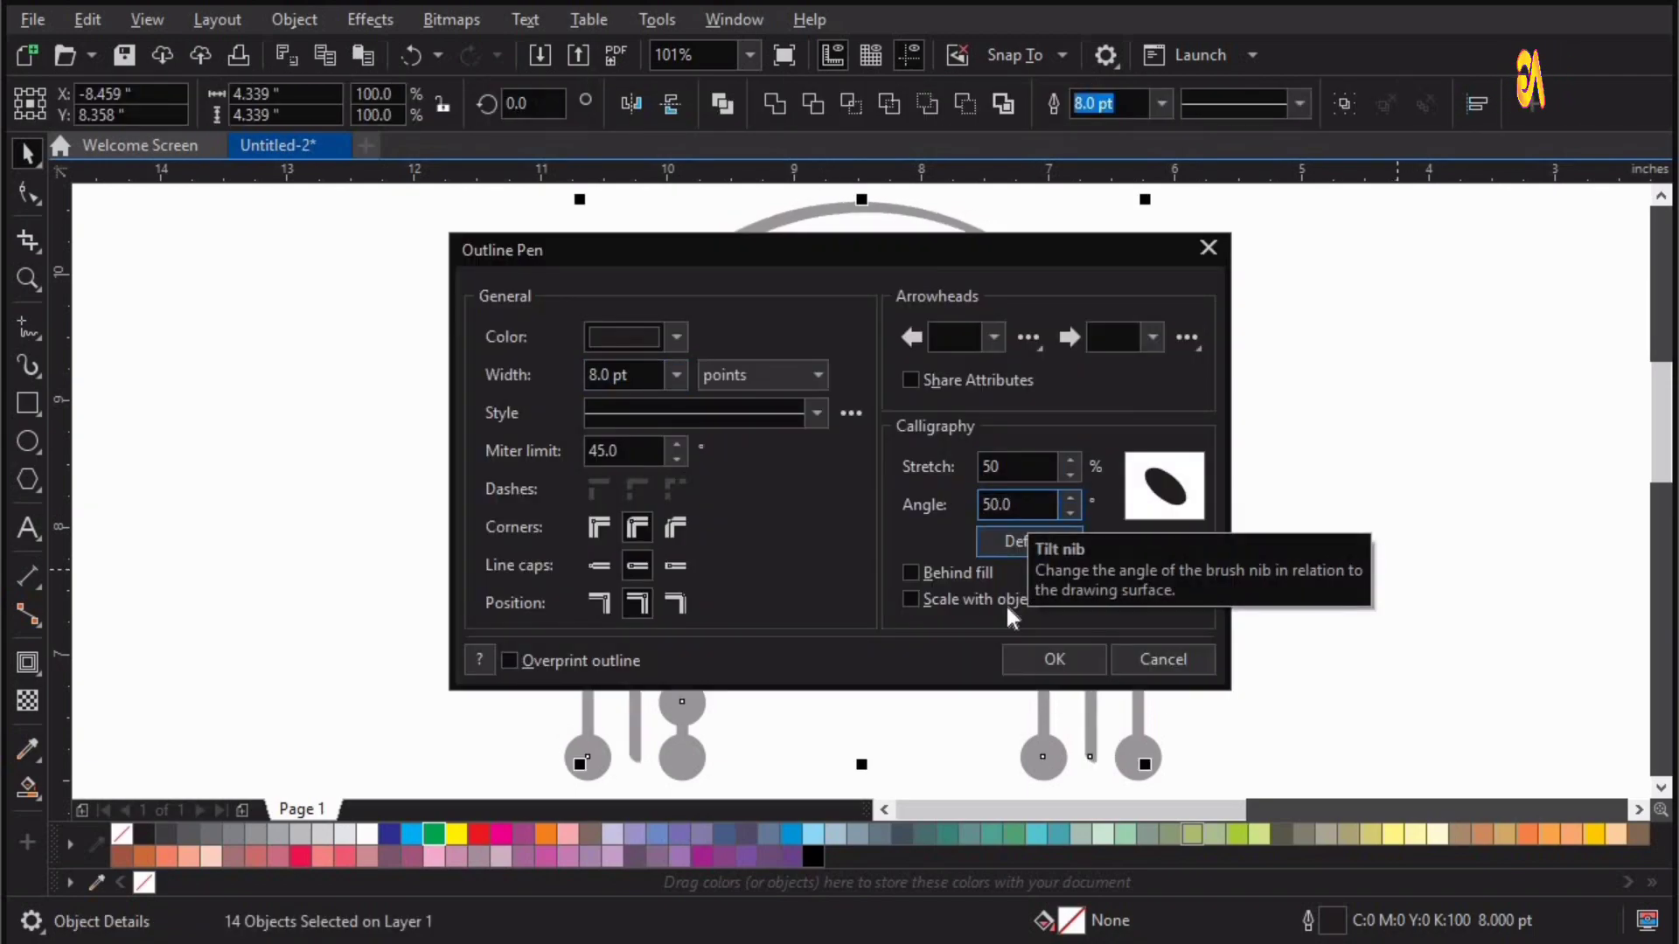
pyautogui.click(1054, 658)
pyautogui.click(822, 284)
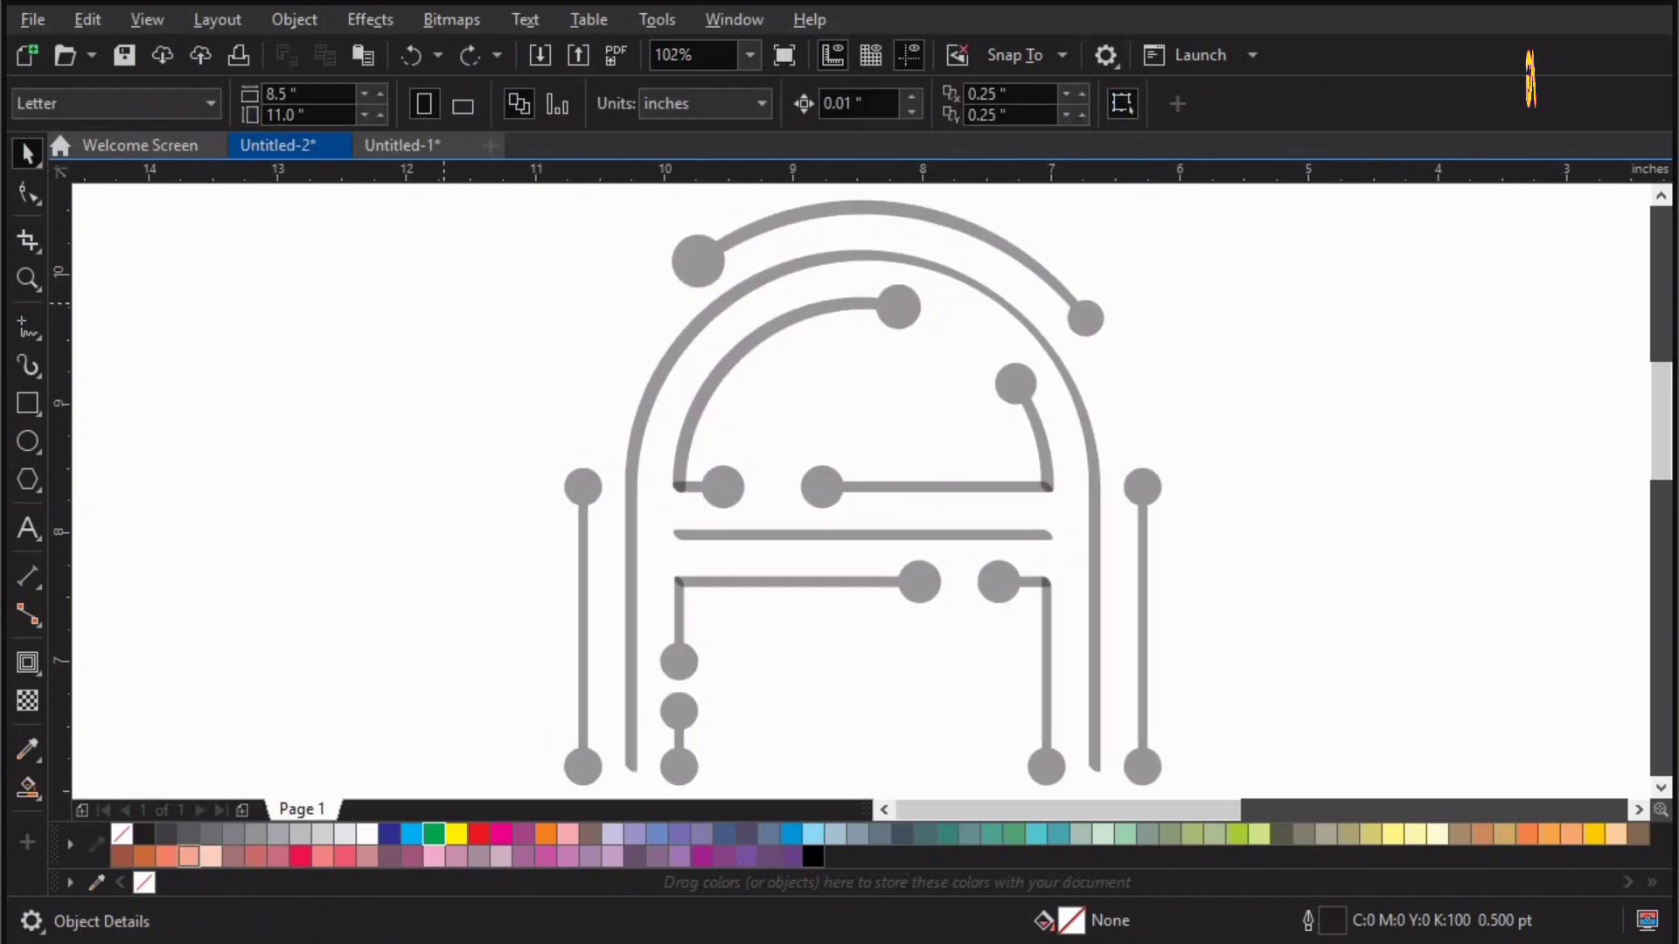
# Set the transparency of all the logo's objects to 0 and deselect them.
pyautogui.press('F3')
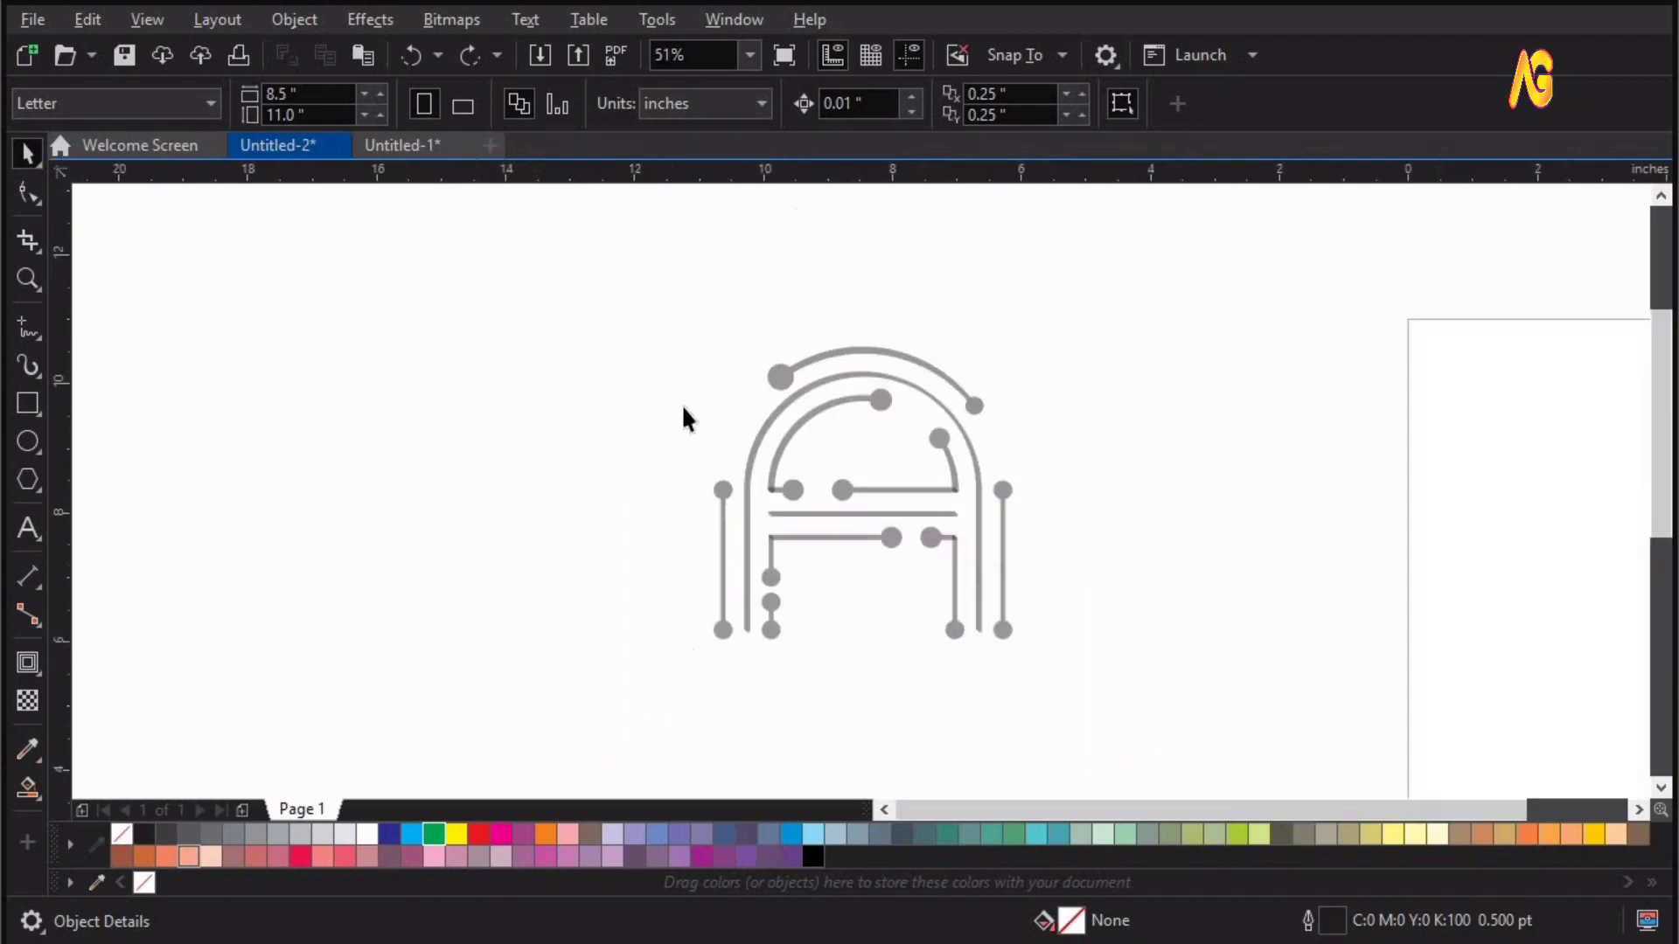
pyautogui.hotkey('ctrl', 'a')
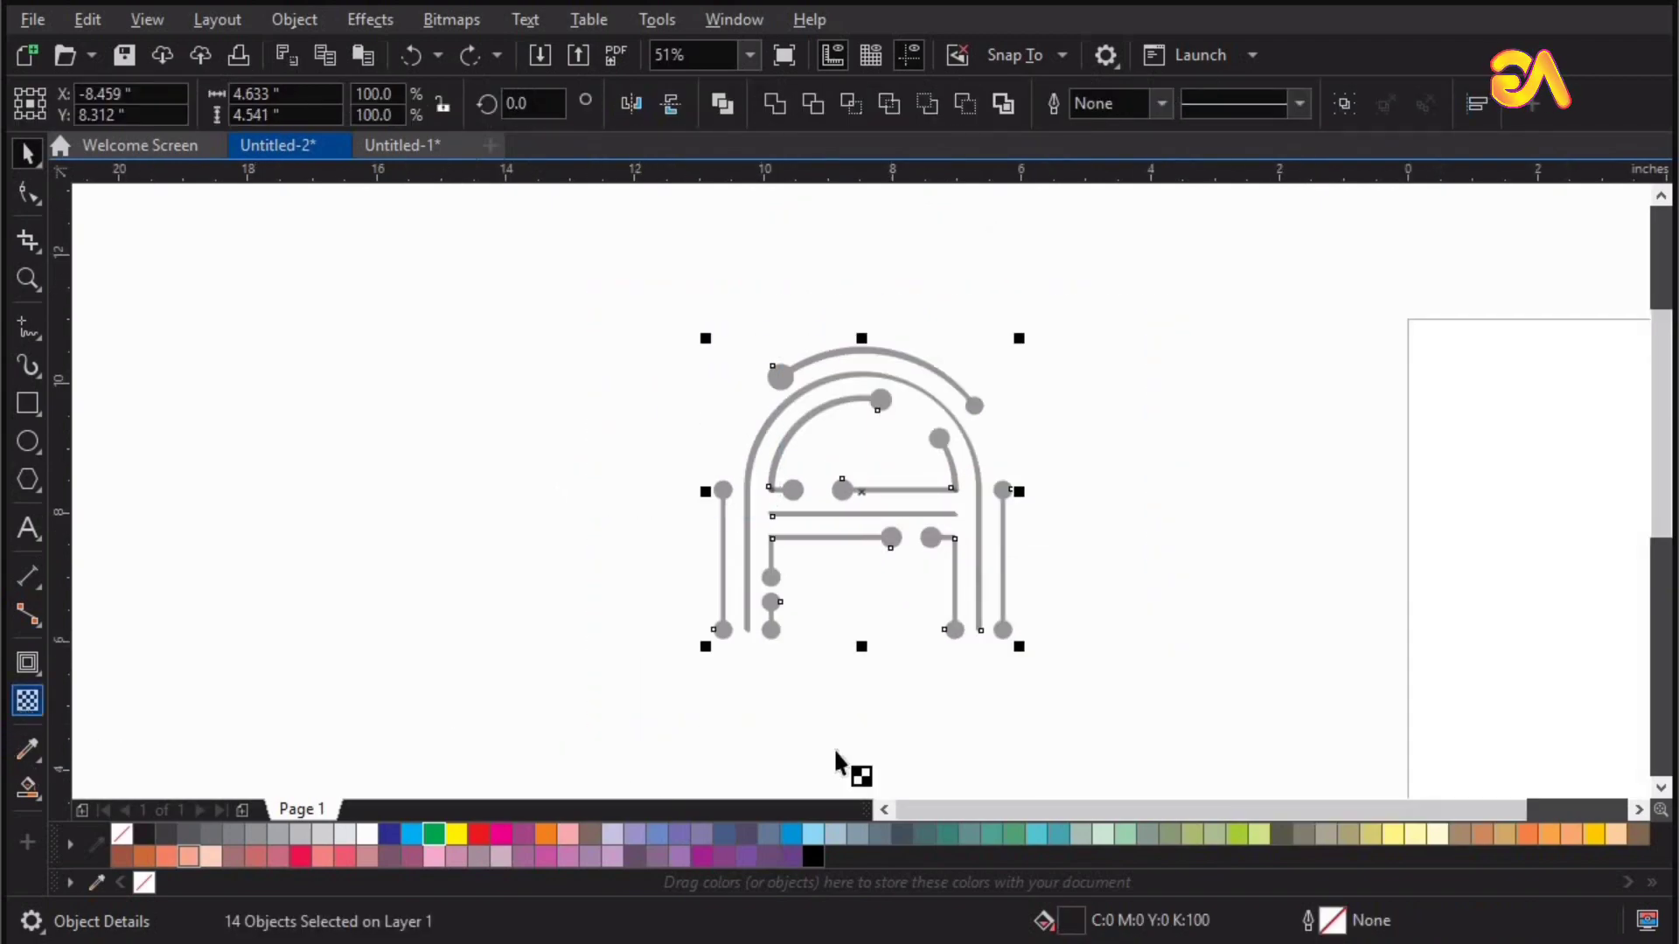
pyautogui.moveTo(832, 669); pyautogui.dragTo(805, 679)
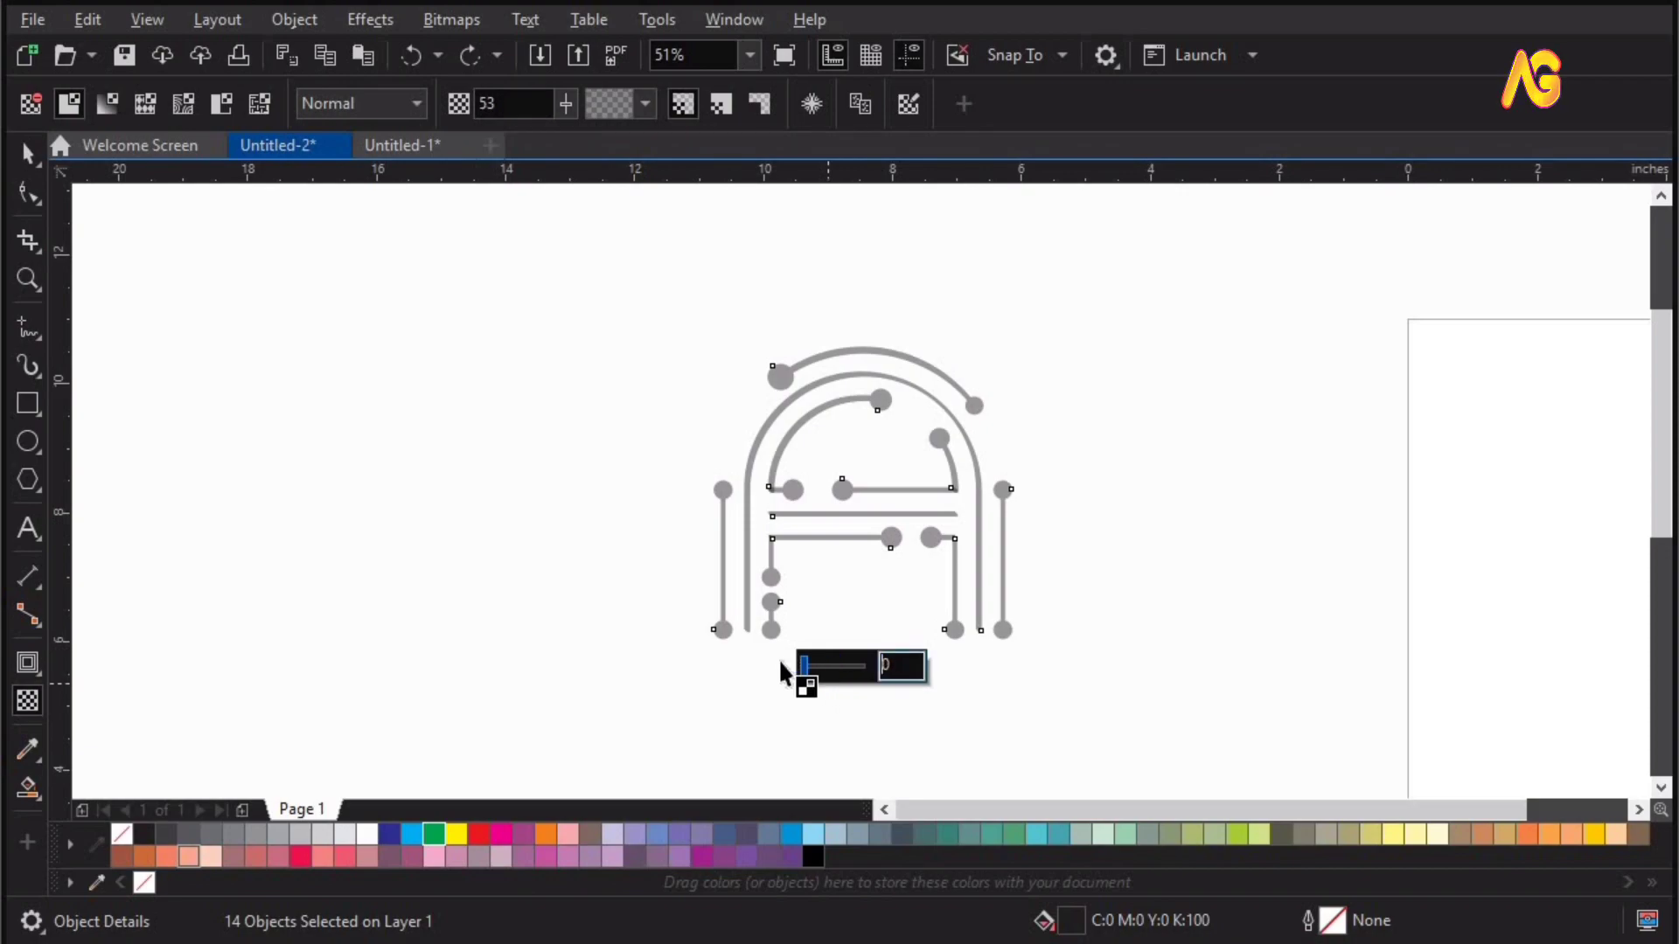
pyautogui.click(611, 285)
pyautogui.press('F4')
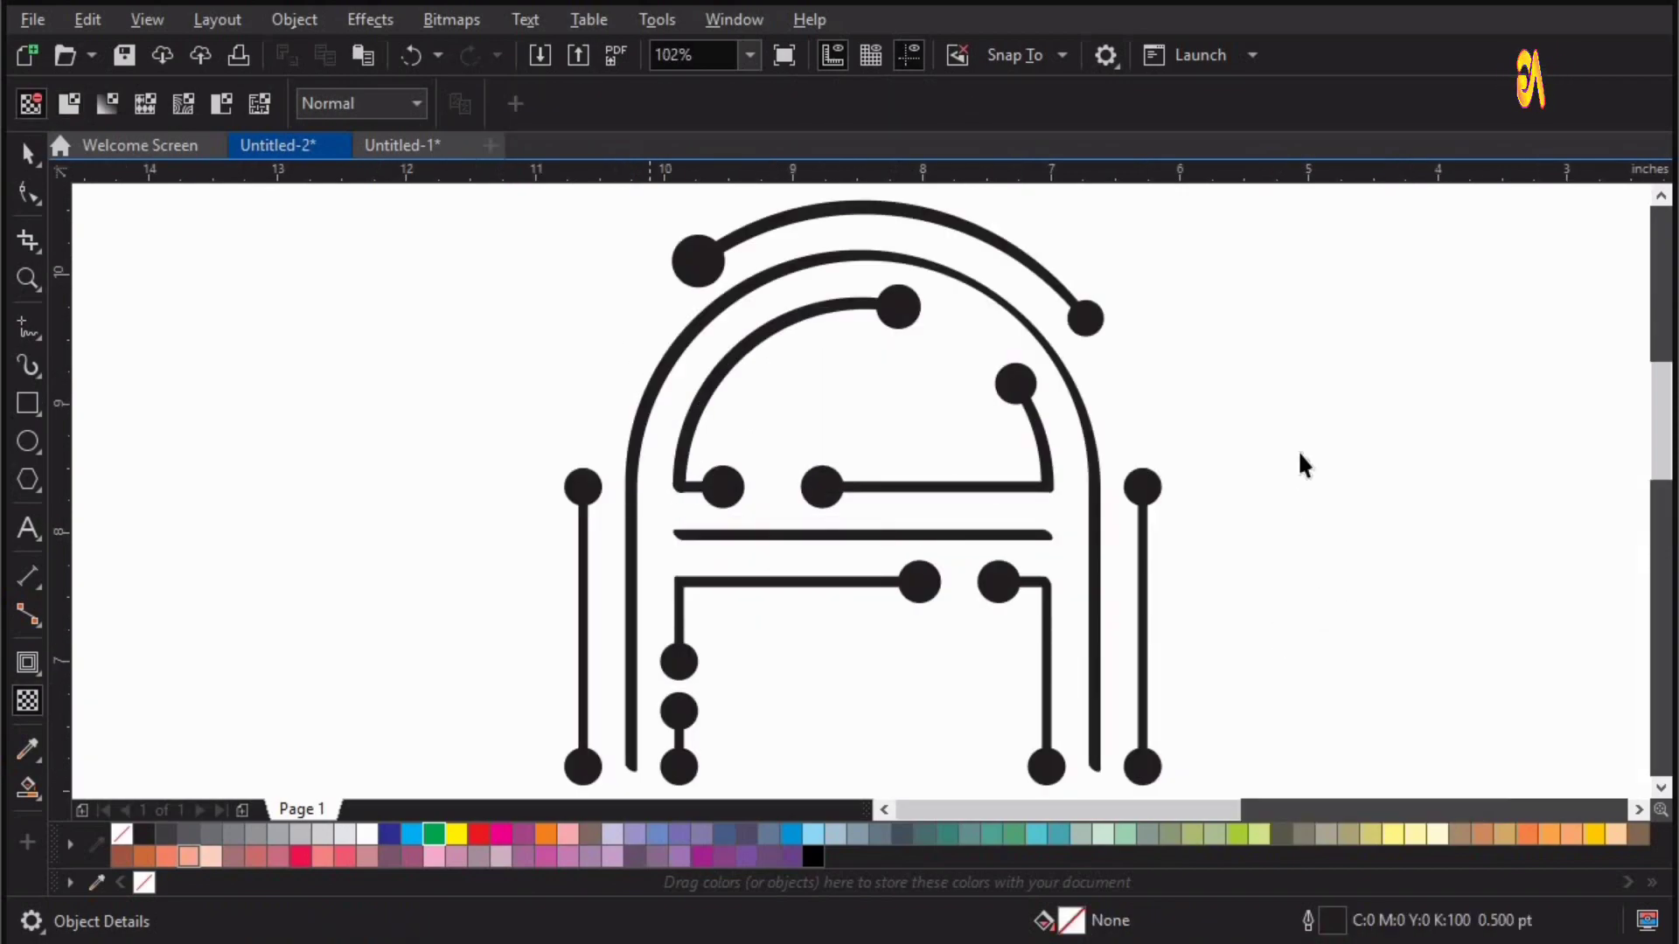
pyautogui.press('space')
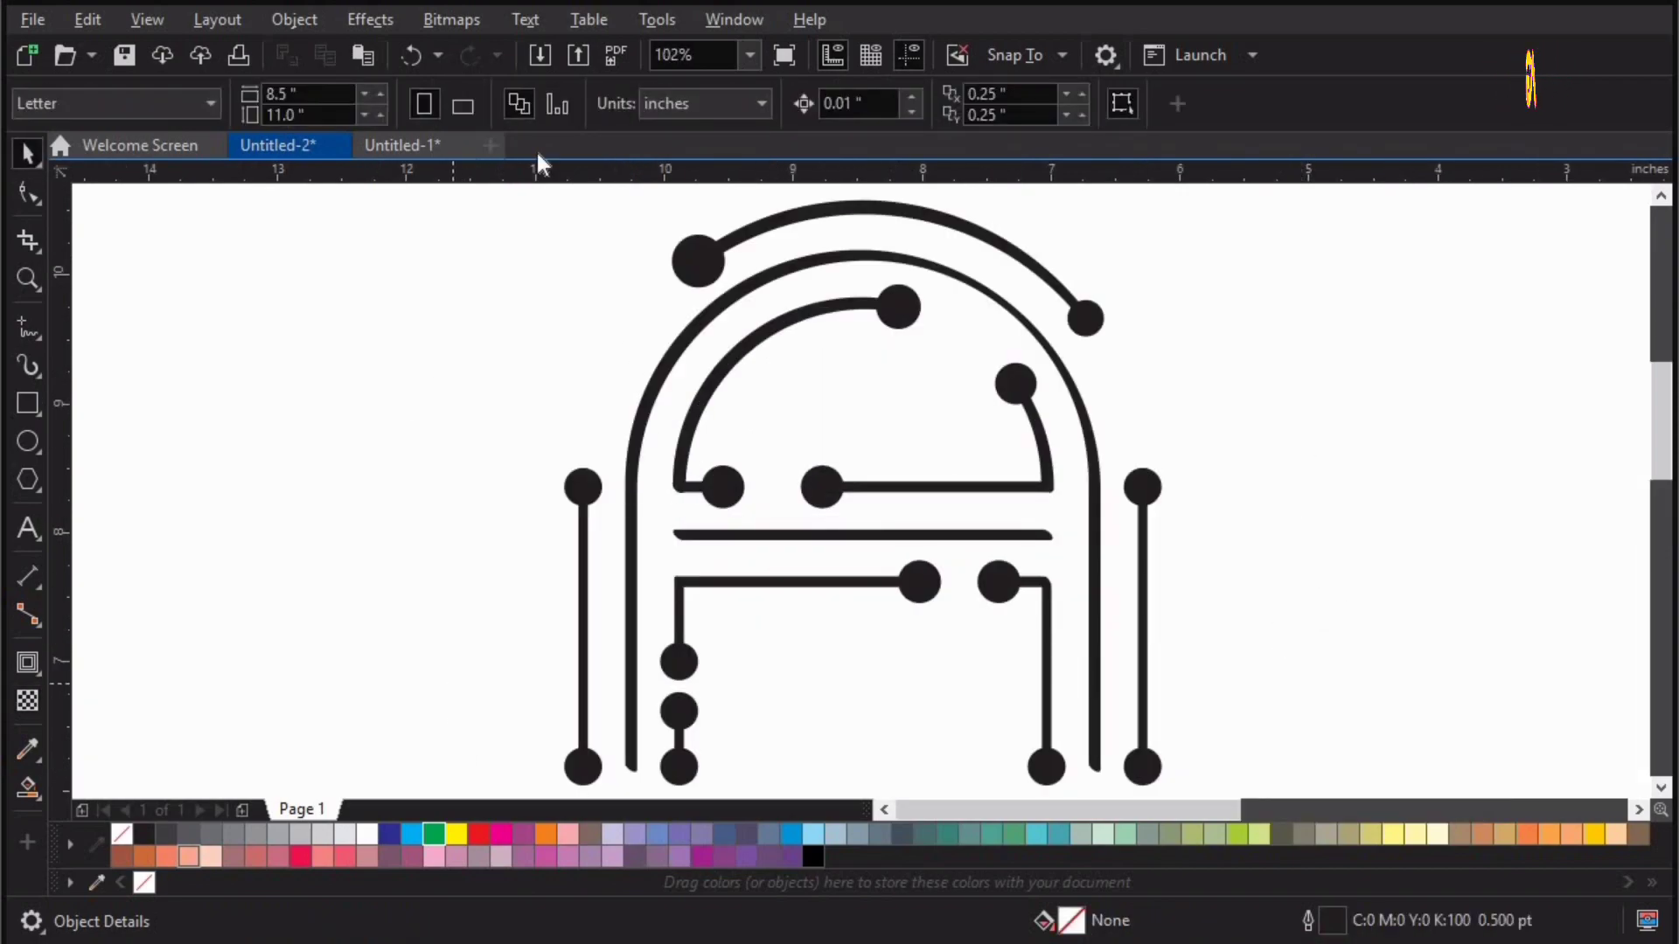
# Set the document's primary color mode to RGB in the color management settings.
pyautogui.click(586, 19)
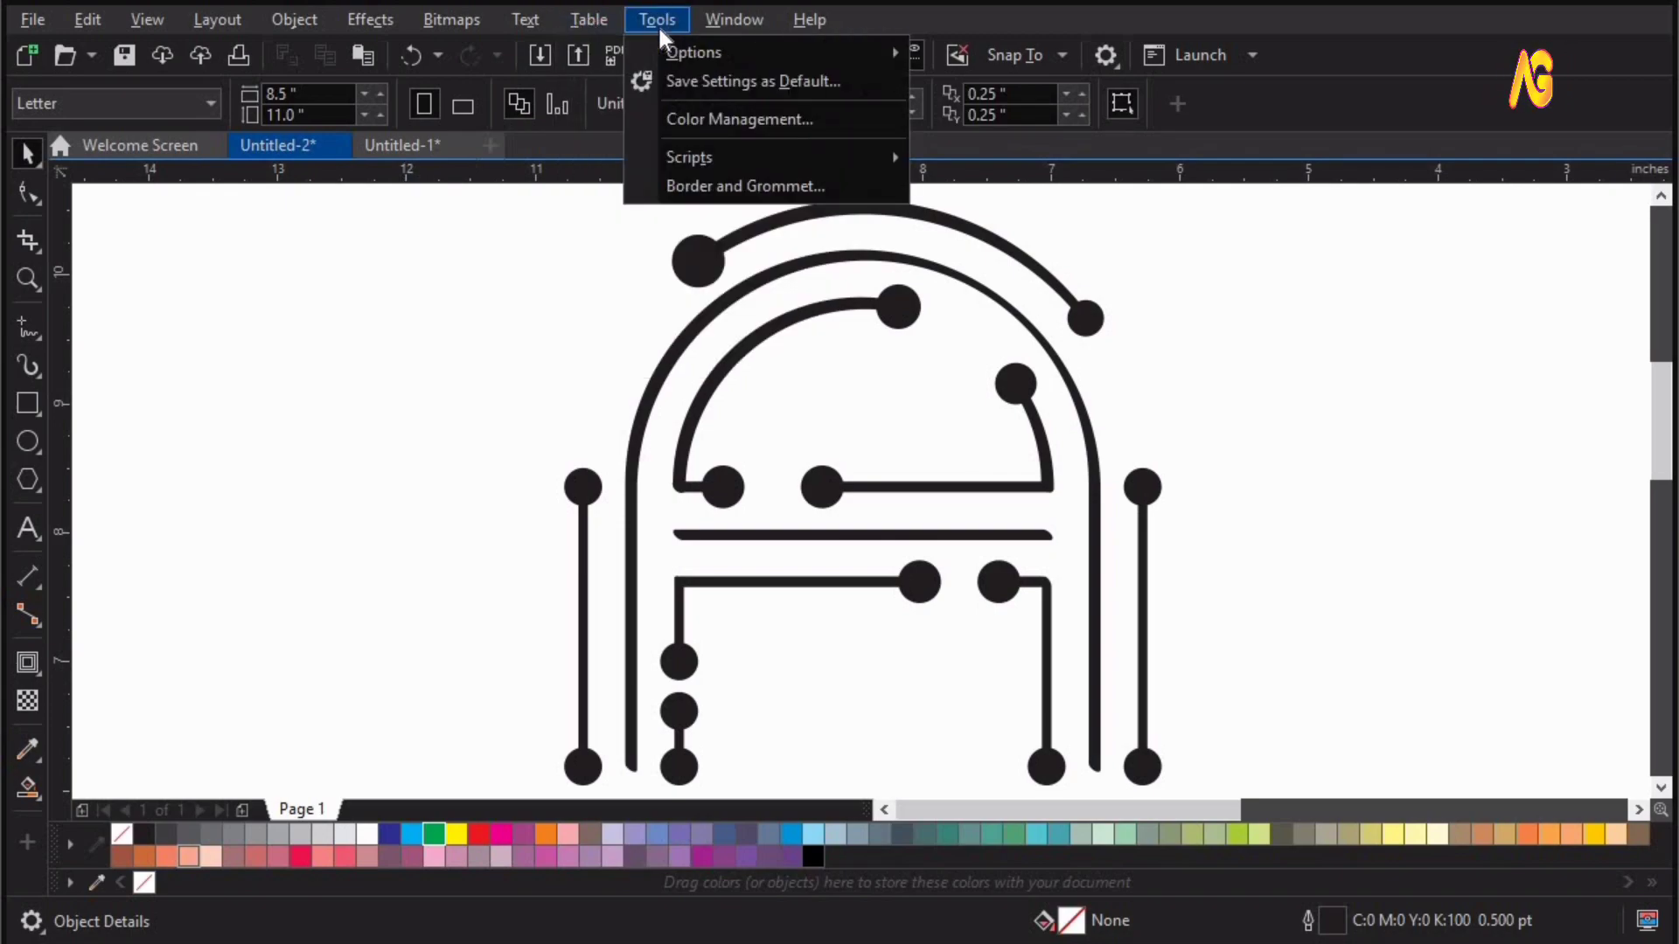
pyautogui.click(658, 23)
pyautogui.click(658, 19)
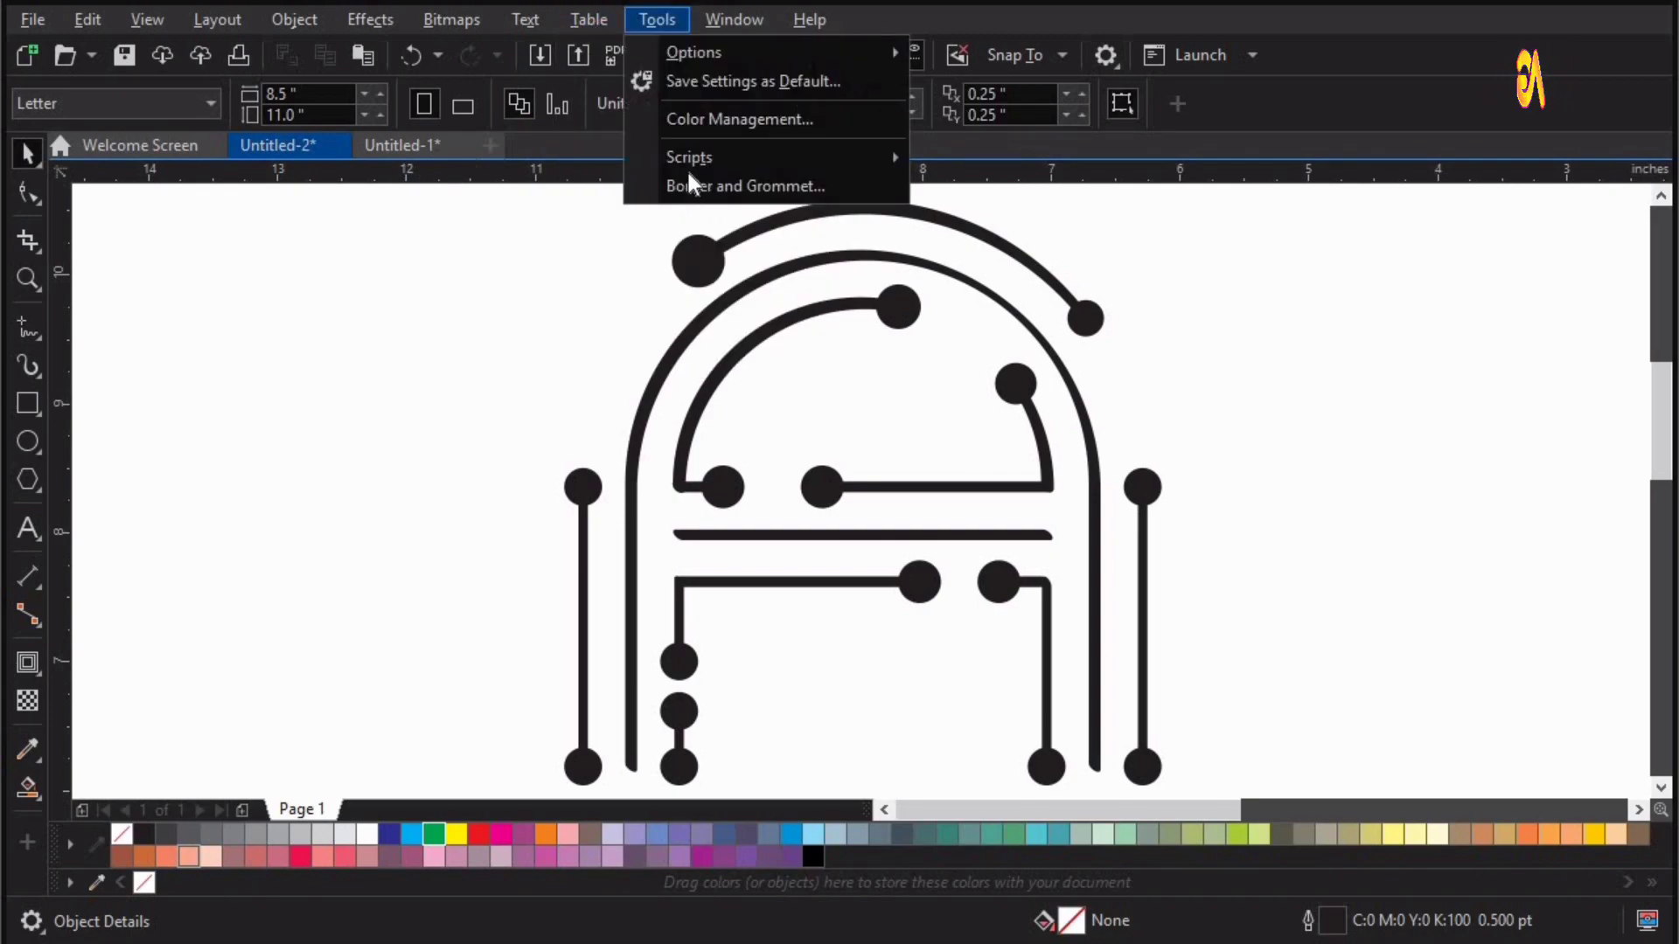
pyautogui.click(716, 119)
pyautogui.click(817, 586)
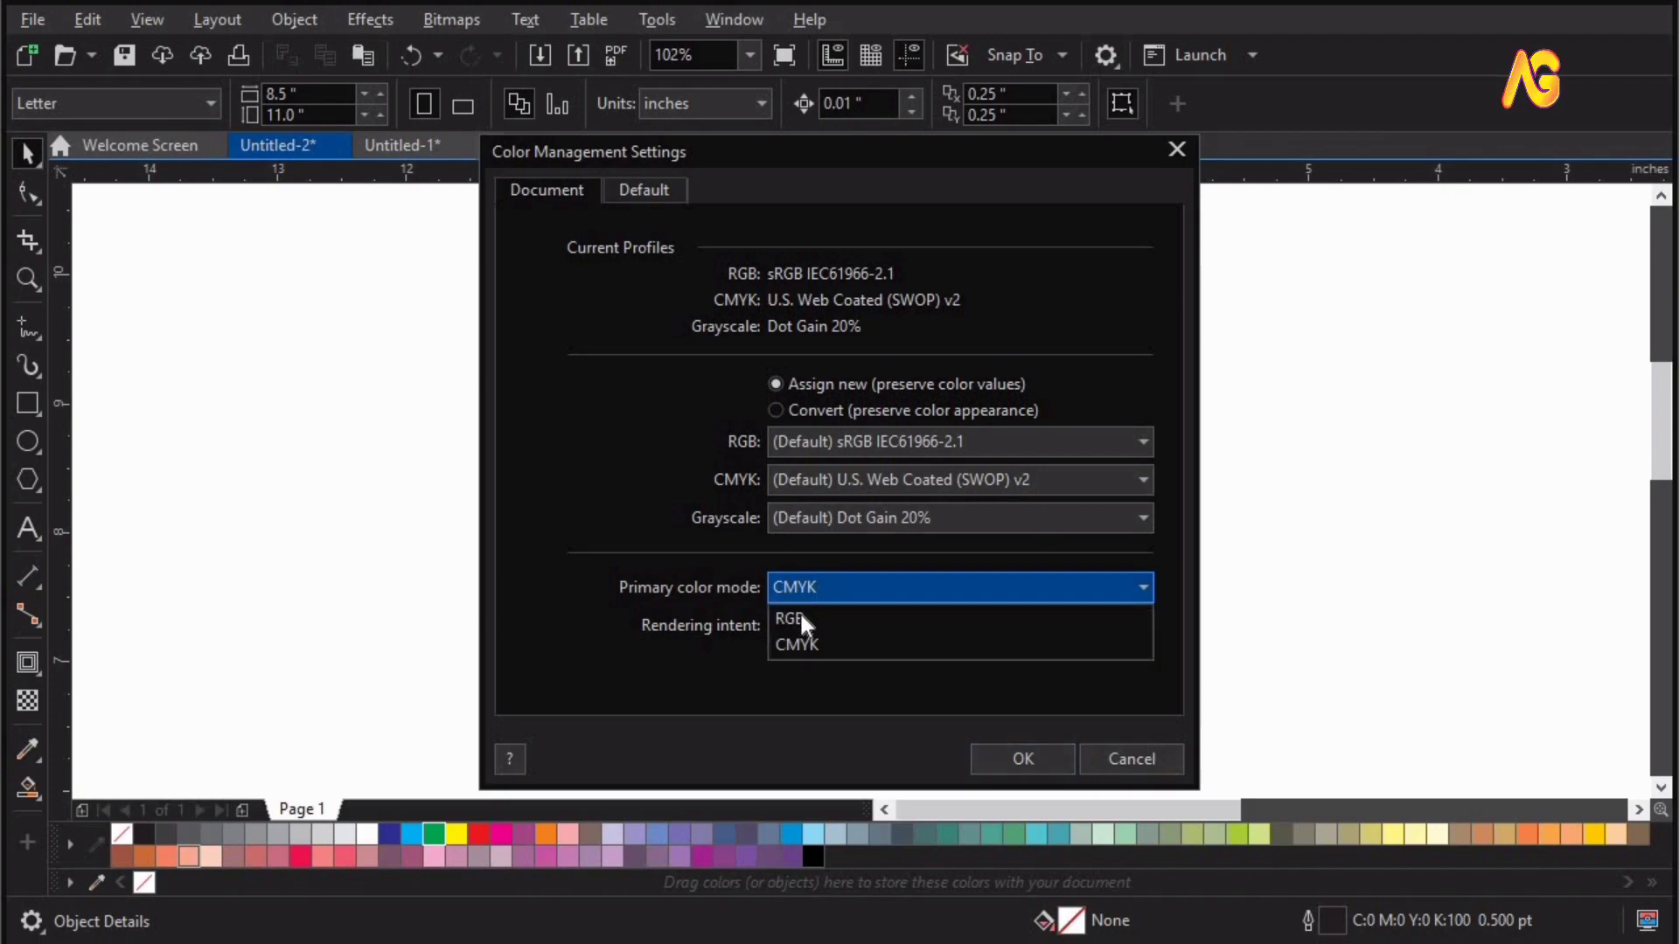
pyautogui.click(800, 610)
pyautogui.click(1023, 759)
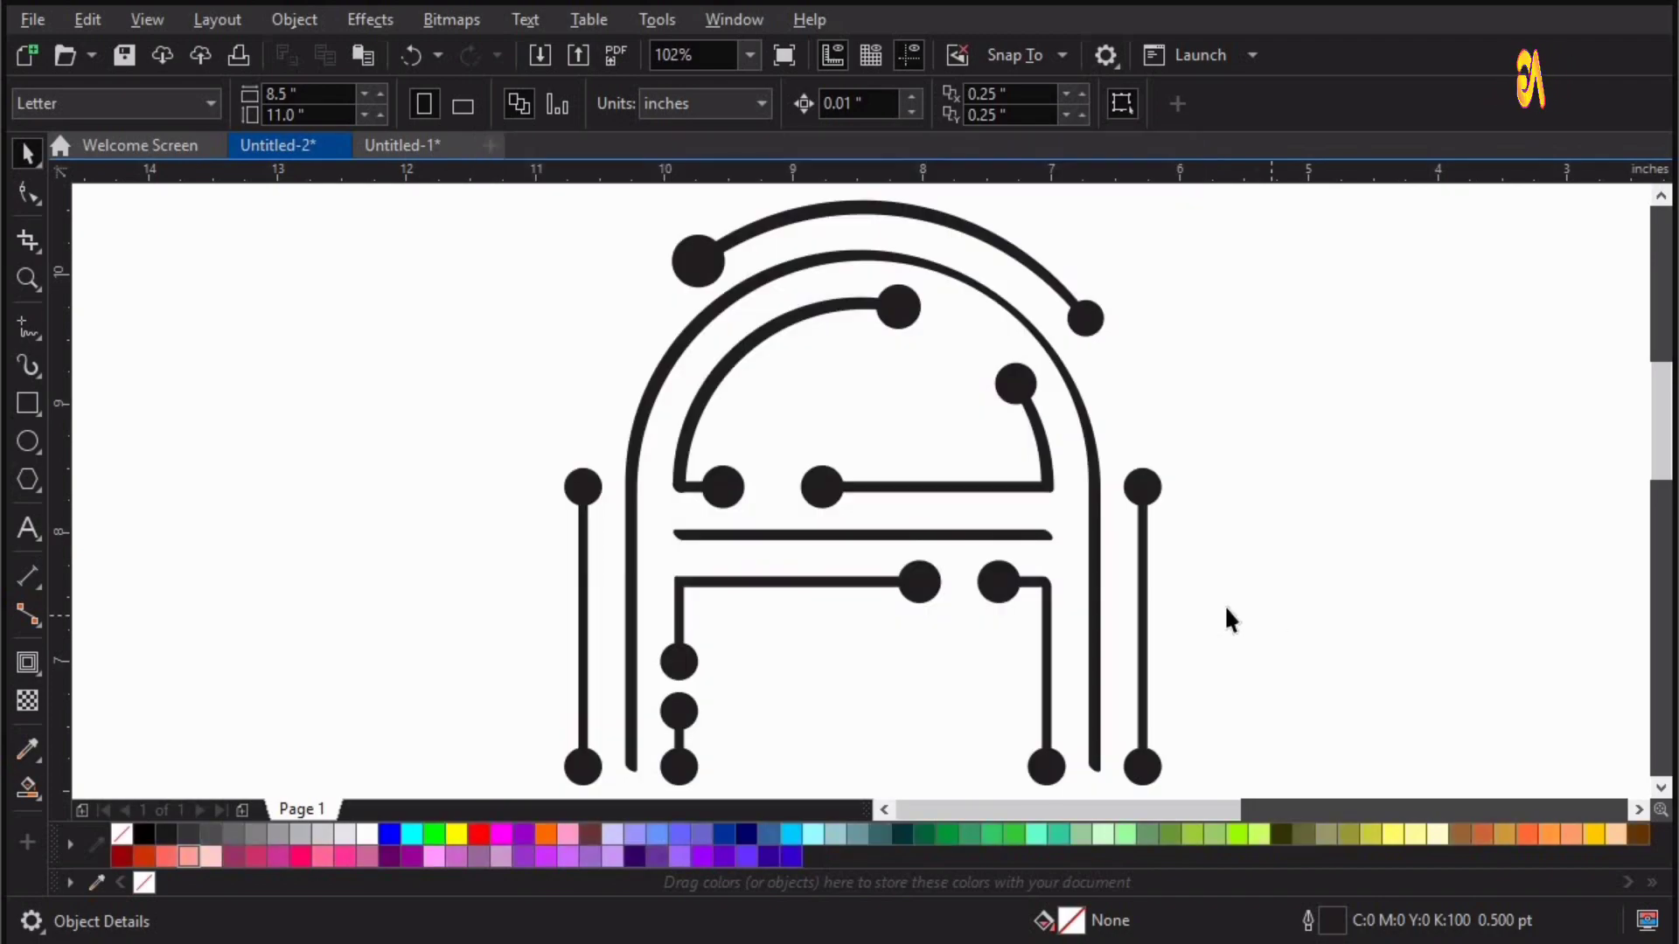
# Group all the objects of the letter-A logo.
pyautogui.scroll(-3, 1225, 605)
pyautogui.hotkey('ctrl', 'a')
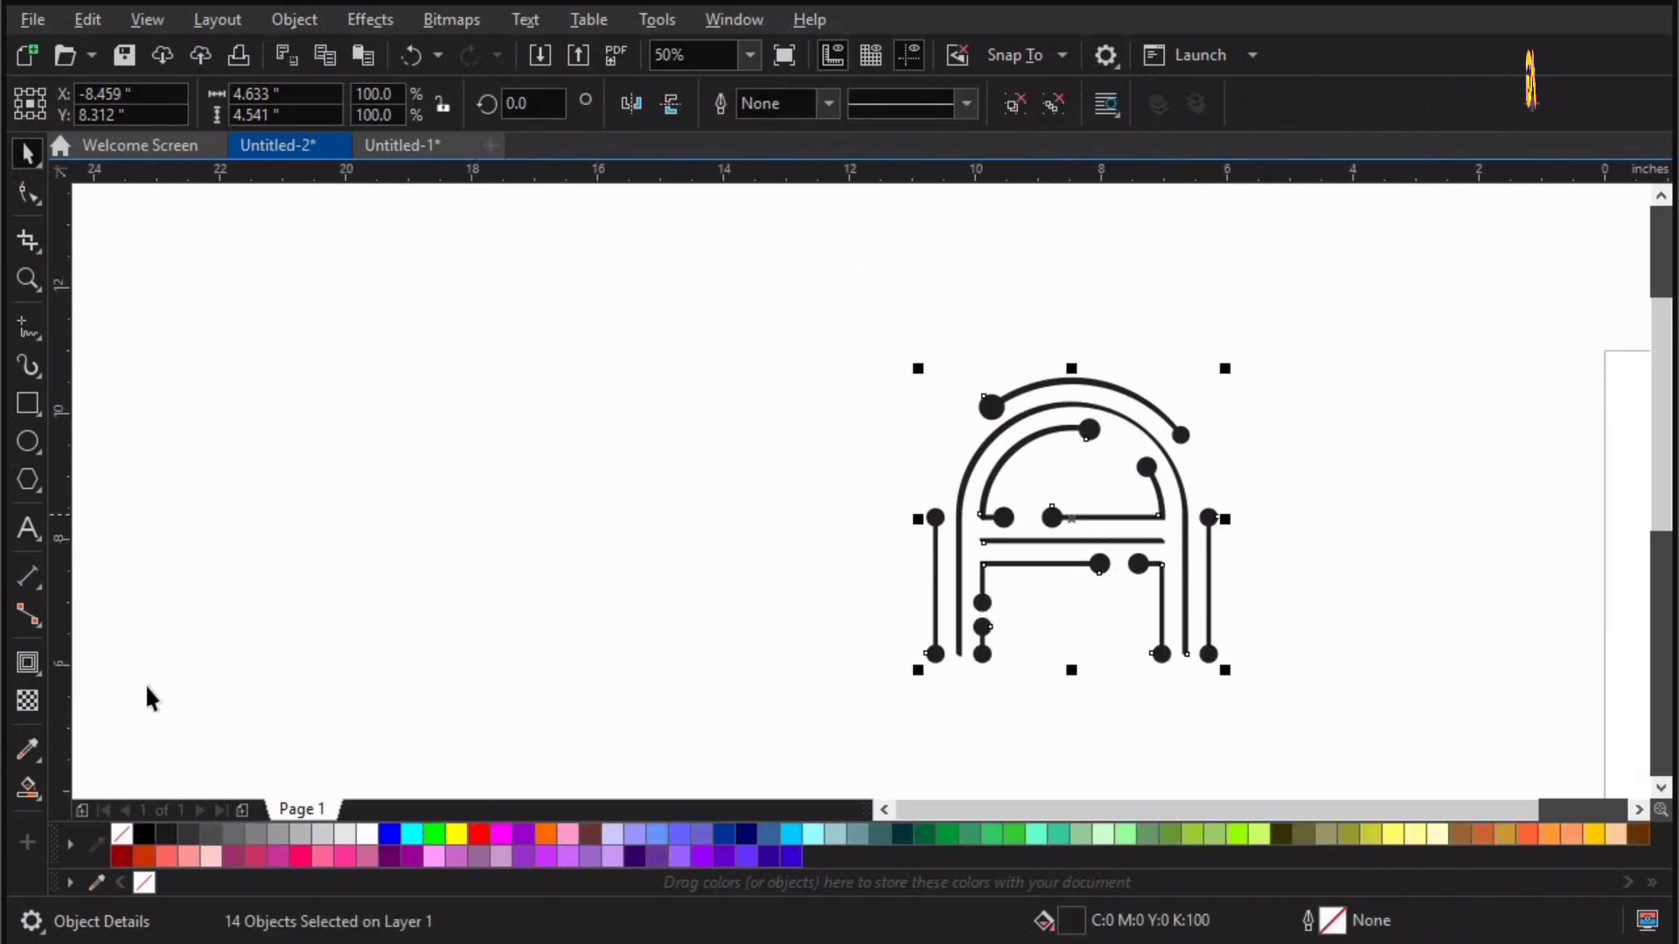
pyautogui.hotkey('ctrl', 'g')
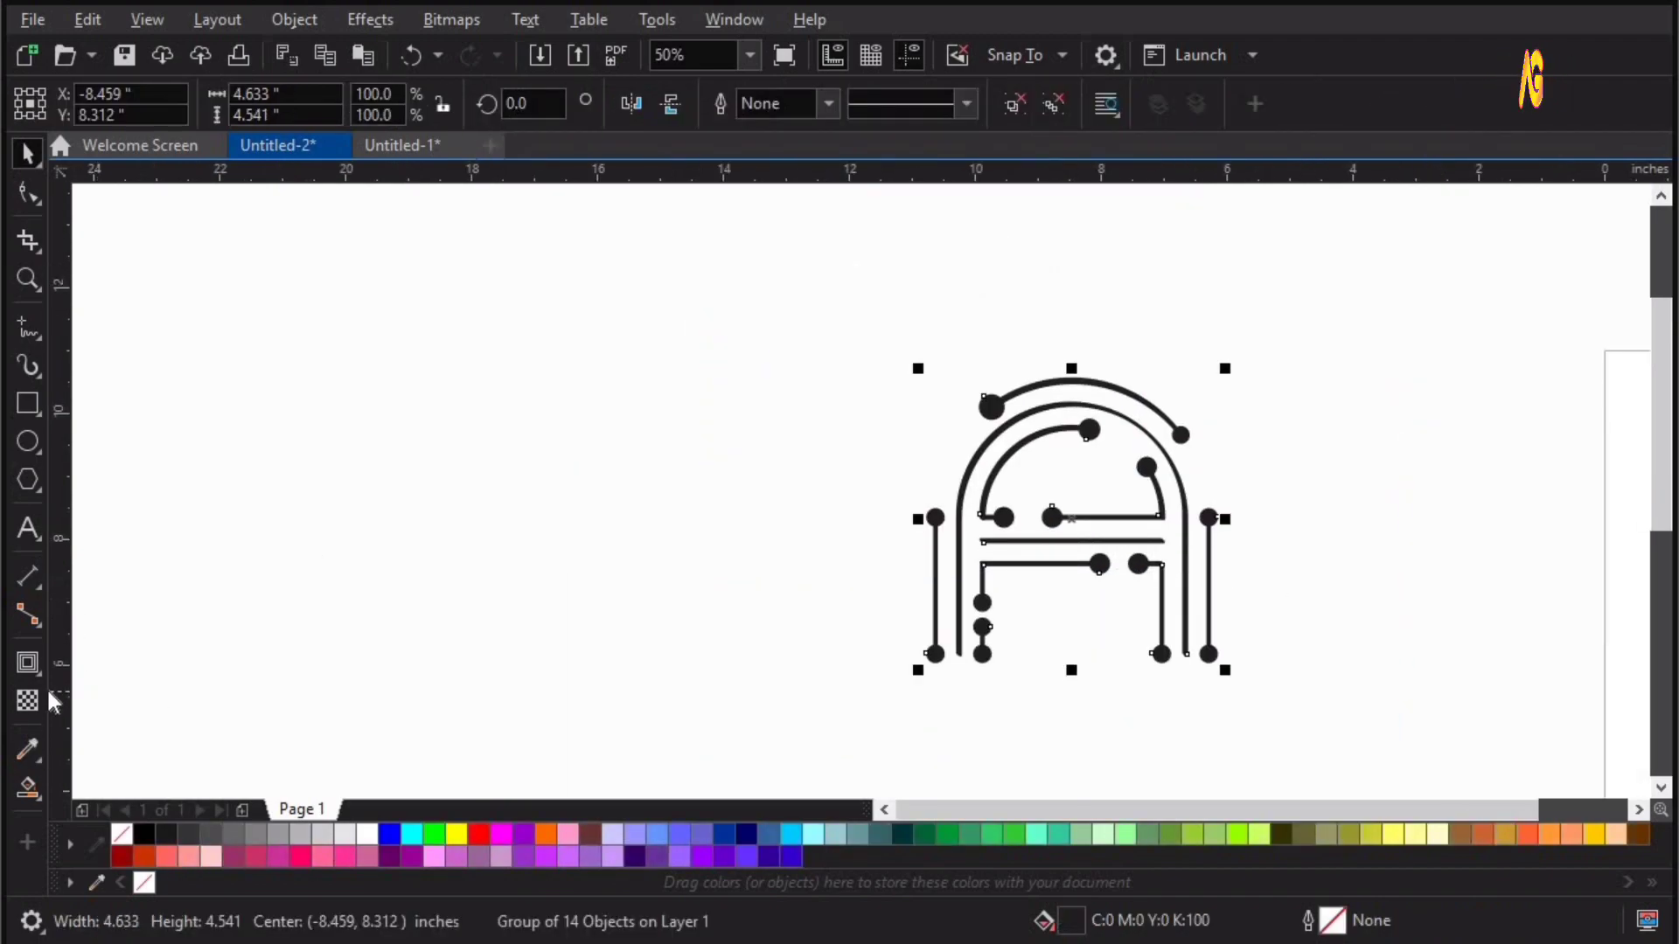
# Fill the logo group with a diagonal linear gradient from blue at the lower left to cyan at the upper right.
pyautogui.click(40, 799)
pyautogui.click(91, 790)
pyautogui.moveTo(935, 662); pyautogui.dragTo(1126, 394)
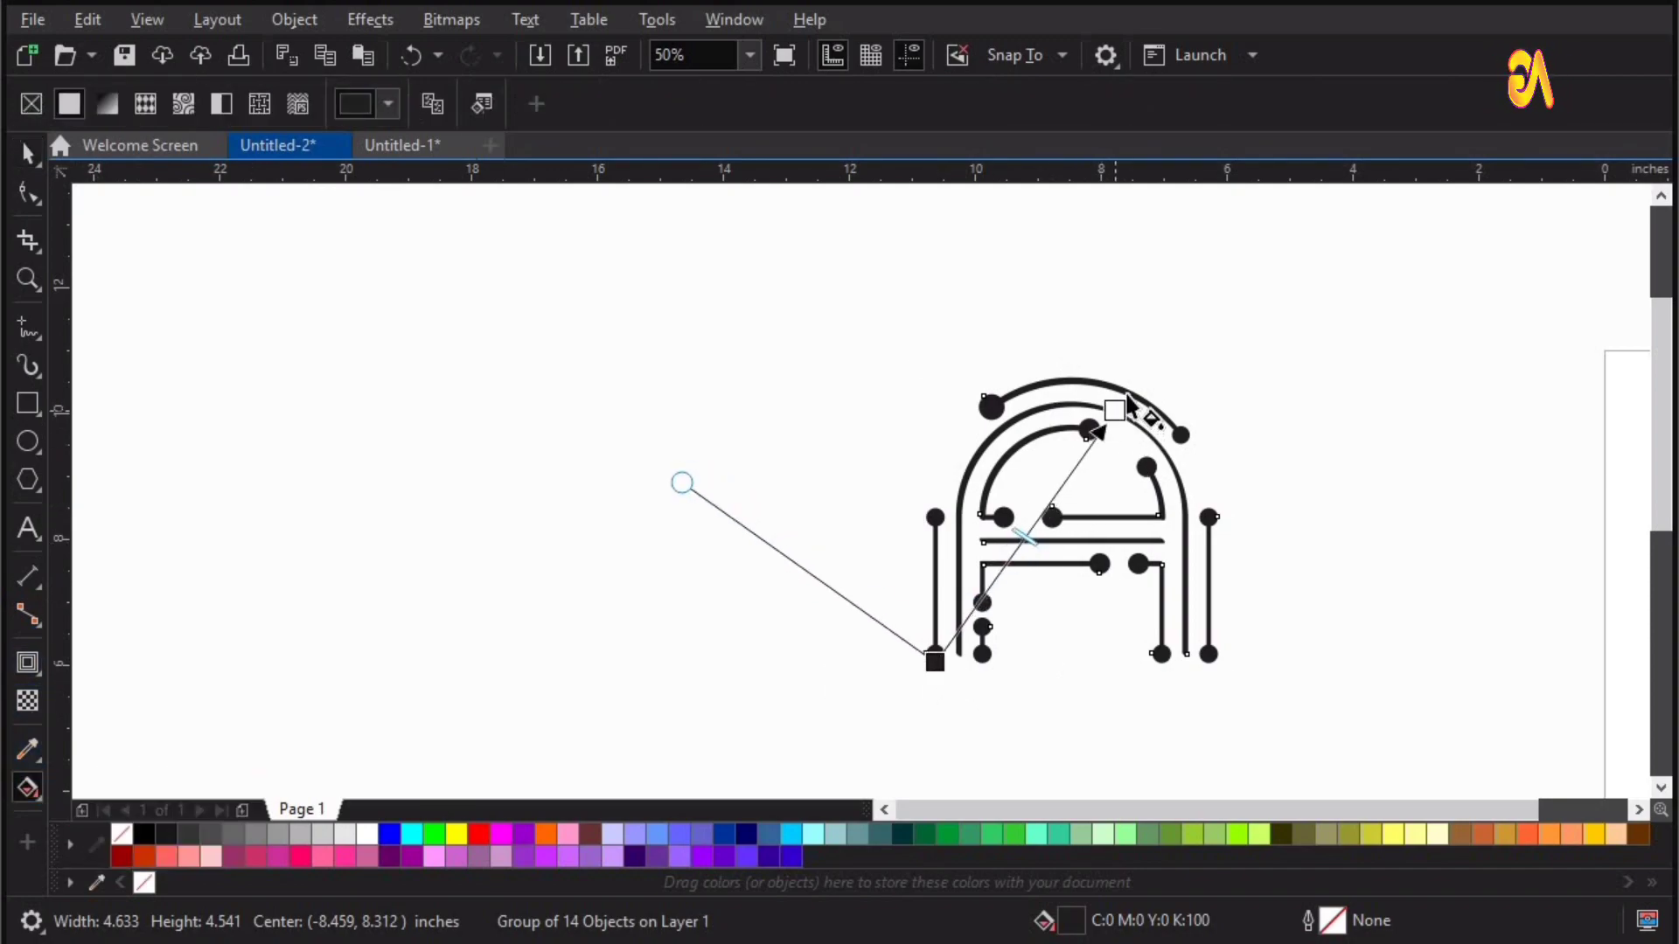
pyautogui.click(411, 836)
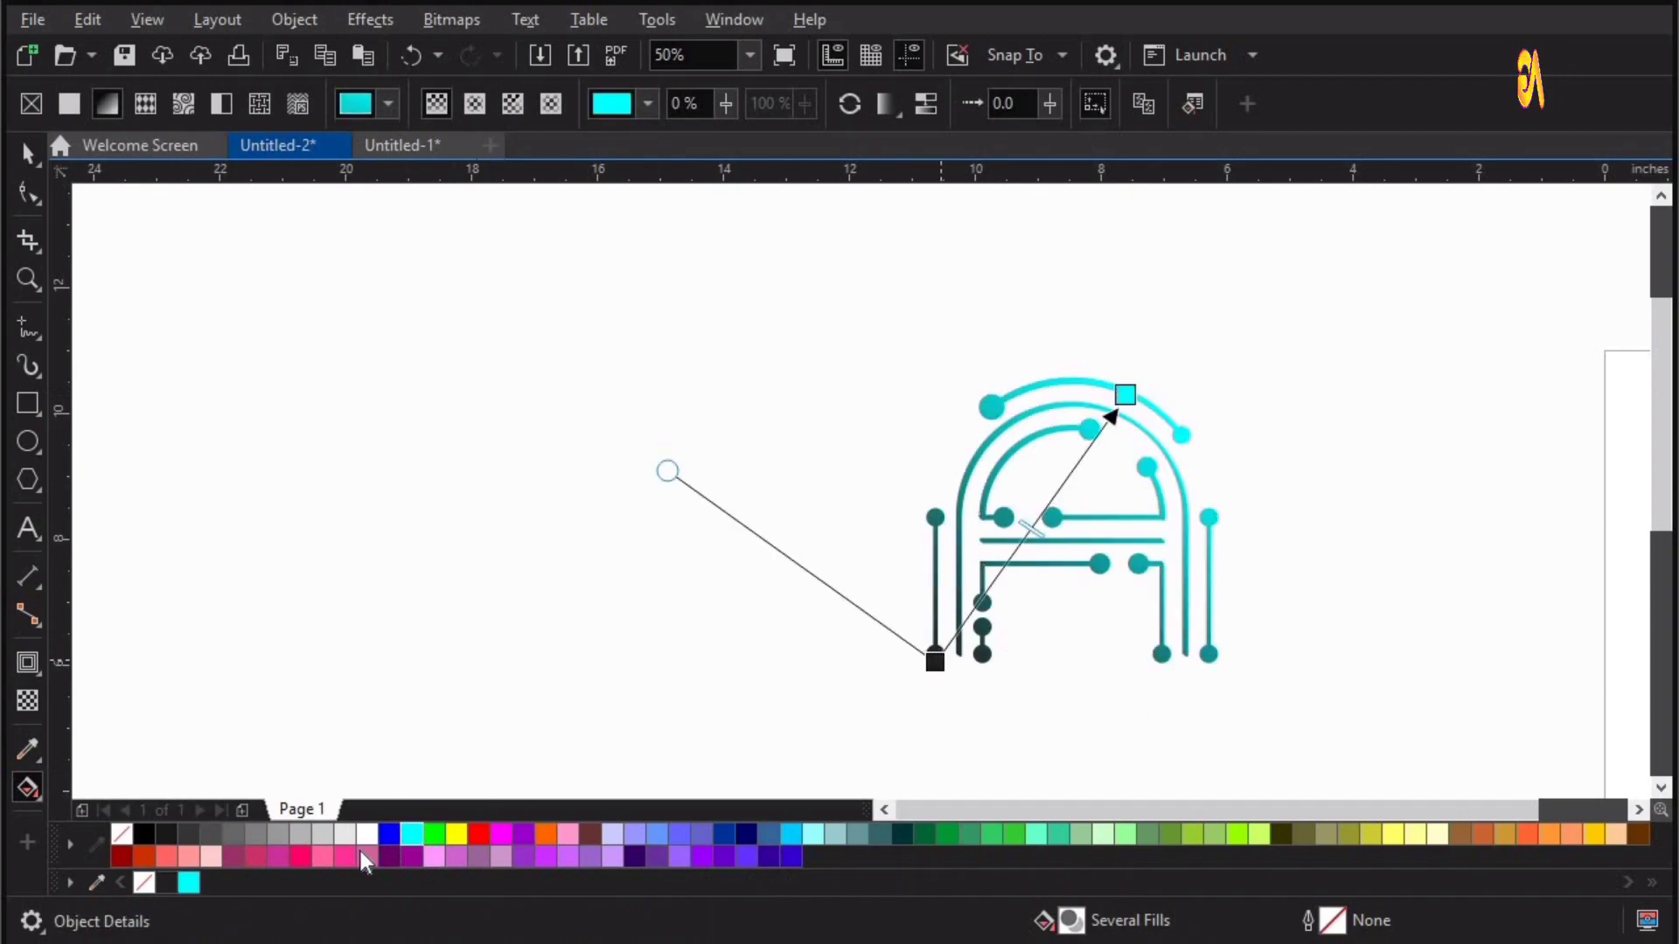
pyautogui.click(391, 838)
pyautogui.click(1384, 441)
pyautogui.press('F2')
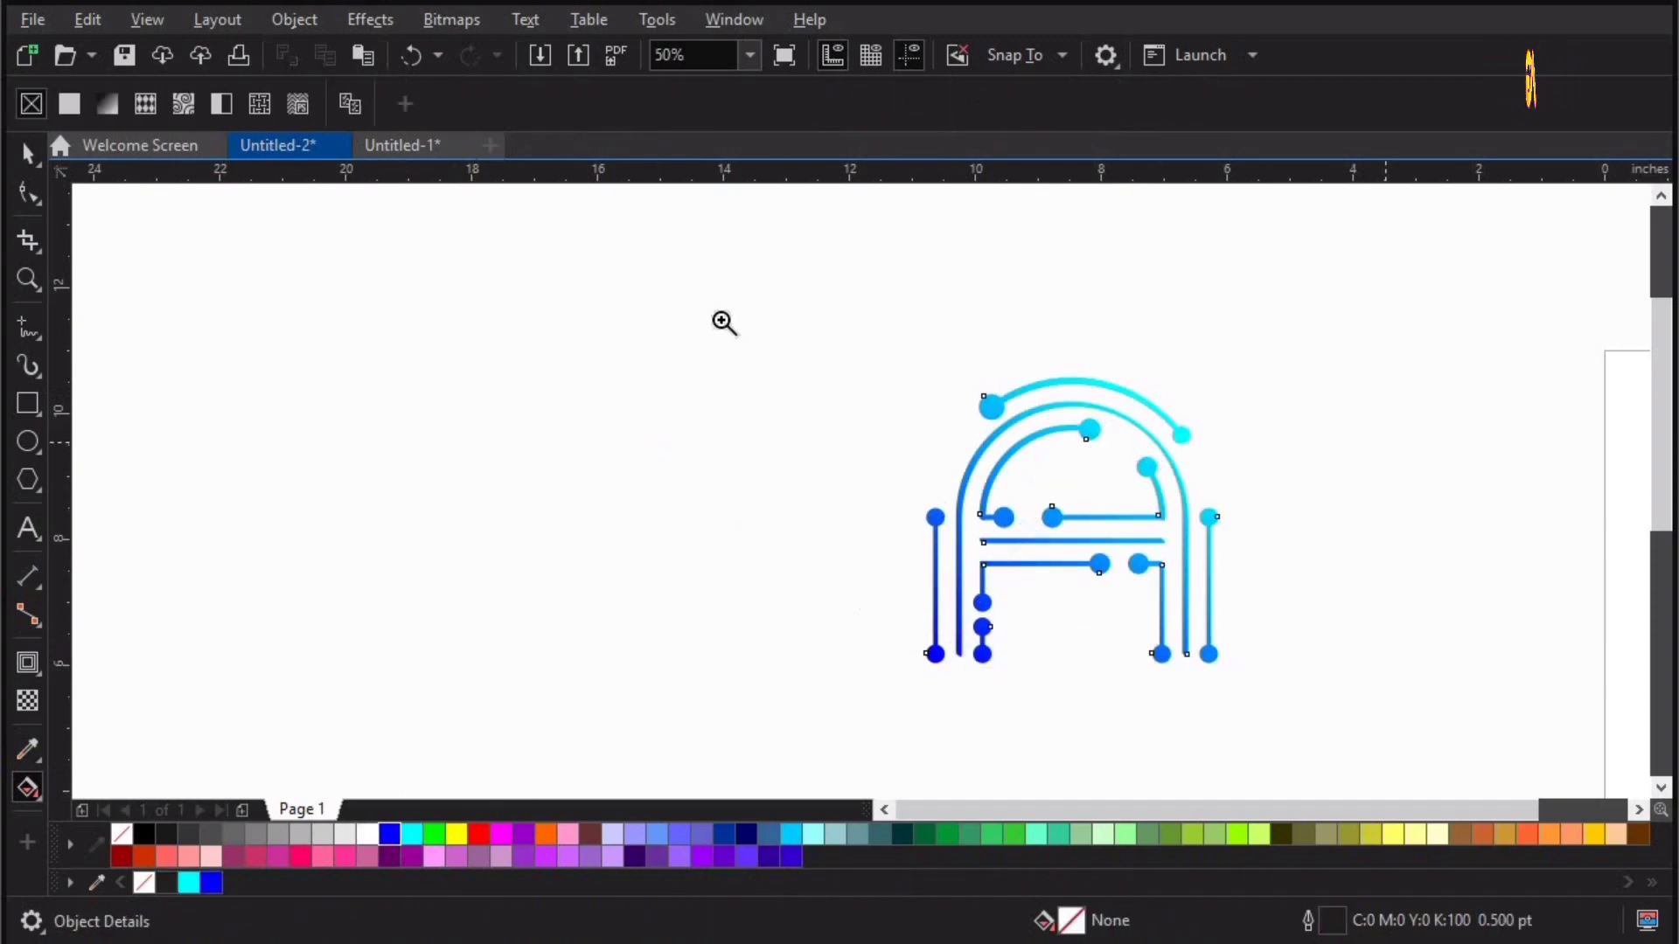
pyautogui.moveTo(724, 322); pyautogui.dragTo(1188, 654)
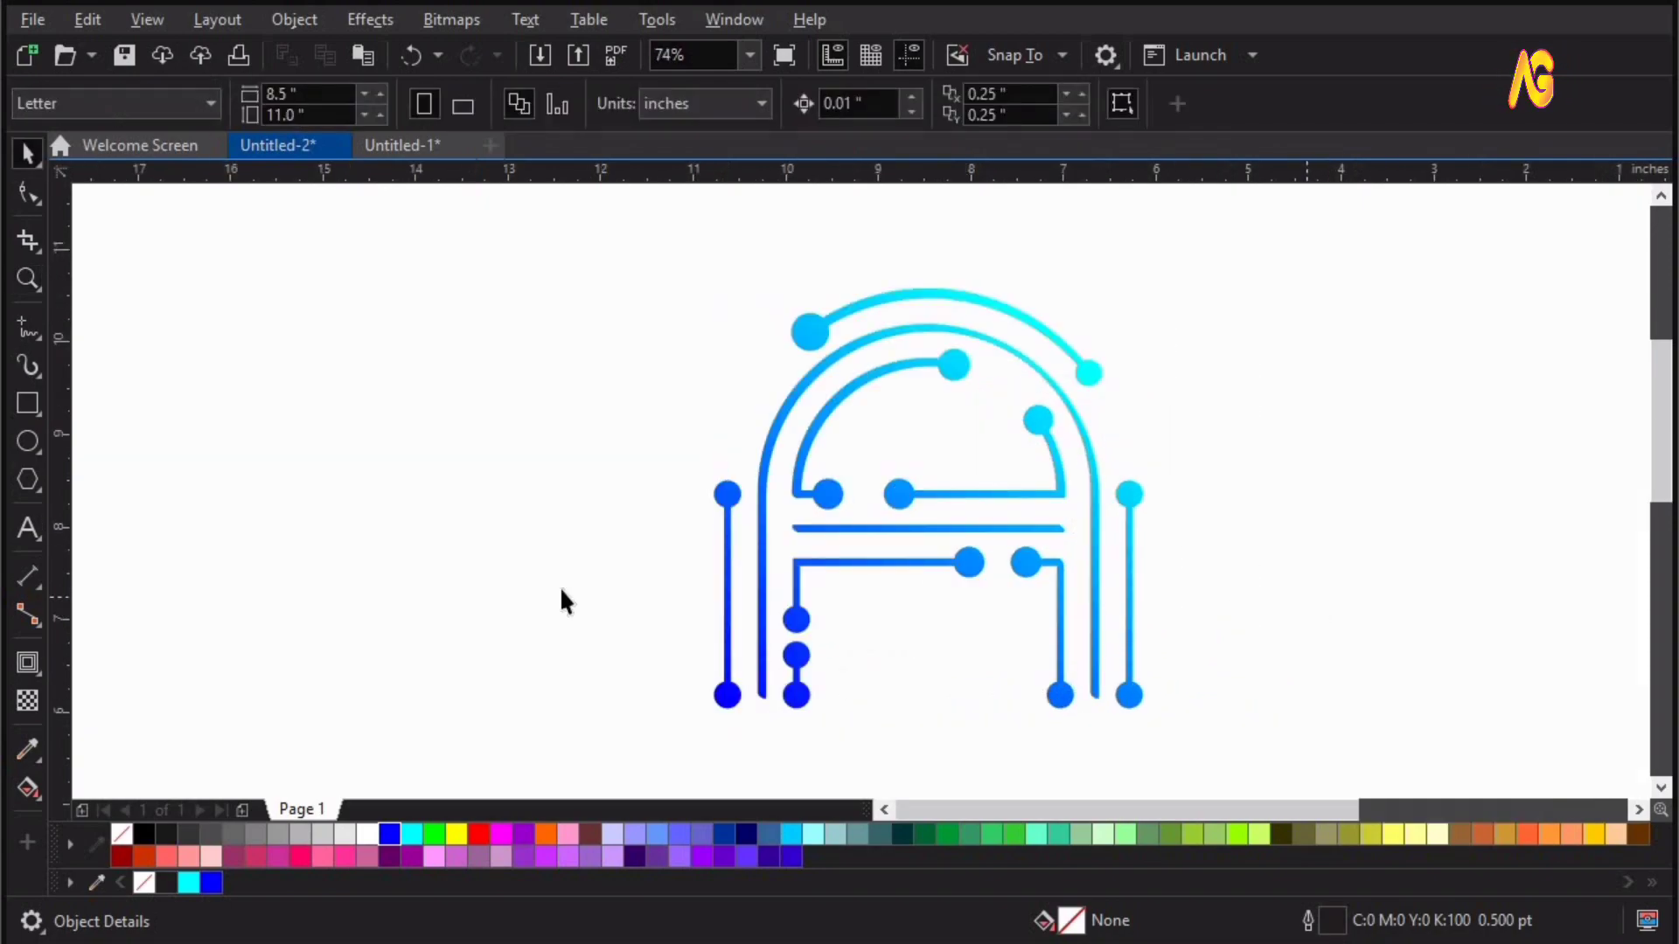
# Draw a 6.25 by 5.5 inch rectangle around the logo, fill it with K100 black and send it behind the logo.
pyautogui.scroll(-2, 562, 590)
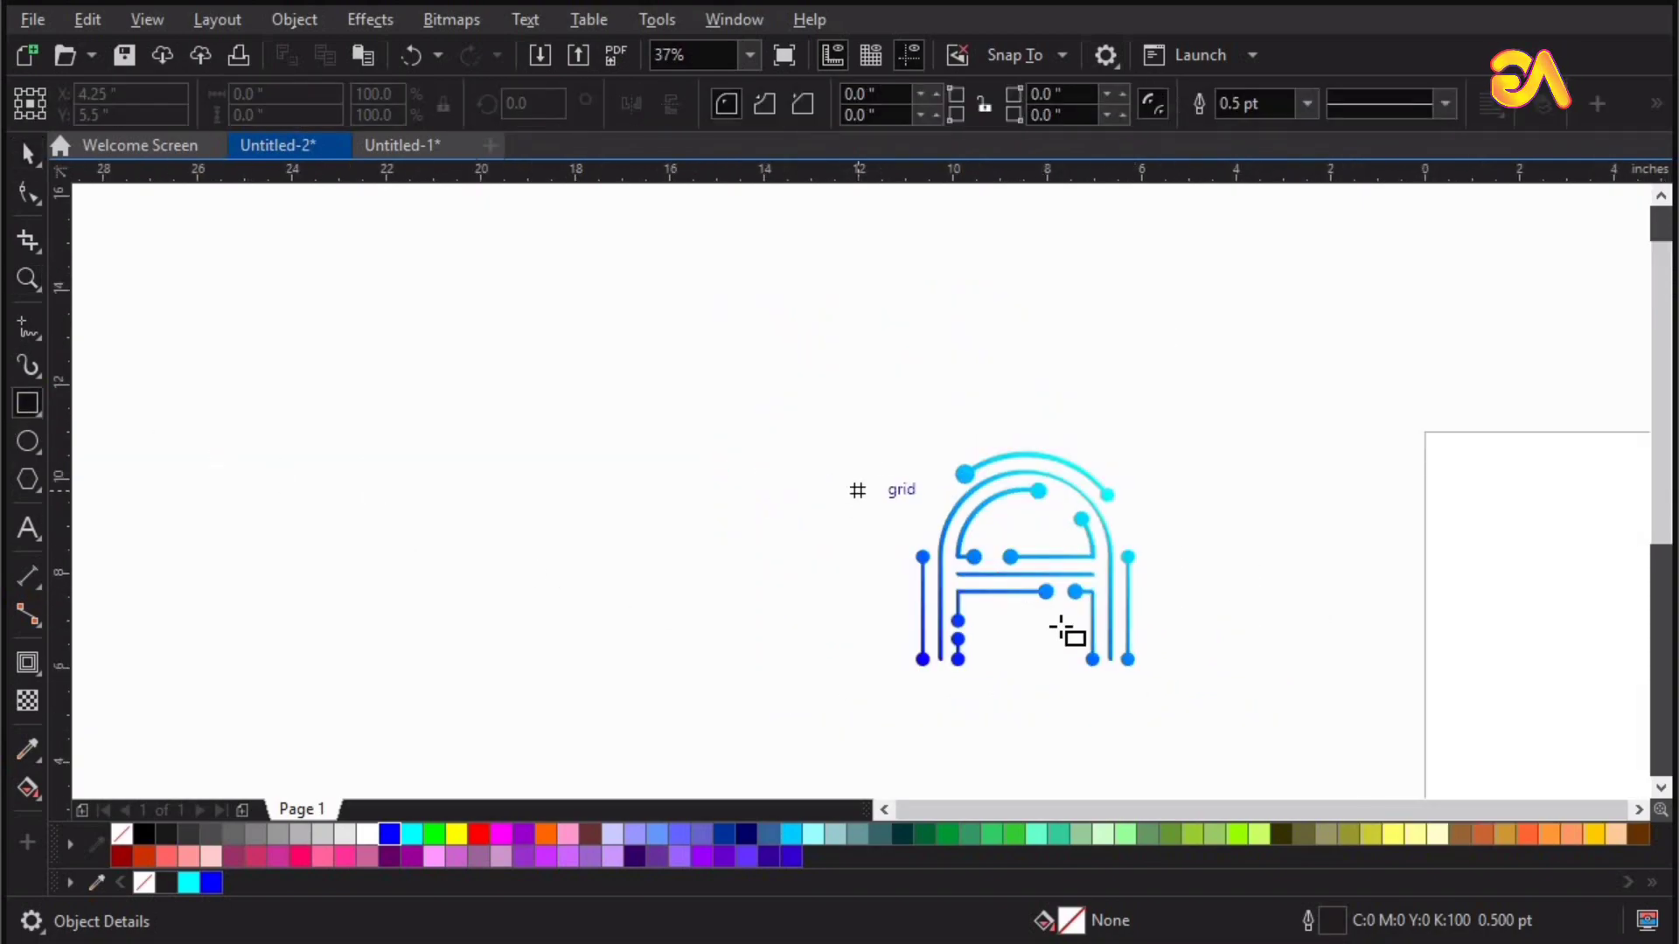
pyautogui.moveTo(870, 432); pyautogui.dragTo(1165, 692)
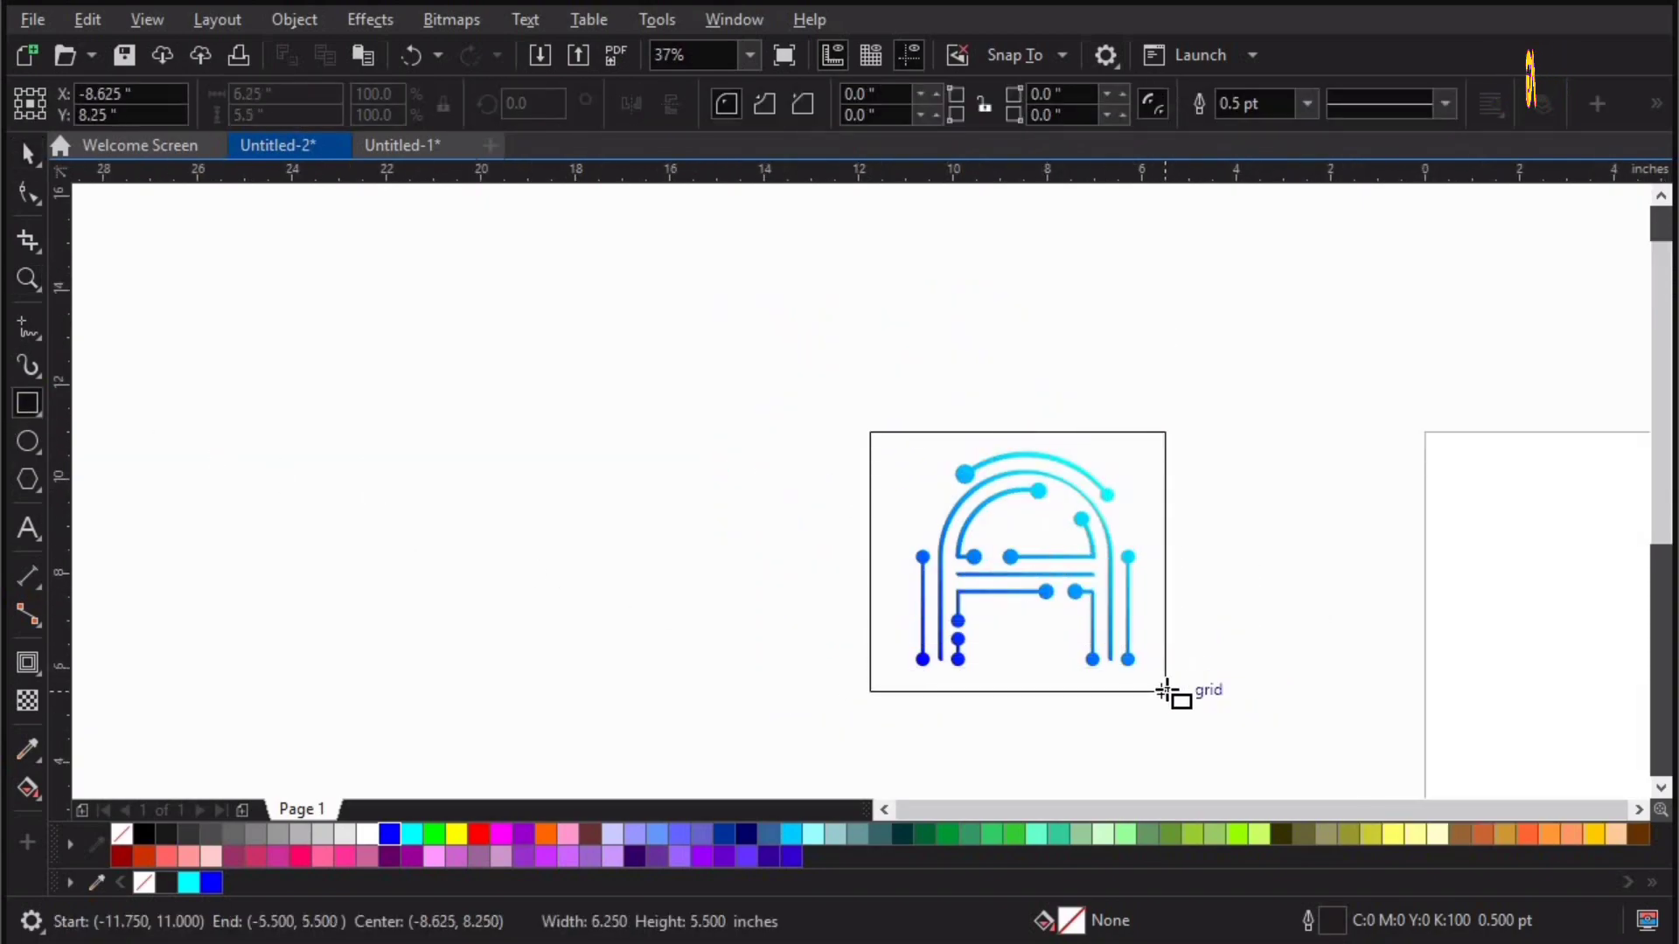
pyautogui.click(164, 878)
pyautogui.hotkey('shift', 'pagedown')
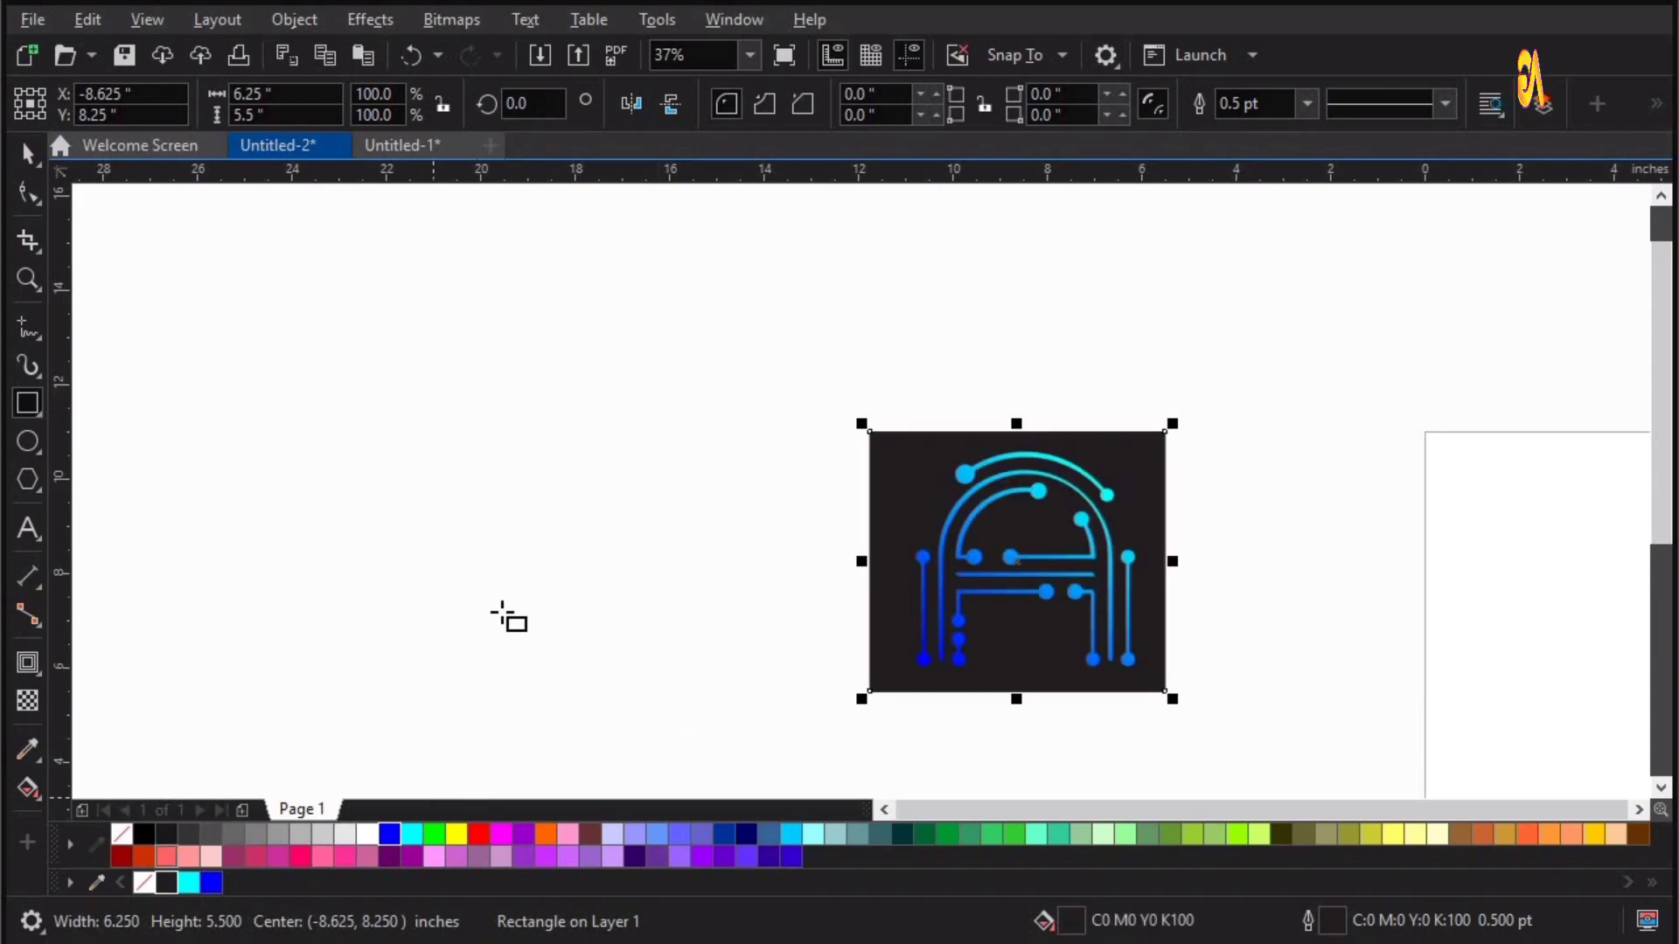
pyautogui.hotkey('shift', 'F2')
pyautogui.press('space')
pyautogui.press('Escape')
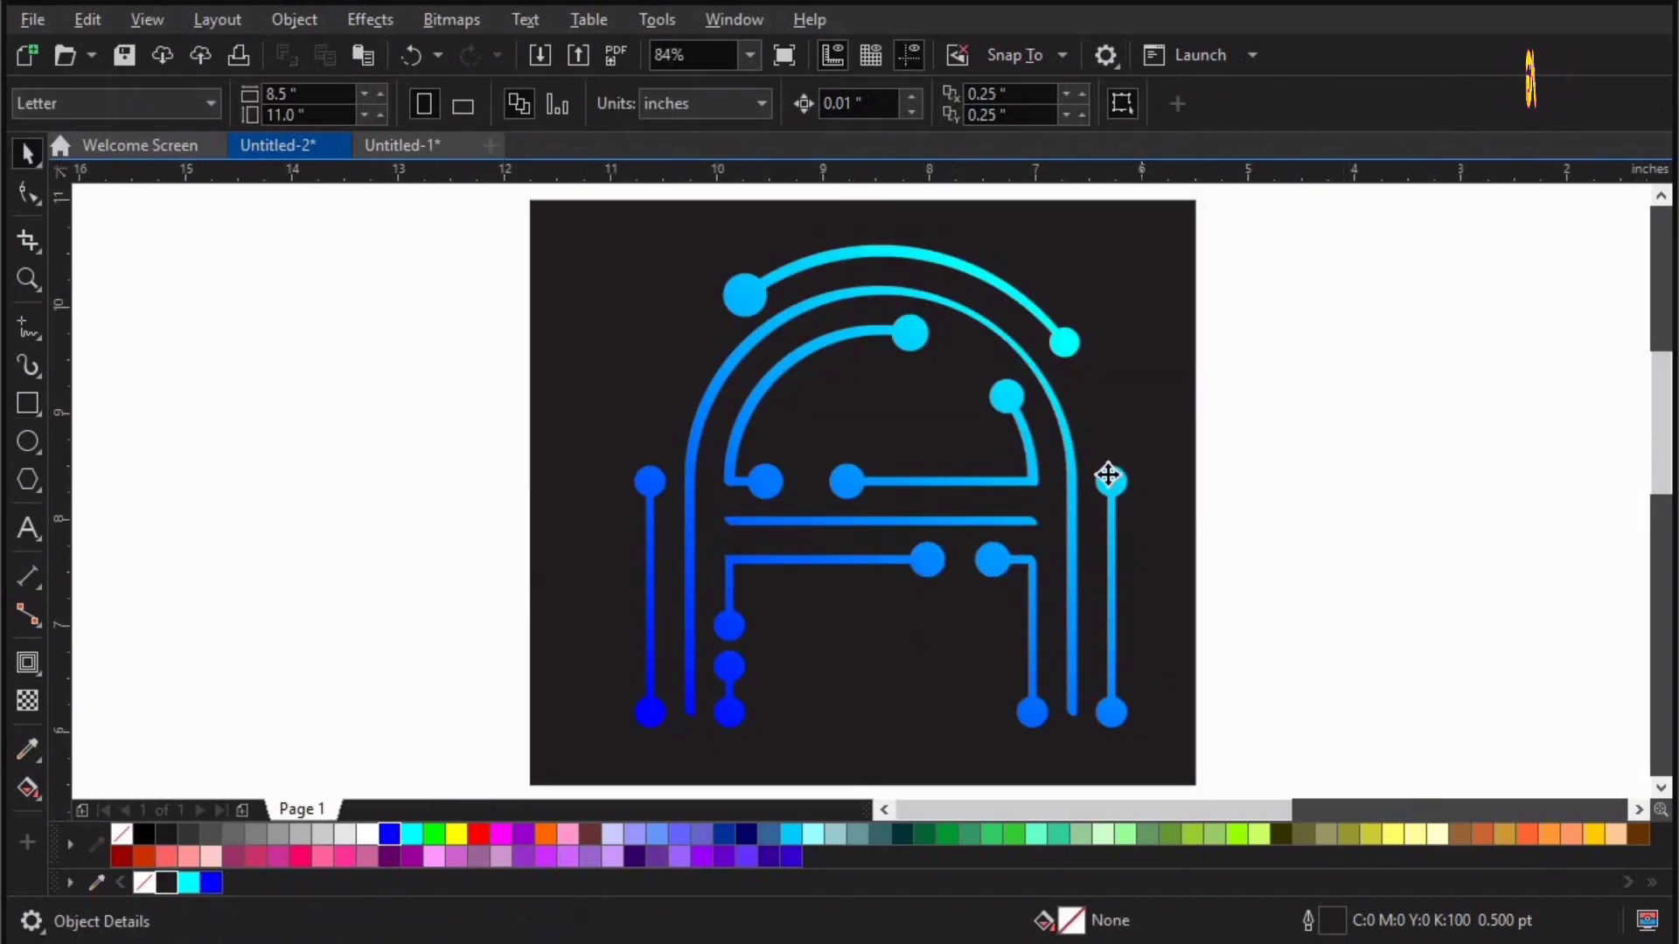
# Center the logo group horizontally and vertically on the black background rectangle.
pyautogui.click(1110, 479)
pyautogui.keyDown('shift'); pyautogui.click(1136, 371); pyautogui.keyUp('shift')
pyautogui.press('c')
pyautogui.press('e')
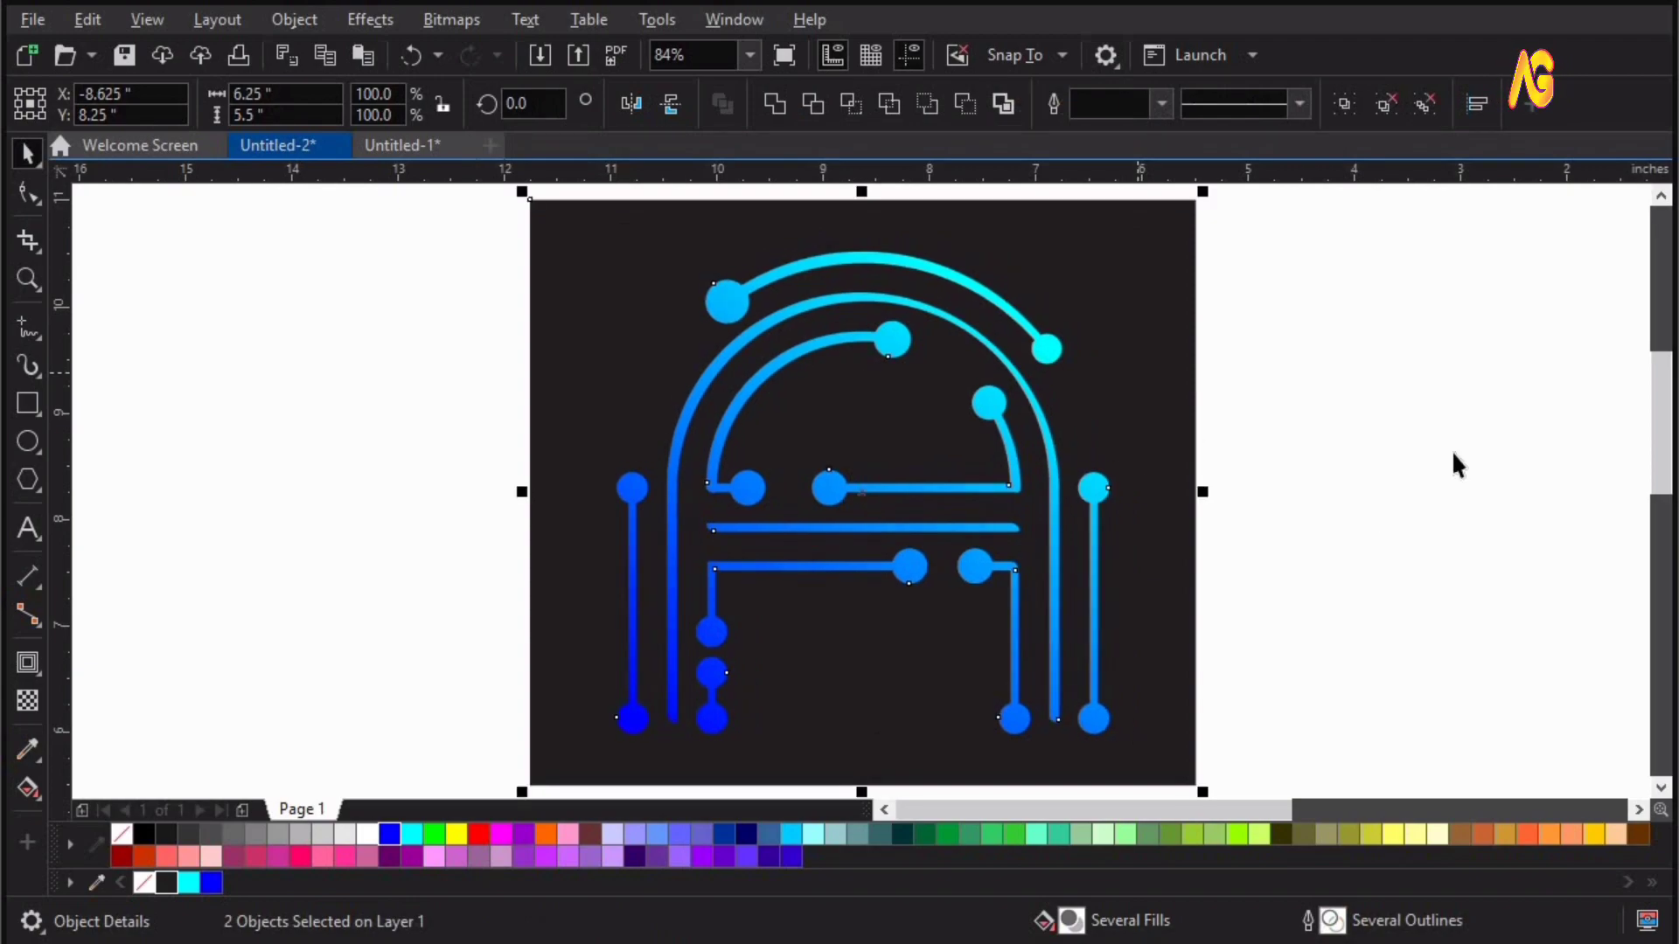
pyautogui.click(1450, 450)
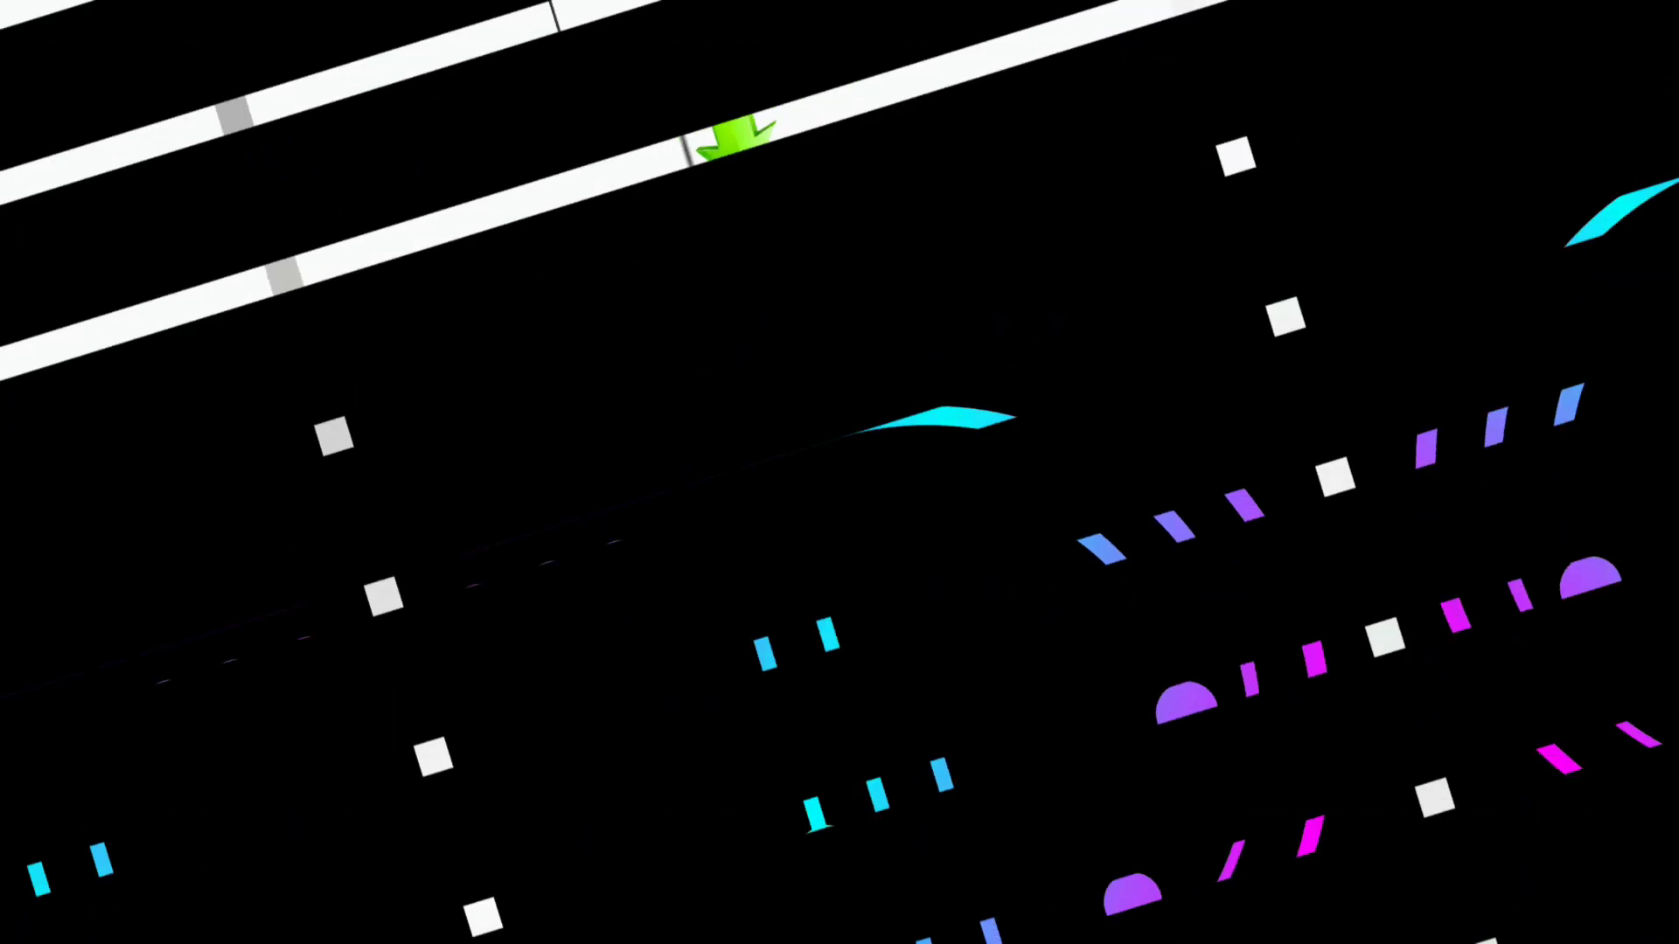